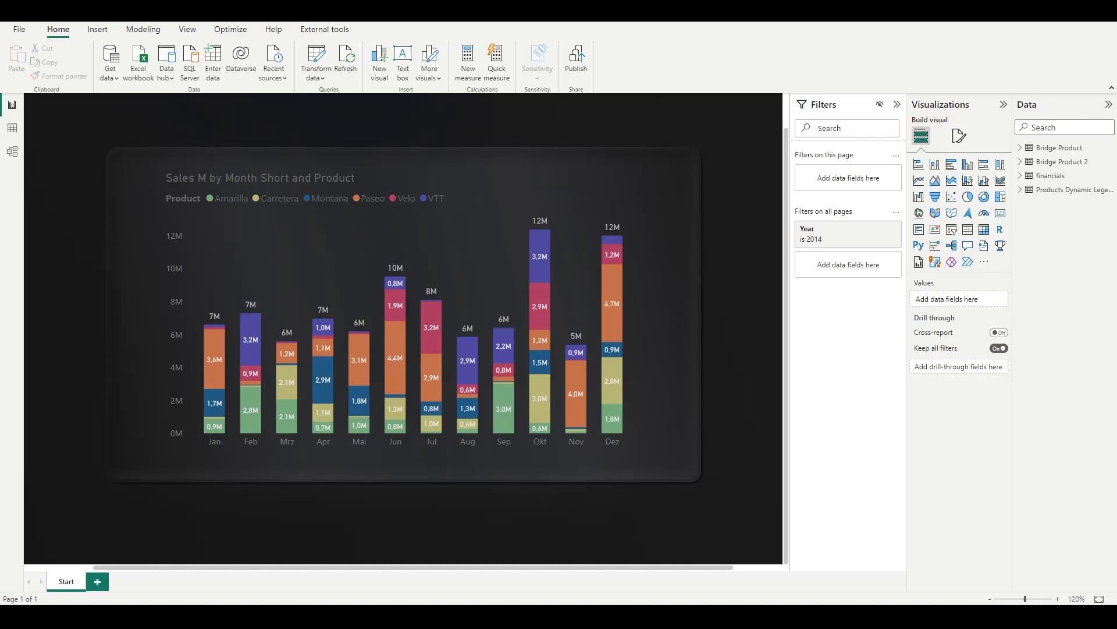
- Turn off the Y-axis of the Sales M by Month Short and Product chart
{"action": "left_click", "coordinate": [629, 273]}
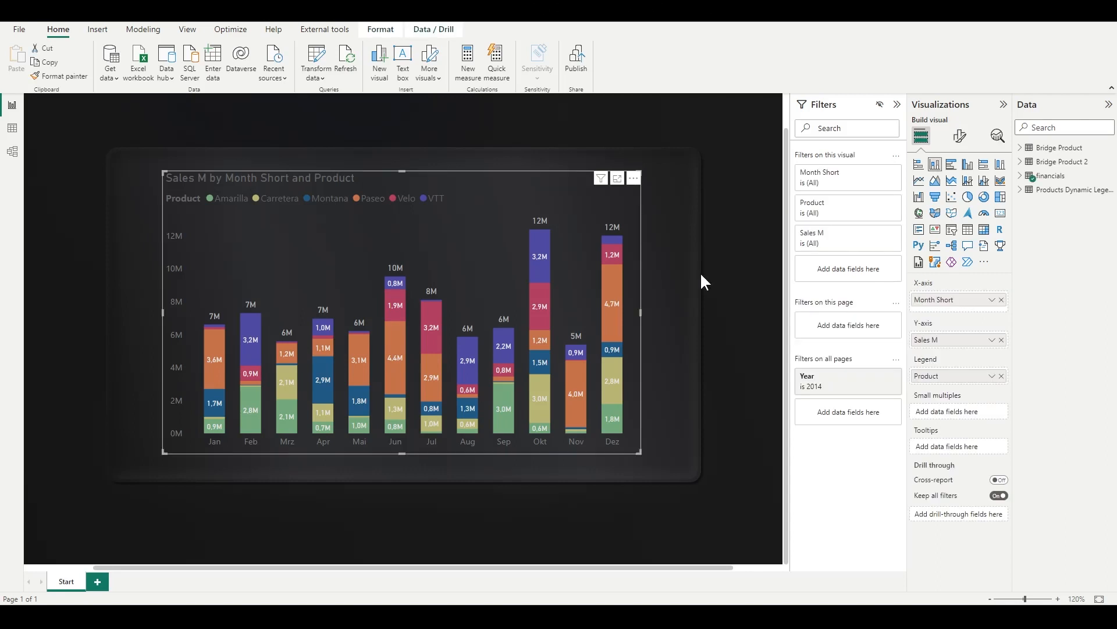
{"action": "left_click", "coordinate": [960, 137]}
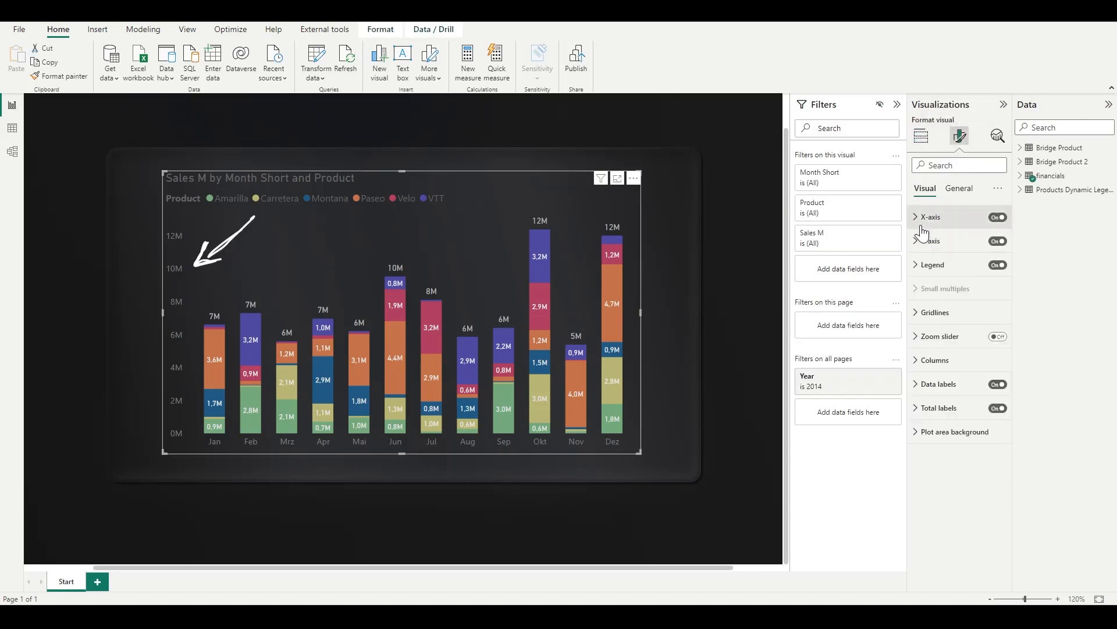
{"action": "left_click", "coordinate": [998, 241]}
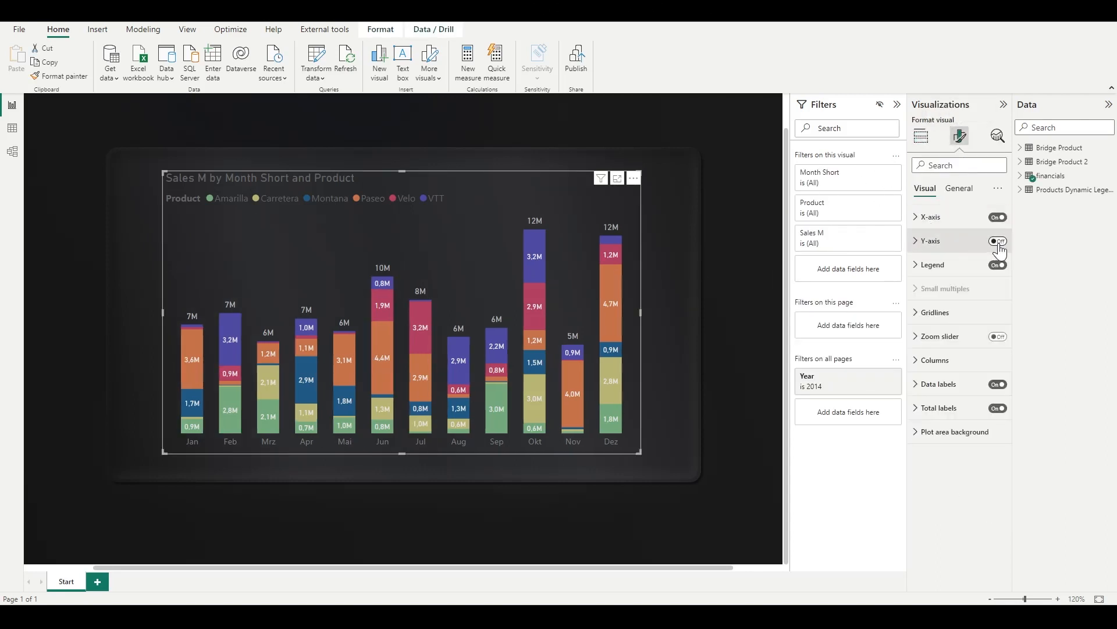
{"action": "left_click", "coordinate": [669, 260]}
- Turn off the data labels on the stacked column chart's segments
{"action": "left_click", "coordinate": [634, 270]}
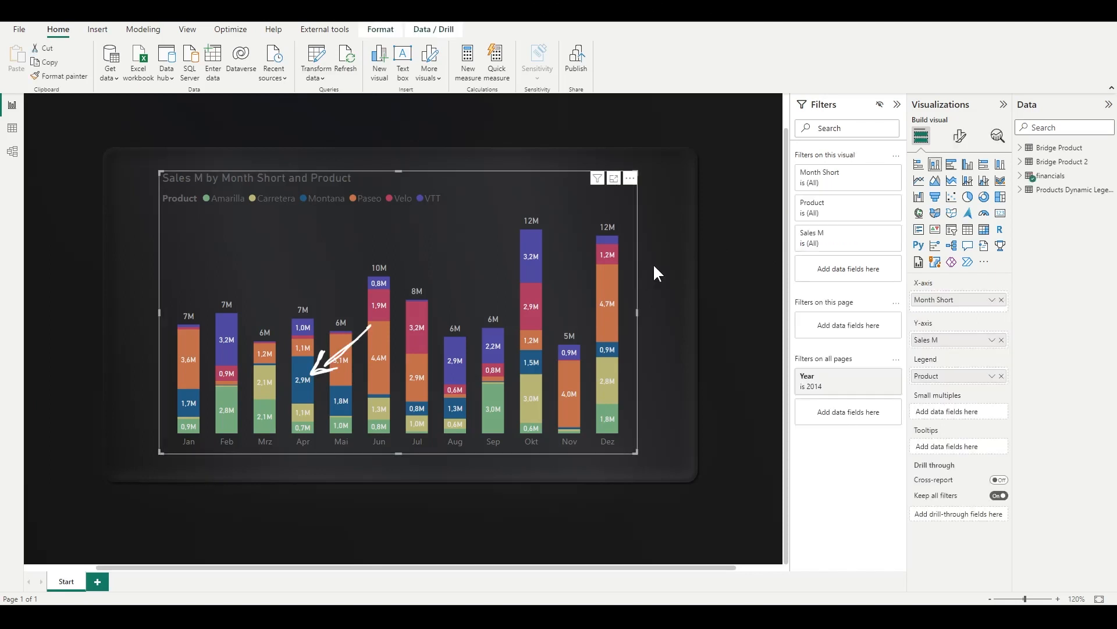
{"action": "left_click", "coordinate": [959, 138]}
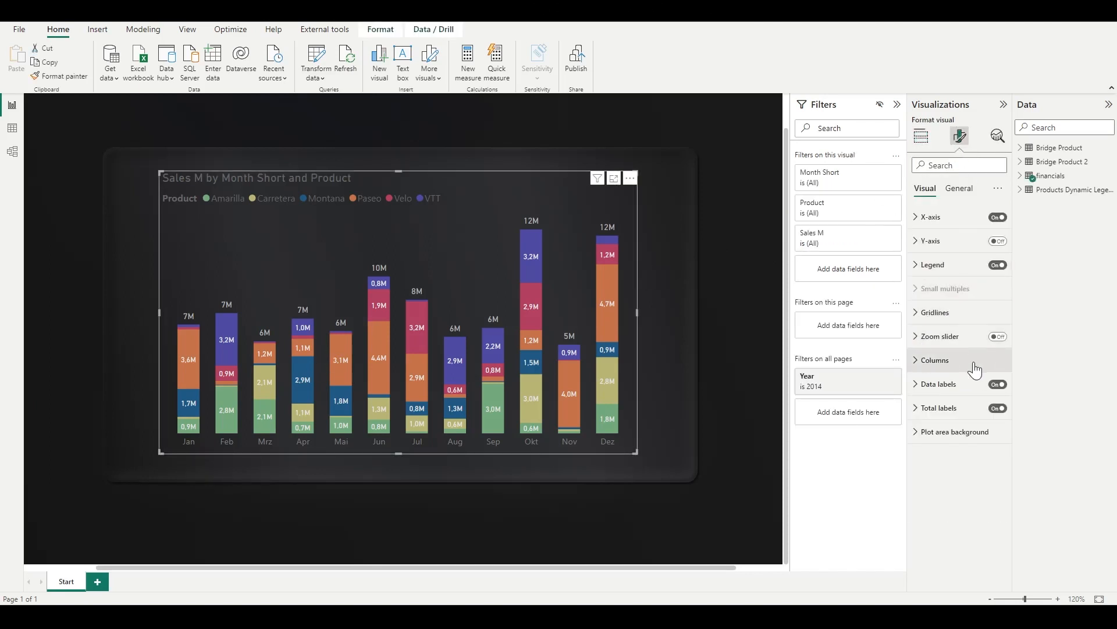
{"action": "left_click", "coordinate": [998, 384]}
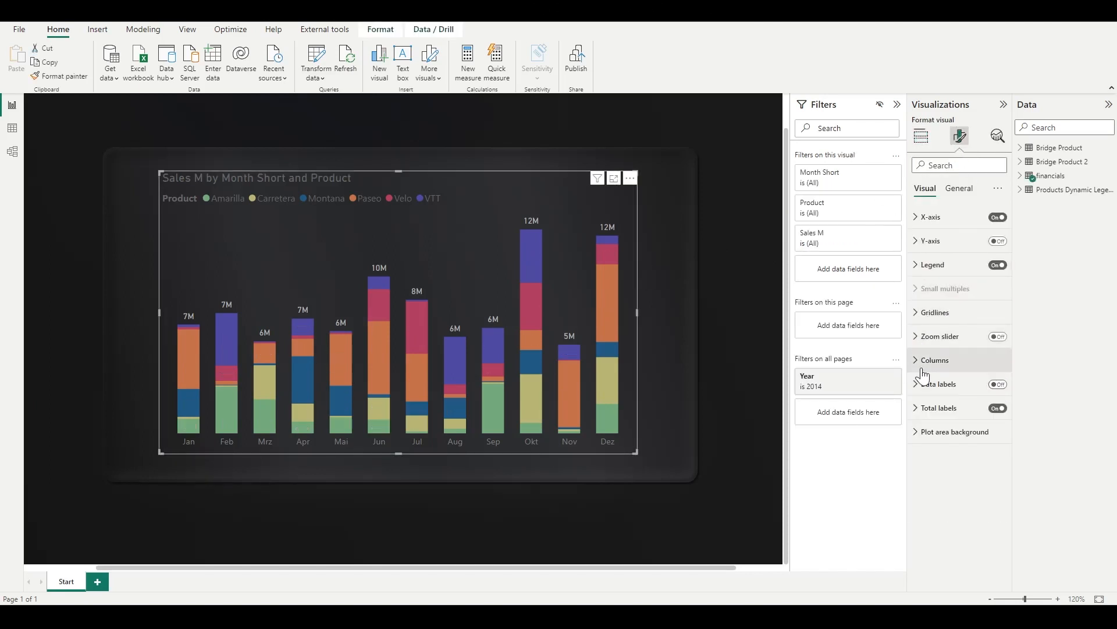
{"action": "left_click", "coordinate": [749, 336]}
- Set the inner padding of the chart's columns to 10 px
{"action": "left_click", "coordinate": [630, 239]}
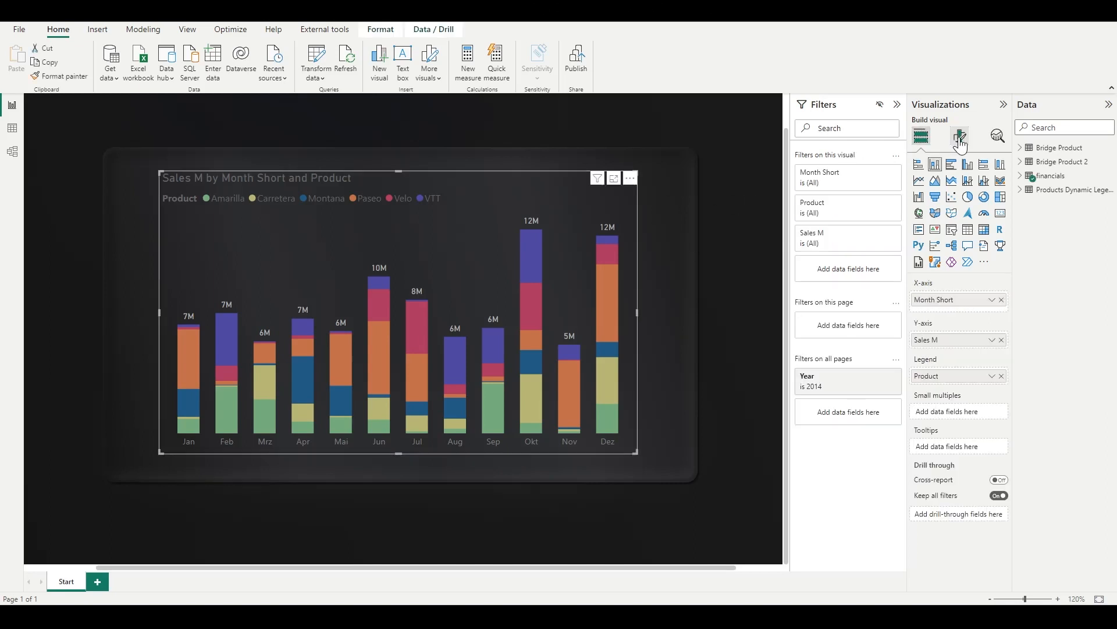
{"action": "left_click", "coordinate": [921, 357]}
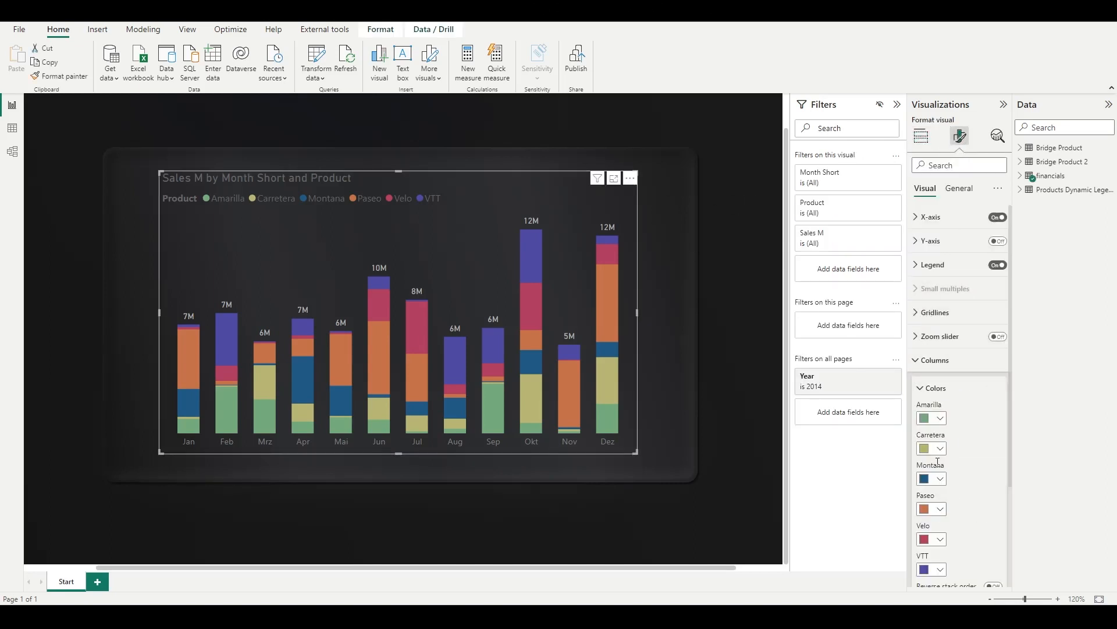
{"action": "scroll", "coordinate": [919, 361], "scroll_direction": "down", "scroll_amount": 2}
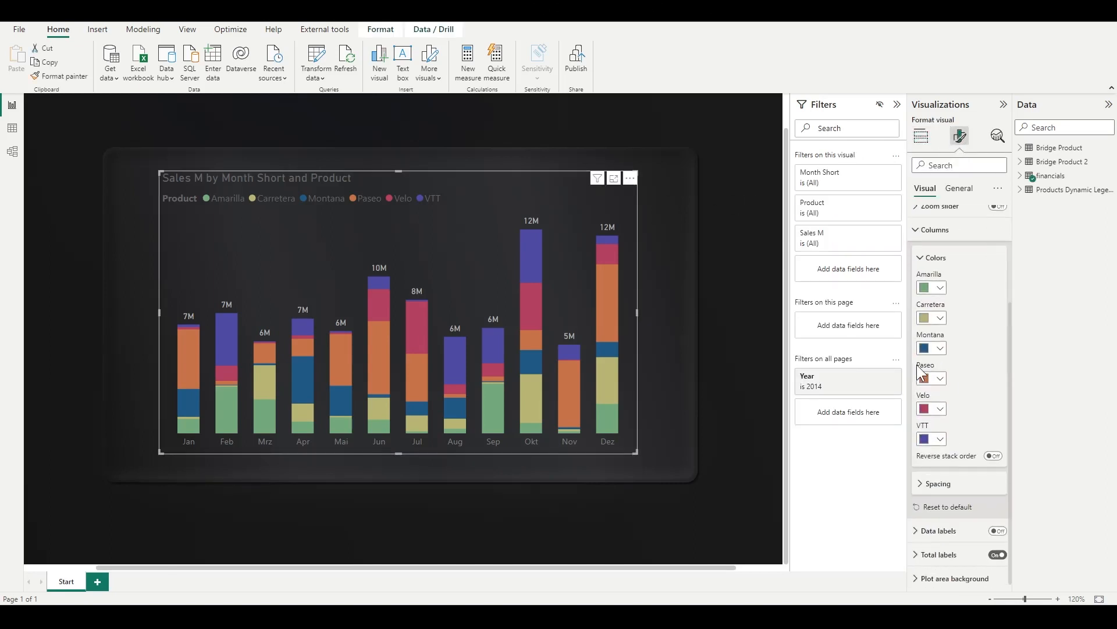
{"action": "left_click", "coordinate": [933, 481]}
{"action": "double_click", "coordinate": [928, 446]}
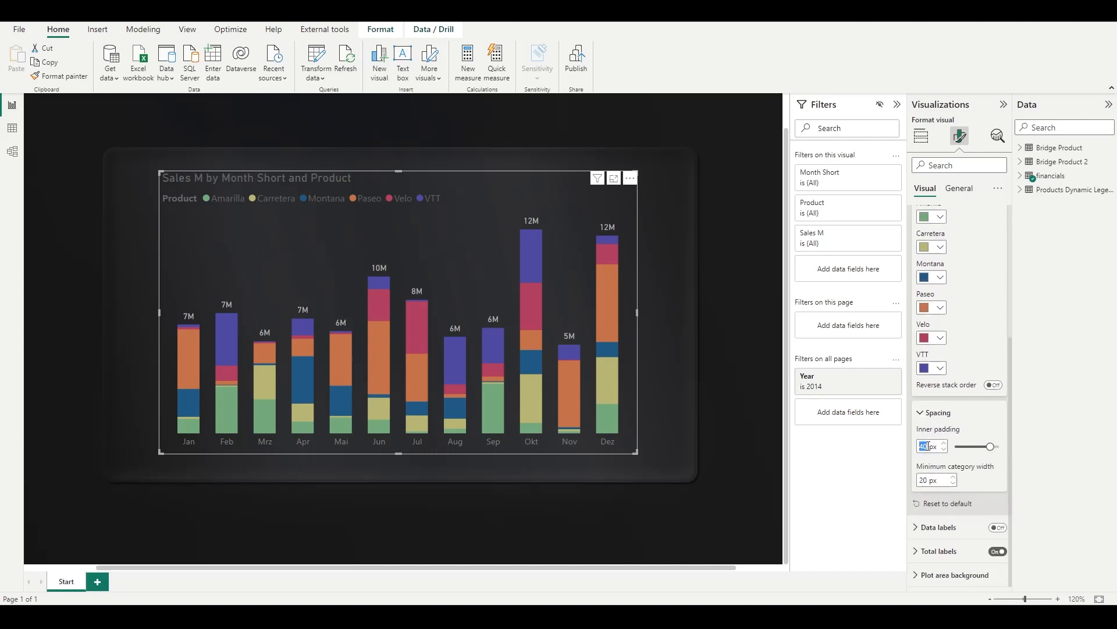
{"action": "type", "text": "10"}
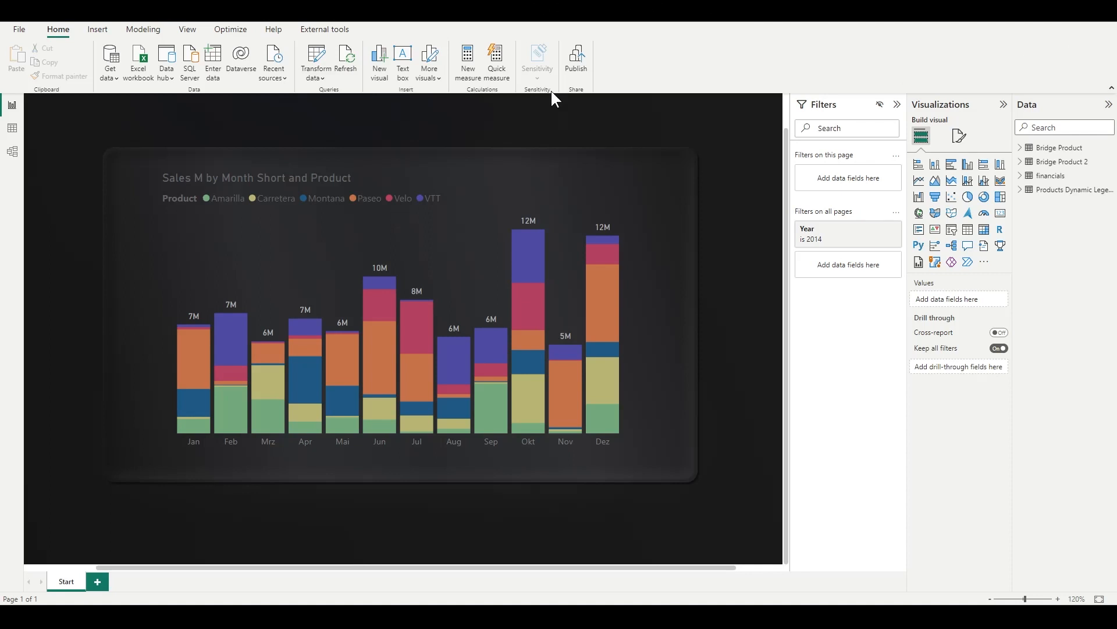
- Shrink the chart into the lower-right part of the dark card and open its formatting options
{"action": "left_click", "coordinate": [168, 179]}
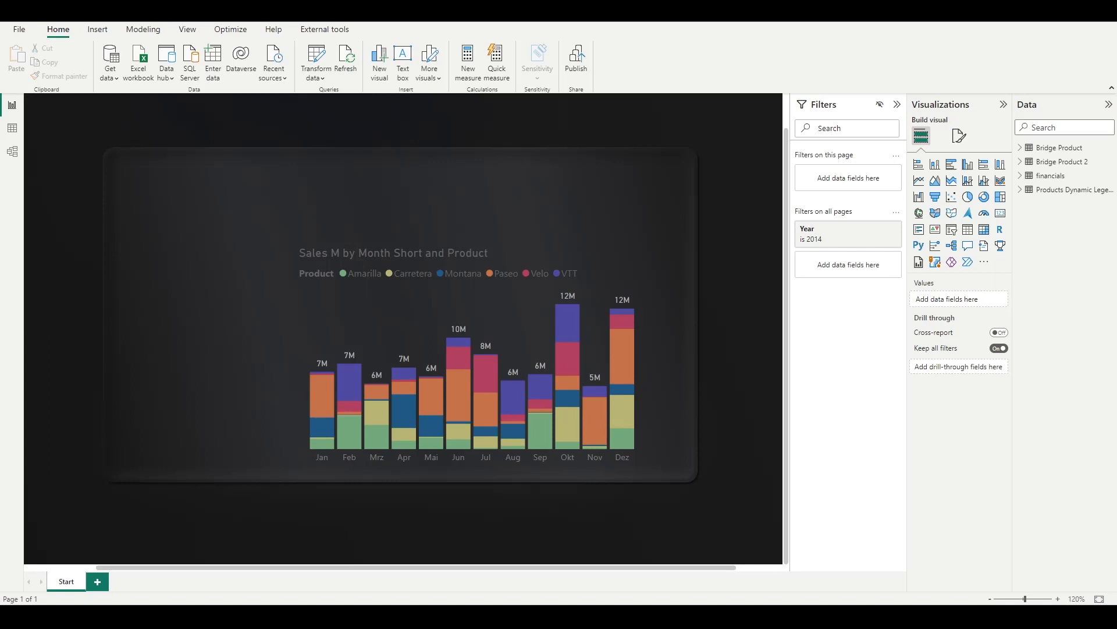
{"action": "left_click", "coordinate": [188, 29]}
{"action": "left_click", "coordinate": [518, 252]}
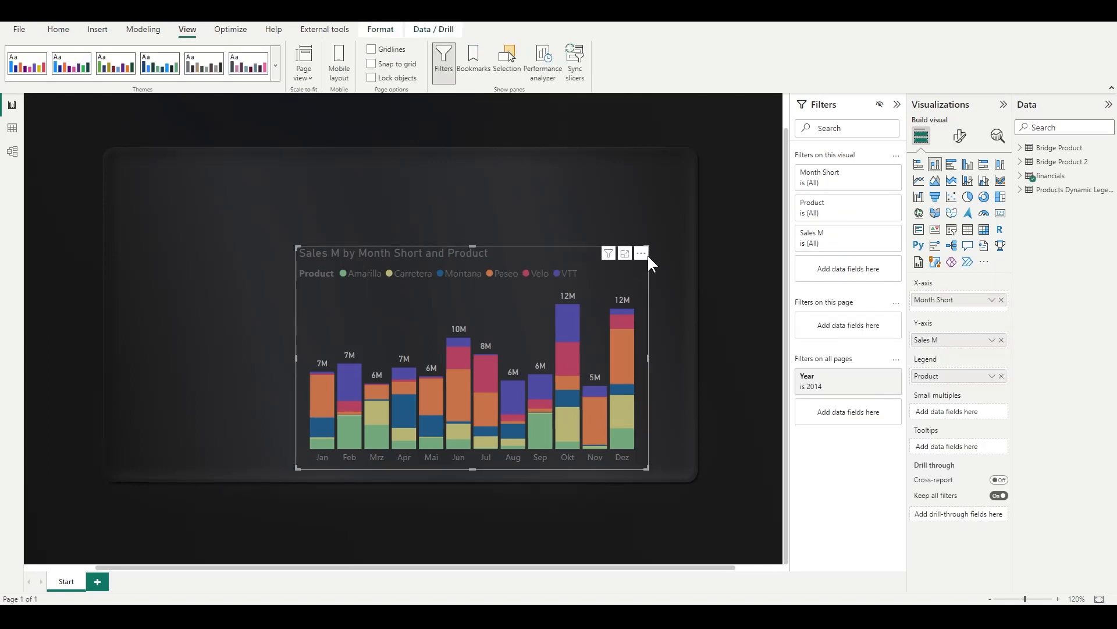
{"action": "left_click", "coordinate": [960, 136]}
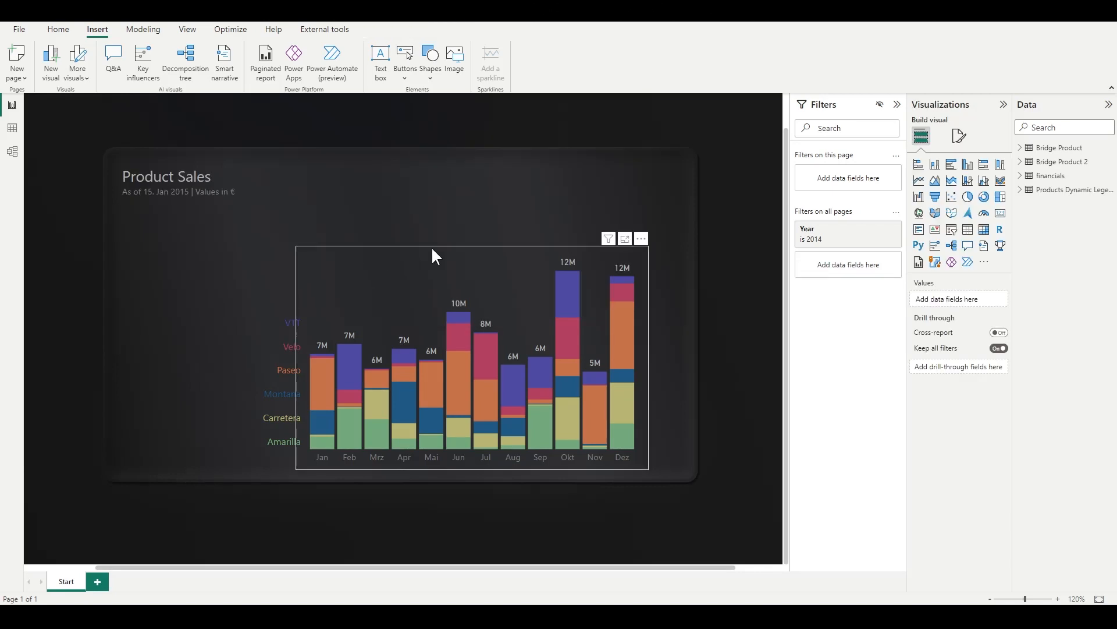
- Duplicate the stacked column chart and remove the Product field from the copy's legend
{"action": "left_click", "coordinate": [432, 255]}
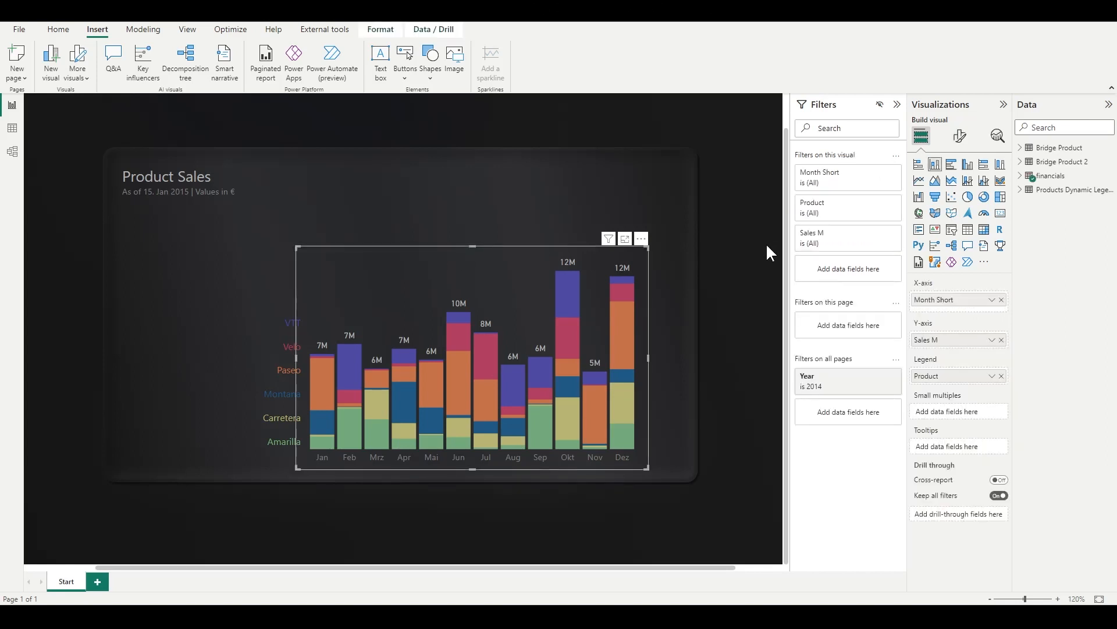
{"action": "key", "text": "ctrl+c"}
{"action": "key", "text": "ctrl+v"}
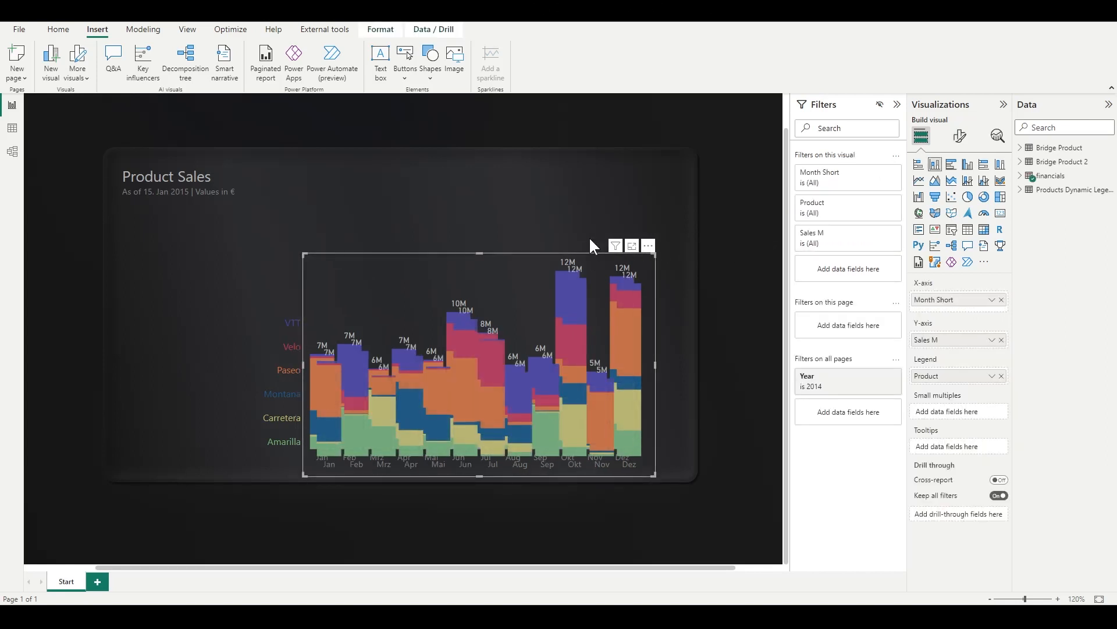
{"action": "left_click", "coordinate": [1002, 376]}
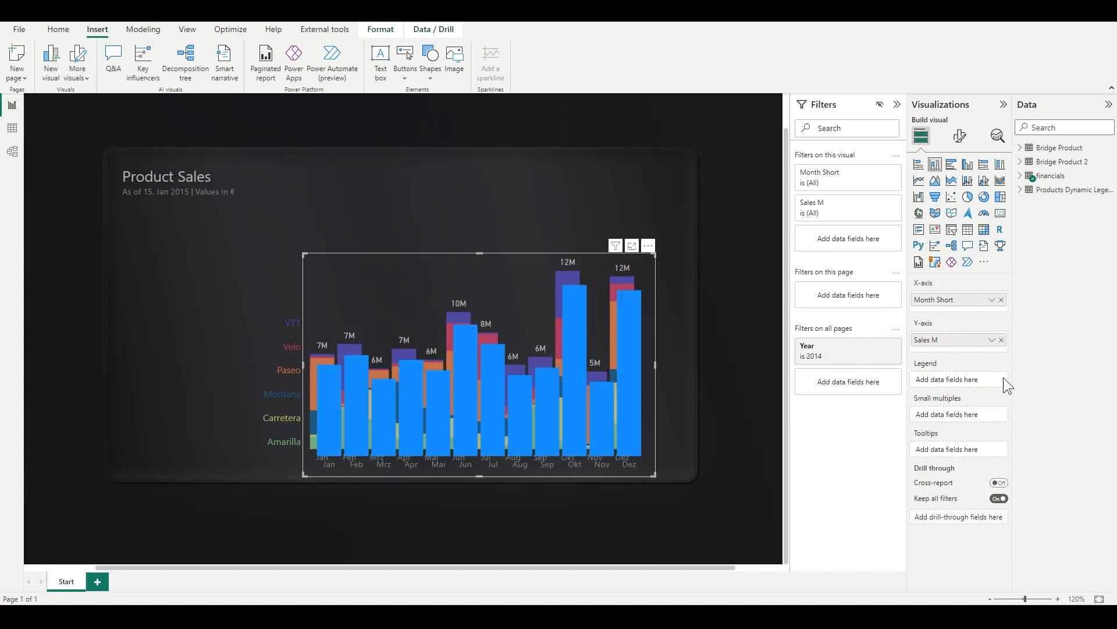
- Turn on data labels for the copied chart and set their position to Inside base
{"action": "left_click", "coordinate": [961, 135]}
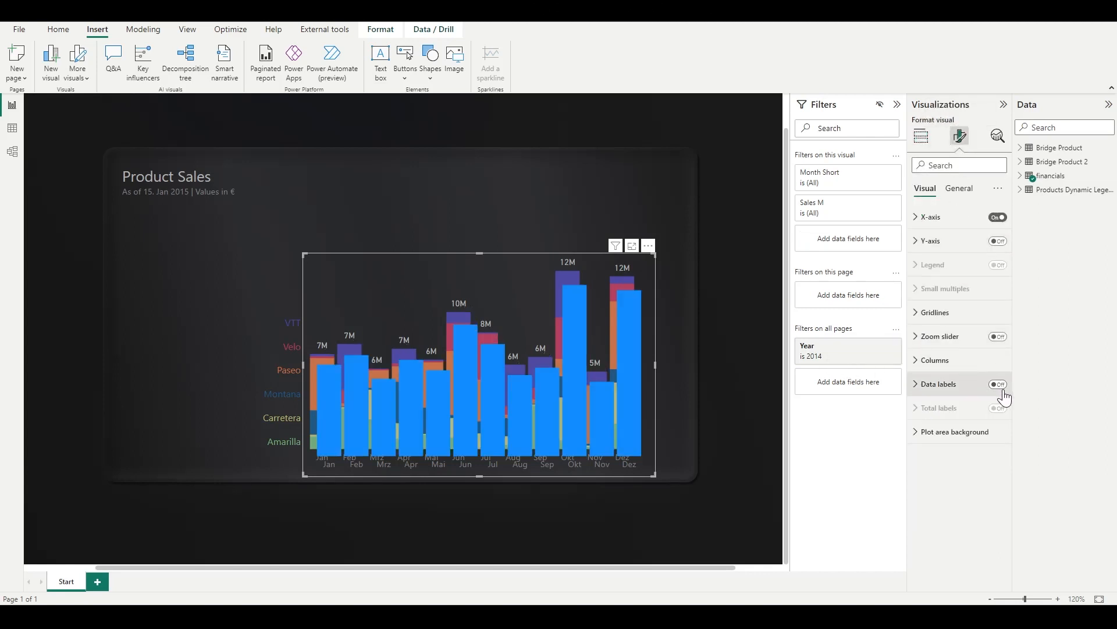
{"action": "left_click", "coordinate": [998, 388]}
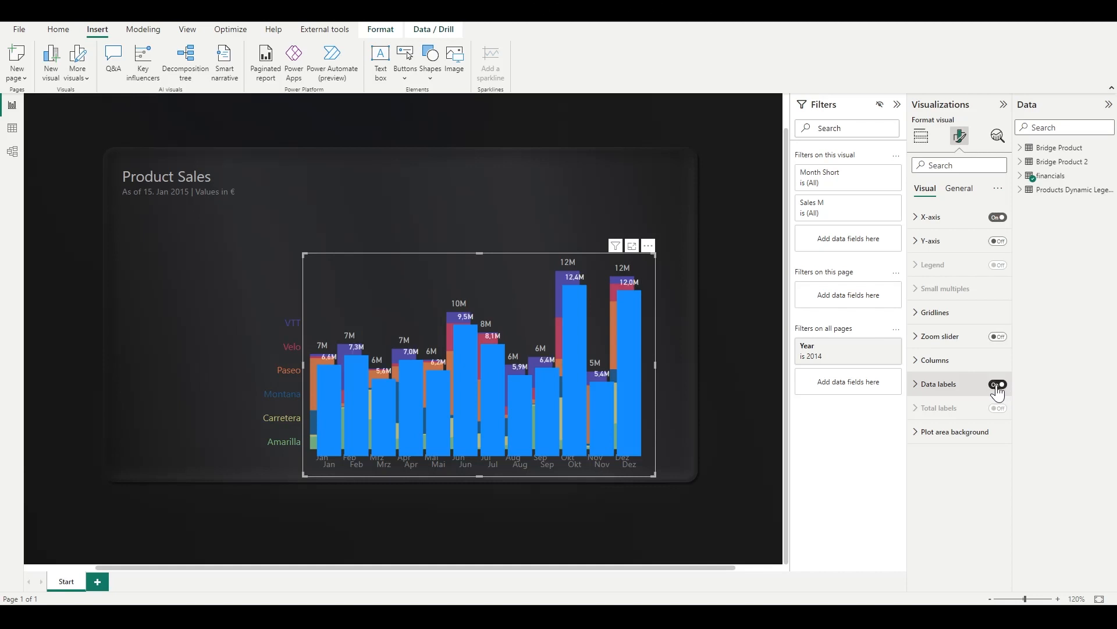
{"action": "left_click", "coordinate": [931, 384]}
{"action": "scroll", "coordinate": [926, 402], "scroll_direction": "down", "scroll_amount": 2}
{"action": "left_click", "coordinate": [953, 489]}
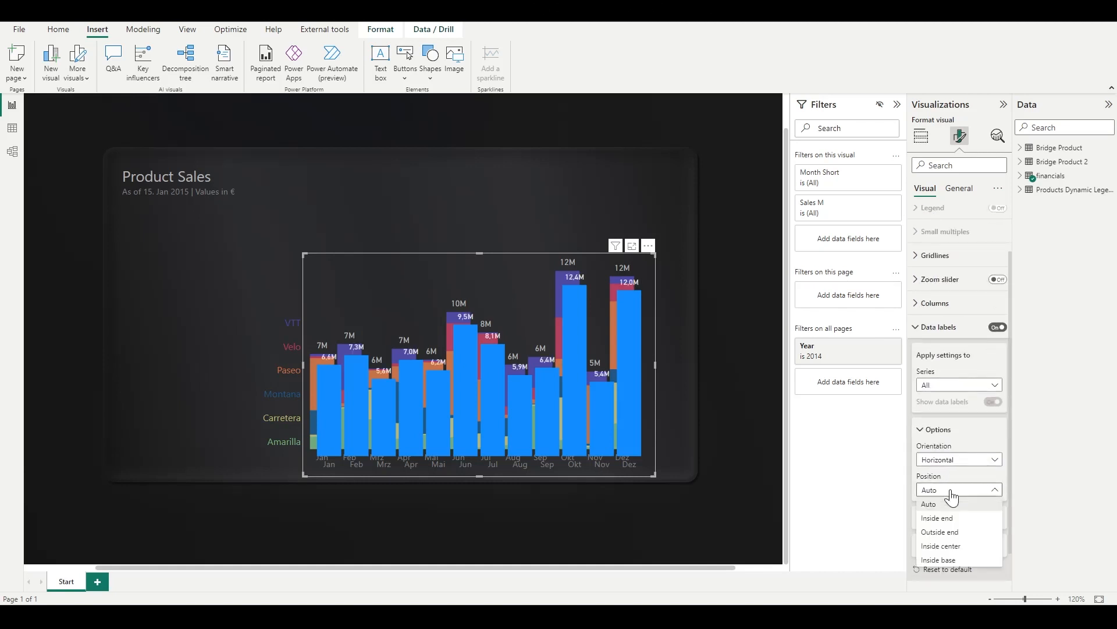
{"action": "left_click", "coordinate": [957, 560]}
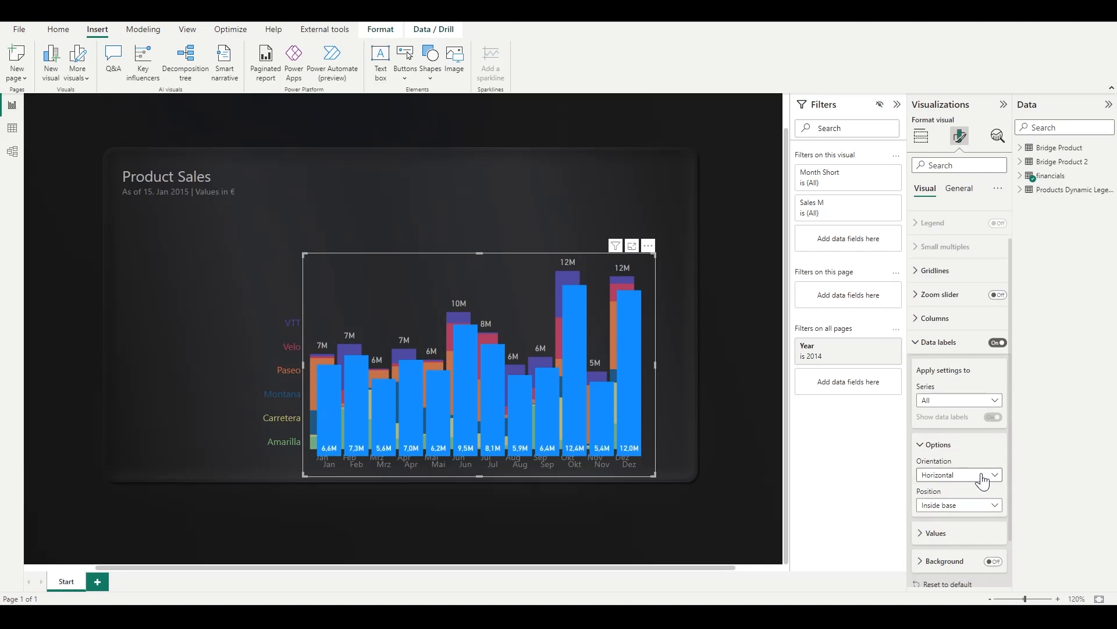
- Set the copied chart's default column color by field value, based on the _Transparent color measure
{"action": "left_click", "coordinate": [925, 320]}
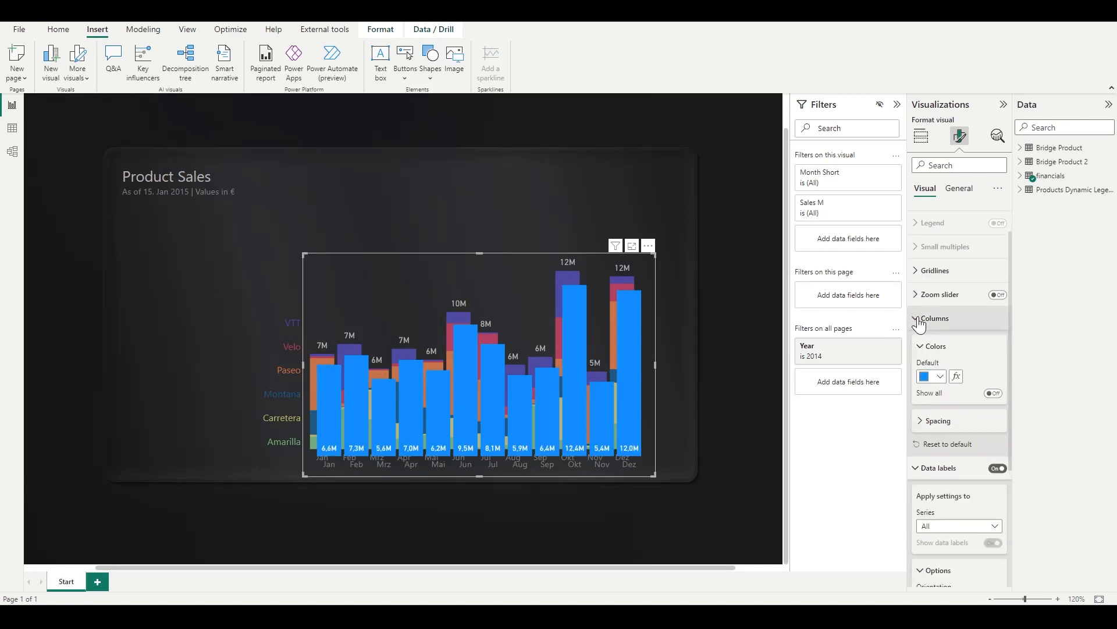
{"action": "left_click", "coordinate": [957, 377]}
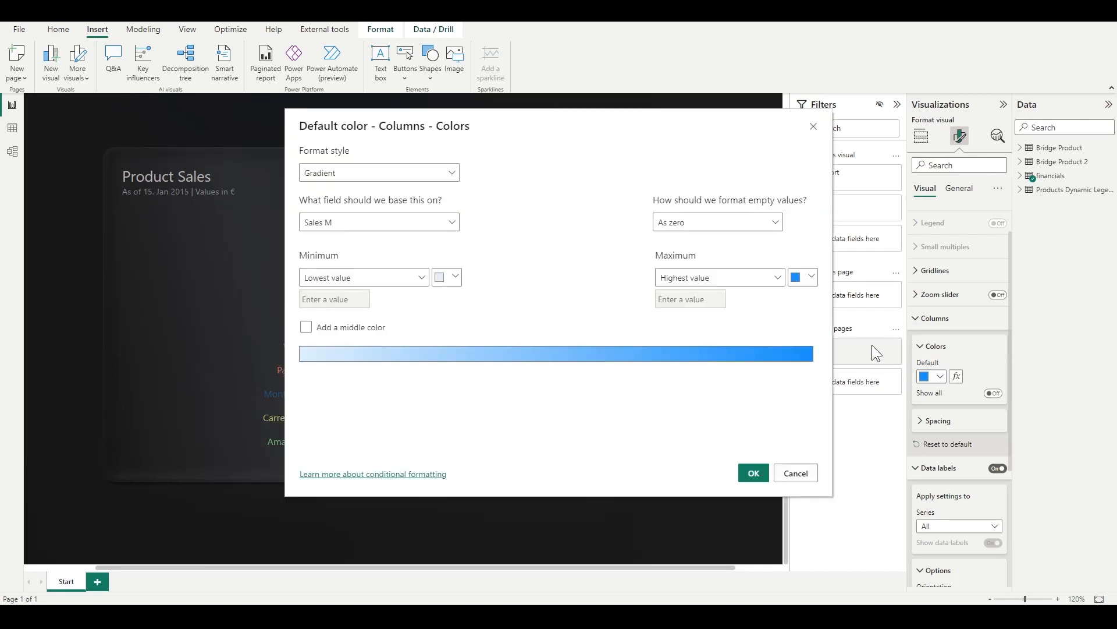
{"action": "left_click", "coordinate": [439, 185]}
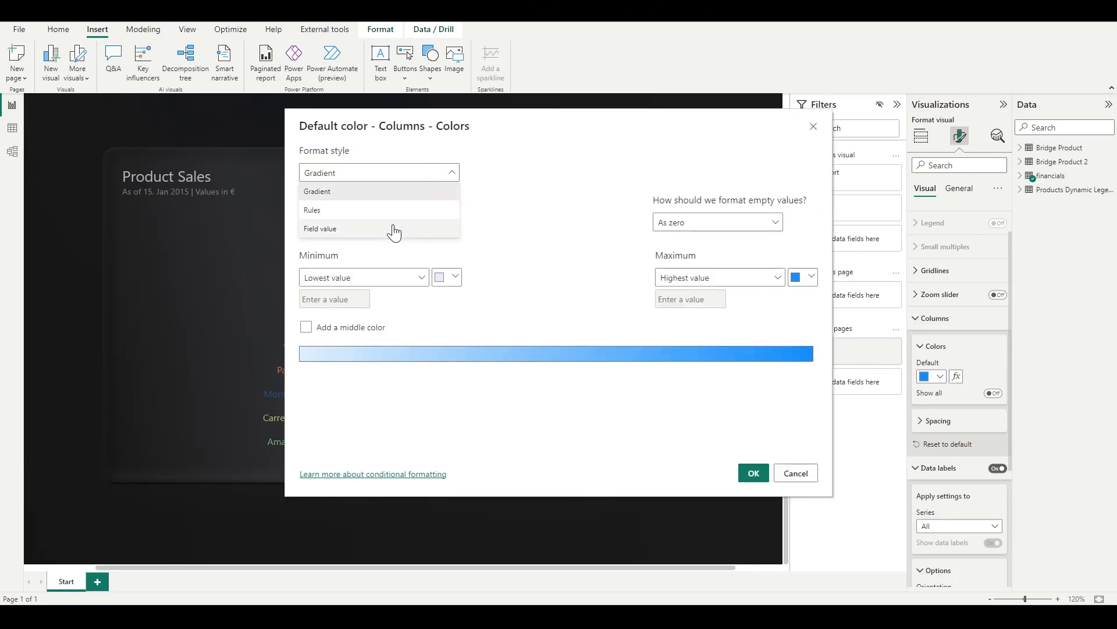
{"action": "left_click", "coordinate": [391, 228]}
{"action": "left_click", "coordinate": [387, 224]}
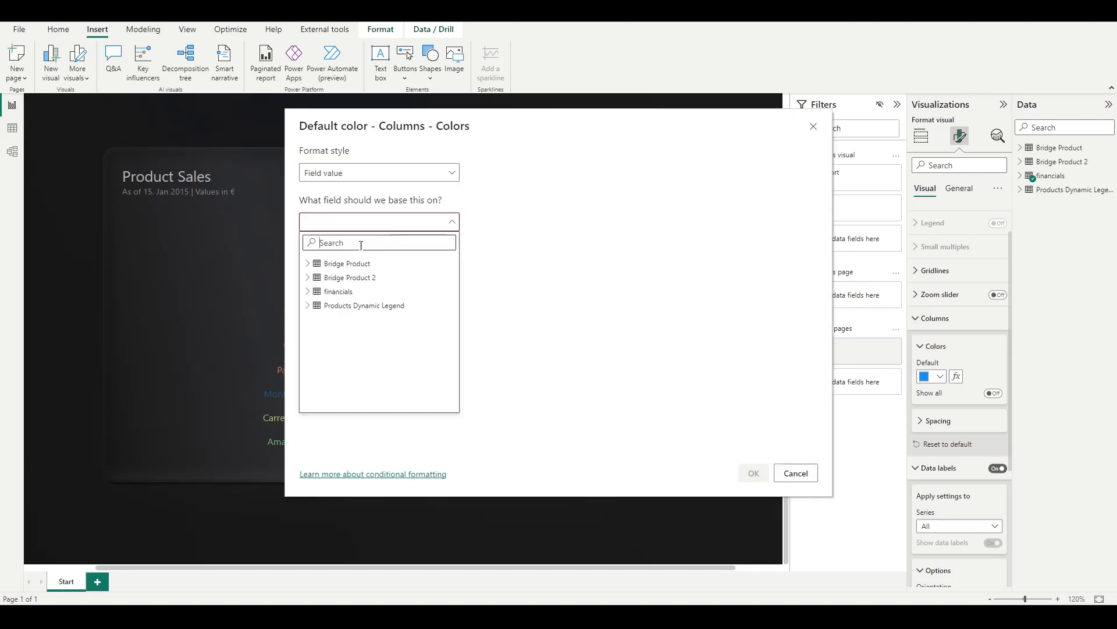
{"action": "left_click", "coordinate": [307, 291]}
{"action": "left_click", "coordinate": [317, 319]}
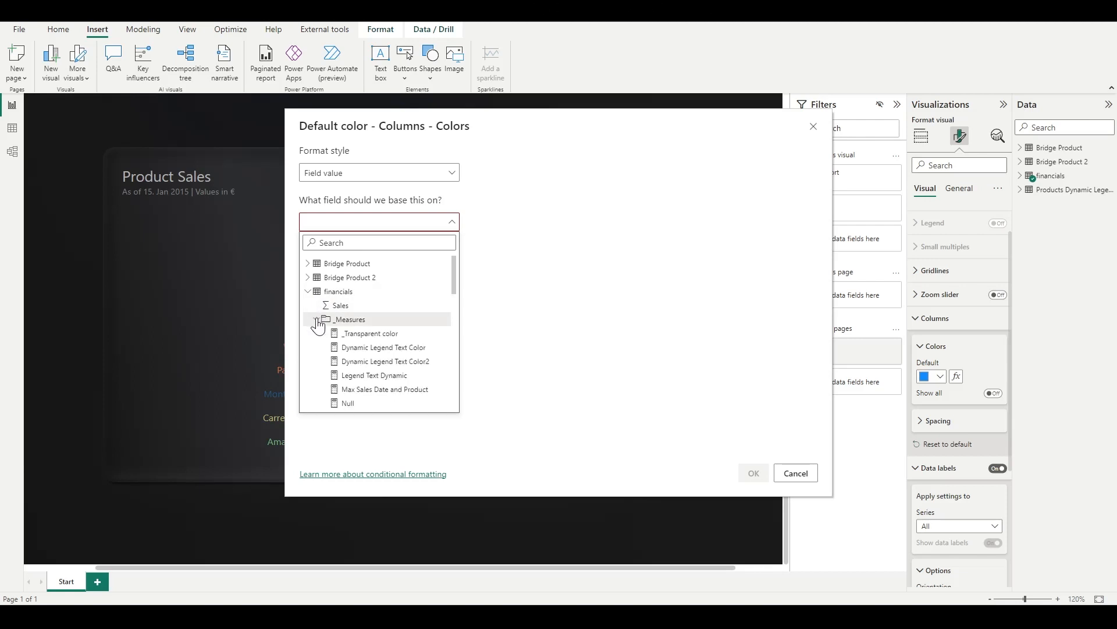
{"action": "left_click", "coordinate": [358, 332]}
{"action": "left_click", "coordinate": [754, 466]}
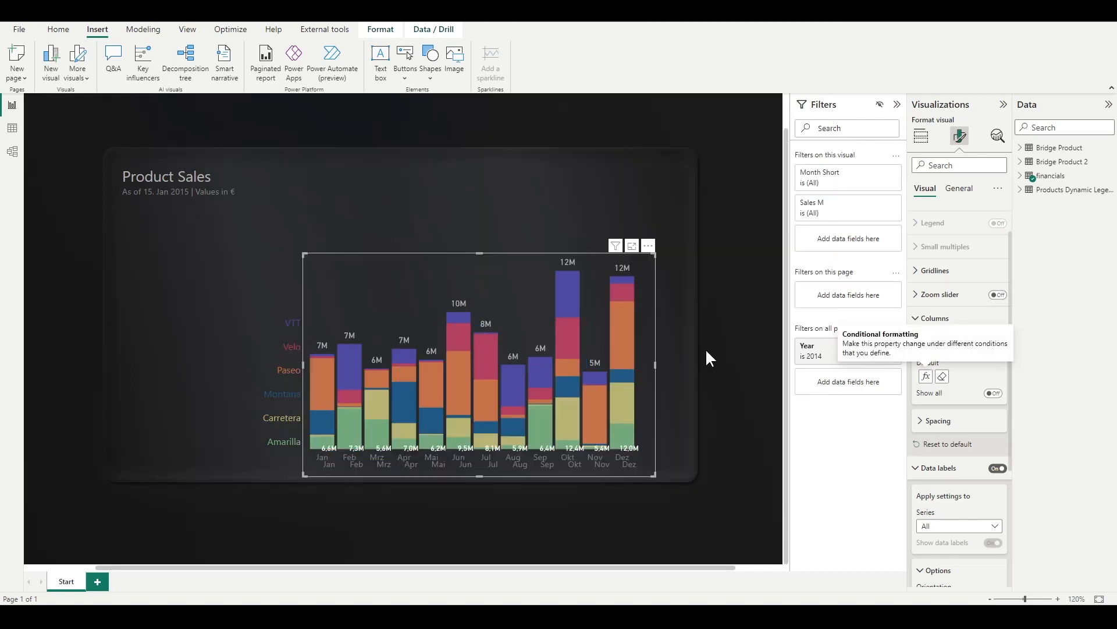
- Move the transparent chart copy so its columns align with the original and its labels sit just beneath the colored columns
{"action": "mouse_move", "coordinate": [528, 262]}
{"action": "left_mouse_down"}
{"action": "mouse_move", "coordinate": [513, 268]}
{"action": "mouse_move", "coordinate": [524, 273]}
{"action": "left_mouse_up"}
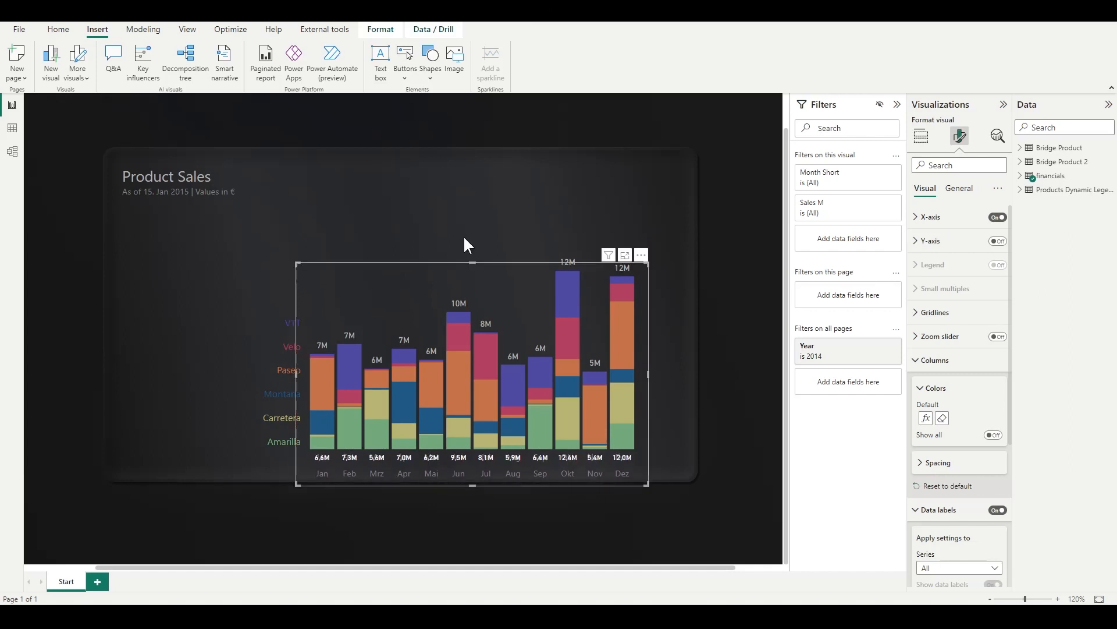
- Set the original chart's X-axis label color by field value, based on the _Transparent color measure
{"action": "left_click_drag", "start_coordinate": [466, 245], "coordinate": [466, 245]}
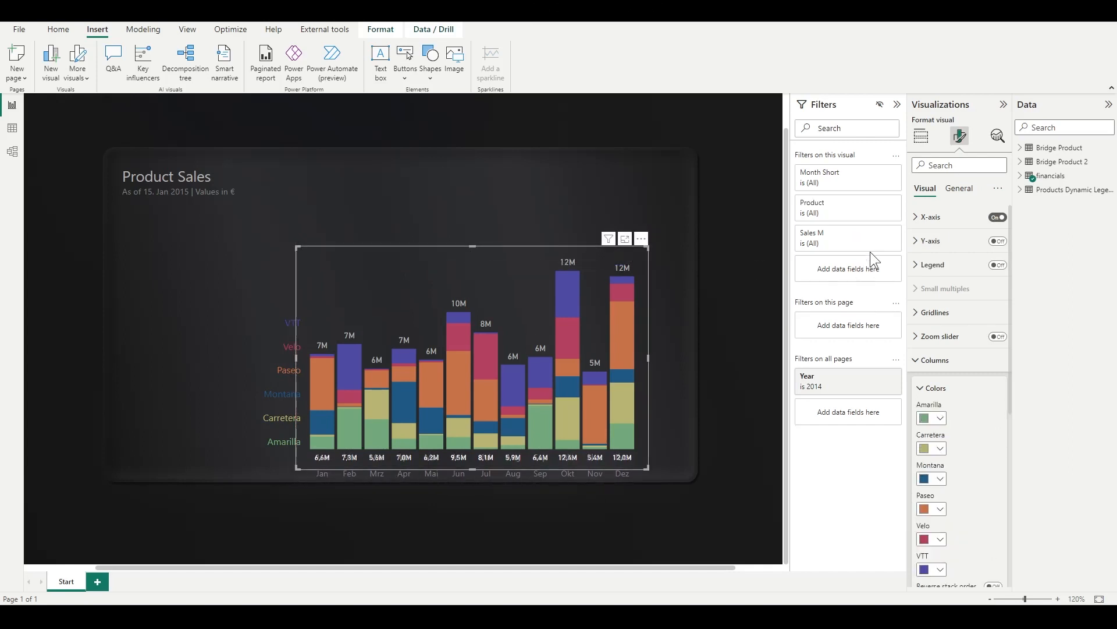
{"action": "left_click", "coordinate": [953, 217]}
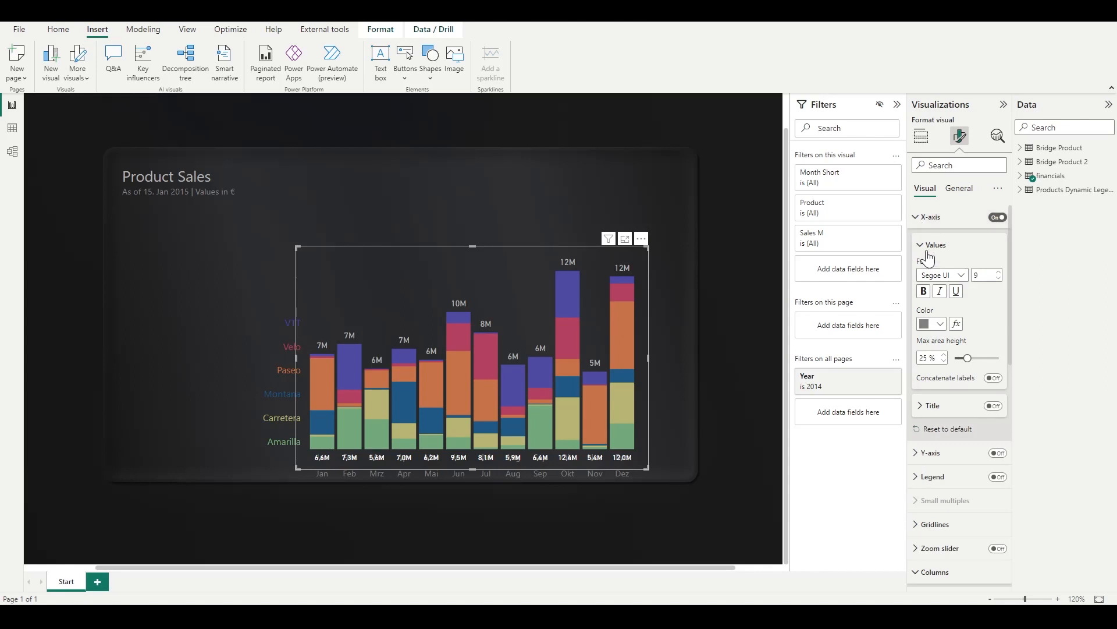
{"action": "left_click", "coordinate": [957, 325]}
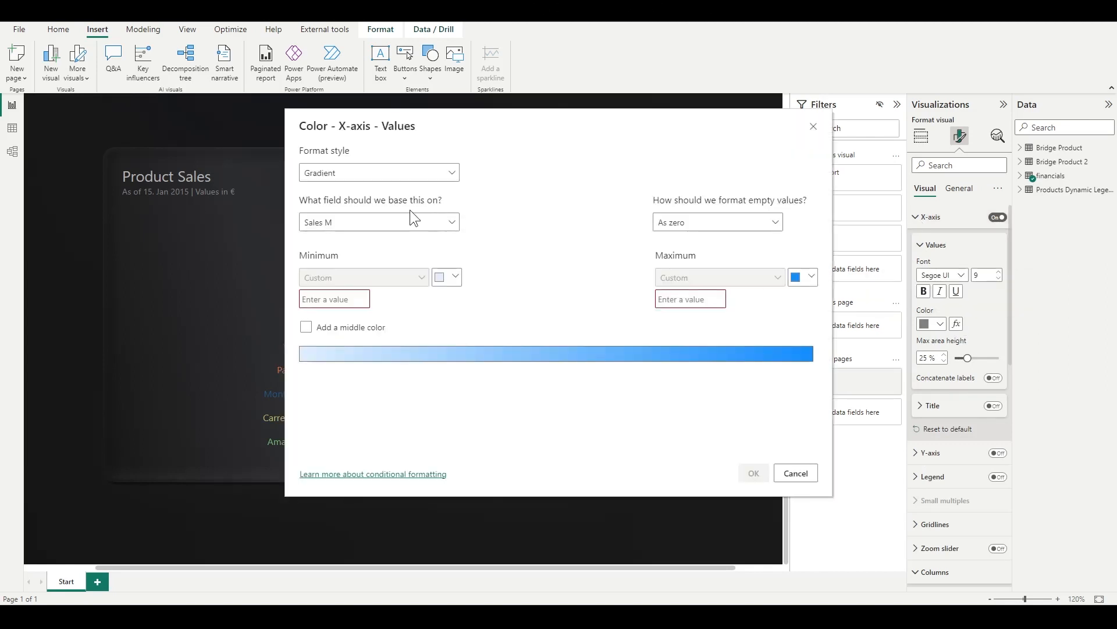
{"action": "left_click", "coordinate": [381, 173]}
{"action": "left_click", "coordinate": [352, 227]}
{"action": "left_click", "coordinate": [352, 229]}
{"action": "left_click", "coordinate": [336, 291]}
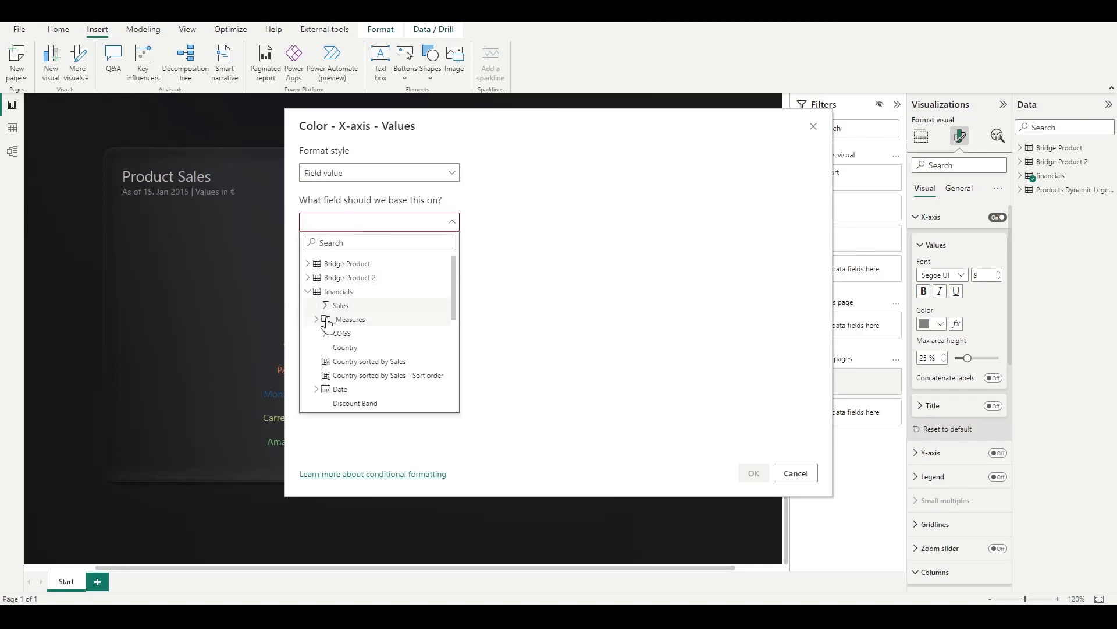
{"action": "left_click", "coordinate": [321, 319]}
{"action": "left_click", "coordinate": [340, 333]}
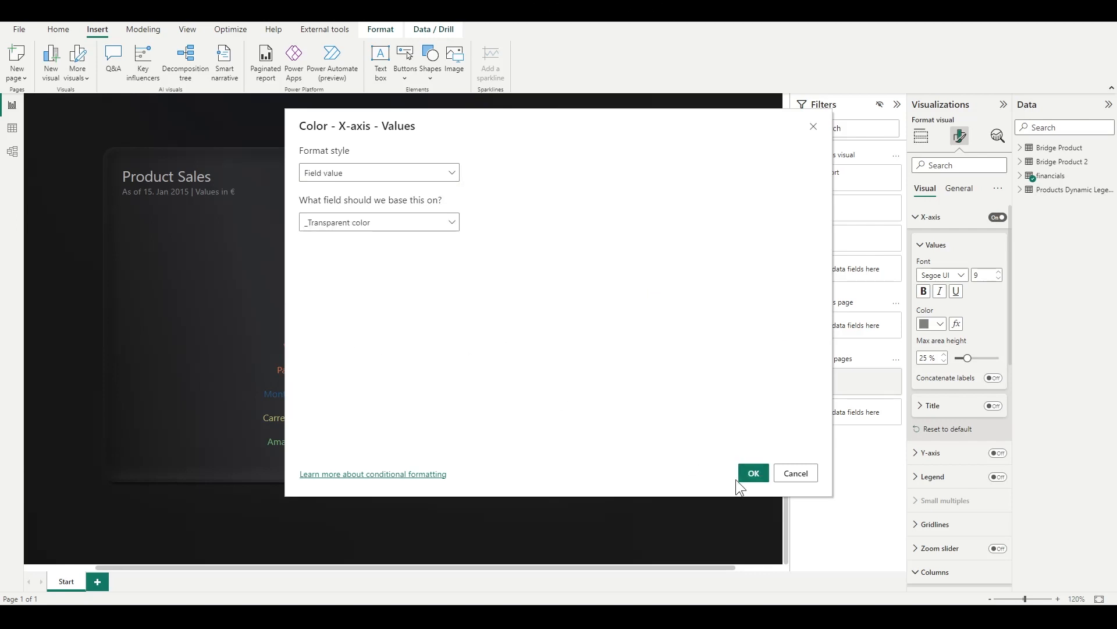
{"action": "left_click", "coordinate": [751, 473]}
{"action": "left_click", "coordinate": [732, 445]}
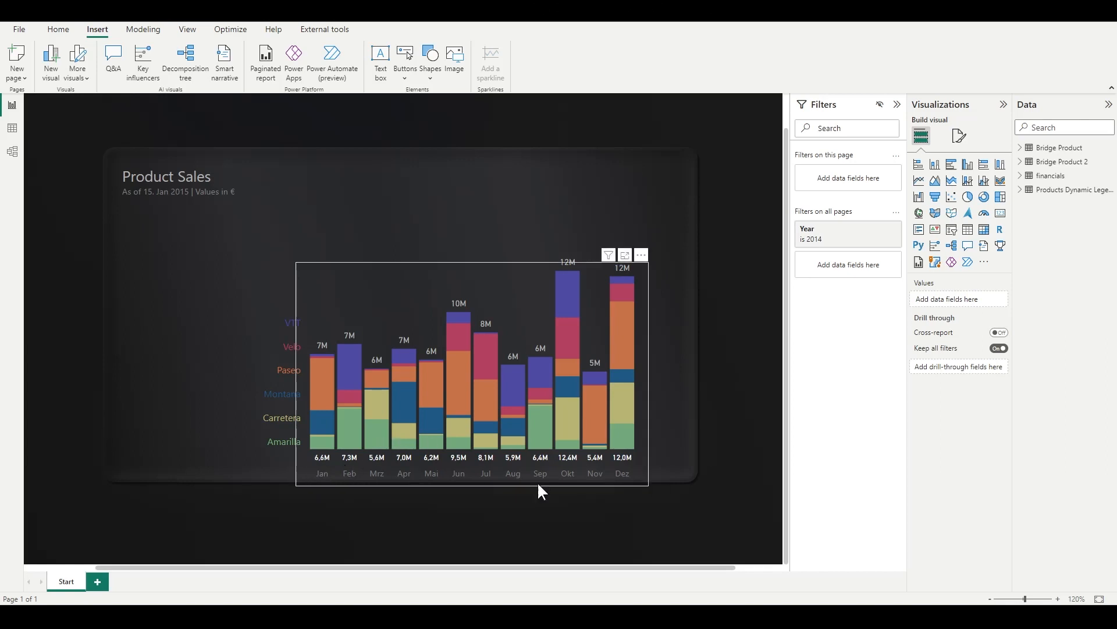
- Turn off the total labels on the original stacked column chart
{"action": "left_click", "coordinate": [628, 458]}
{"action": "scroll", "coordinate": [966, 295], "scroll_direction": "down", "scroll_amount": 2}
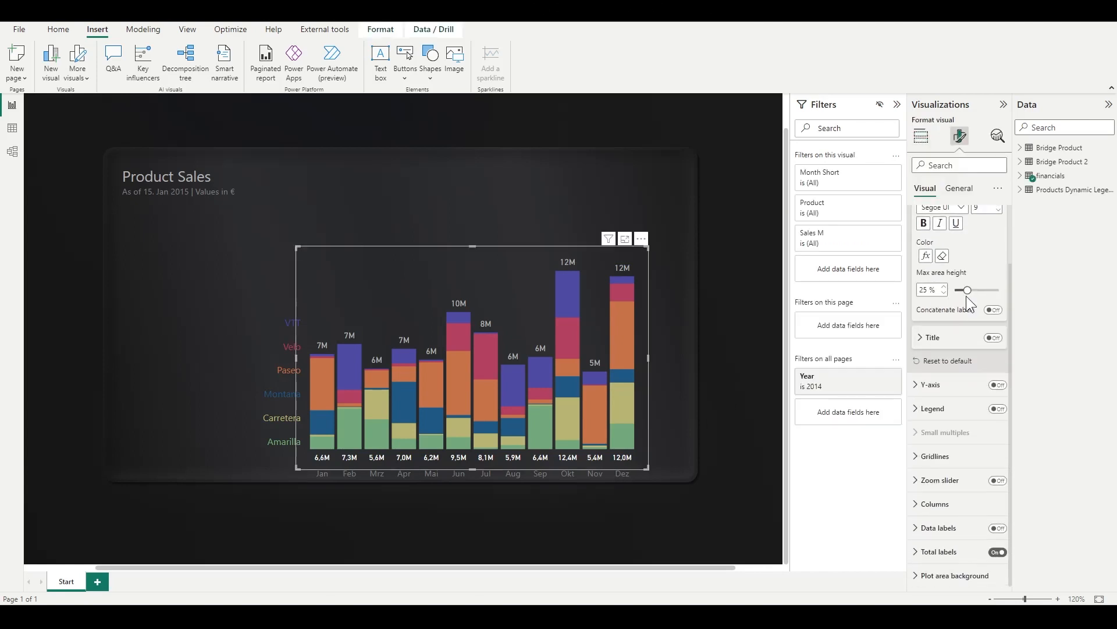
{"action": "left_click", "coordinate": [997, 551]}
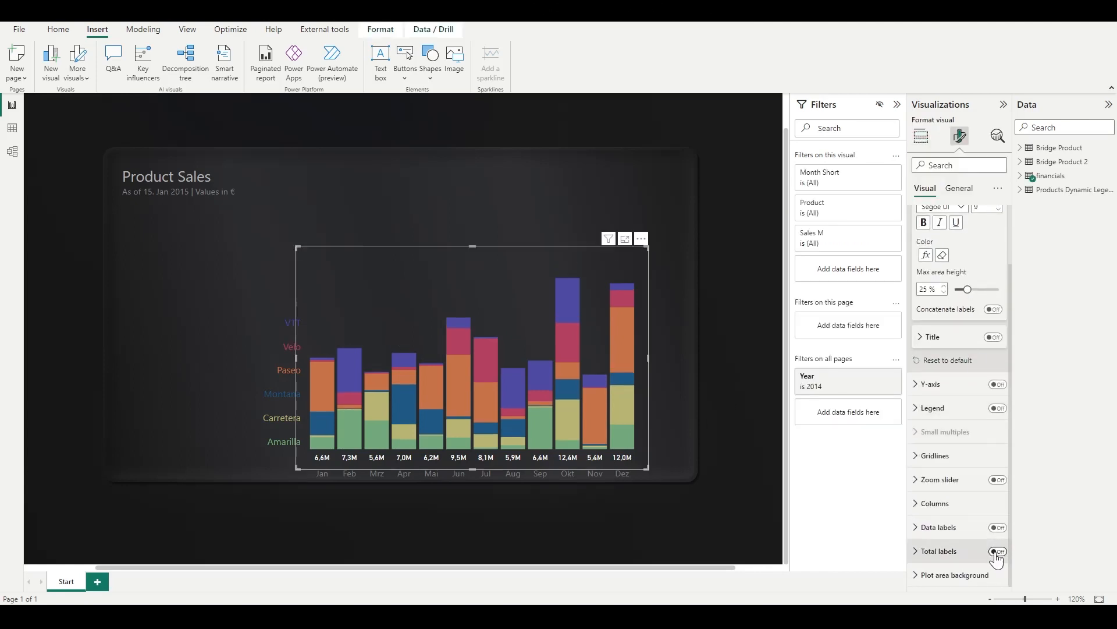
- Show the Selection pane and move the transparent chart copy to the bottom of the layer order, behind the stacked chart
{"action": "left_click", "coordinate": [58, 29]}
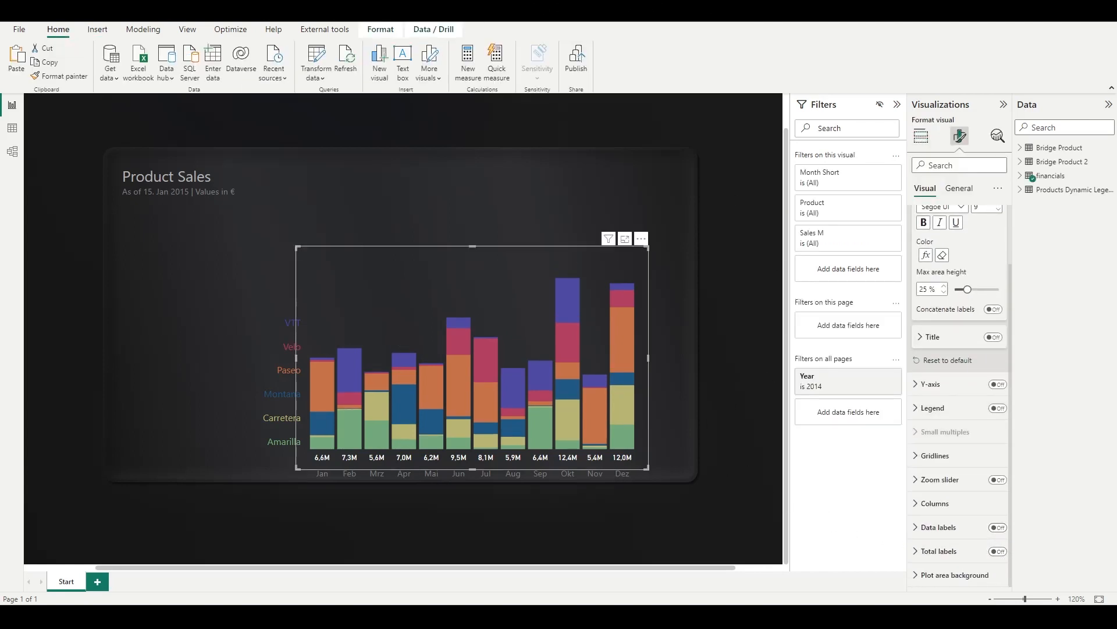
{"action": "left_click", "coordinate": [187, 29]}
{"action": "left_click", "coordinate": [506, 64]}
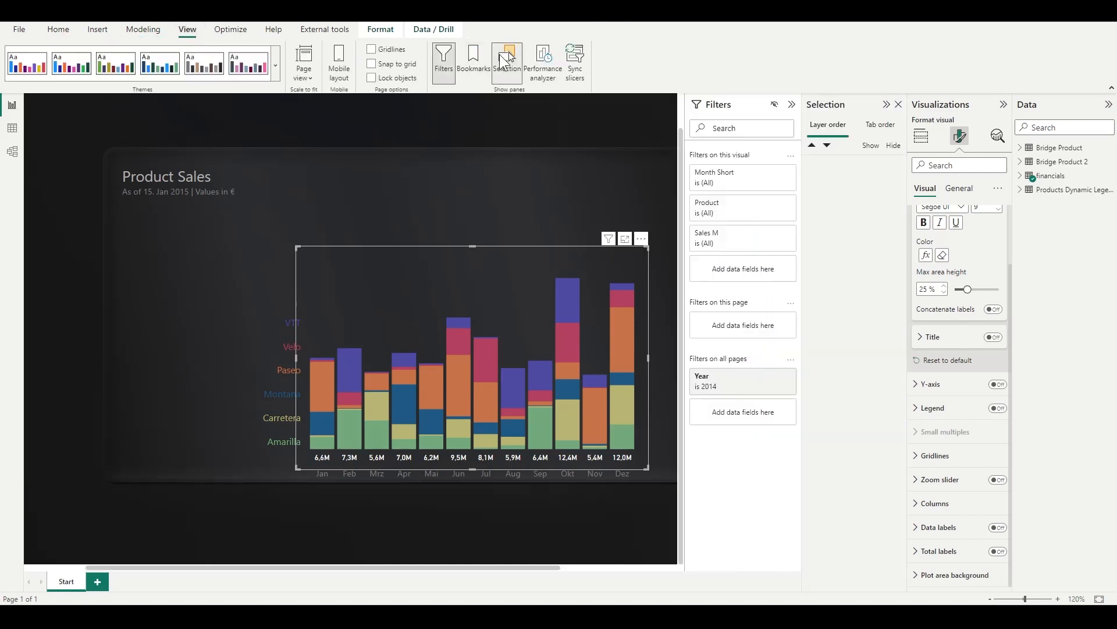
{"action": "left_click_drag", "start_coordinate": [851, 170], "coordinate": [850, 208]}
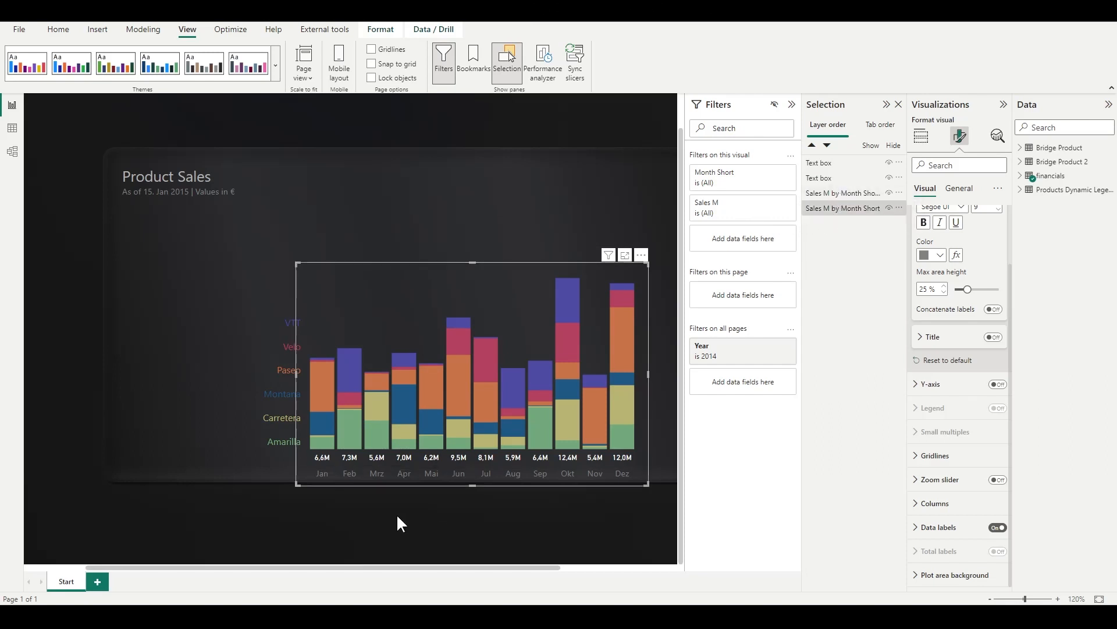
- Add a text box reading "Total Sales" in front of the row of monthly totals
{"action": "left_click", "coordinate": [574, 511]}
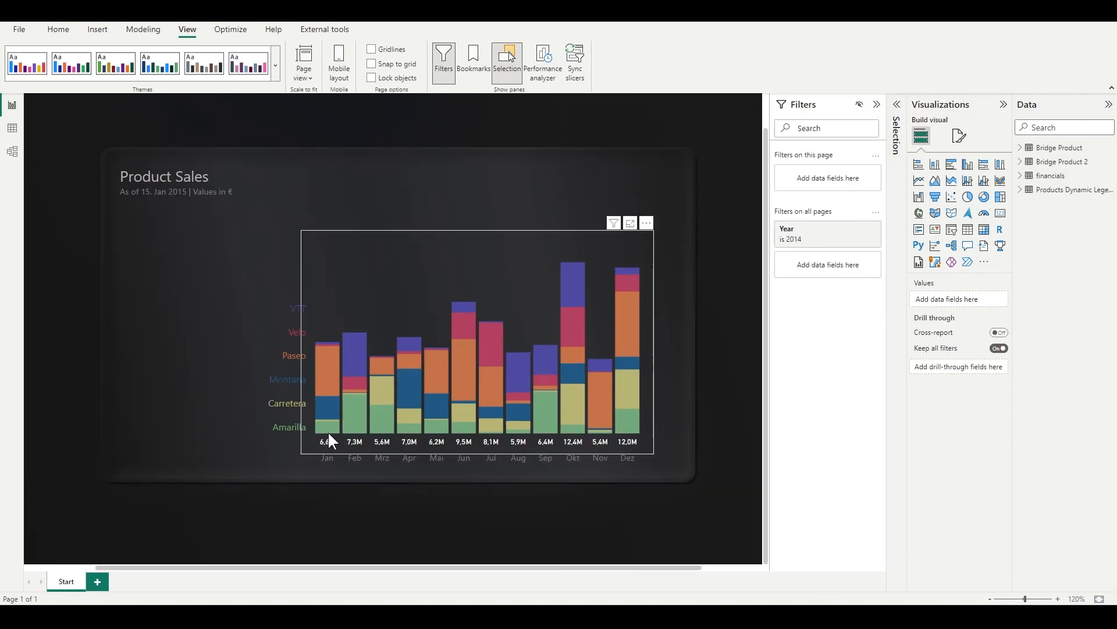
{"action": "left_click", "coordinate": [86, 30]}
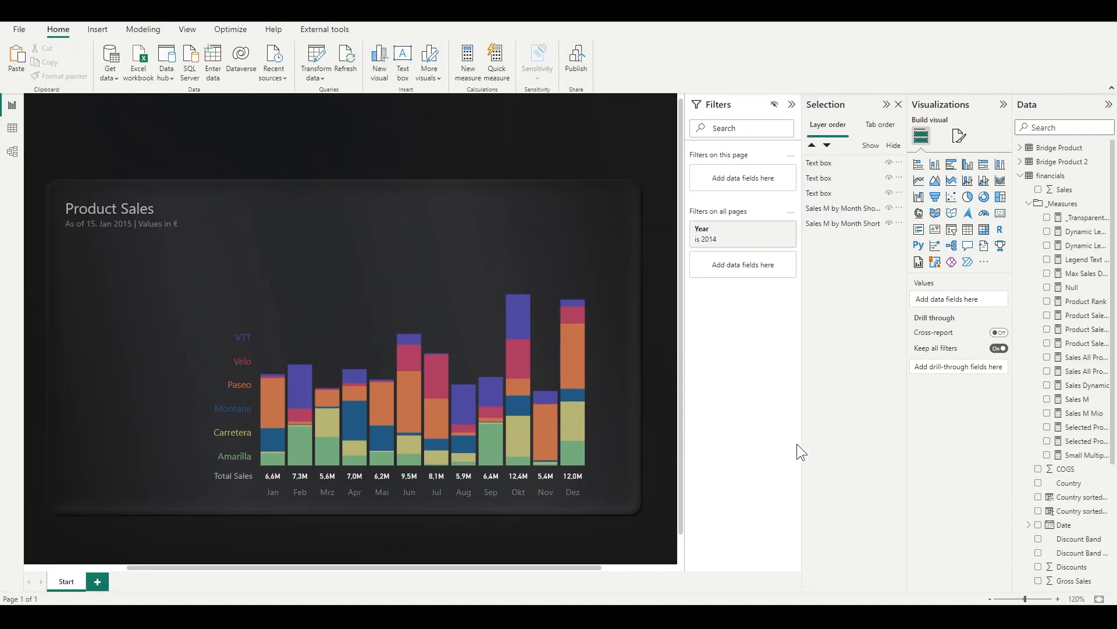
- Group the stacked chart with its product legend and Total Sales text boxes, and name the group "stacked chart"
{"action": "left_click", "coordinate": [595, 406]}
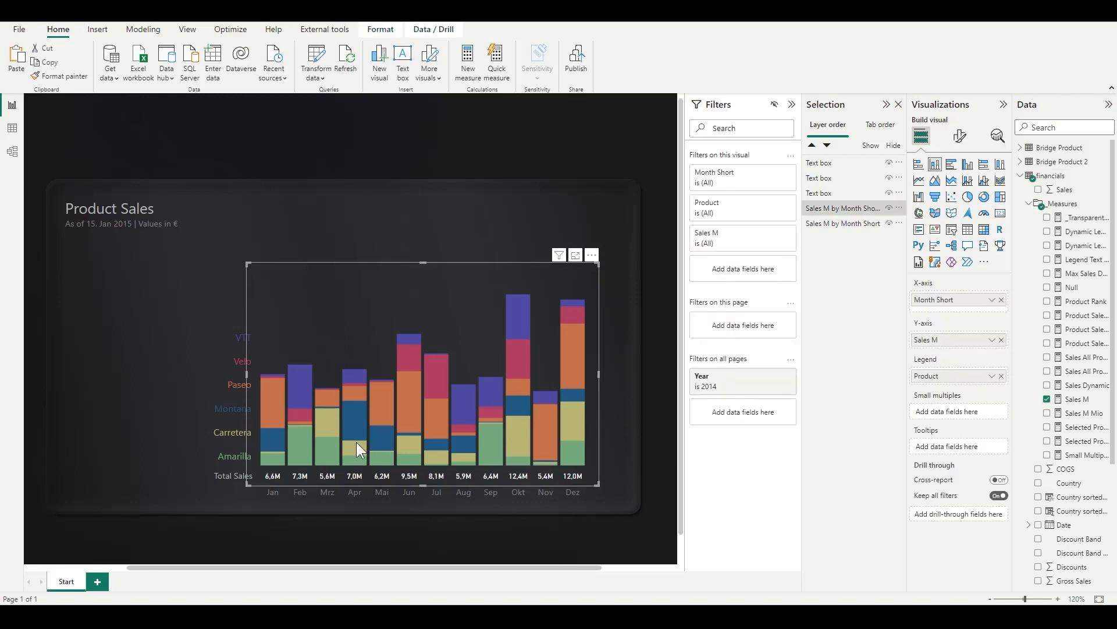
{"action": "left_click", "coordinate": [181, 393], "text": "ctrl"}
{"action": "left_click", "coordinate": [193, 477], "text": "ctrl"}
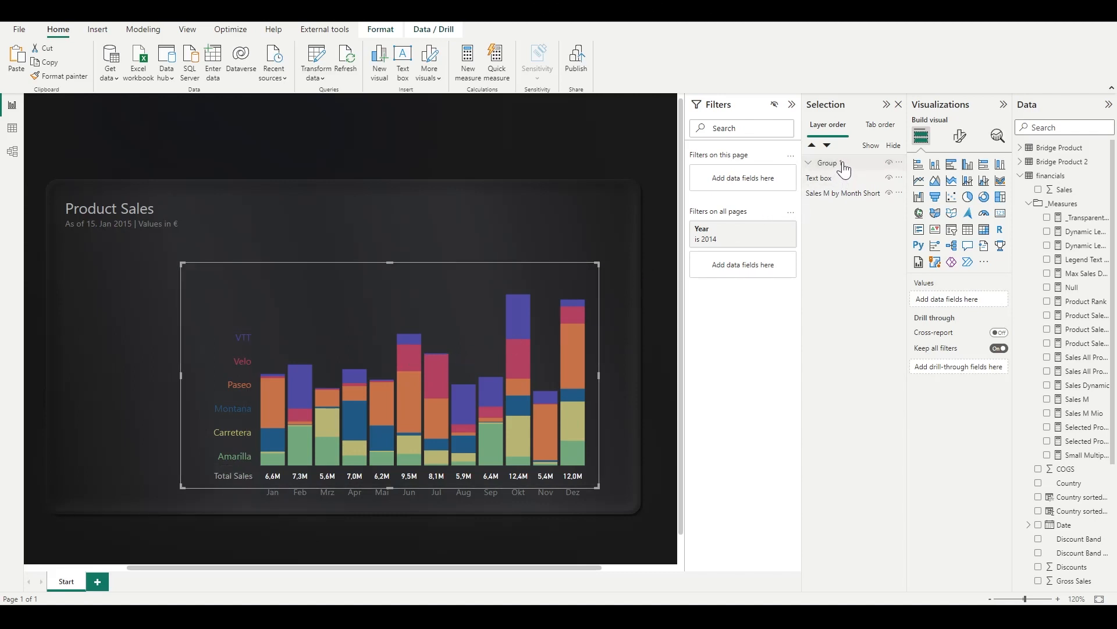
{"action": "double_click", "coordinate": [844, 164]}
{"action": "type", "text": "stacked chart"}
{"action": "key", "text": "Return"}
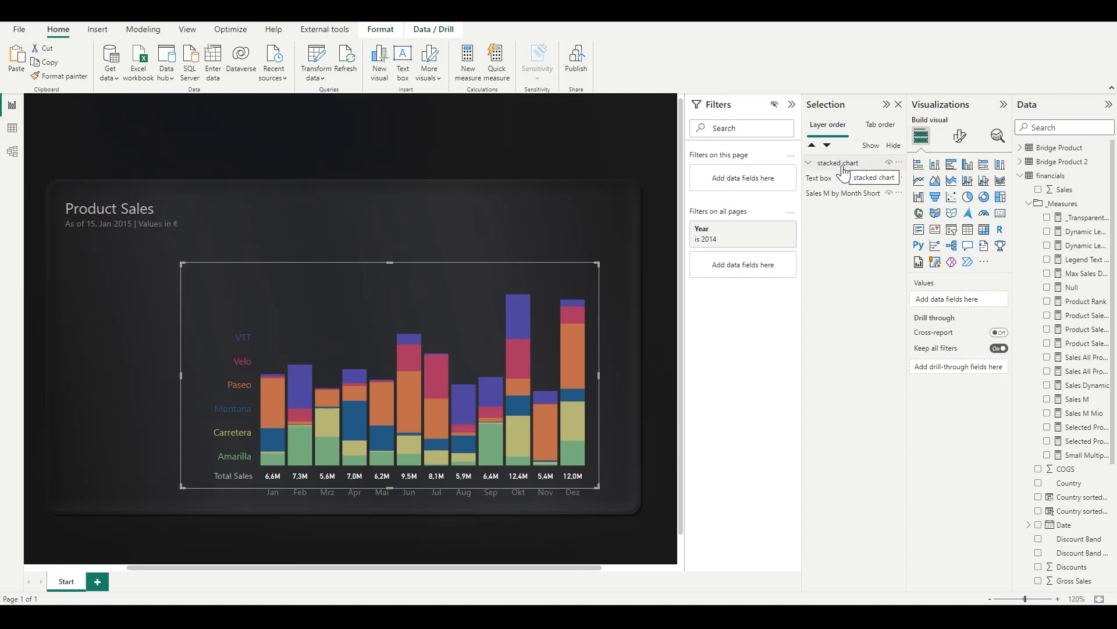
- Duplicate the stacked column chart, hide the "stacked chart" group, and place the copy where the original stood
{"action": "left_click", "coordinate": [476, 263]}
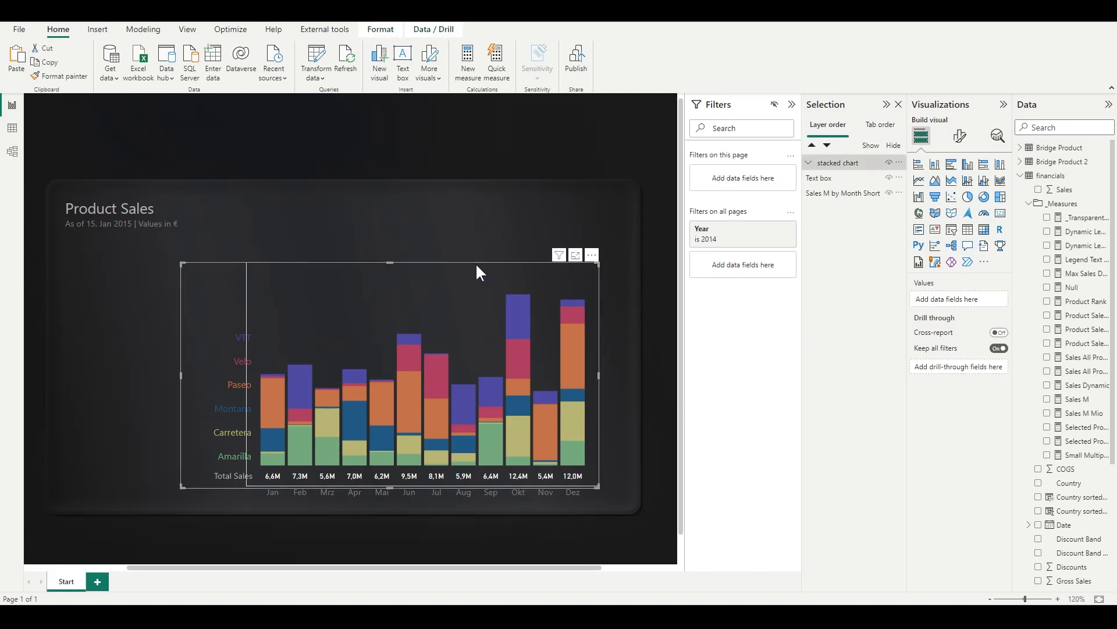
{"action": "left_click", "coordinate": [588, 202]}
{"action": "key", "text": "ctrl+v"}
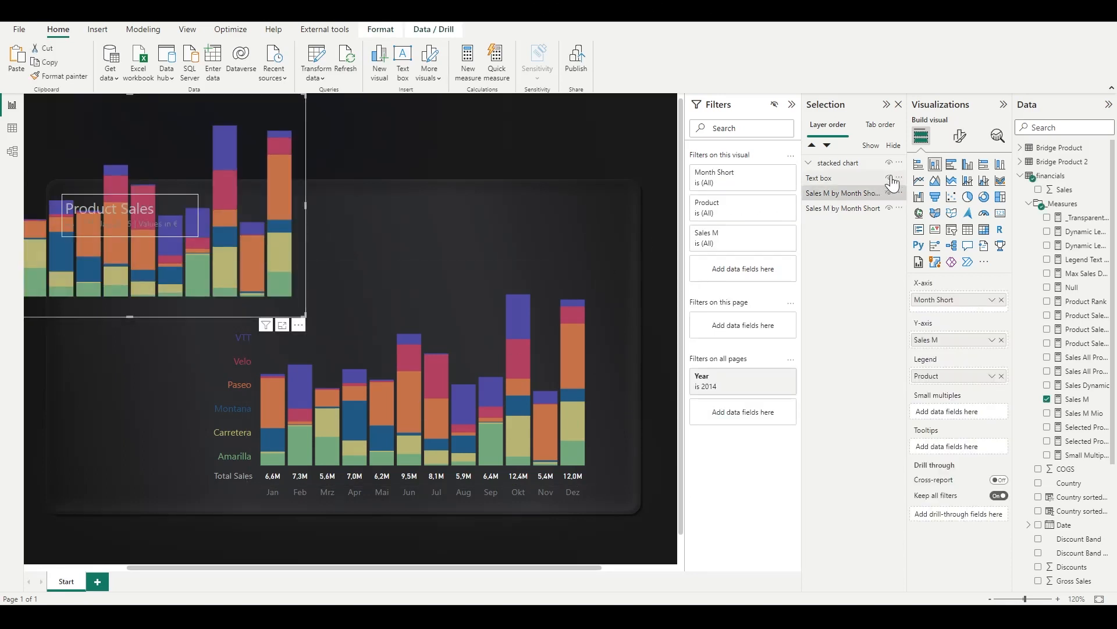
{"action": "left_click", "coordinate": [889, 163]}
{"action": "left_click_drag", "start_coordinate": [84, 97], "coordinate": [376, 265]}
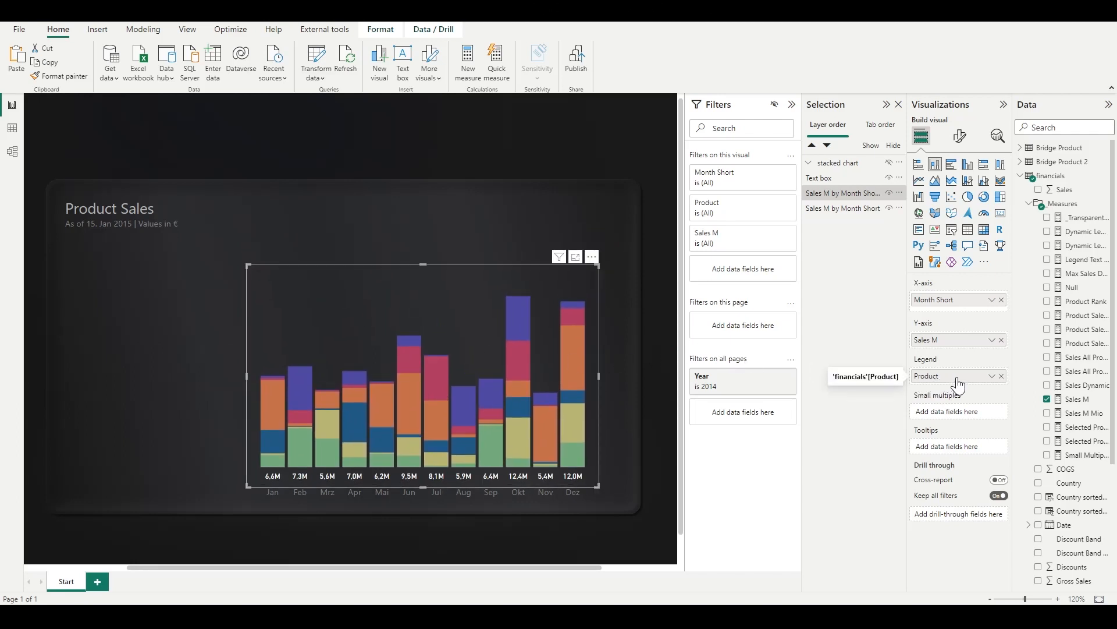
- Move Product from the copy's legend to small multiples and lay them out in 6 rows and 1 column with 0 padding
{"action": "left_click_drag", "start_coordinate": [958, 386], "coordinate": [956, 414]}
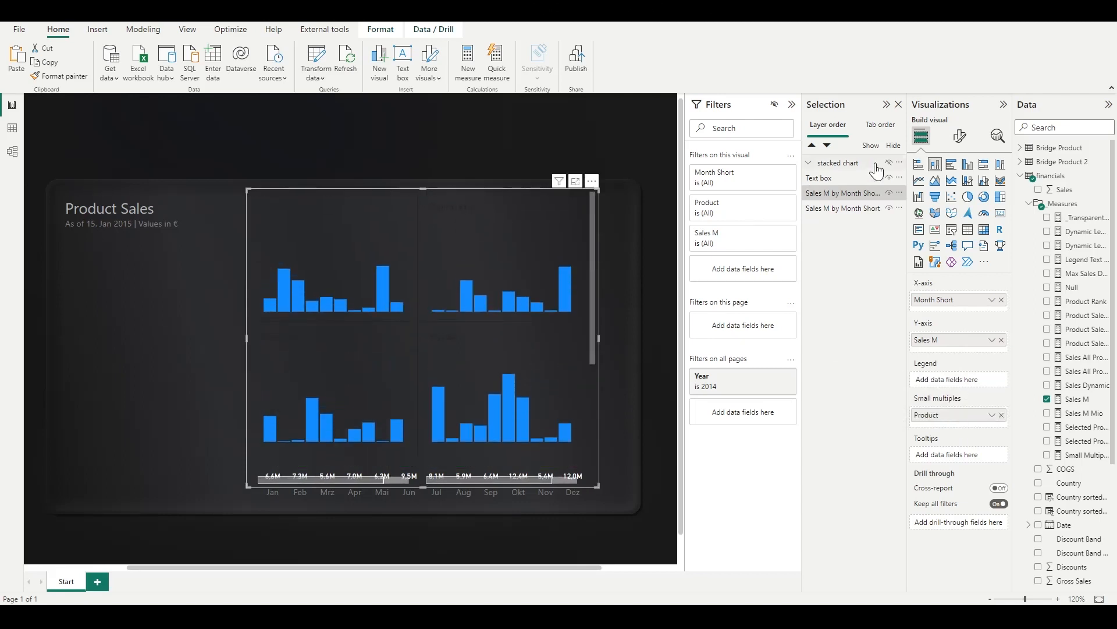
{"action": "left_click", "coordinate": [961, 138]}
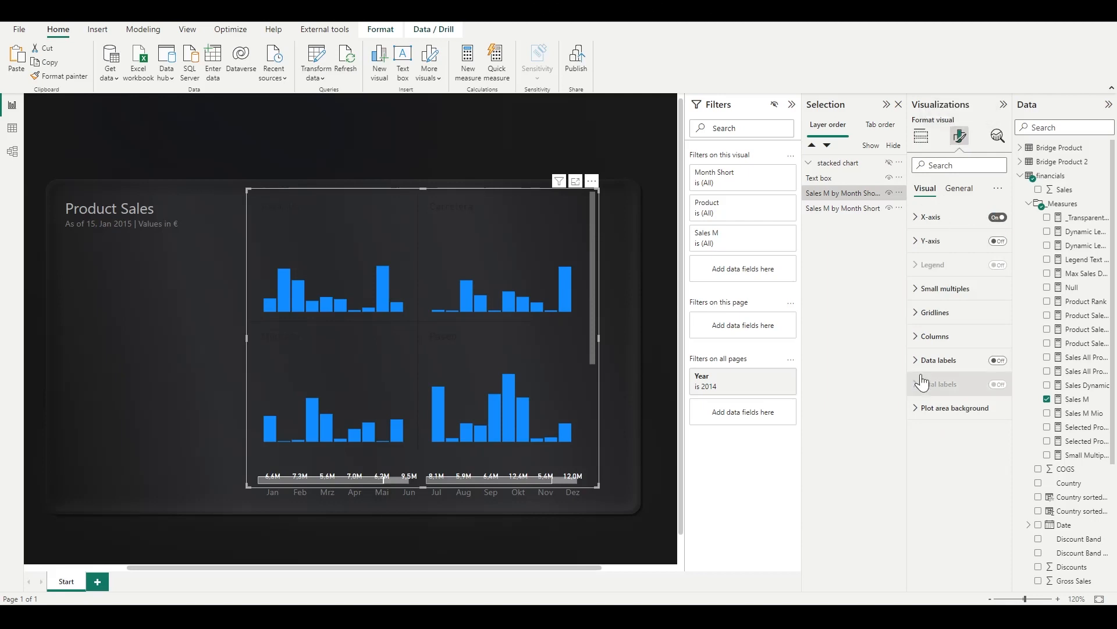
{"action": "left_click", "coordinate": [919, 290]}
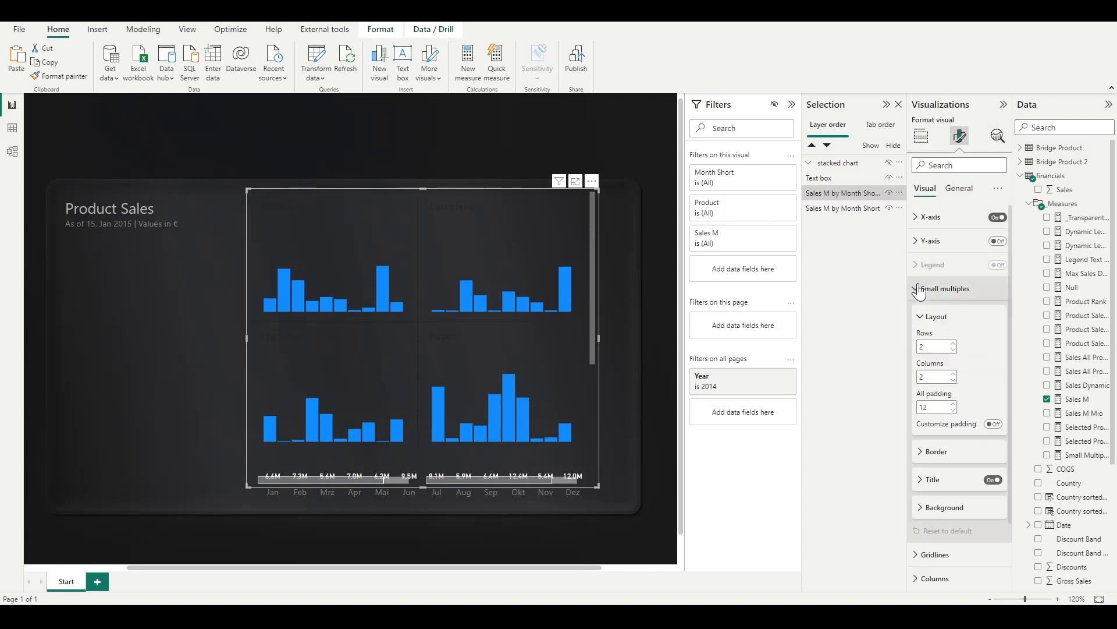
{"action": "double_click", "coordinate": [923, 346]}
{"action": "type", "text": "6"}
{"action": "double_click", "coordinate": [923, 374]}
{"action": "type", "text": "1"}
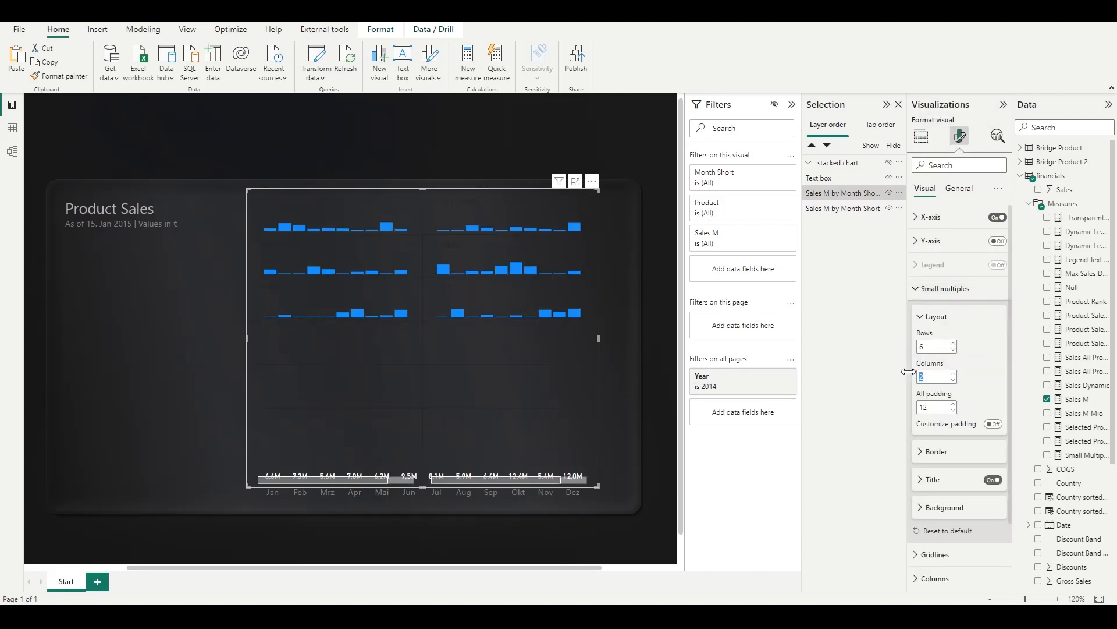
{"action": "double_click", "coordinate": [917, 405]}
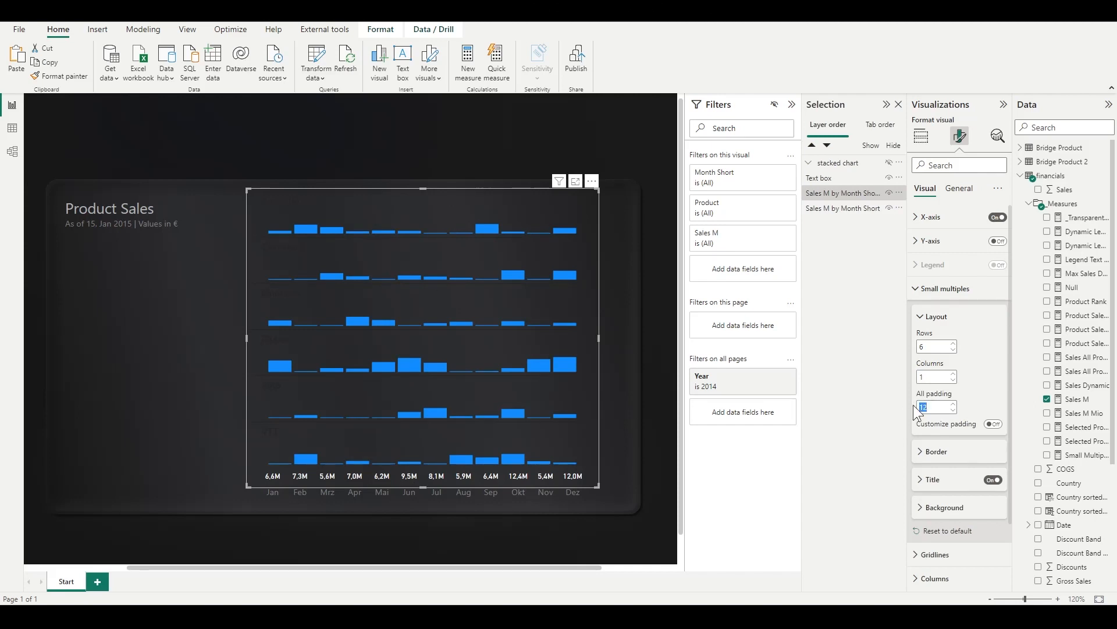
{"action": "type", "text": "0"}
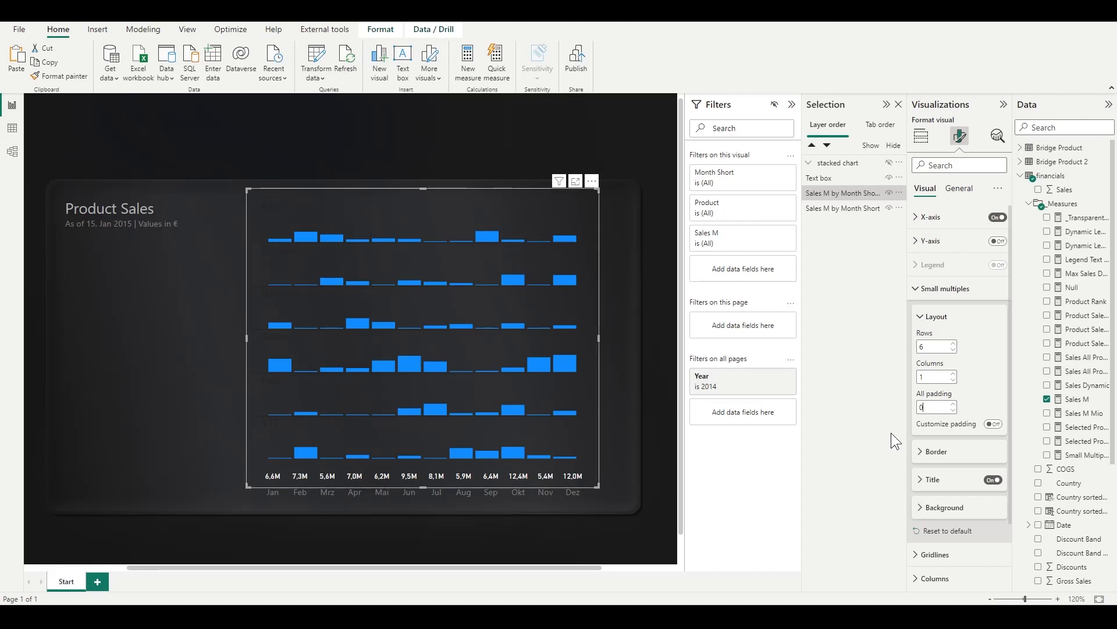
- Set the small multiples' border gridlines to None and their title font color to light gray
{"action": "left_click", "coordinate": [938, 460]}
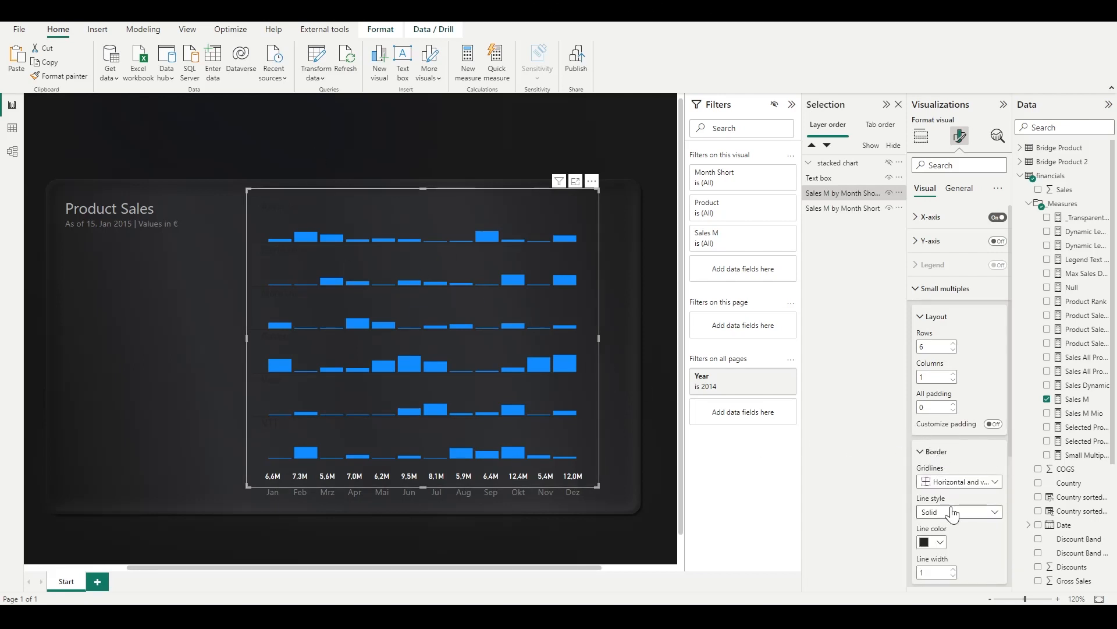
{"action": "left_click", "coordinate": [957, 482]}
{"action": "left_click", "coordinate": [950, 552]}
{"action": "scroll", "coordinate": [945, 383], "scroll_direction": "down", "scroll_amount": 5}
{"action": "left_click", "coordinate": [923, 431]}
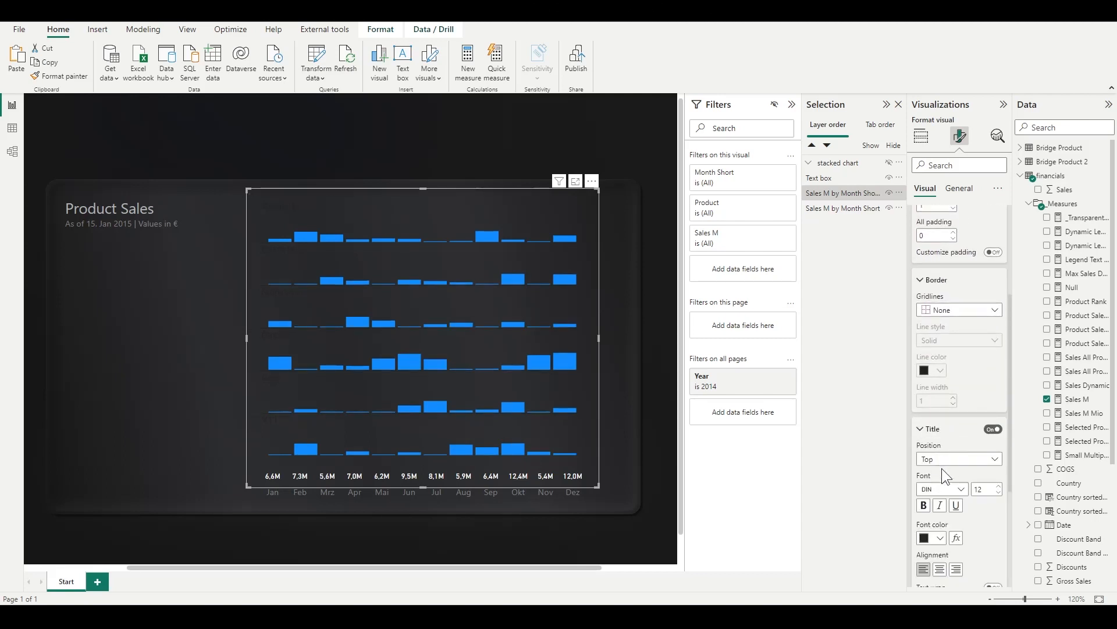
{"action": "left_click", "coordinate": [941, 541]}
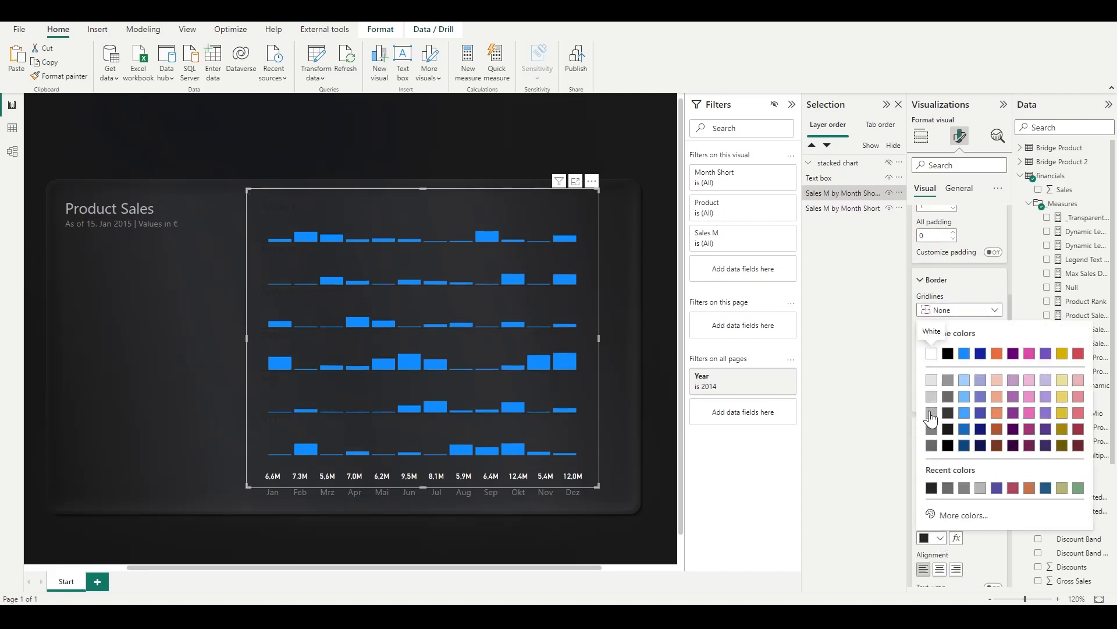
{"action": "left_click", "coordinate": [927, 364]}
{"action": "scroll", "coordinate": [963, 373], "scroll_direction": "down", "scroll_amount": 3}
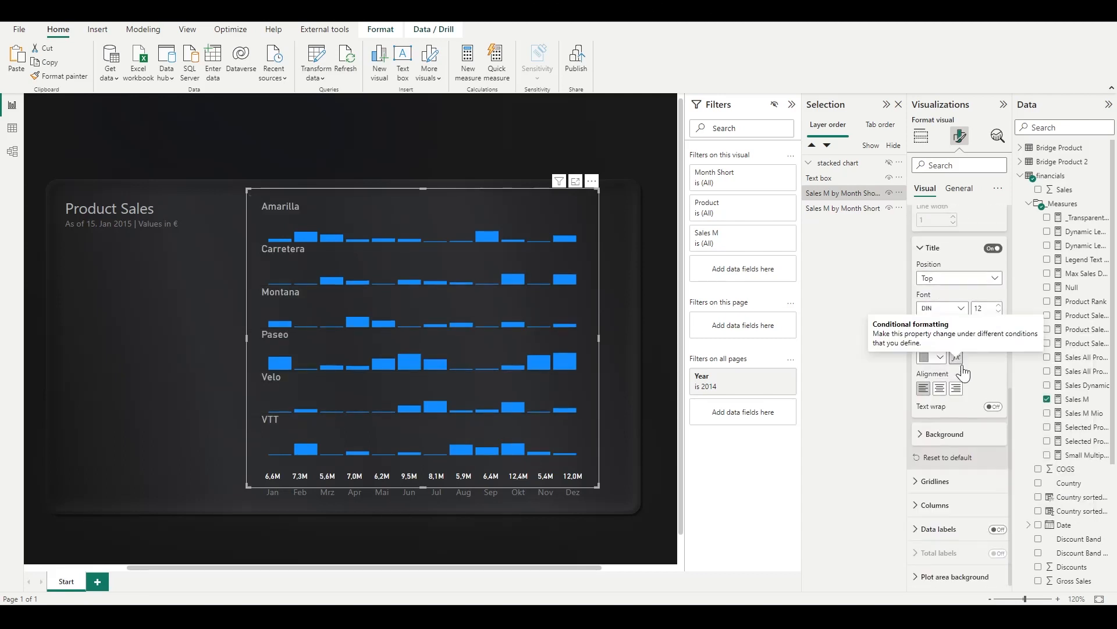
- Set the small multiples' default column color by field value, based on the Small Multiple colors measure
{"action": "left_click", "coordinate": [918, 511]}
{"action": "scroll", "coordinate": [958, 421], "scroll_direction": "down", "scroll_amount": 1}
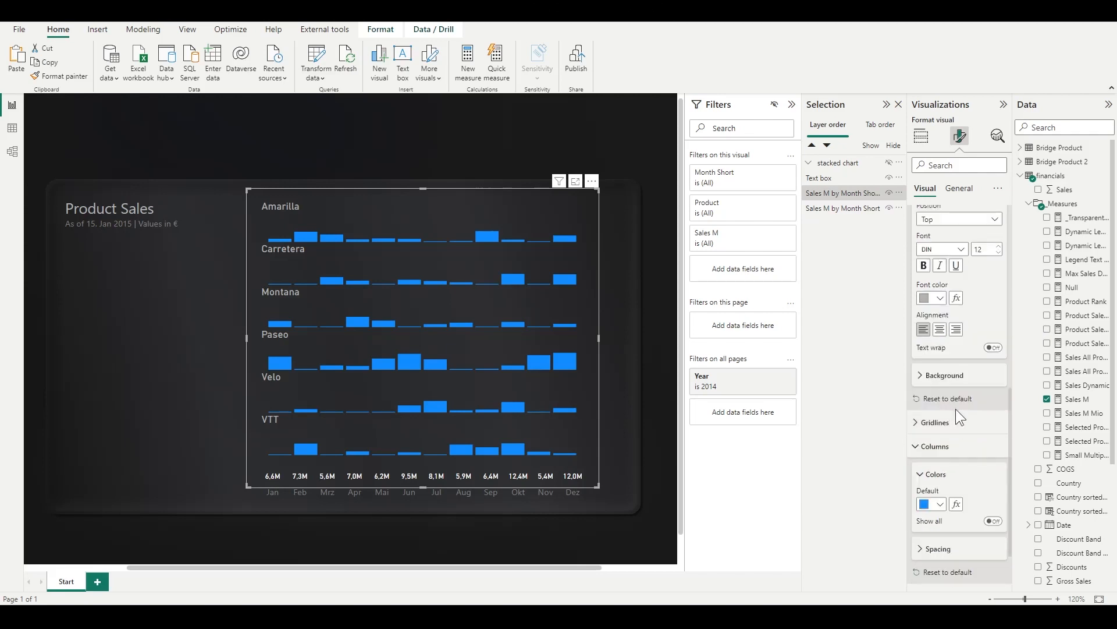
{"action": "left_click", "coordinate": [1081, 455]}
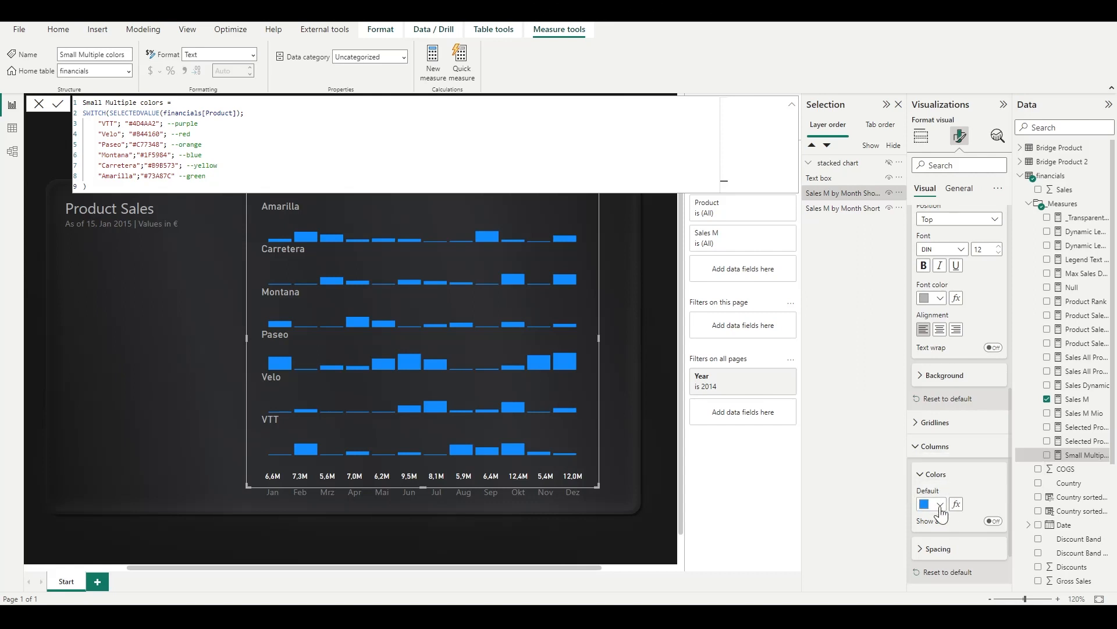
{"action": "left_click", "coordinate": [958, 504]}
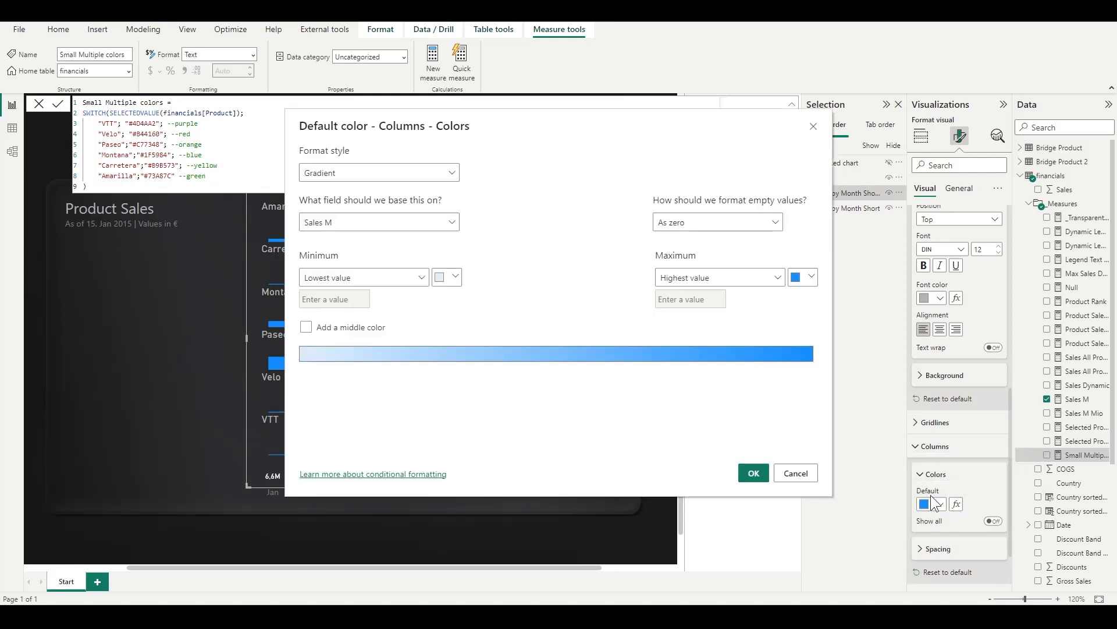
{"action": "left_click", "coordinate": [337, 173]}
{"action": "left_click", "coordinate": [326, 234]}
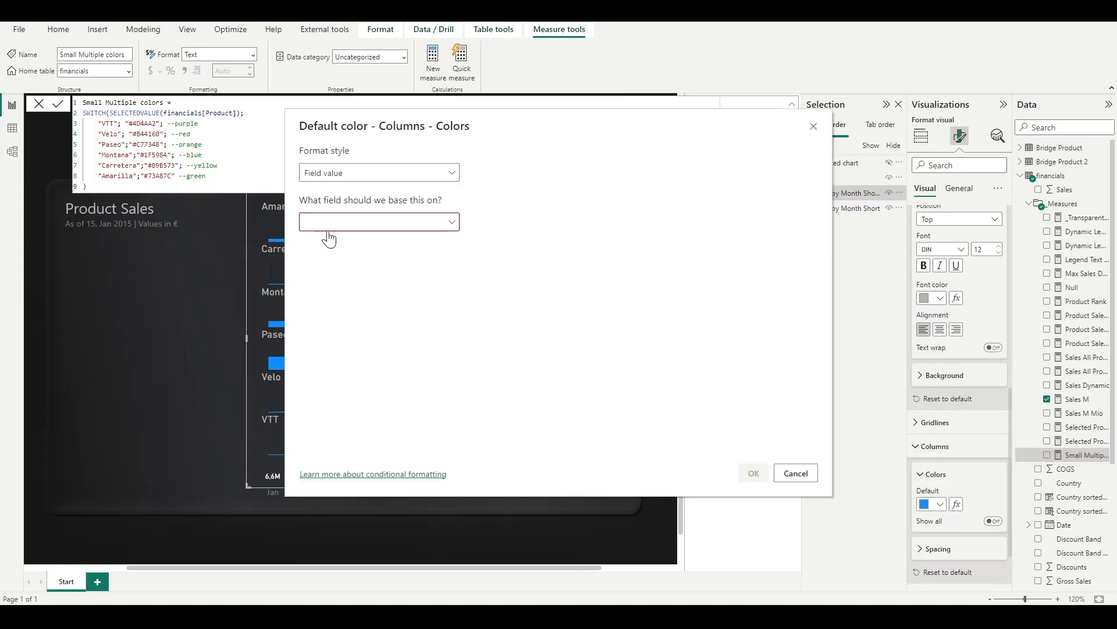
{"action": "left_click", "coordinate": [341, 223]}
{"action": "left_click", "coordinate": [308, 291]}
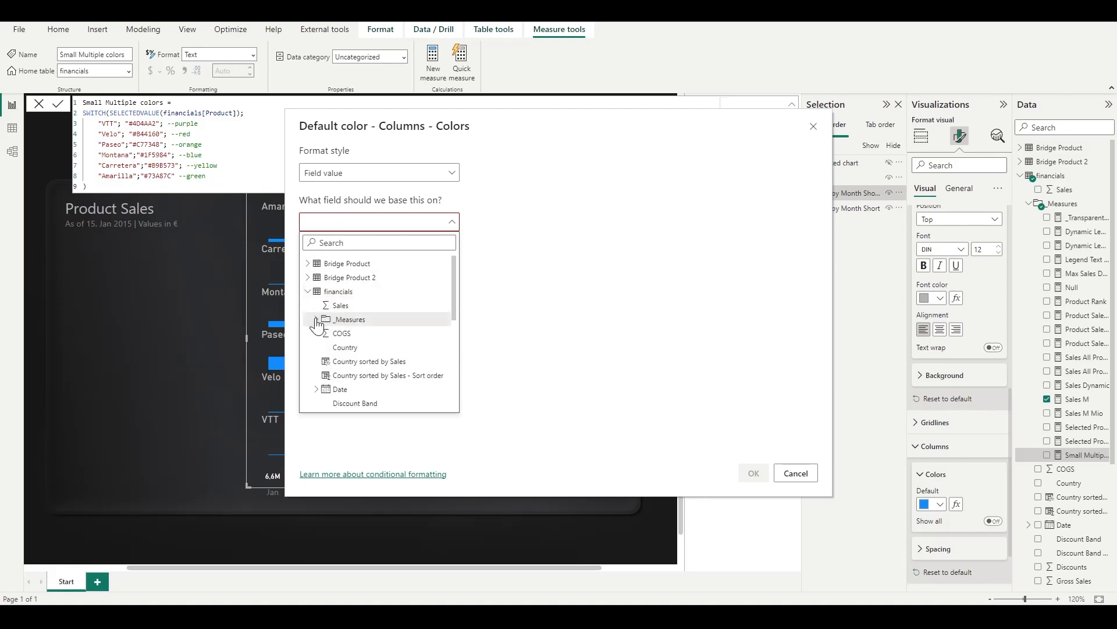
{"action": "left_click", "coordinate": [317, 321]}
{"action": "scroll", "coordinate": [385, 344], "scroll_direction": "down", "scroll_amount": 5}
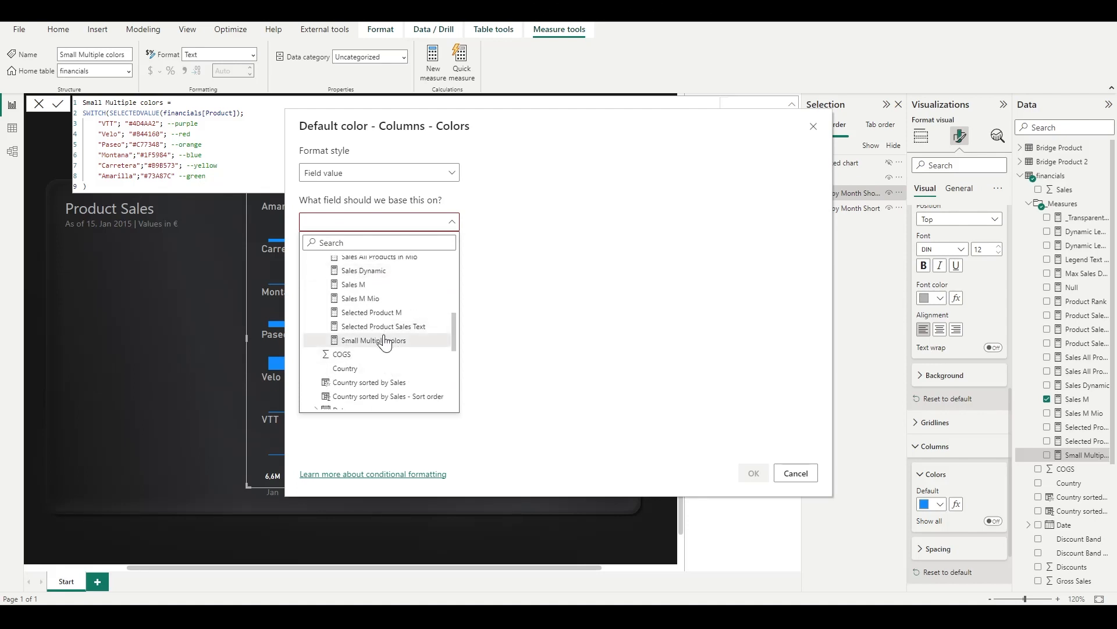
{"action": "left_click", "coordinate": [384, 340]}
{"action": "left_click", "coordinate": [754, 473]}
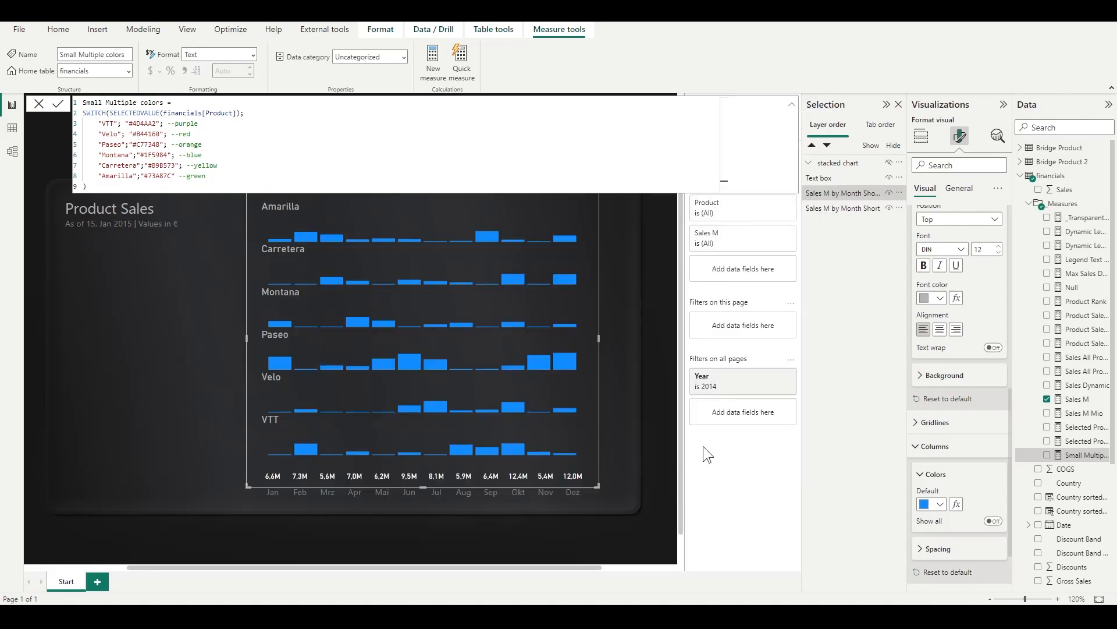
- Reposition and widen the small multiples chart so its columns line up with the monthly totals and month labels beneath
{"action": "left_click", "coordinate": [435, 192]}
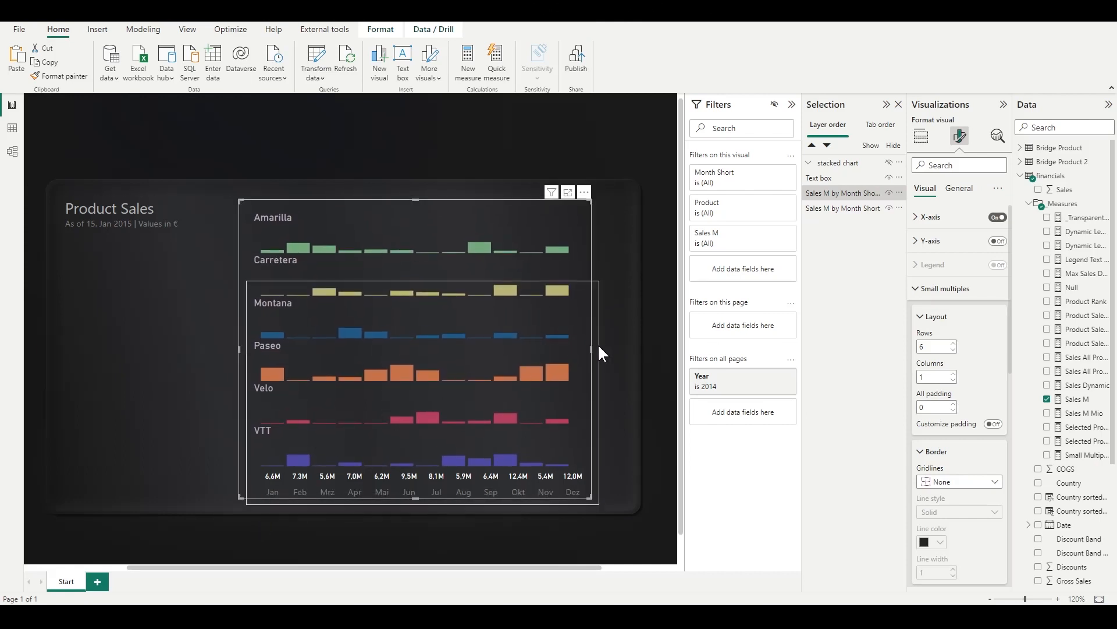
{"action": "left_click_drag", "start_coordinate": [591, 349], "coordinate": [610, 349]}
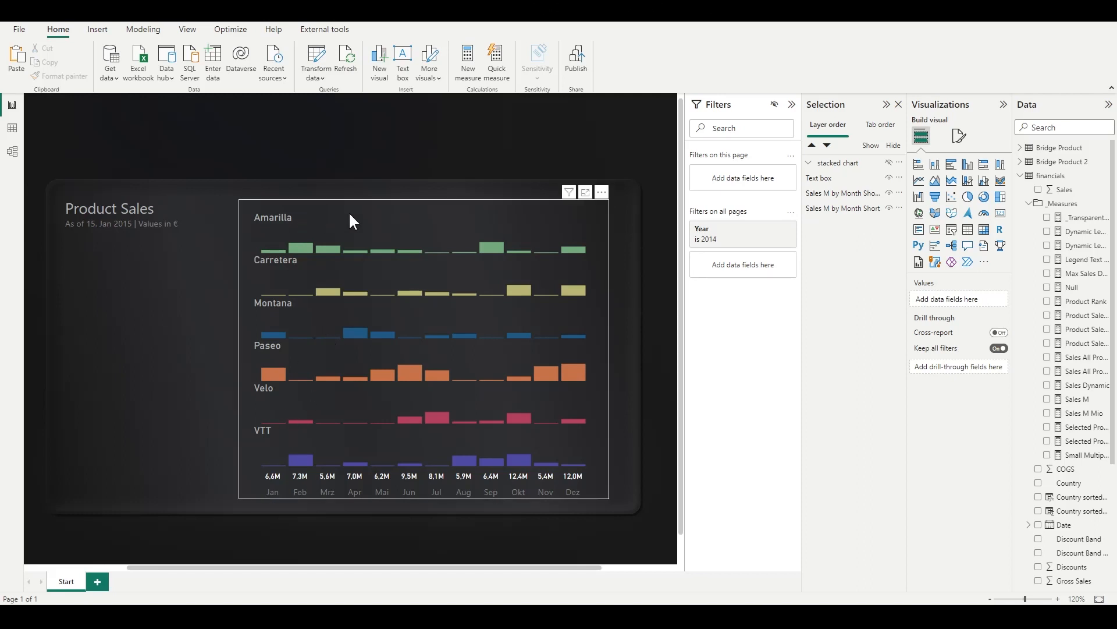
- Briefly show the "stacked chart" group, hide it again, and paste separate colored product-name text boxes beside the small multiples
{"action": "left_click", "coordinate": [889, 163]}
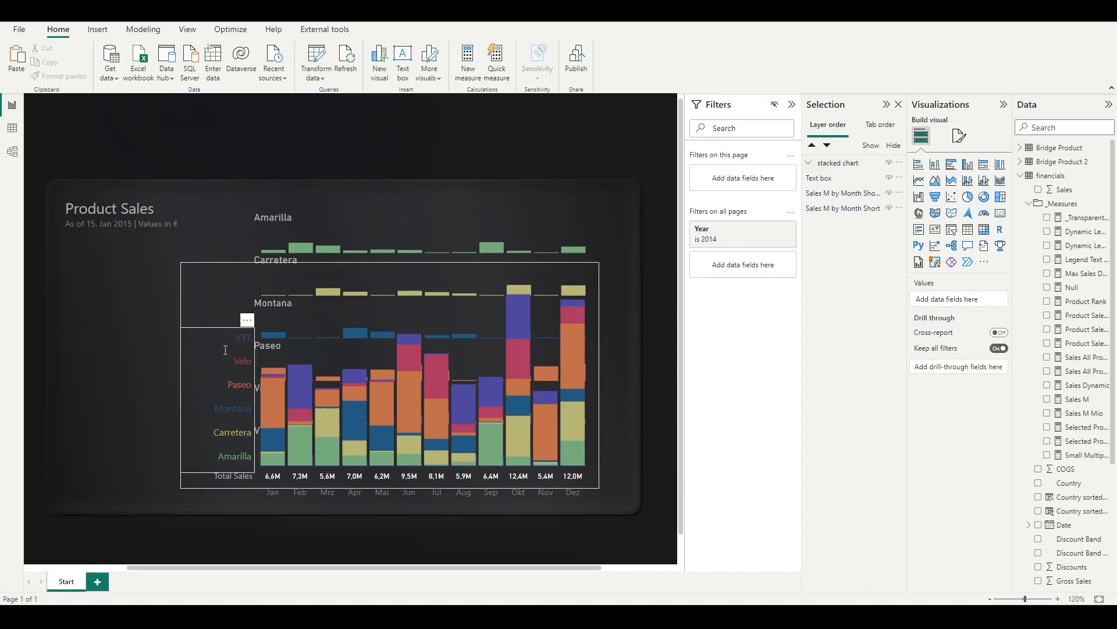
{"action": "left_click", "coordinate": [889, 163]}
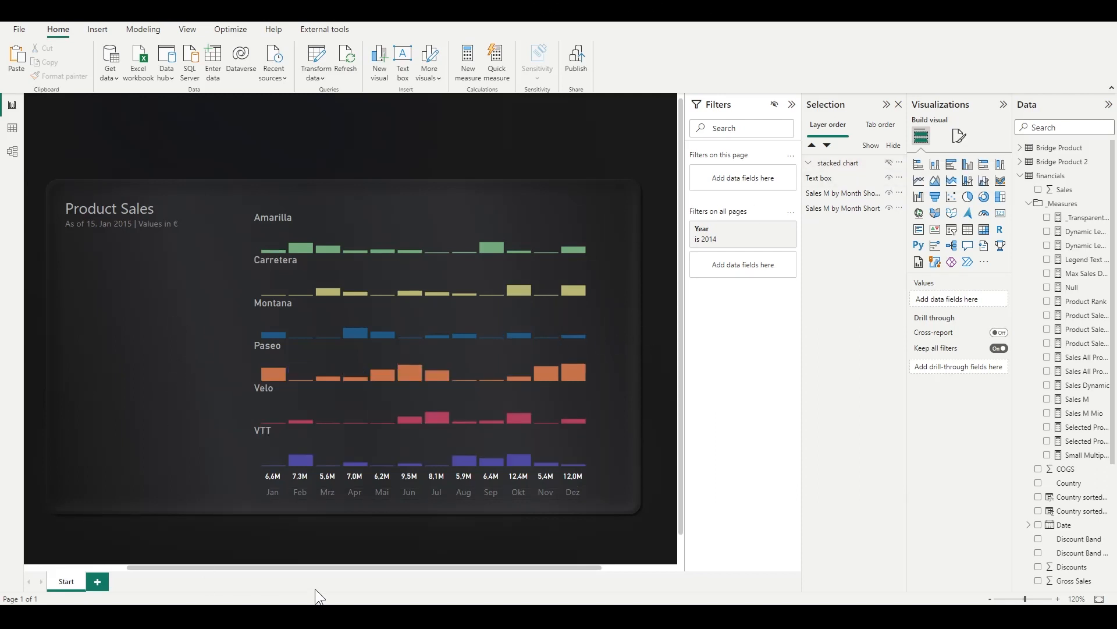
{"action": "key", "text": "ctrl+v"}
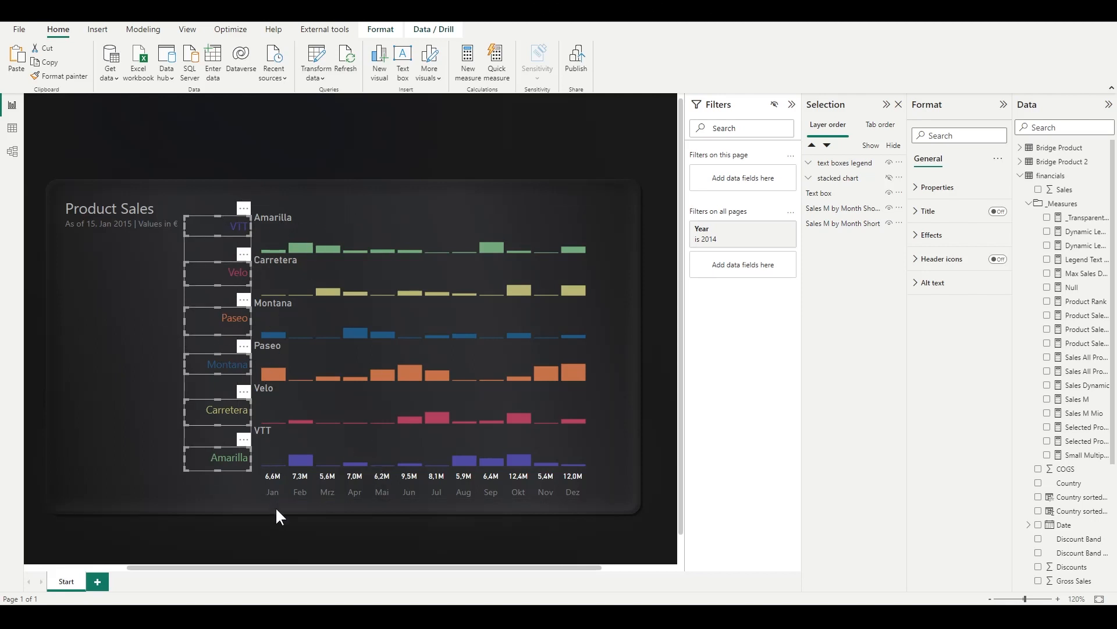
- Turn off the panel titles of the small multiples chart
{"action": "left_click", "coordinate": [267, 205]}
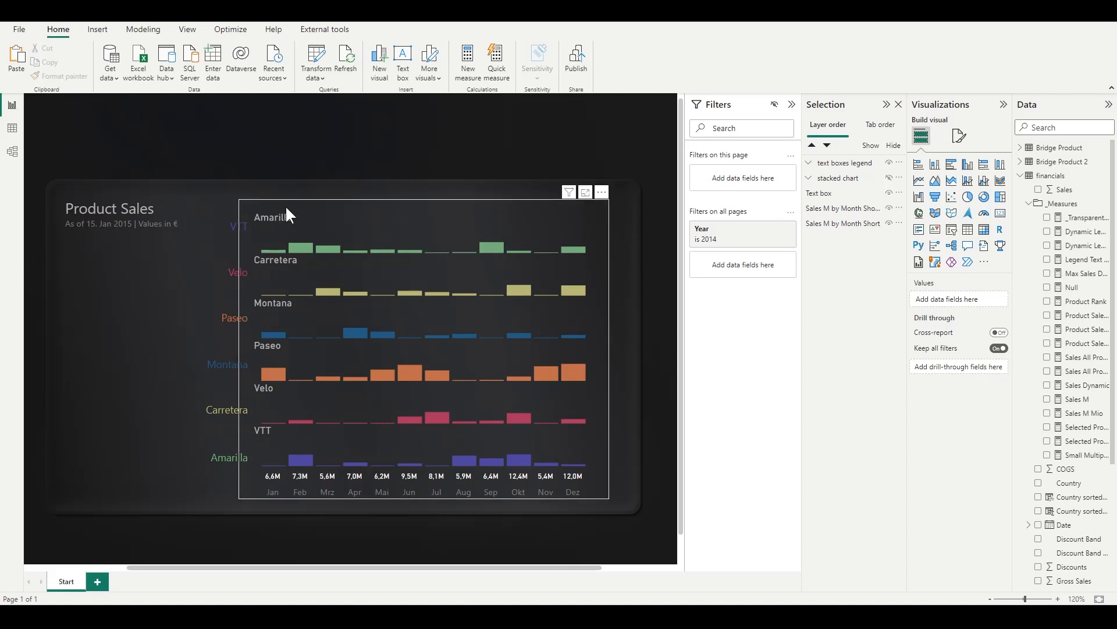
{"action": "left_click", "coordinate": [966, 138]}
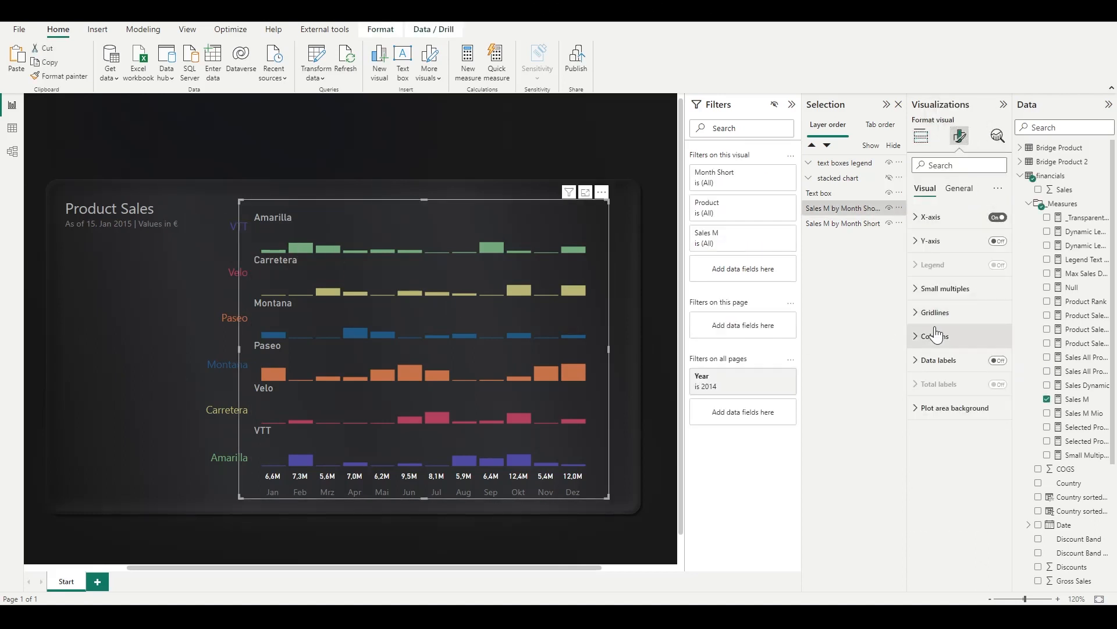
{"action": "left_click", "coordinate": [925, 289]}
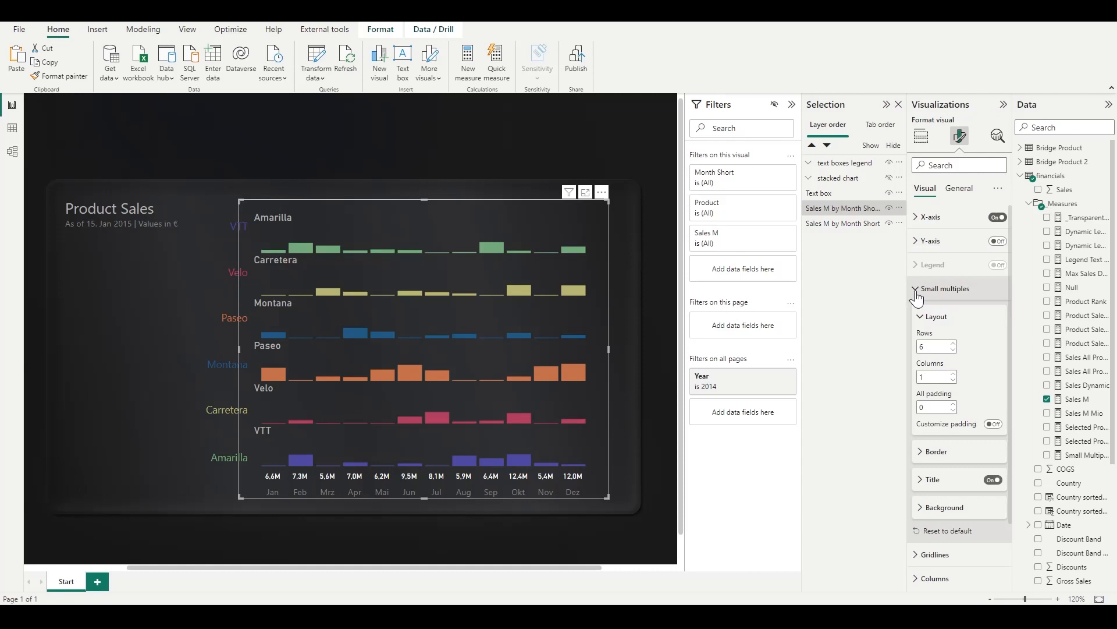
{"action": "left_click", "coordinate": [997, 481]}
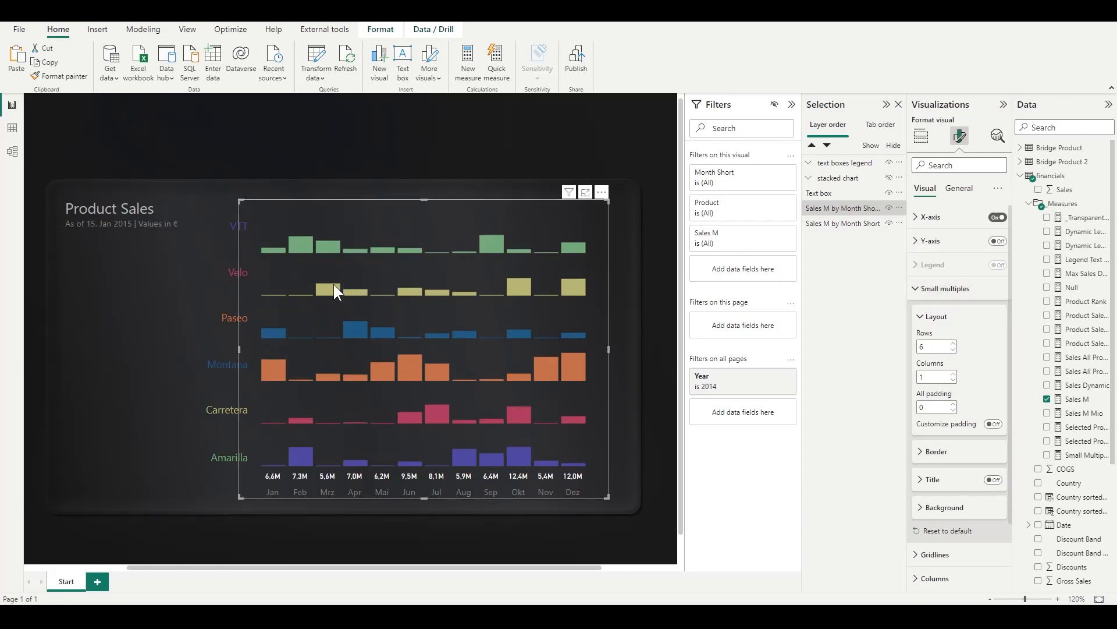
- Sort the small multiples by Product in descending order
{"action": "left_click", "coordinate": [601, 192]}
{"action": "mouse_move", "coordinate": [664, 267]}
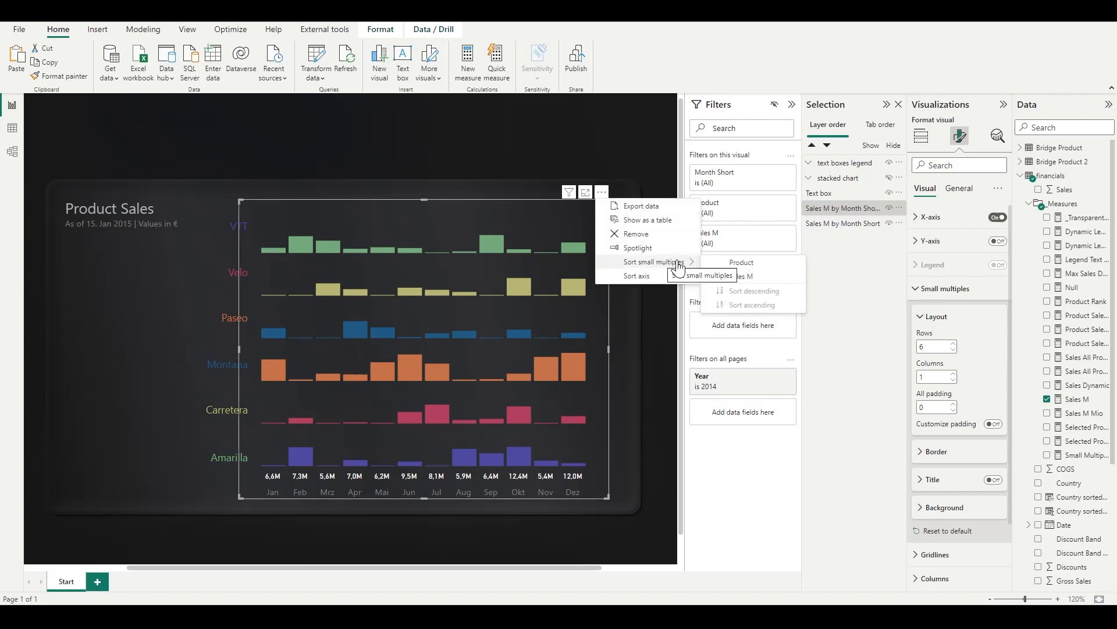
{"action": "left_click", "coordinate": [721, 263]}
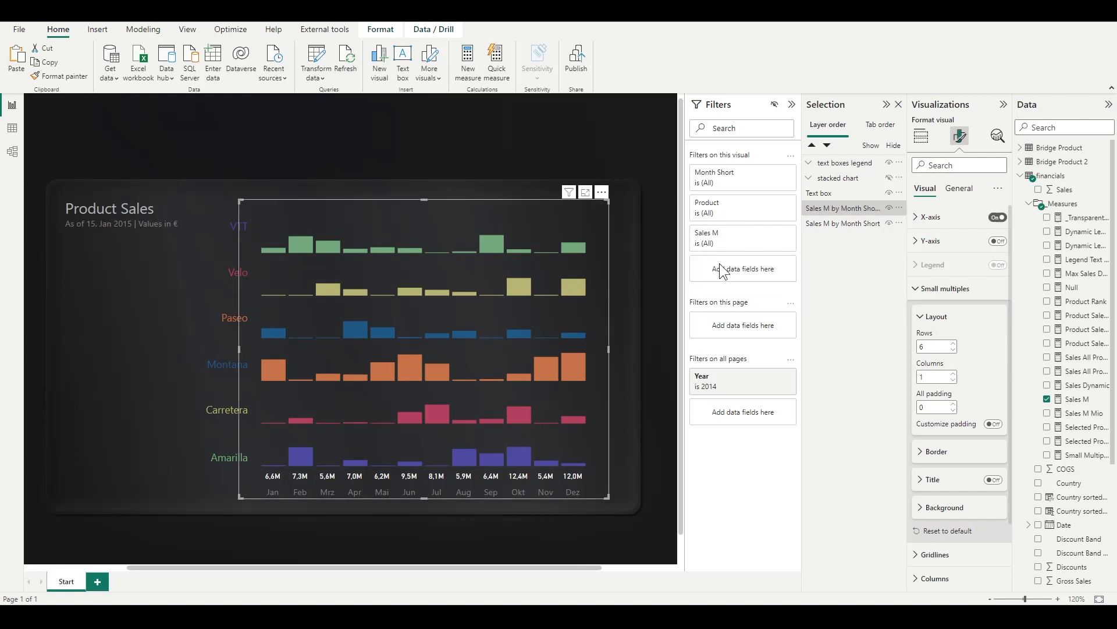
{"action": "left_click", "coordinate": [601, 193]}
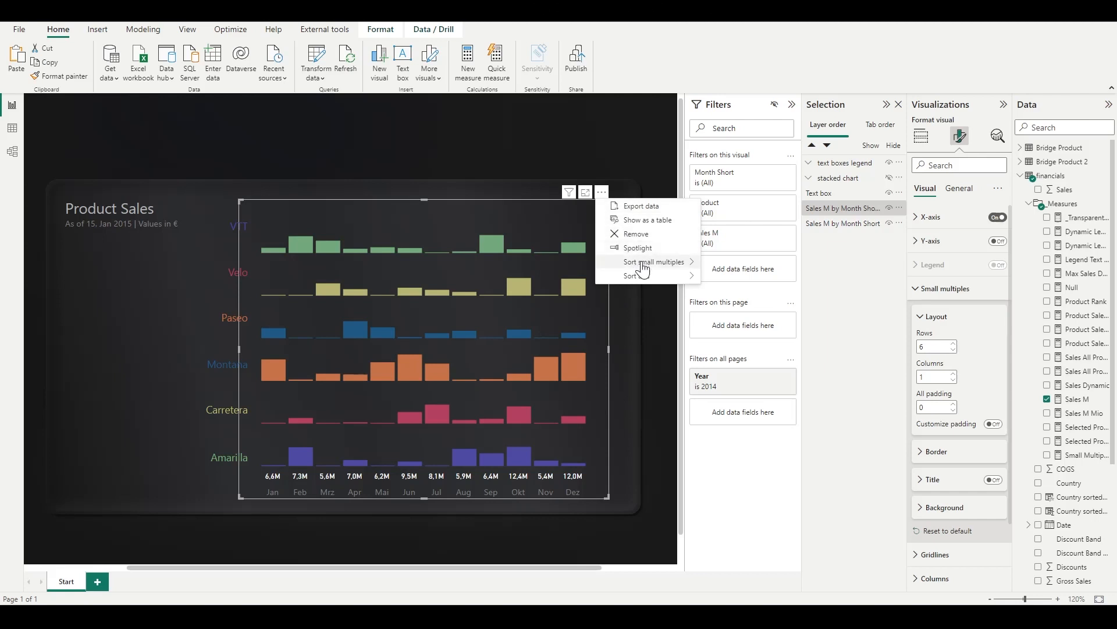
{"action": "mouse_move", "coordinate": [643, 267]}
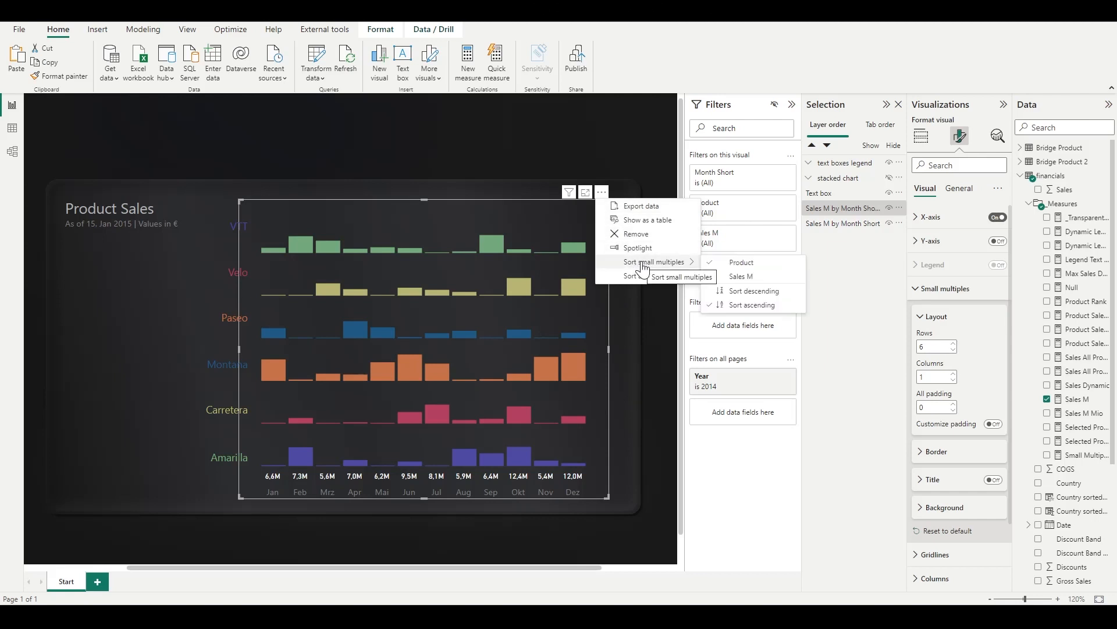
{"action": "left_click", "coordinate": [739, 290]}
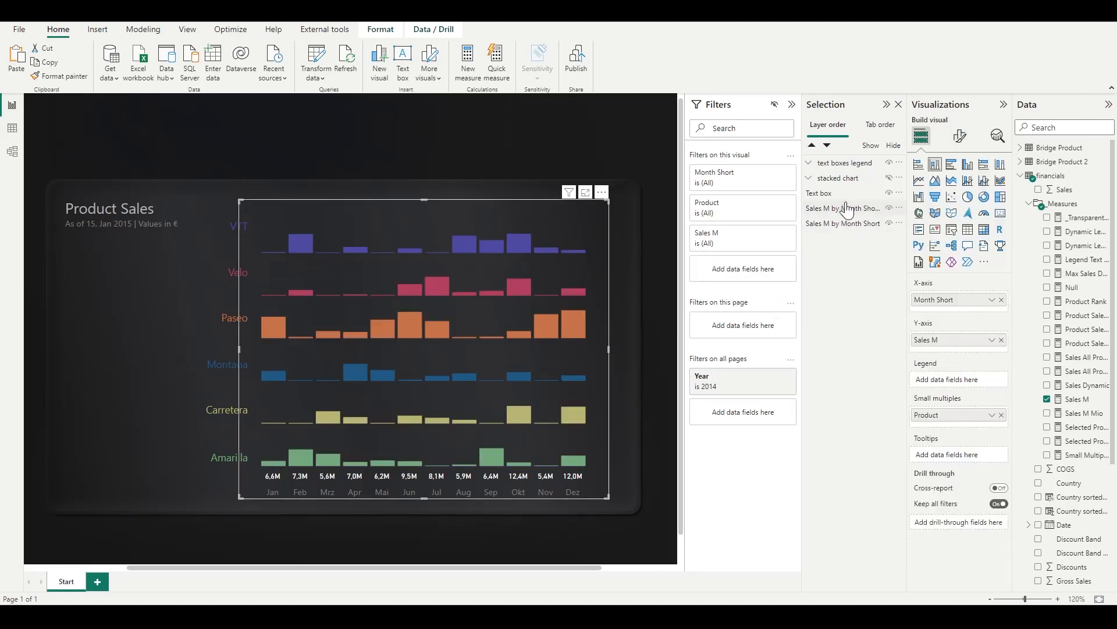
- Group the product-name text boxes with the small multiples chart and rename the group "unstacked chart"
{"action": "left_click", "coordinate": [185, 319]}
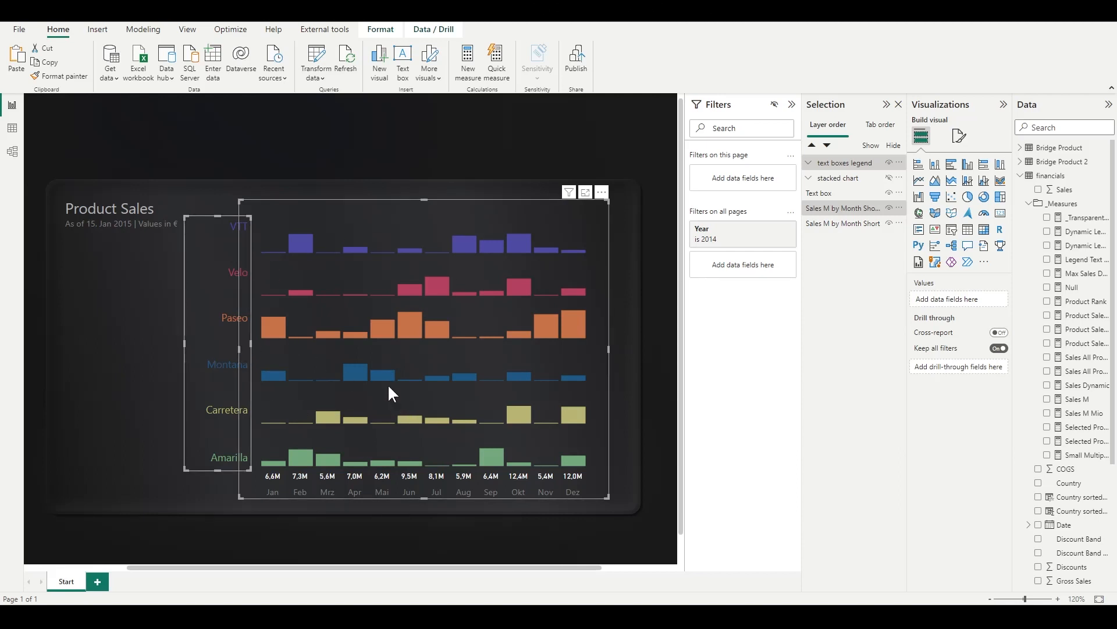
{"action": "key", "text": "ctrl+g"}
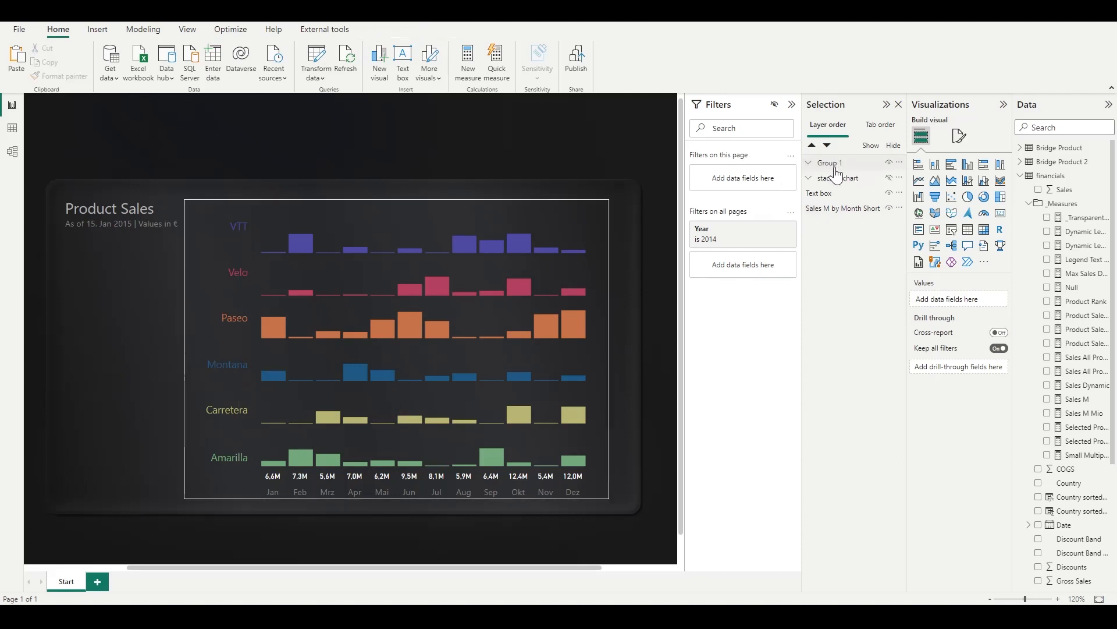
{"action": "double_click", "coordinate": [829, 164]}
{"action": "type", "text": "unstacked chart"}
{"action": "key", "text": "Return"}
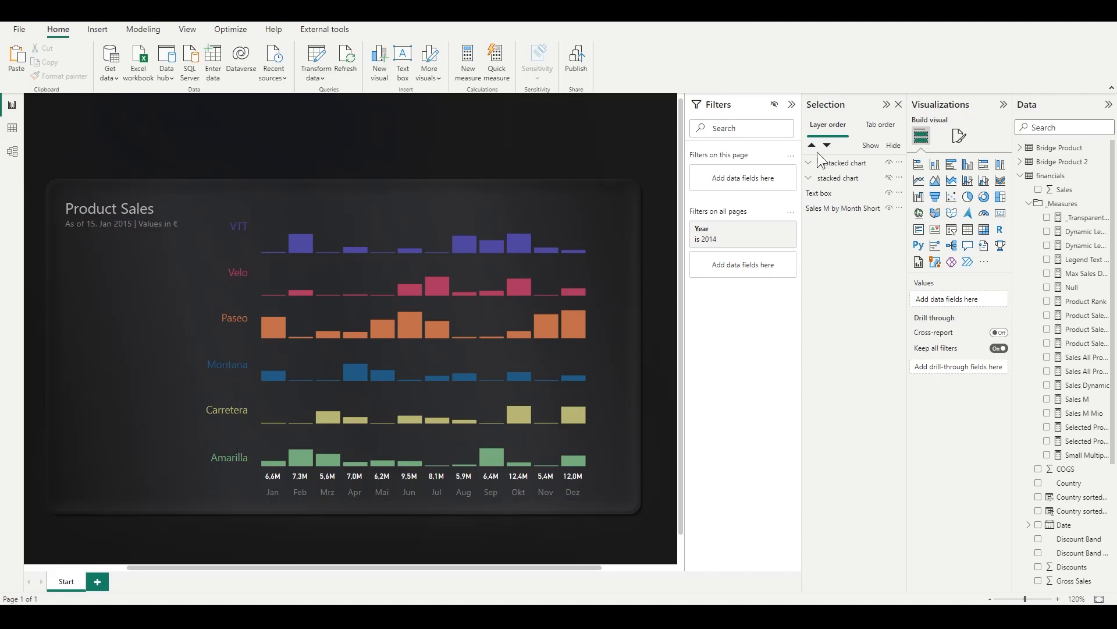
- Show the "stacked chart" group, move its Total Sales text box out of the group, and hide the group again
{"action": "left_click", "coordinate": [808, 179]}
{"action": "left_click", "coordinate": [831, 193]}
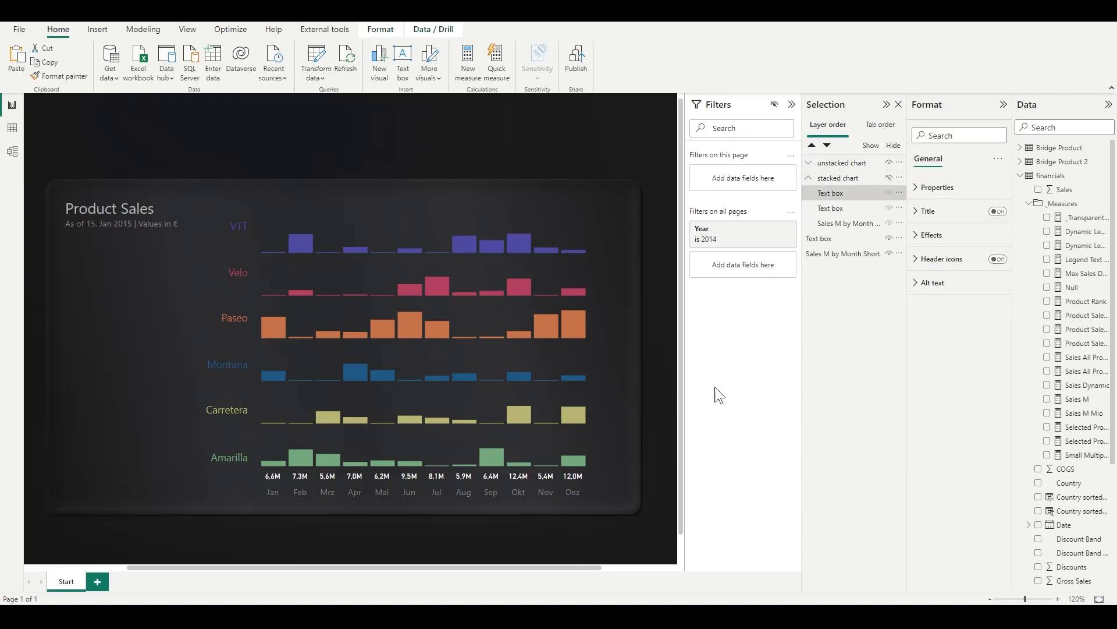
{"action": "left_click", "coordinate": [887, 179]}
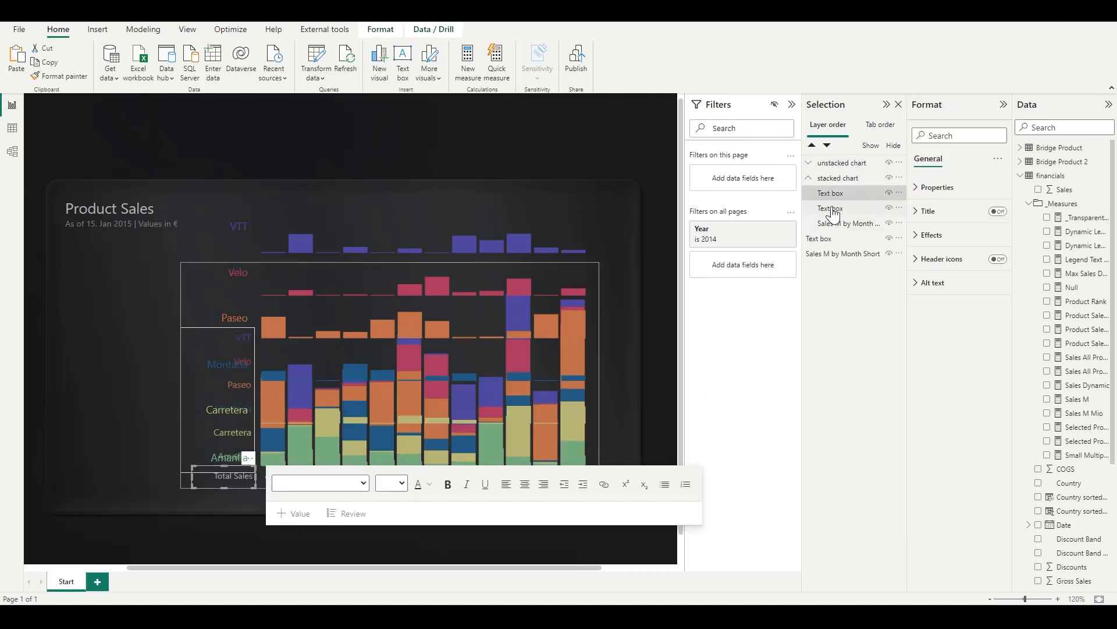
{"action": "left_click_drag", "start_coordinate": [829, 195], "coordinate": [825, 240]}
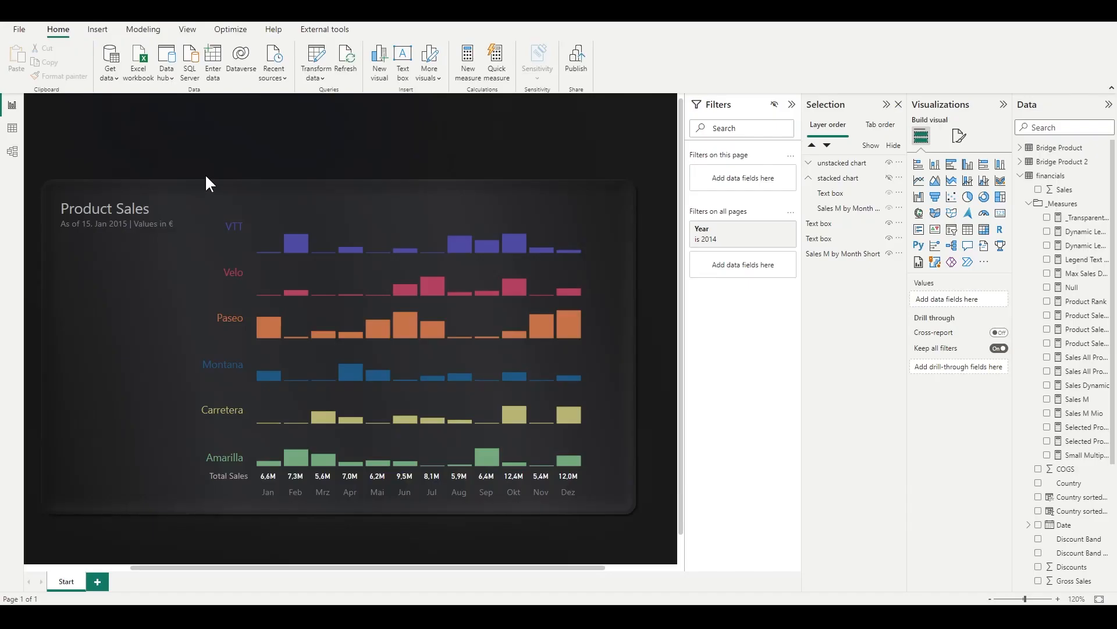
- Insert a blank button beneath the Product Sales subtitle and set its rounded corners to 10 px
{"action": "left_click", "coordinate": [105, 29]}
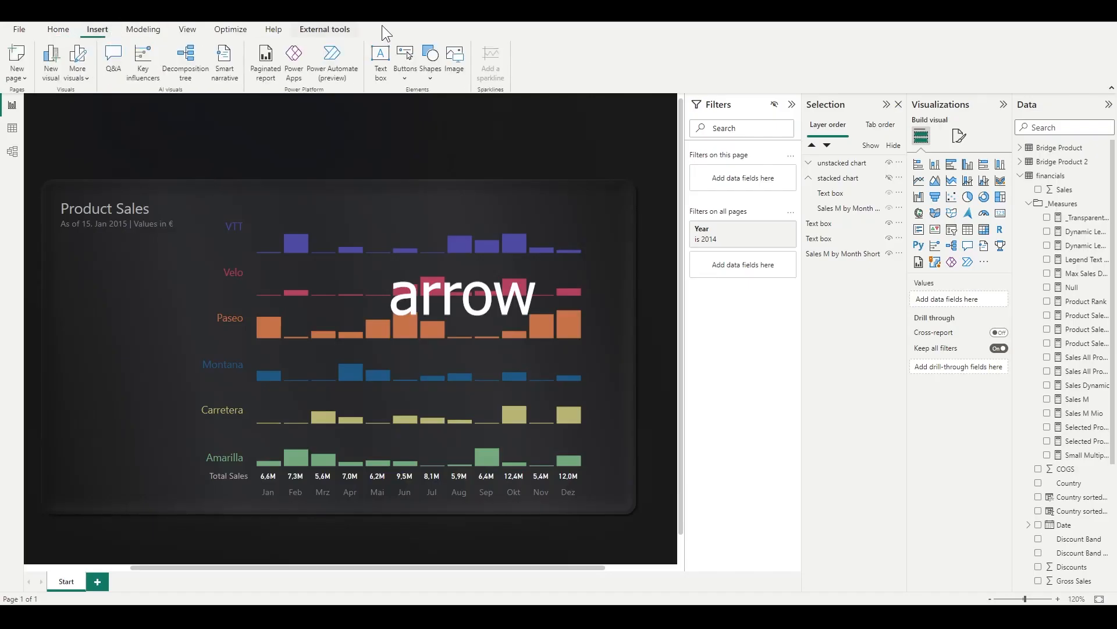
{"action": "left_click", "coordinate": [408, 70]}
{"action": "left_click", "coordinate": [429, 245]}
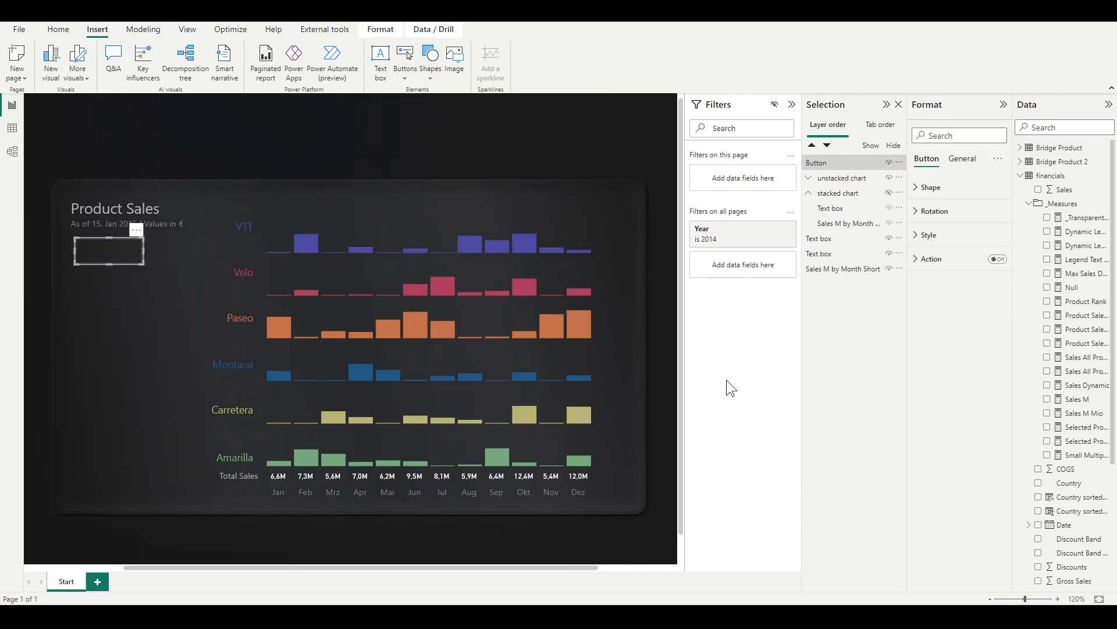
{"action": "left_click", "coordinate": [925, 187]}
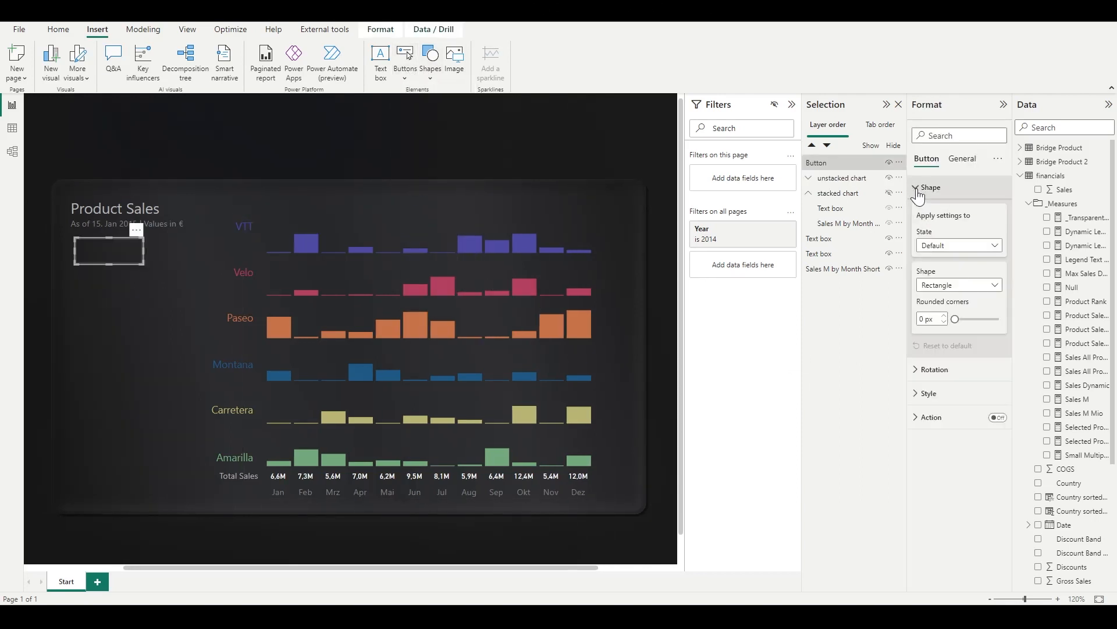
{"action": "left_click", "coordinate": [919, 319]}
{"action": "type", "text": "10"}
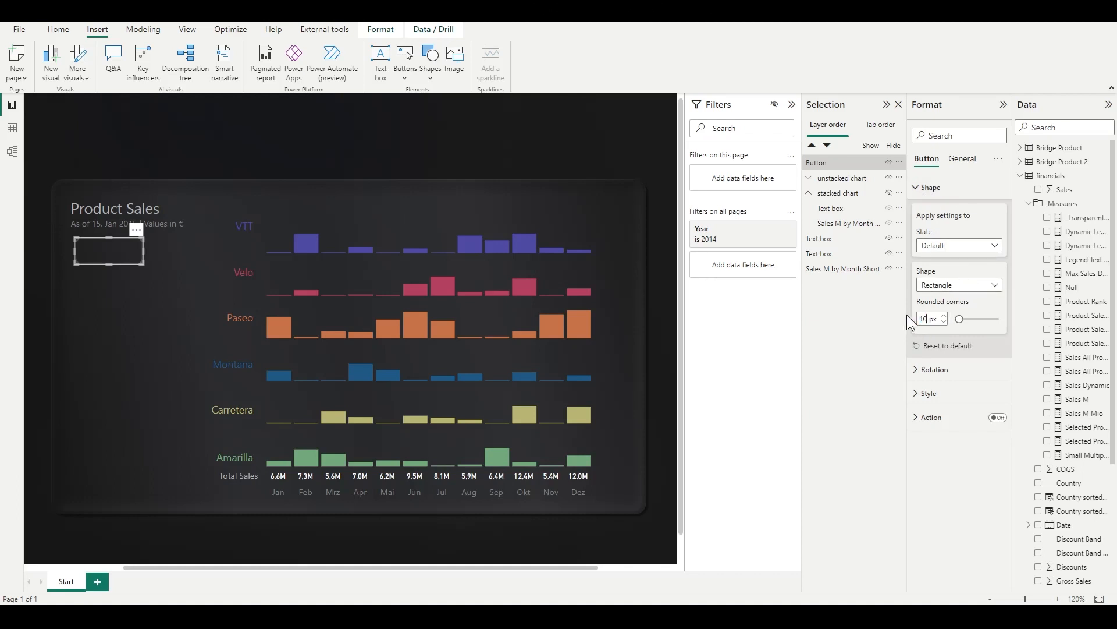
- Turn on the button's text with the label "Stack view" and turn off its icon
{"action": "left_click", "coordinate": [926, 393]}
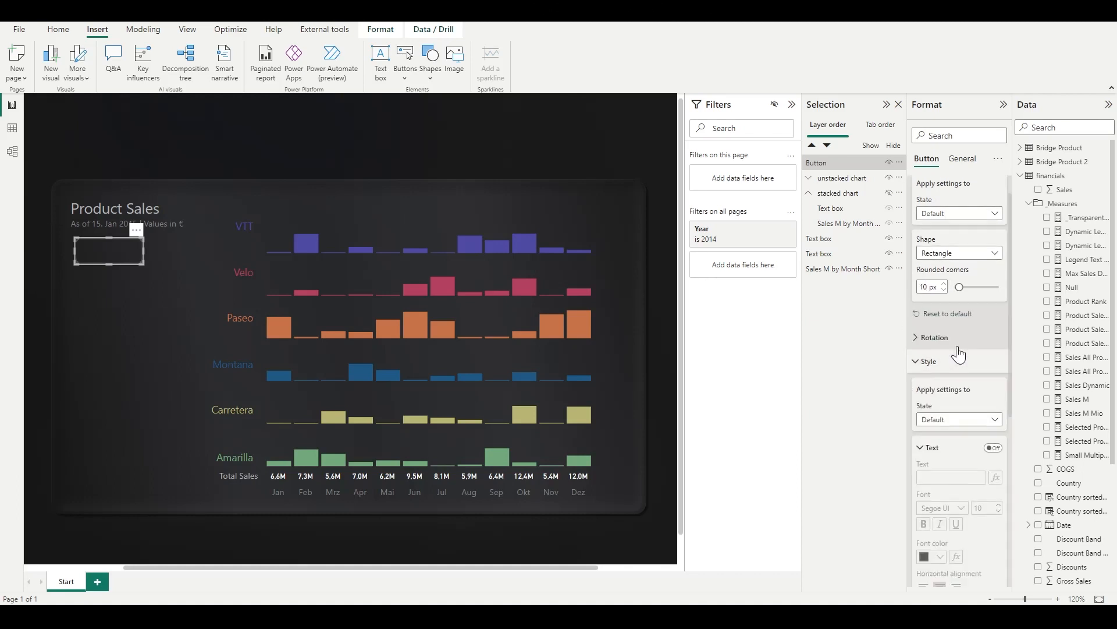
{"action": "scroll", "coordinate": [957, 347], "scroll_direction": "down", "scroll_amount": 3}
{"action": "left_click", "coordinate": [992, 293]}
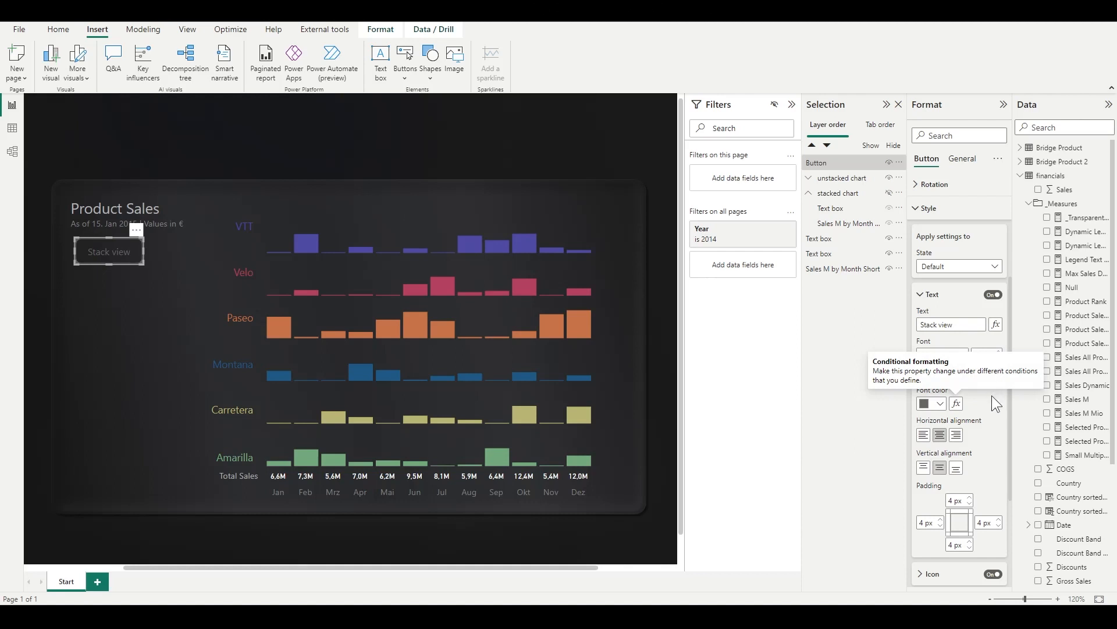
{"action": "scroll", "coordinate": [992, 396], "scroll_direction": "down", "scroll_amount": 3}
{"action": "left_click", "coordinate": [994, 417]}
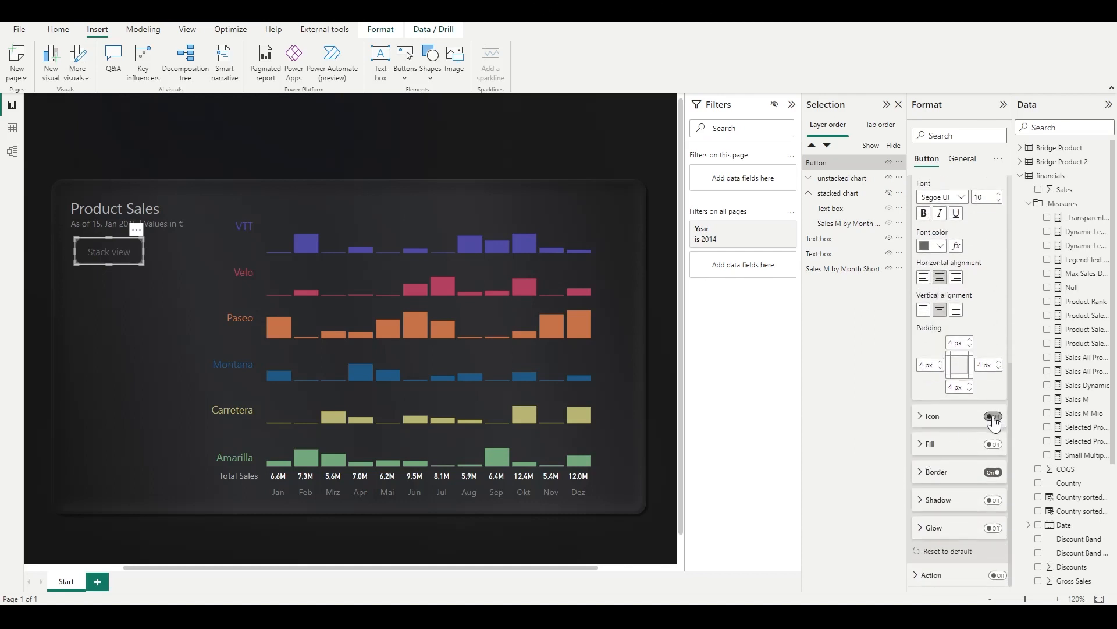
- Set the Stack view button's border width to 1 px
{"action": "left_click", "coordinate": [930, 471]}
{"action": "scroll", "coordinate": [955, 466], "scroll_direction": "down", "scroll_amount": 1}
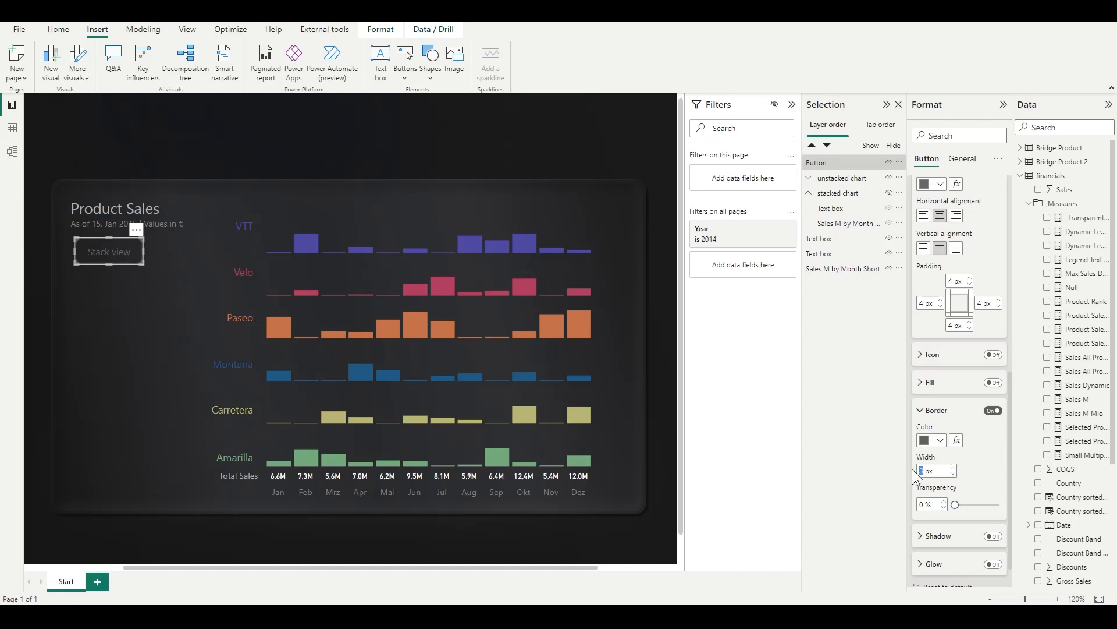
{"action": "type", "text": "1"}
- Set the button's font and border colors to White, 30% darker for the On hover state
{"action": "scroll", "coordinate": [993, 452], "scroll_direction": "up", "scroll_amount": 3}
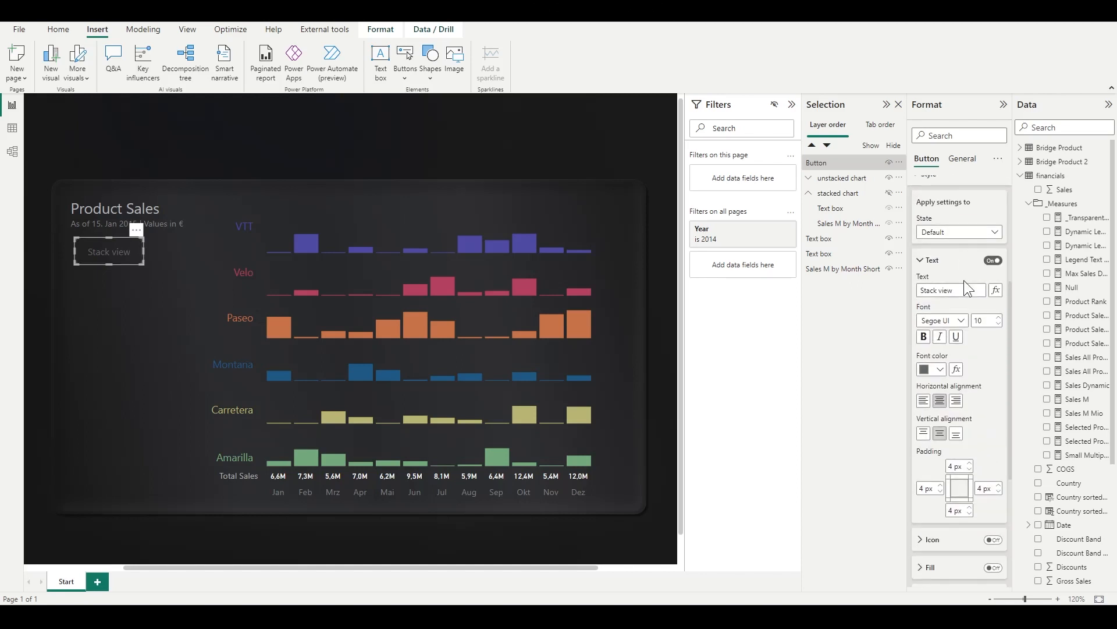
{"action": "left_click", "coordinate": [974, 230]}
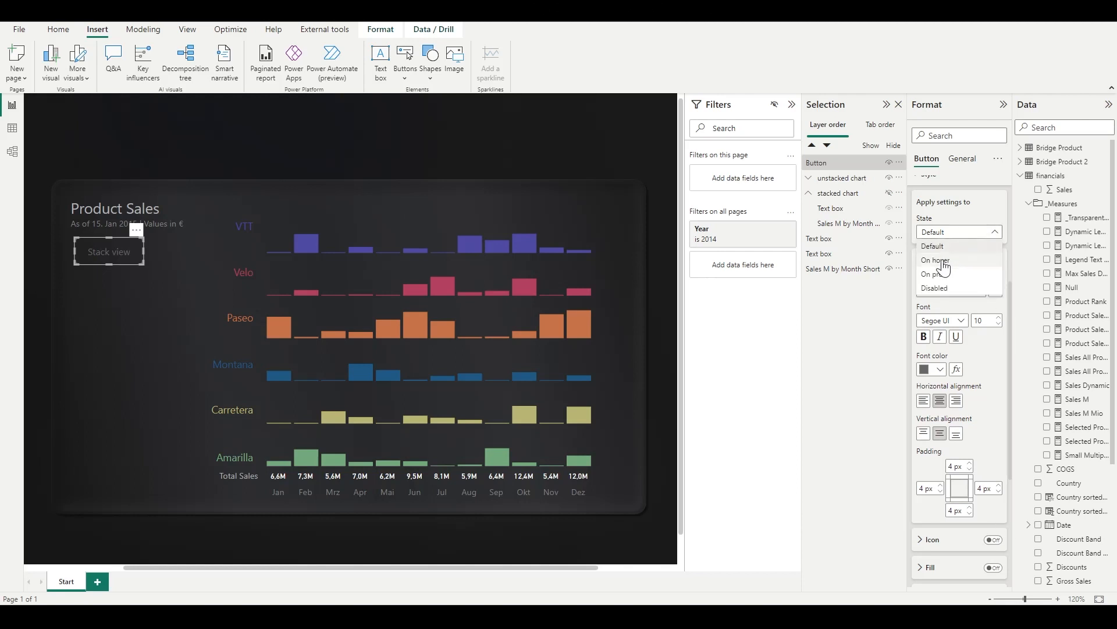
{"action": "left_click", "coordinate": [943, 260]}
{"action": "left_click", "coordinate": [940, 369]}
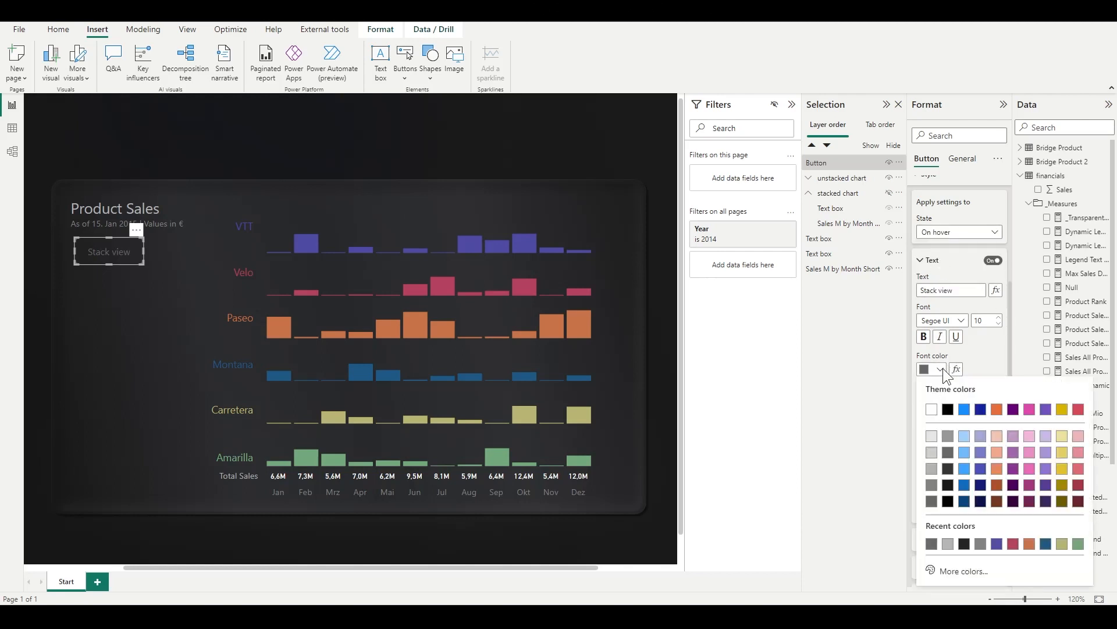
{"action": "left_click", "coordinate": [931, 477]}
{"action": "scroll", "coordinate": [946, 384], "scroll_direction": "down", "scroll_amount": 4}
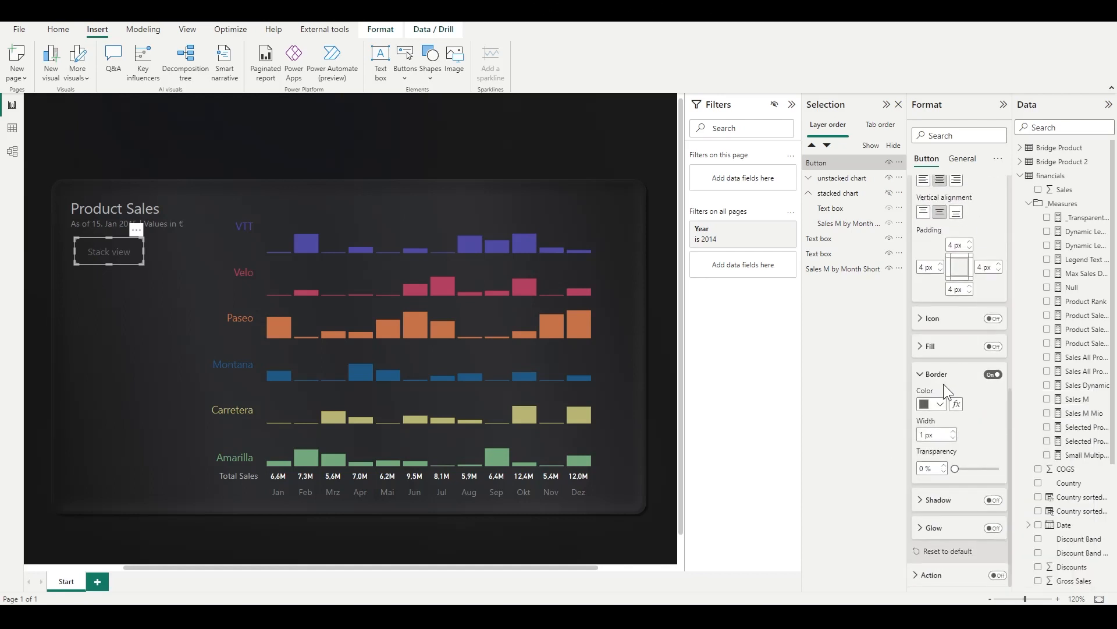
{"action": "left_click", "coordinate": [941, 405]}
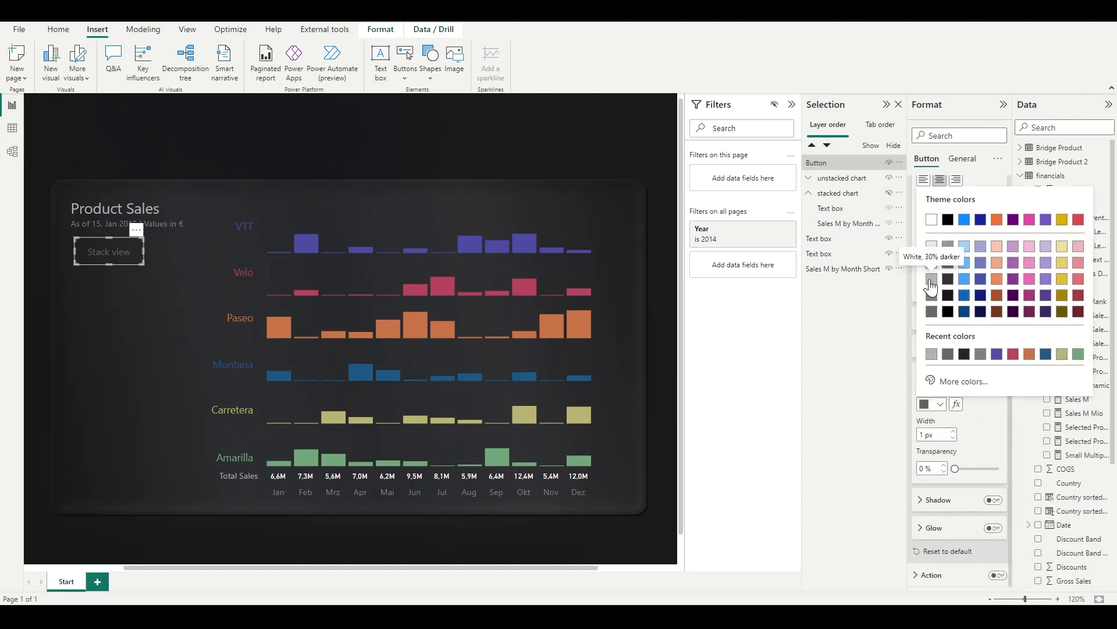
{"action": "left_click", "coordinate": [929, 279]}
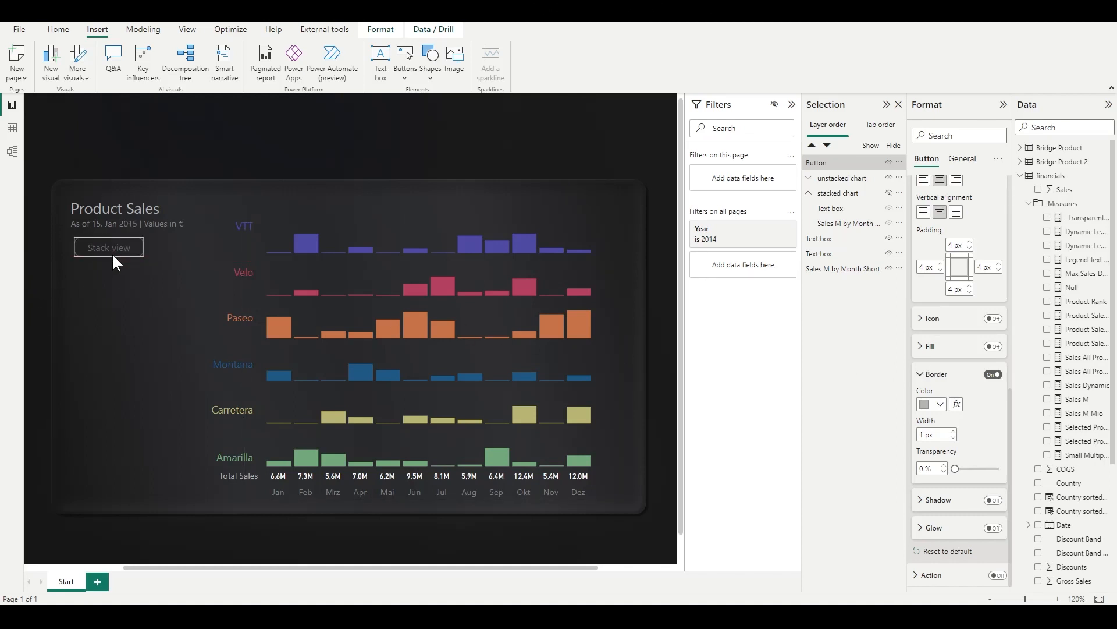
- Resize and align the Stack view button under the subtitle, and add a copy below it labeled "Unstack view"
{"action": "left_click", "coordinate": [91, 265]}
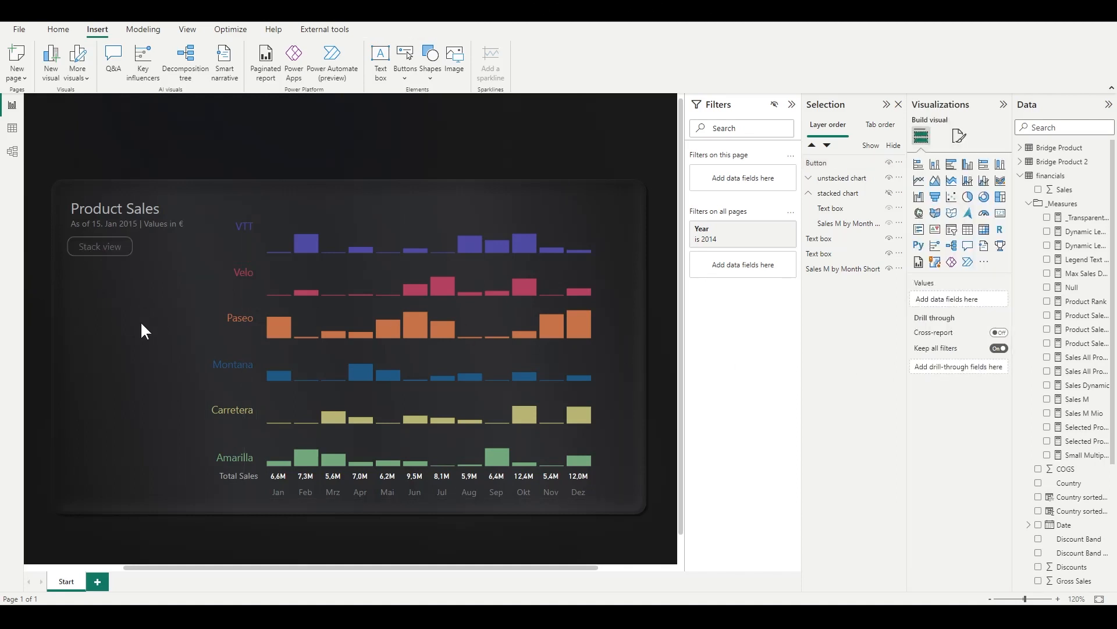
{"action": "left_click", "coordinate": [102, 252]}
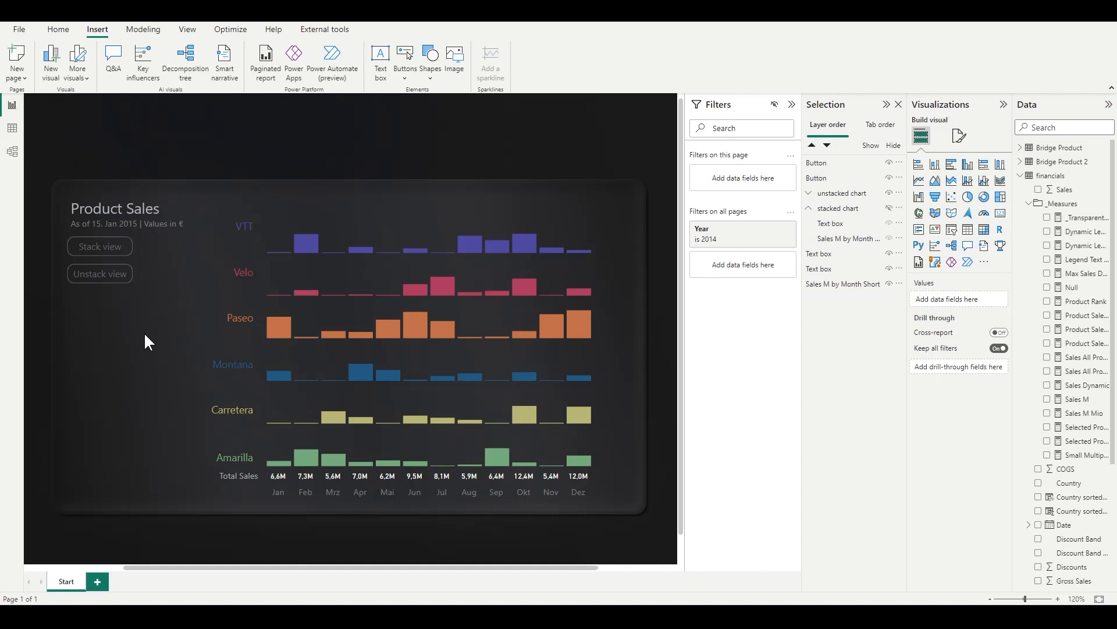
- Move the Stack view button into the "unstacked chart" group and the Unstack view button into "stacked chart", and collapse both groups
{"action": "left_click", "coordinate": [100, 247]}
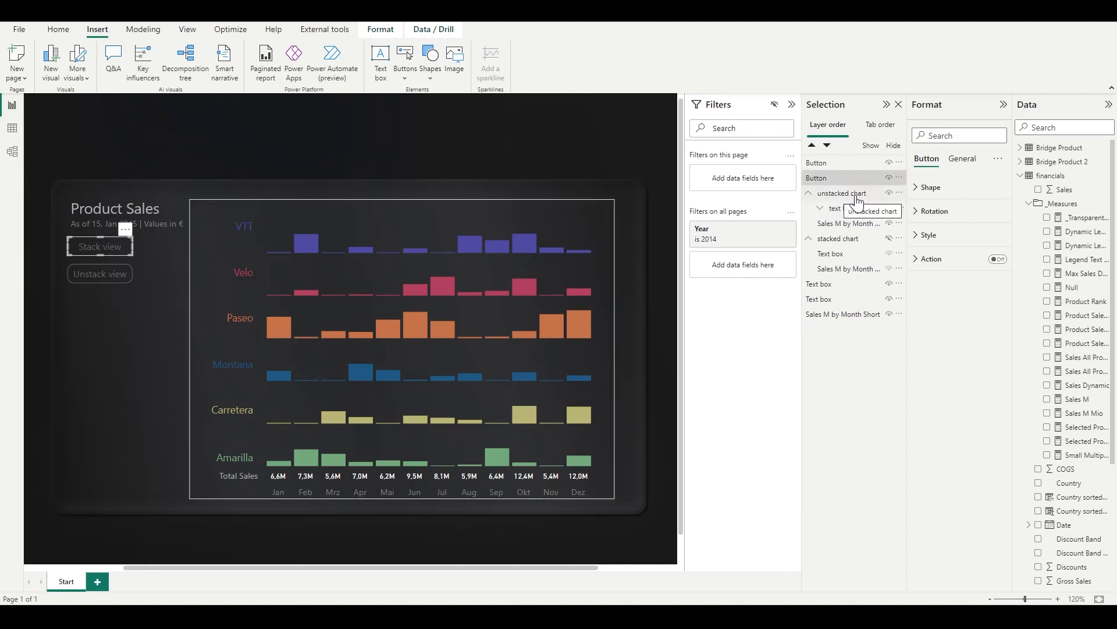
{"action": "left_click_drag", "start_coordinate": [819, 184], "coordinate": [838, 240]}
{"action": "left_click", "coordinate": [820, 164]}
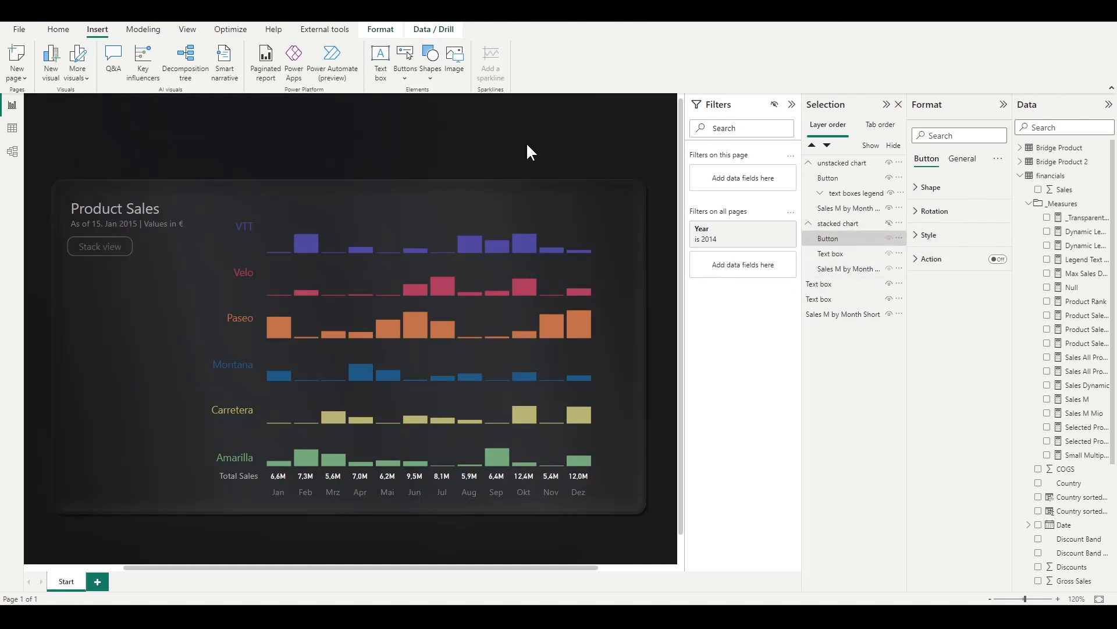
{"action": "left_click", "coordinate": [529, 152]}
{"action": "left_click", "coordinate": [809, 224]}
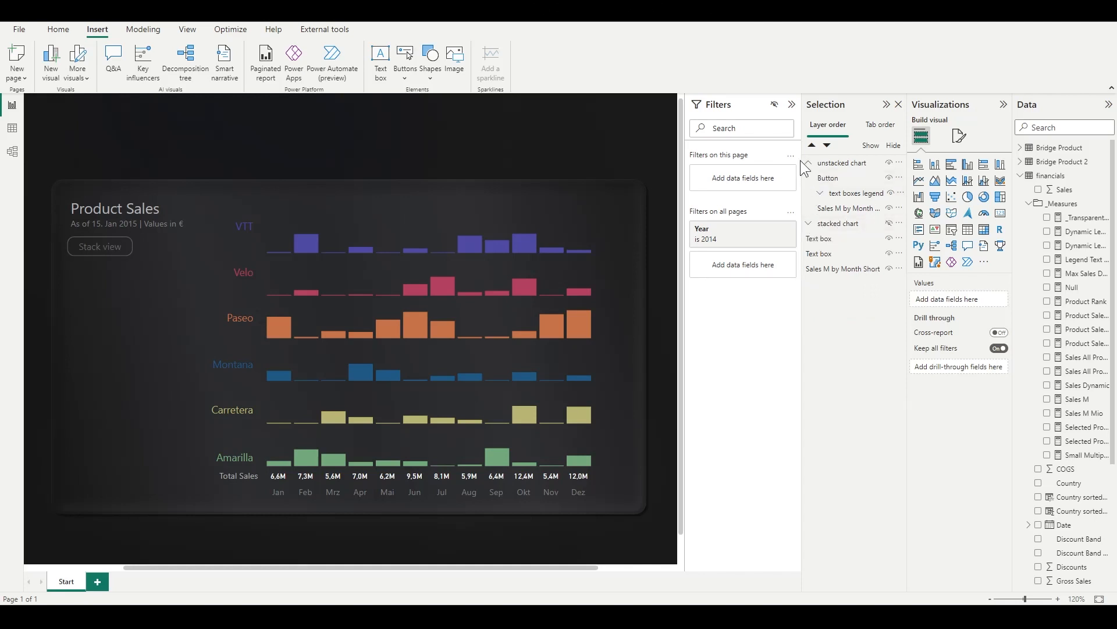
{"action": "left_click", "coordinate": [809, 163]}
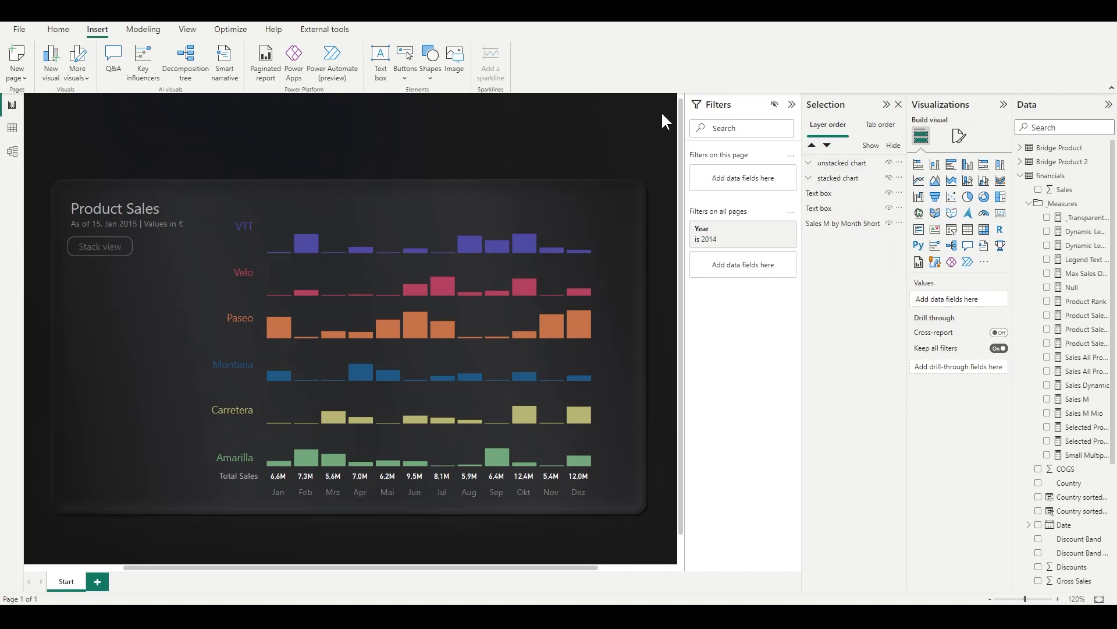
- Update the Unstack view bookmark with both the unstacked chart and stacked chart groups selected
{"action": "left_click", "coordinate": [187, 30]}
{"action": "left_click", "coordinate": [474, 62]}
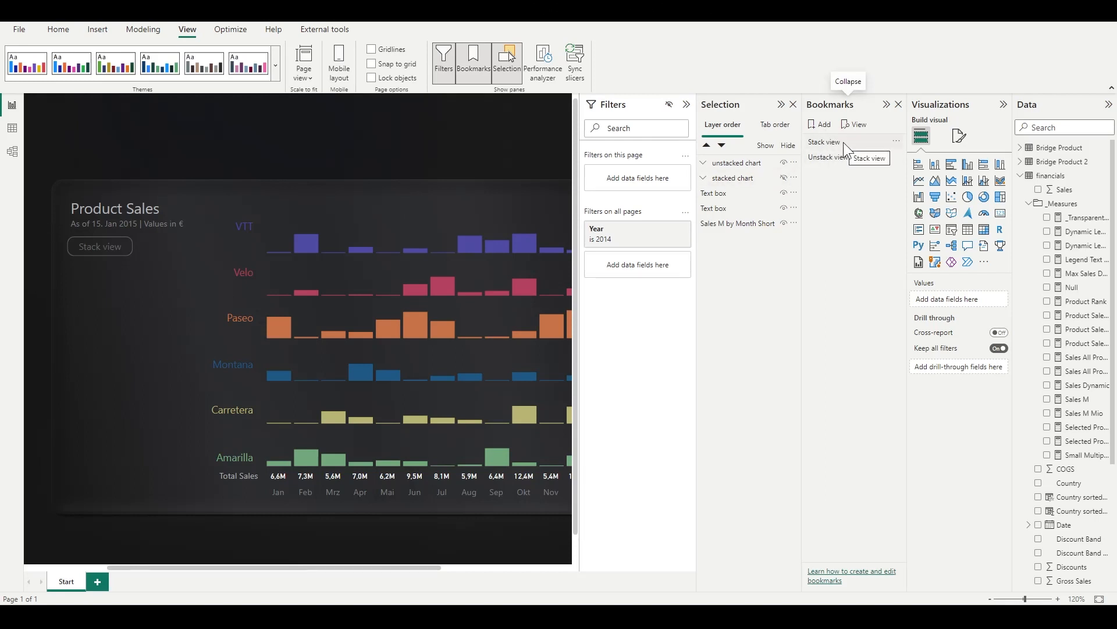
{"action": "left_click", "coordinate": [737, 179]}
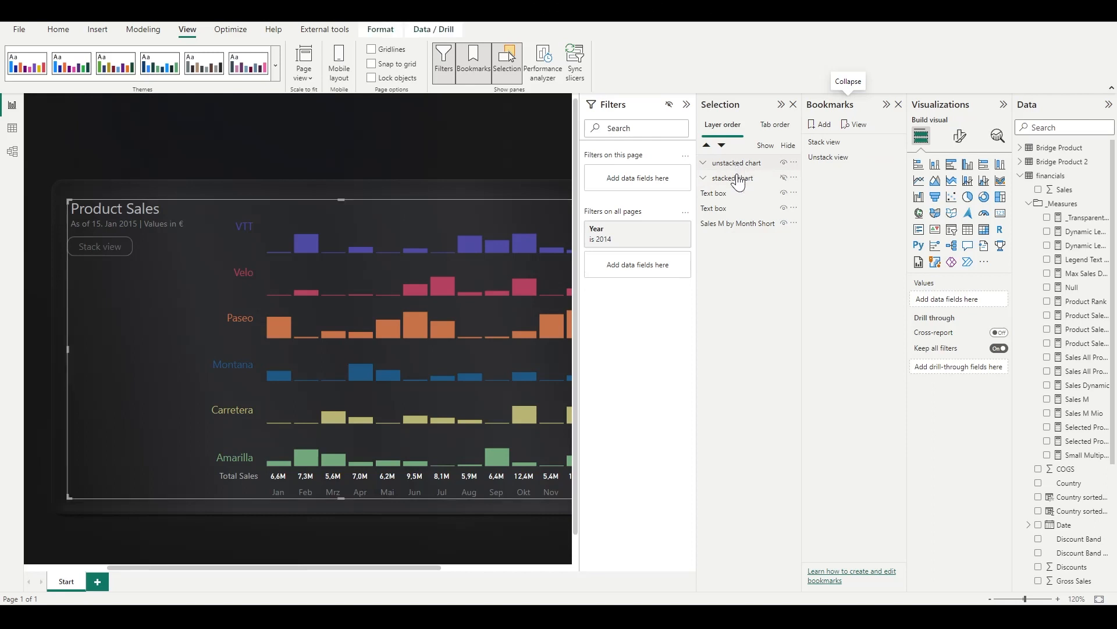
{"action": "left_click", "coordinate": [738, 180], "text": "ctrl"}
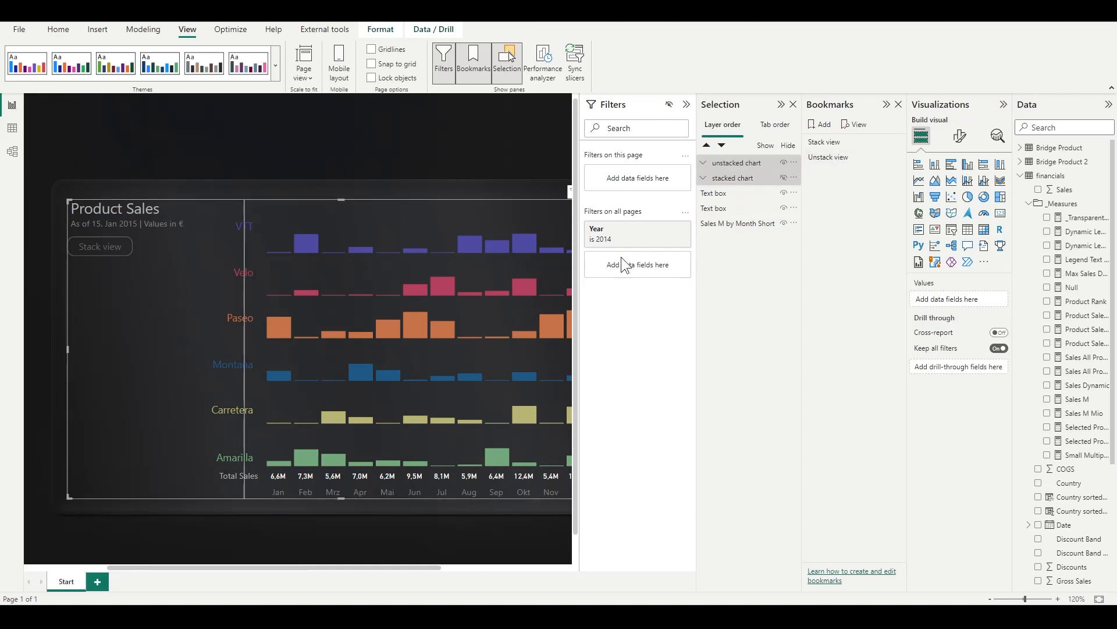
{"action": "right_click", "coordinate": [843, 159]}
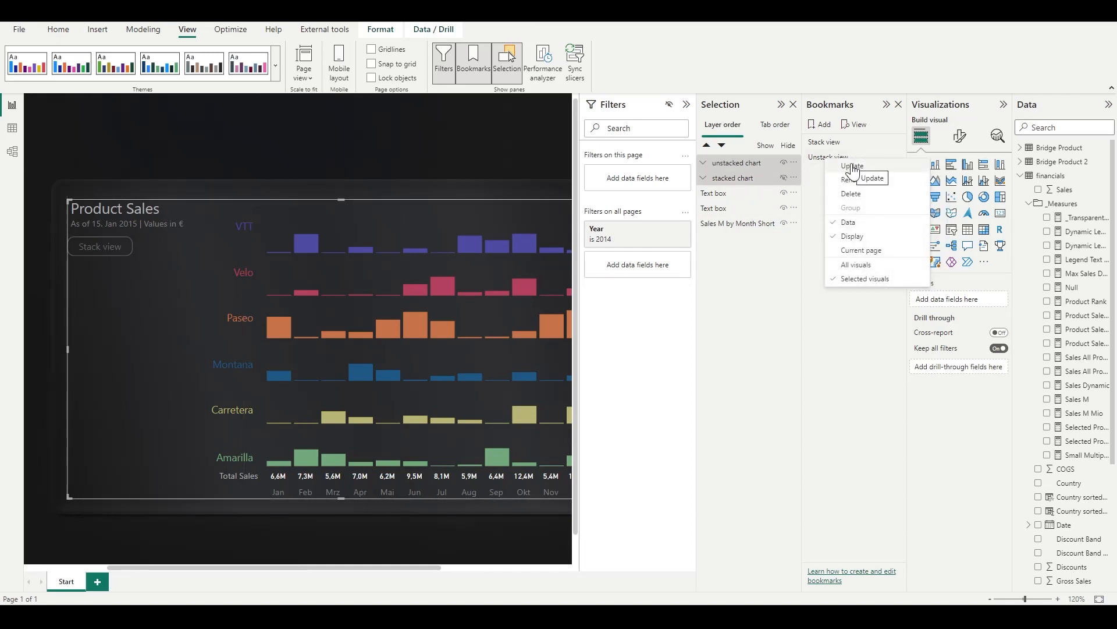
{"action": "left_click", "coordinate": [852, 167]}
- Show the stacked chart group, hide the unstacked chart group, and update the Stack view bookmark with both groups selected
{"action": "left_click", "coordinate": [784, 177]}
{"action": "left_click", "coordinate": [784, 178]}
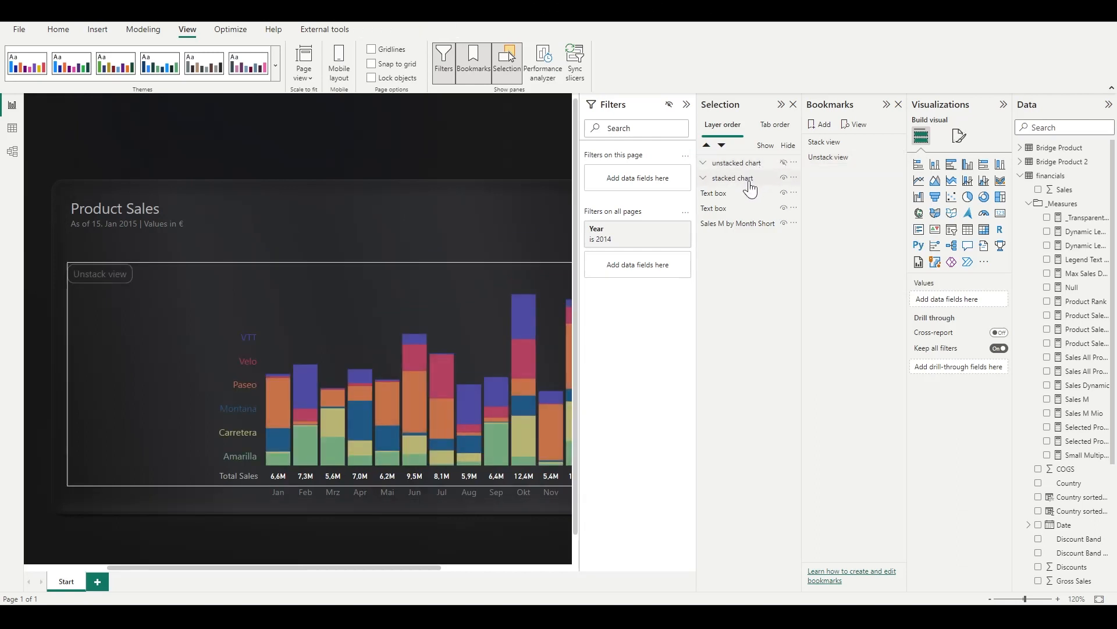
{"action": "left_click", "coordinate": [745, 177]}
{"action": "left_click", "coordinate": [747, 166], "text": "ctrl"}
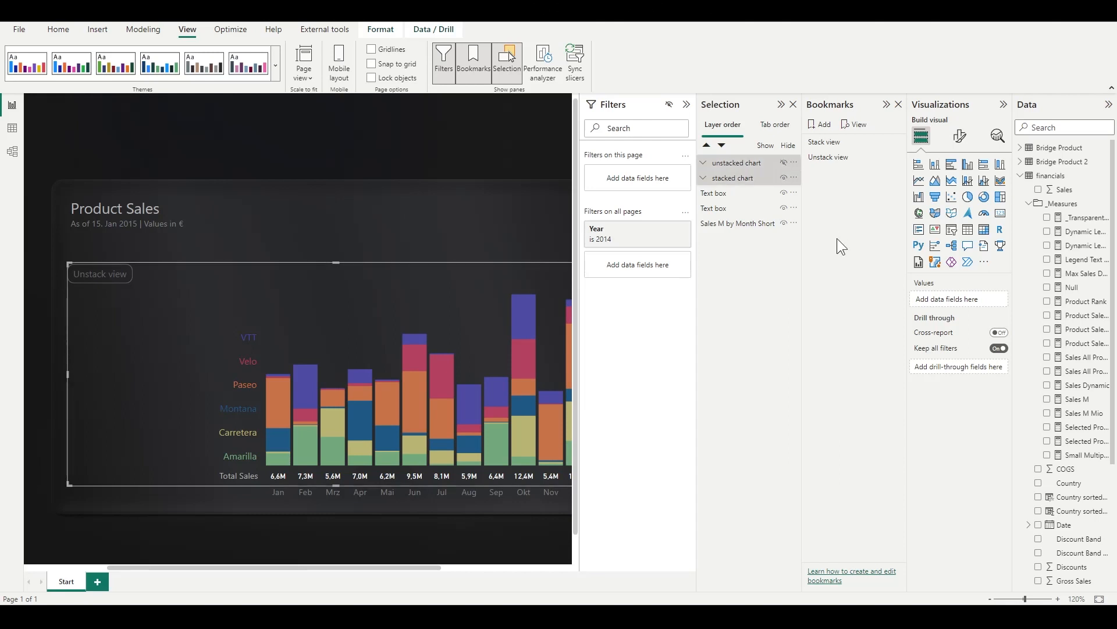
{"action": "left_click", "coordinate": [750, 180], "text": "ctrl"}
{"action": "left_click", "coordinate": [748, 179]}
{"action": "left_click", "coordinate": [739, 164]}
{"action": "left_click", "coordinate": [744, 179], "text": "ctrl"}
{"action": "right_click", "coordinate": [836, 142]}
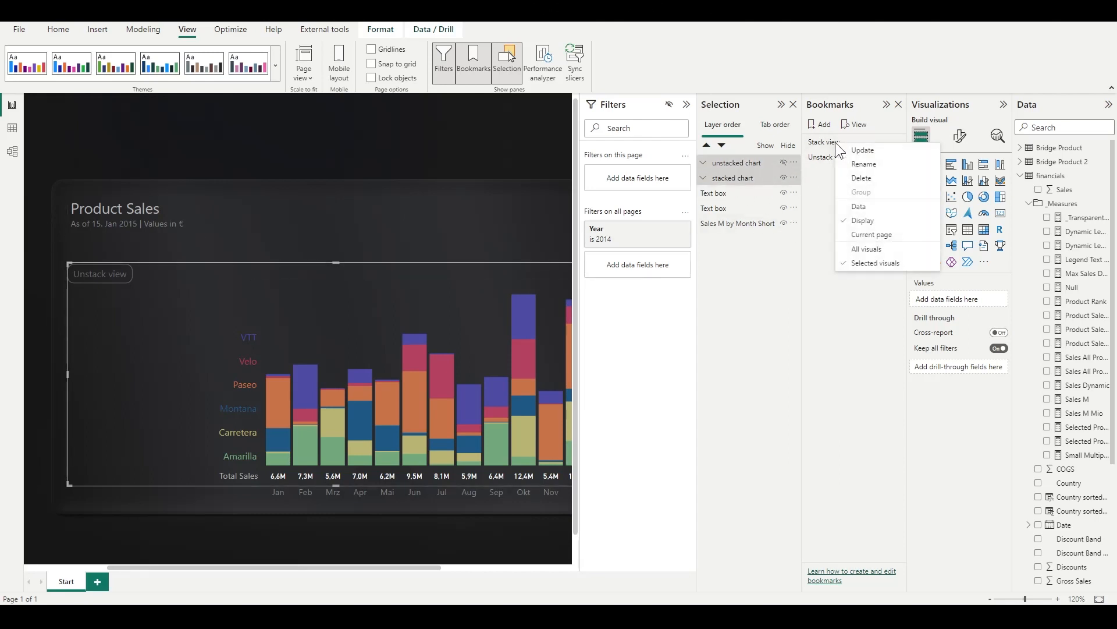
{"action": "left_click", "coordinate": [862, 150]}
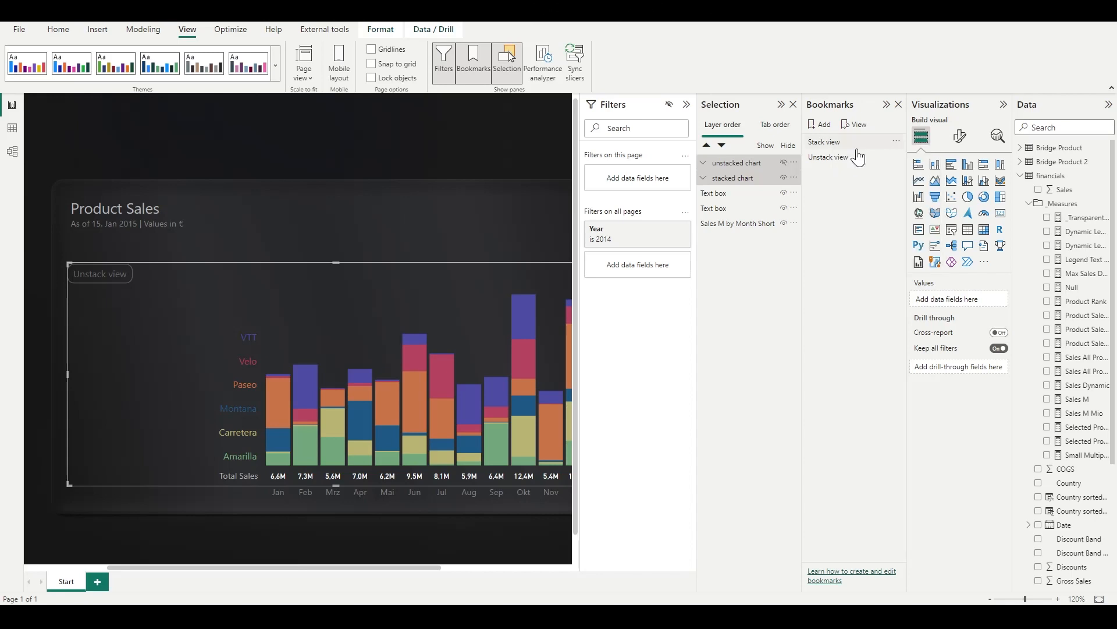
- Test the Stack view and Unstack view bookmarks by switching between them several times
{"action": "left_click", "coordinate": [822, 142]}
{"action": "left_click", "coordinate": [822, 158]}
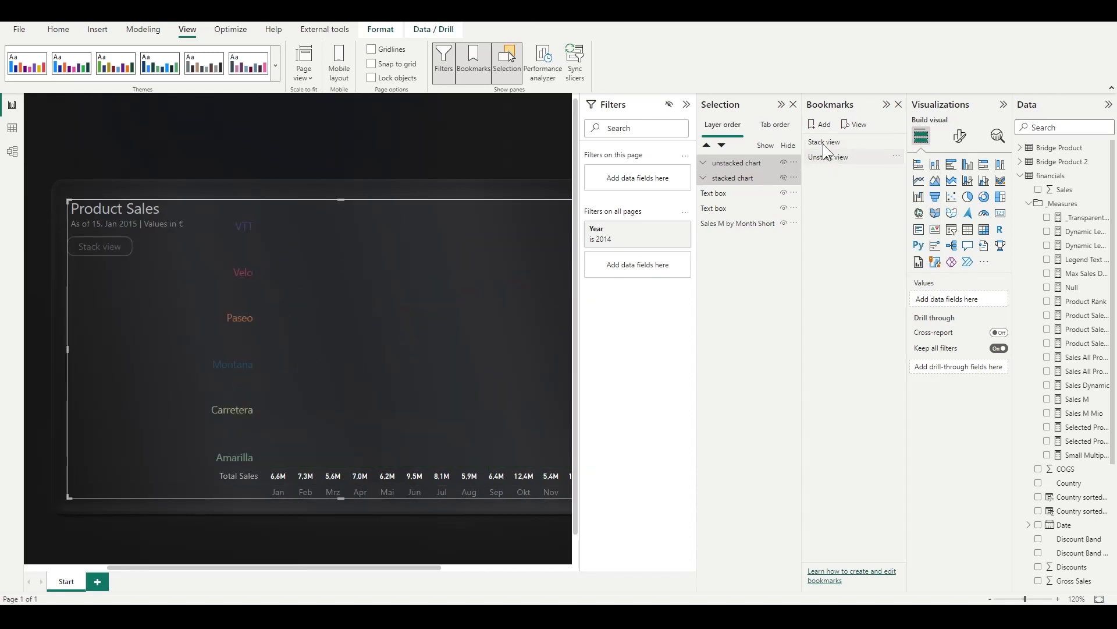
{"action": "left_click", "coordinate": [823, 145]}
{"action": "left_click", "coordinate": [825, 159]}
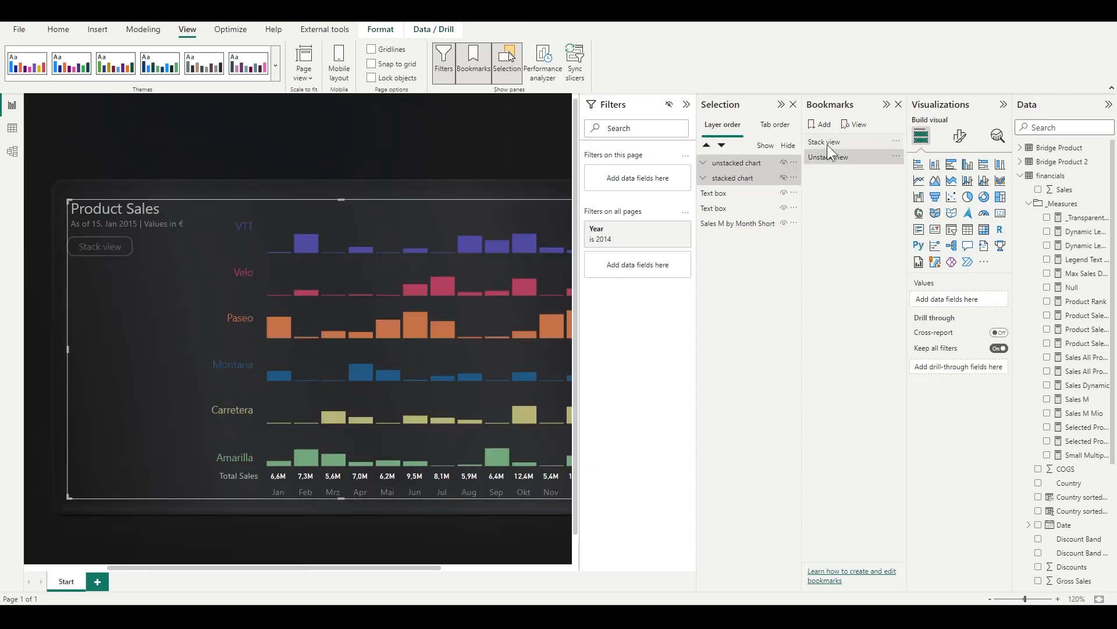
{"action": "left_click", "coordinate": [827, 144]}
{"action": "left_click", "coordinate": [826, 158]}
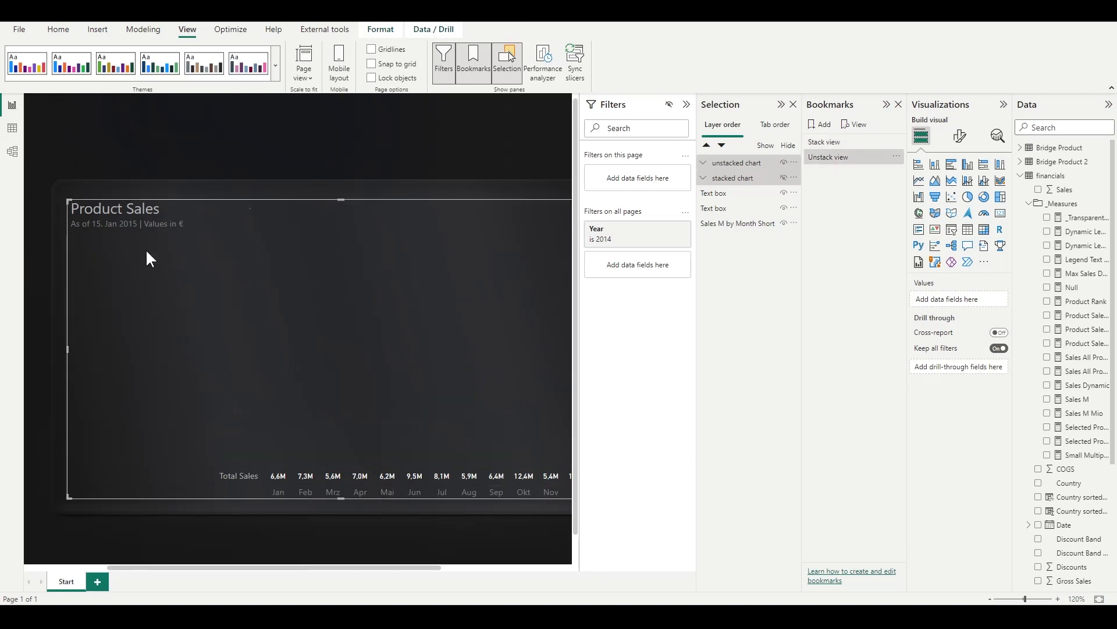
- Expand the unstacked chart and stacked chart groups and make both visible together
{"action": "left_click", "coordinate": [784, 164]}
{"action": "left_click", "coordinate": [704, 163]}
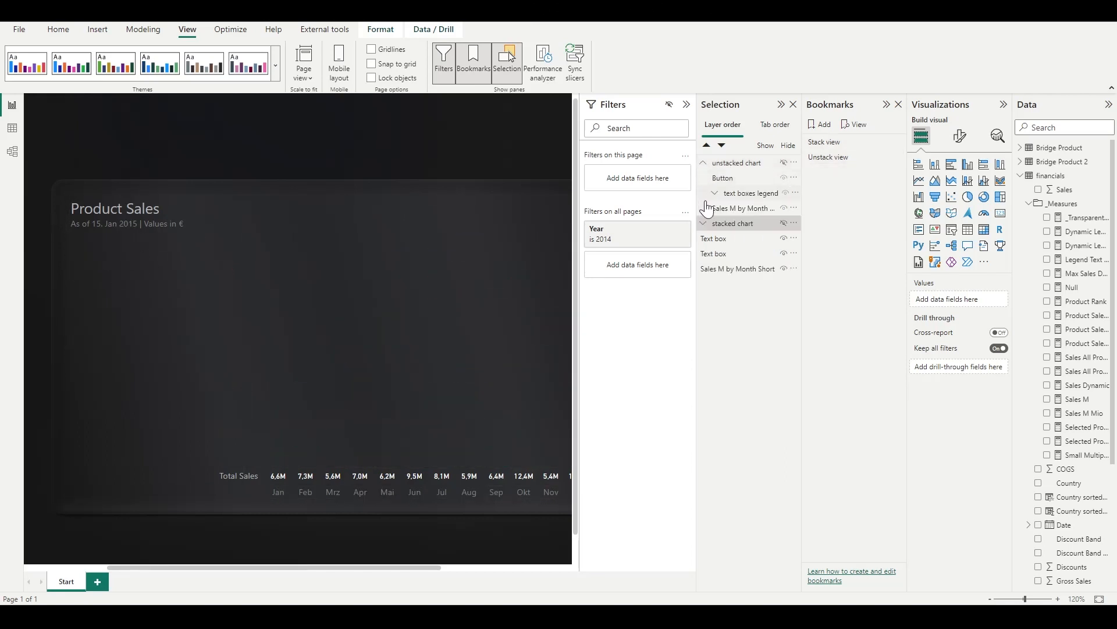
{"action": "left_click", "coordinate": [703, 224]}
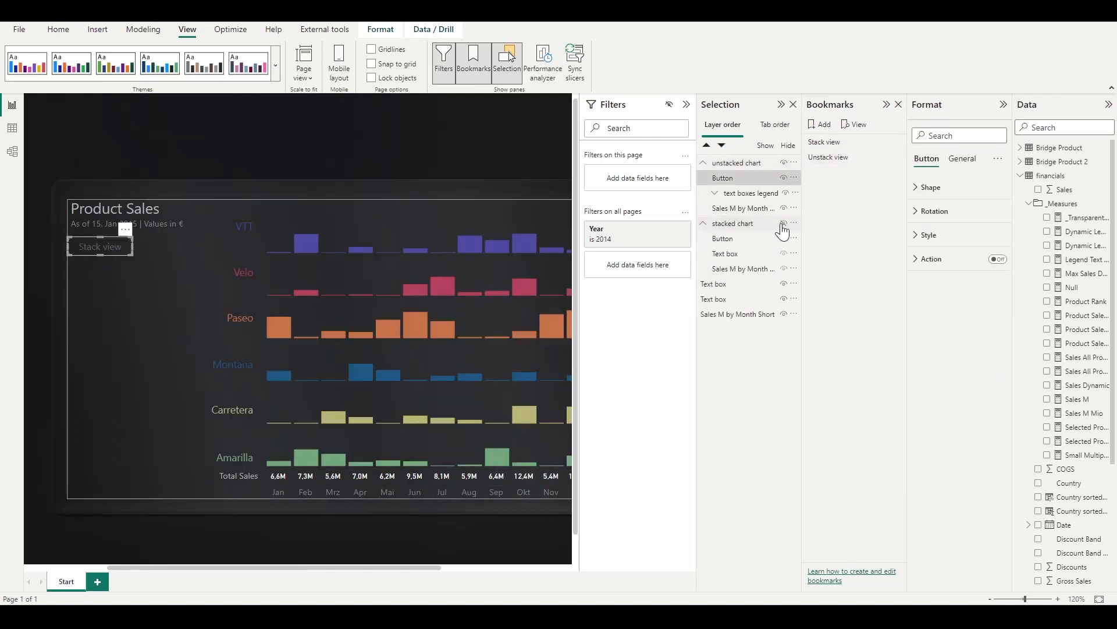
{"action": "left_click", "coordinate": [784, 224]}
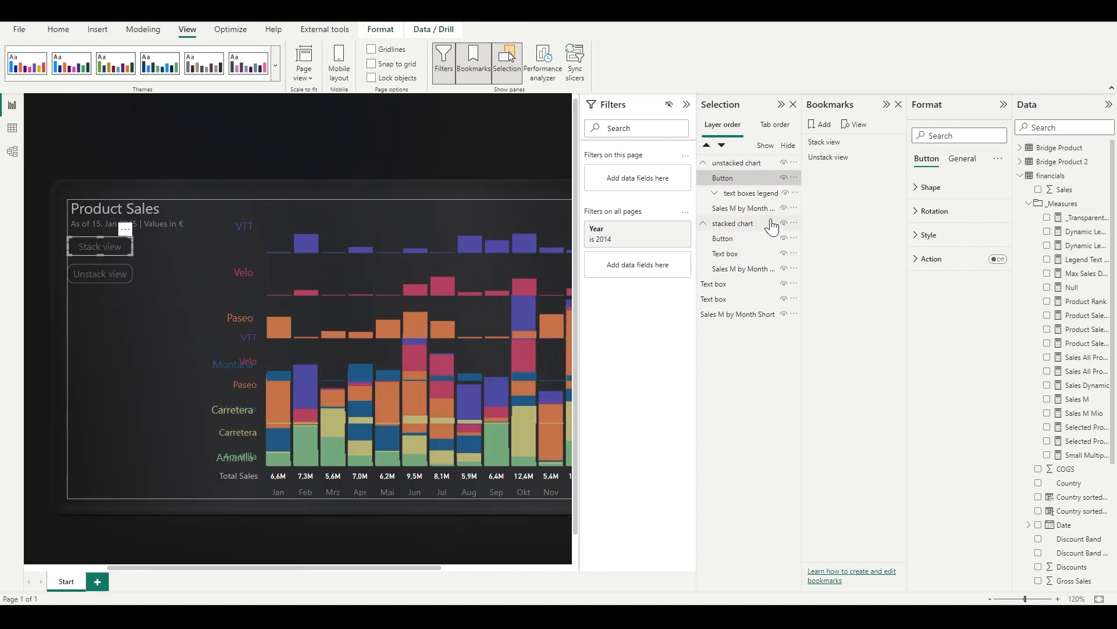
- Place the Stack view and Unstack view buttons at the same position, horizontal 250 and vertical 205
{"action": "left_click", "coordinate": [723, 238]}
{"action": "left_click", "coordinate": [721, 178]}
{"action": "left_click", "coordinate": [720, 240], "text": "ctrl"}
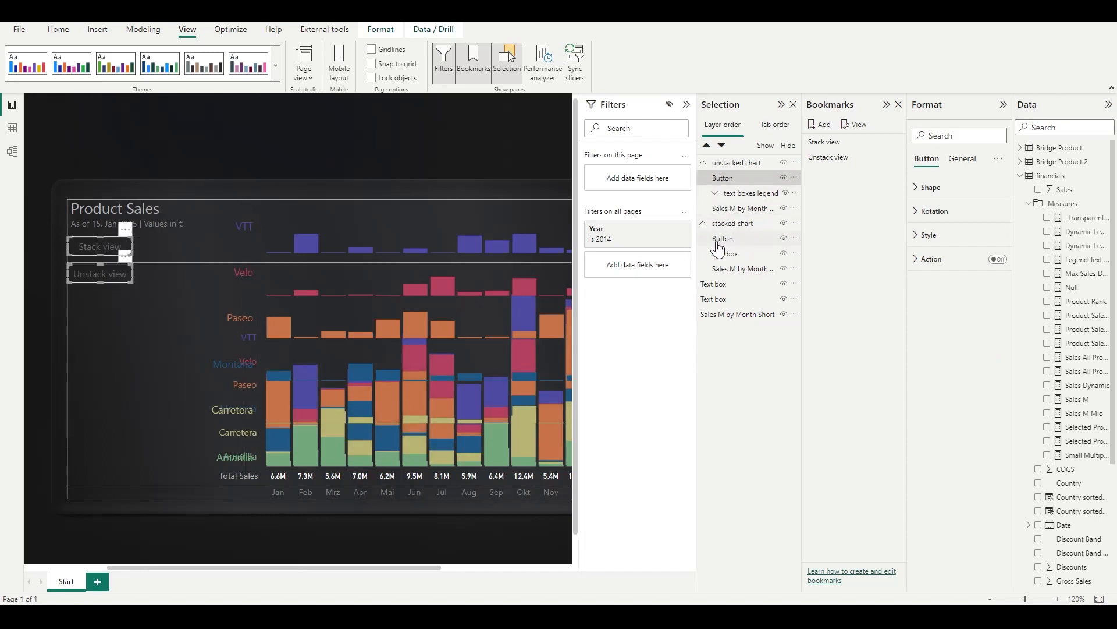
{"action": "left_click", "coordinate": [960, 157]}
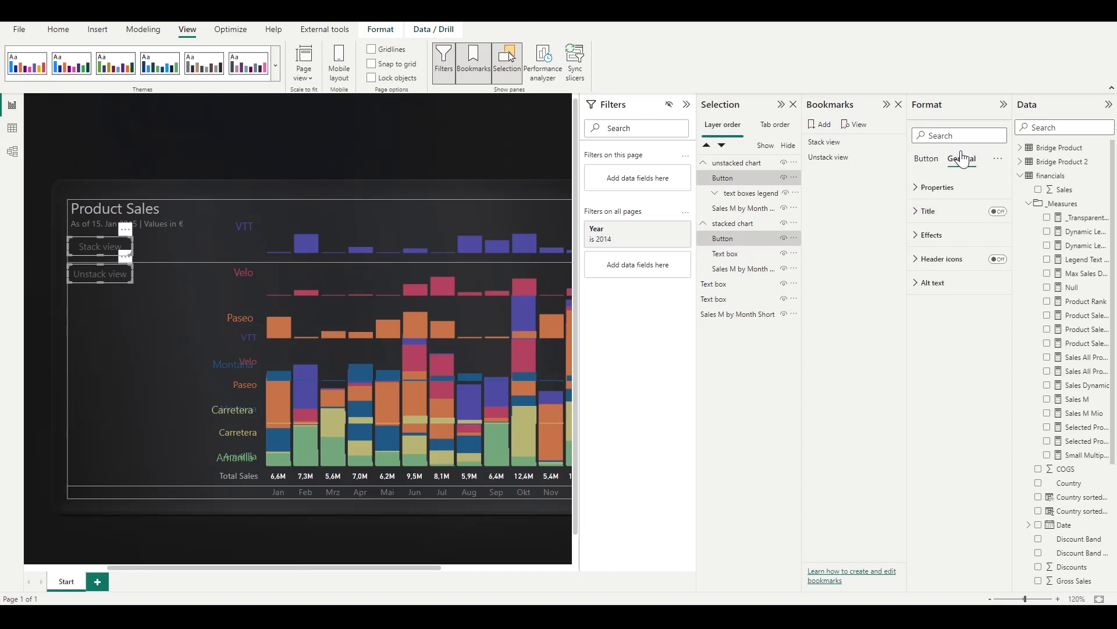
{"action": "left_click", "coordinate": [918, 187]}
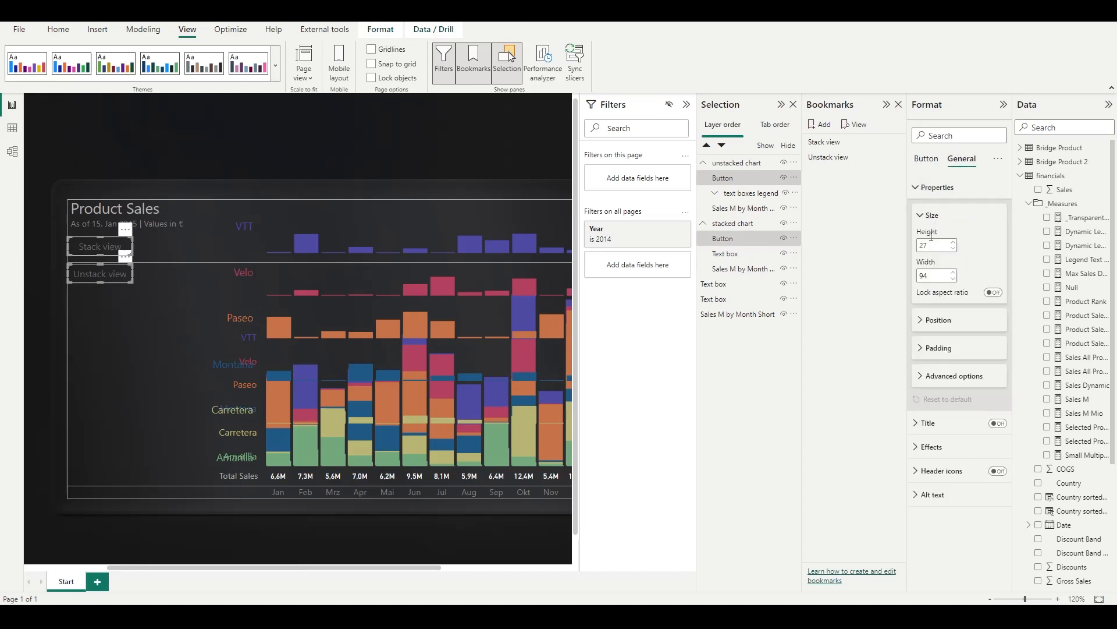
{"action": "left_click", "coordinate": [943, 321]}
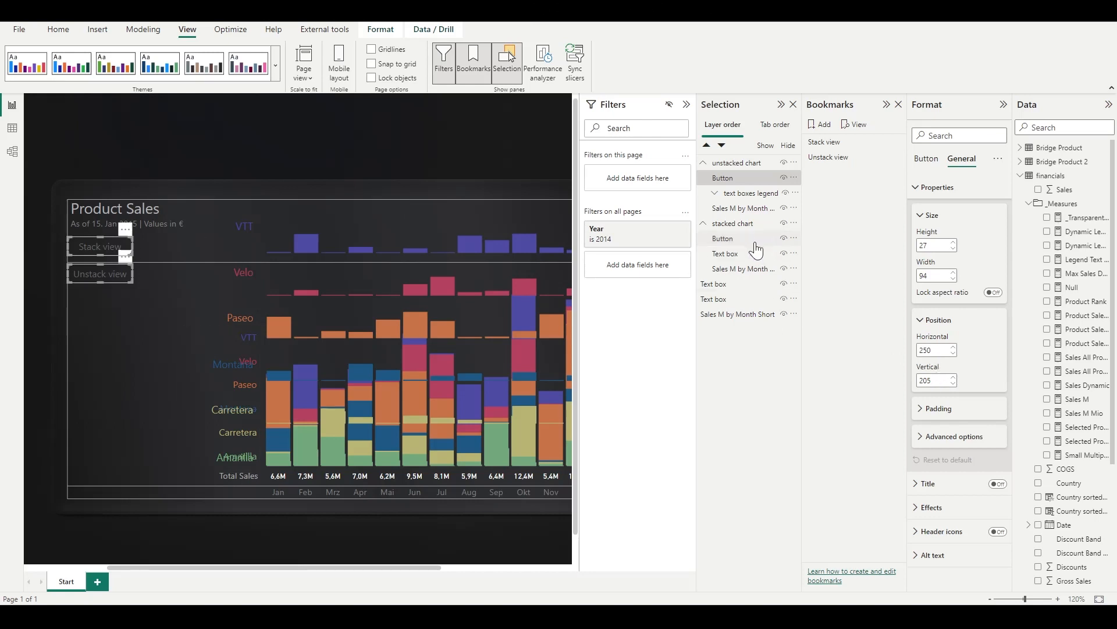
{"action": "double_click", "coordinate": [943, 349]}
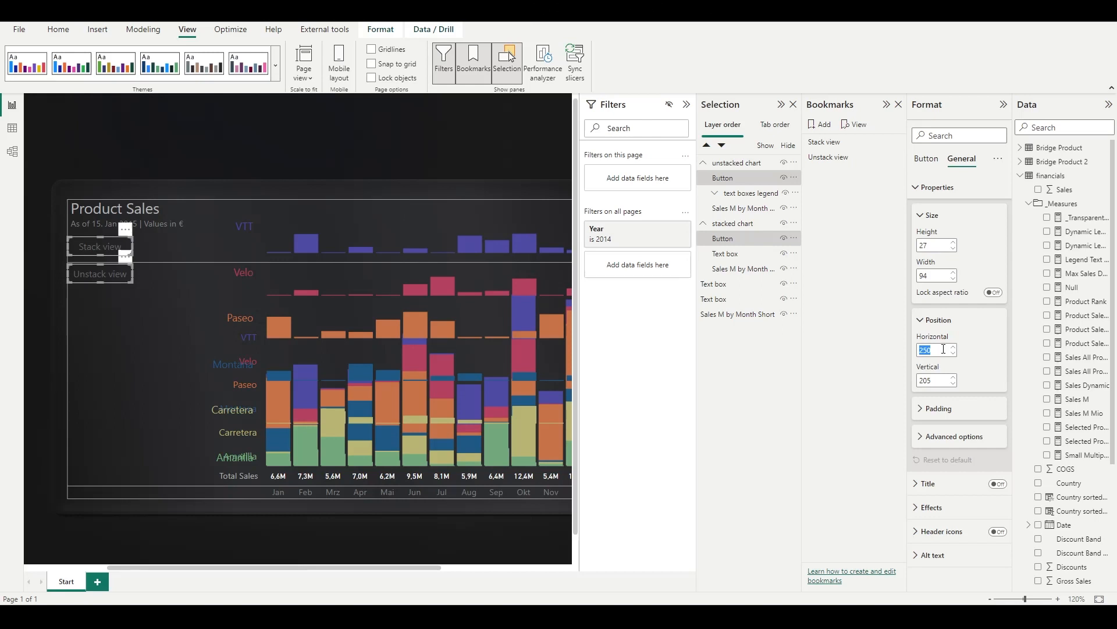
{"action": "key", "text": "Up"}
{"action": "key", "text": "Down"}
{"action": "key", "text": "Return"}
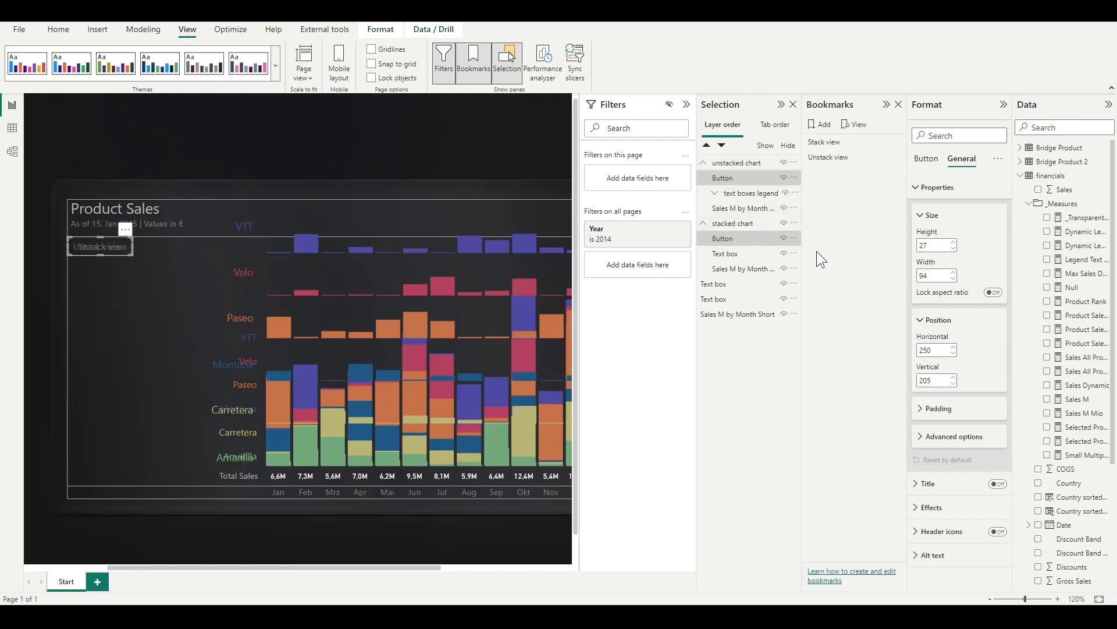
- Hide the stacked chart group and give the Stack view button a Bookmark action targeting Stack view
{"action": "left_click", "coordinate": [783, 224]}
{"action": "left_click", "coordinate": [101, 254]}
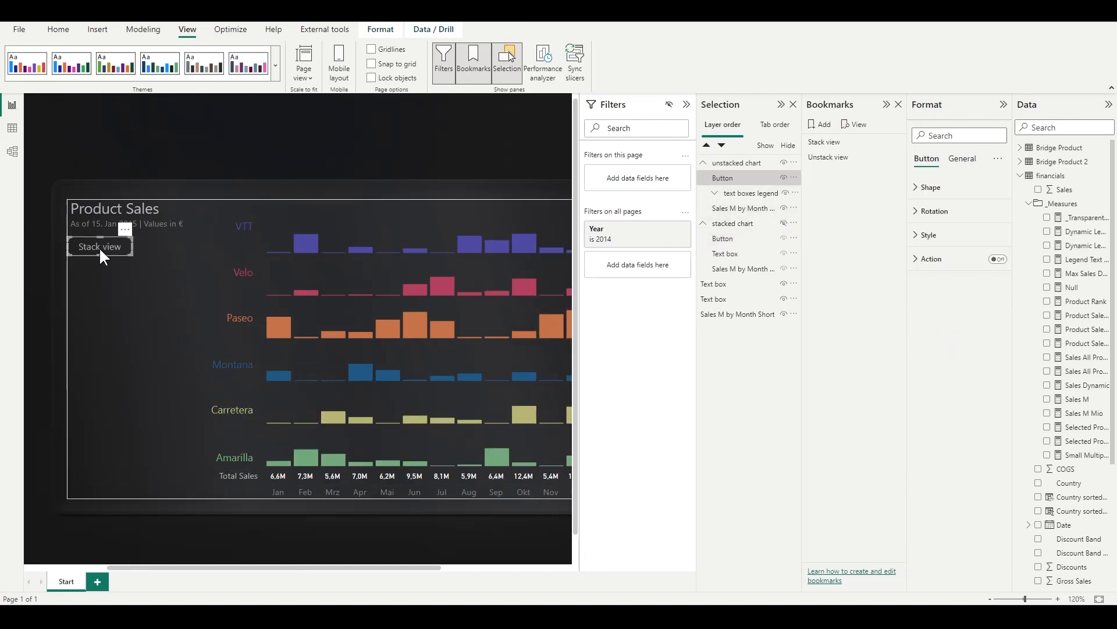
{"action": "left_click", "coordinate": [998, 259]}
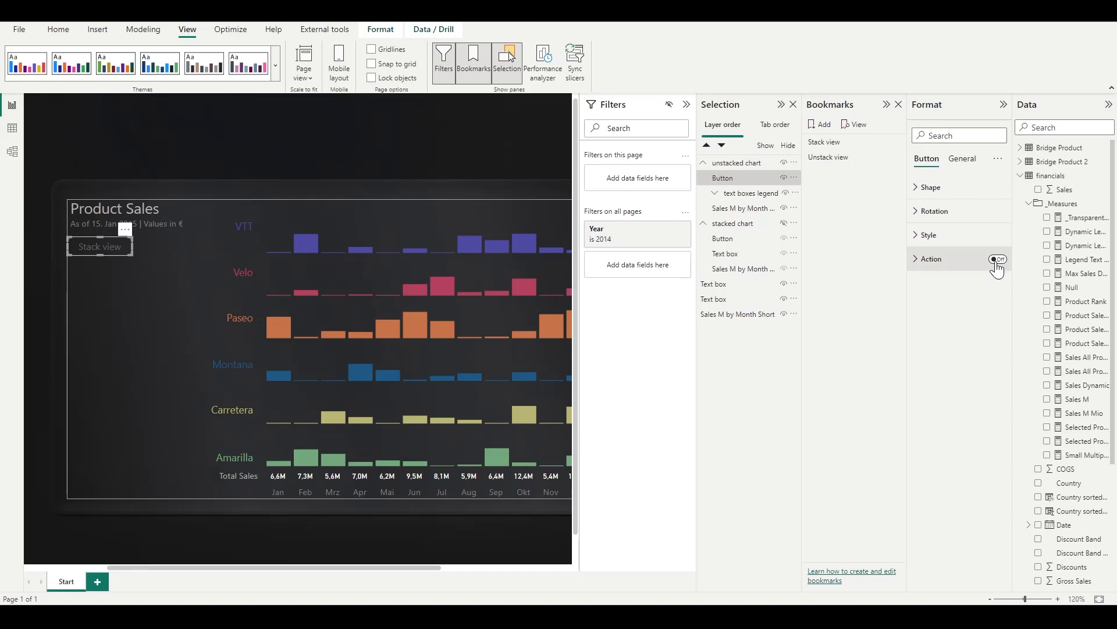
{"action": "left_click", "coordinate": [928, 267]}
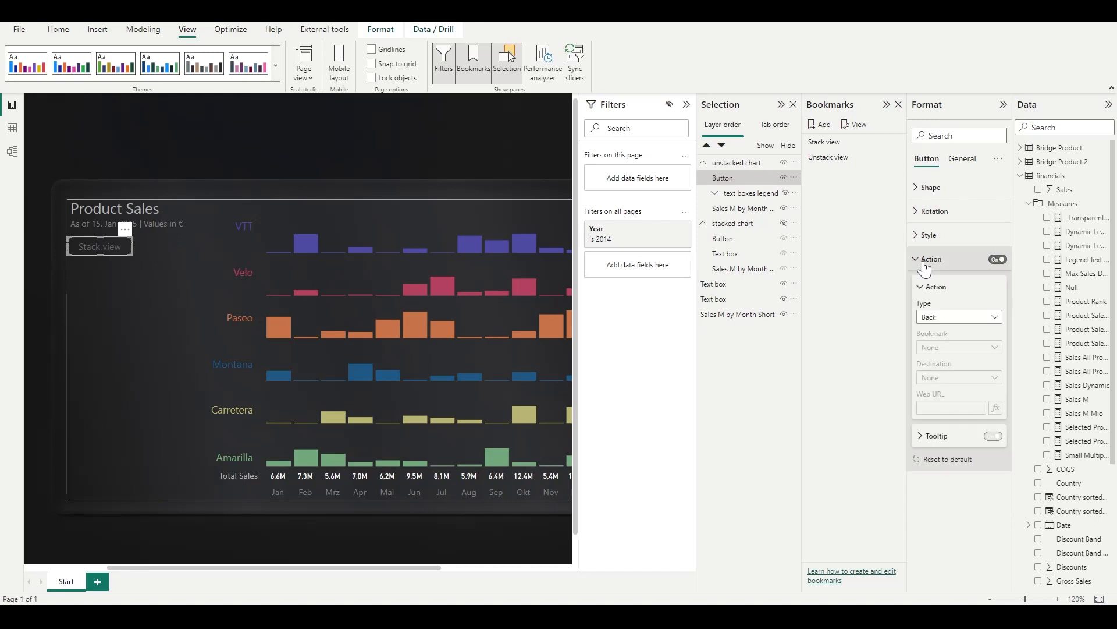
{"action": "left_click", "coordinate": [948, 318]}
{"action": "left_click", "coordinate": [938, 345]}
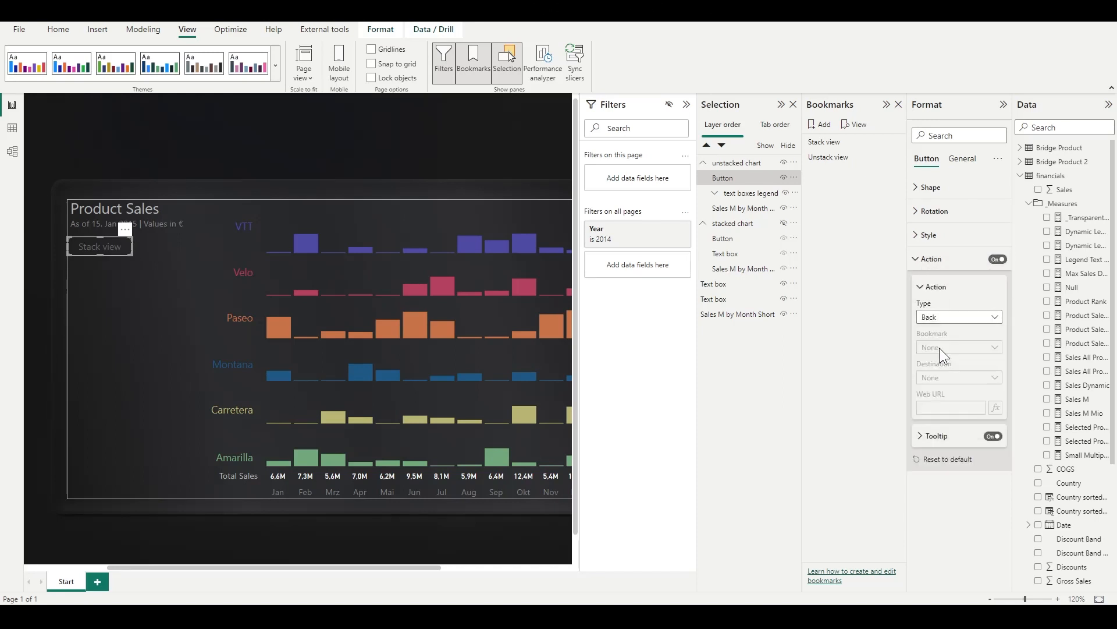
{"action": "left_click", "coordinate": [940, 347]}
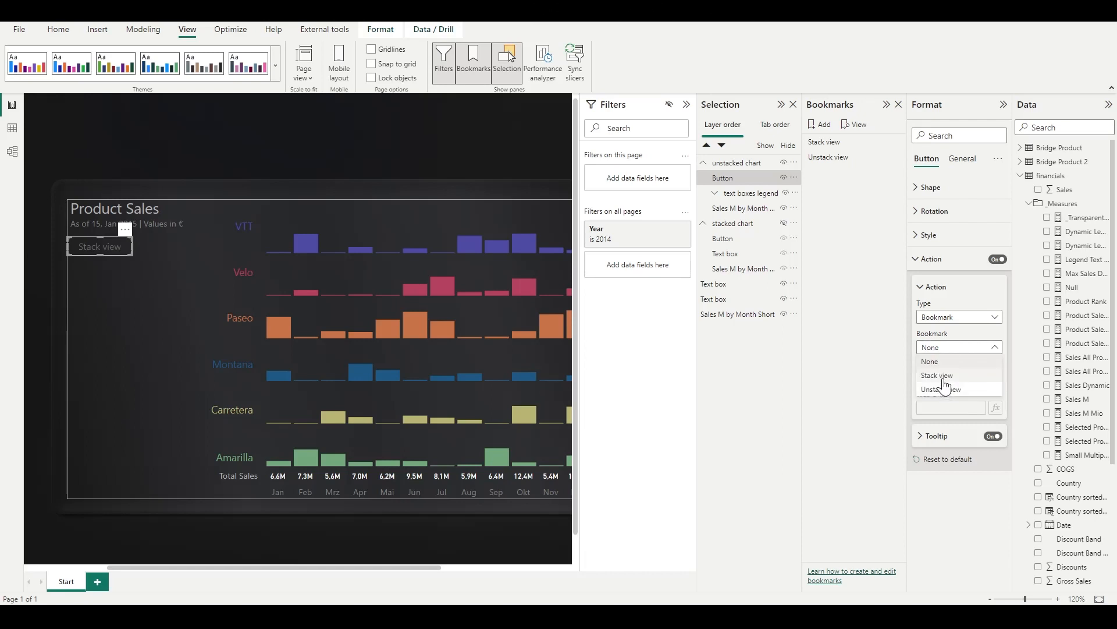
{"action": "left_click", "coordinate": [943, 378]}
{"action": "left_click", "coordinate": [152, 149]}
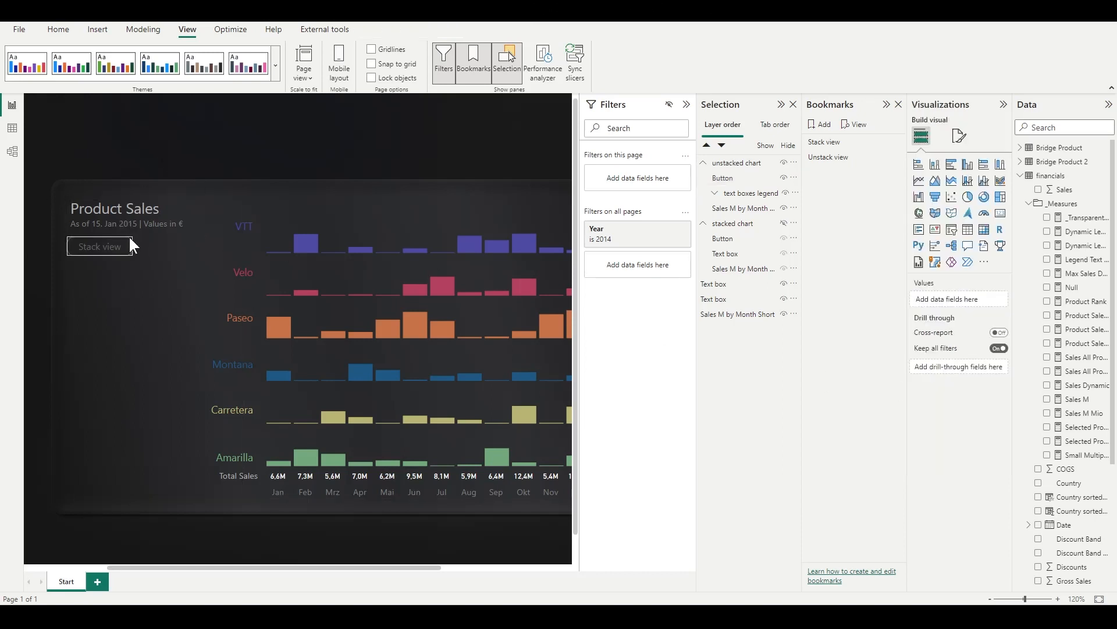
- Run the Stack view button, then give the Unstack view button a Bookmark action targeting Unstack view
{"action": "left_click", "coordinate": [108, 244], "text": "ctrl"}
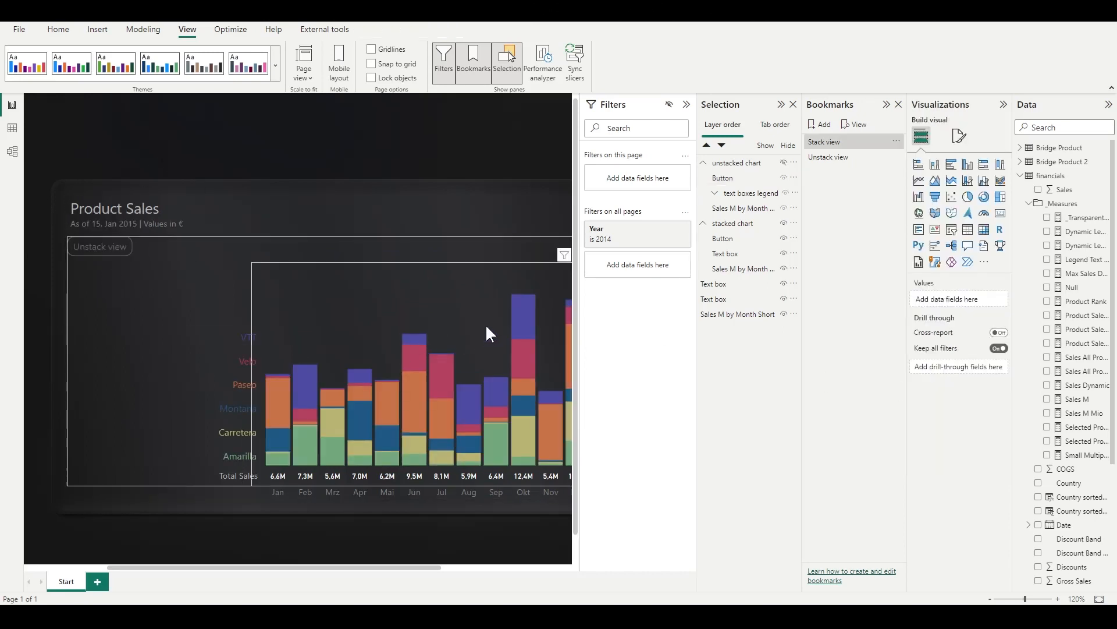
{"action": "left_click", "coordinate": [100, 248]}
{"action": "left_click", "coordinate": [99, 242]}
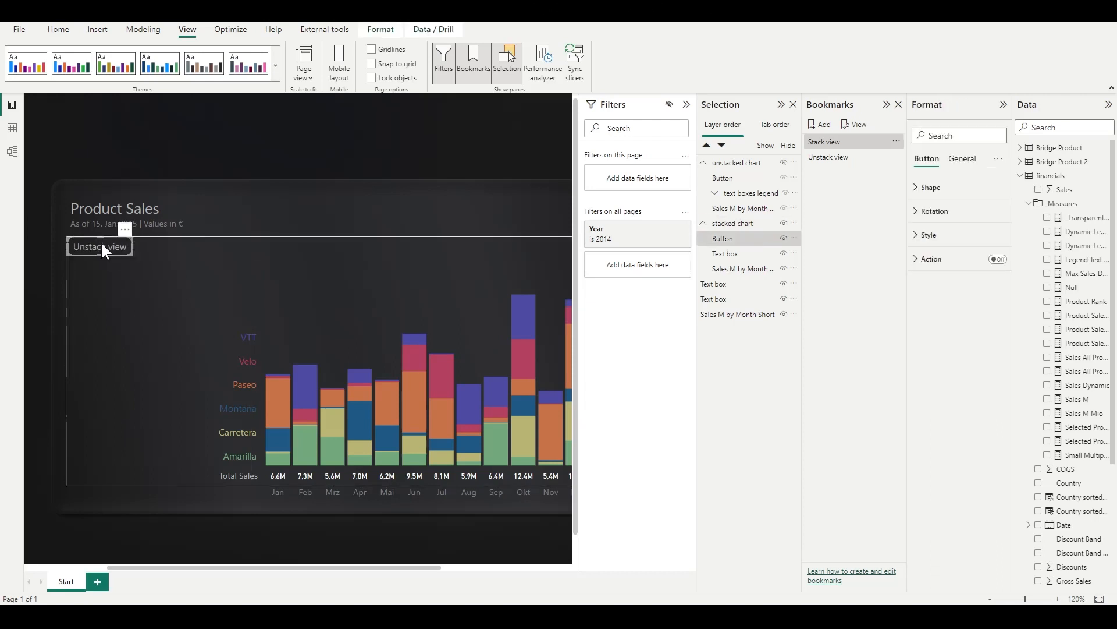
{"action": "left_click", "coordinate": [998, 259]}
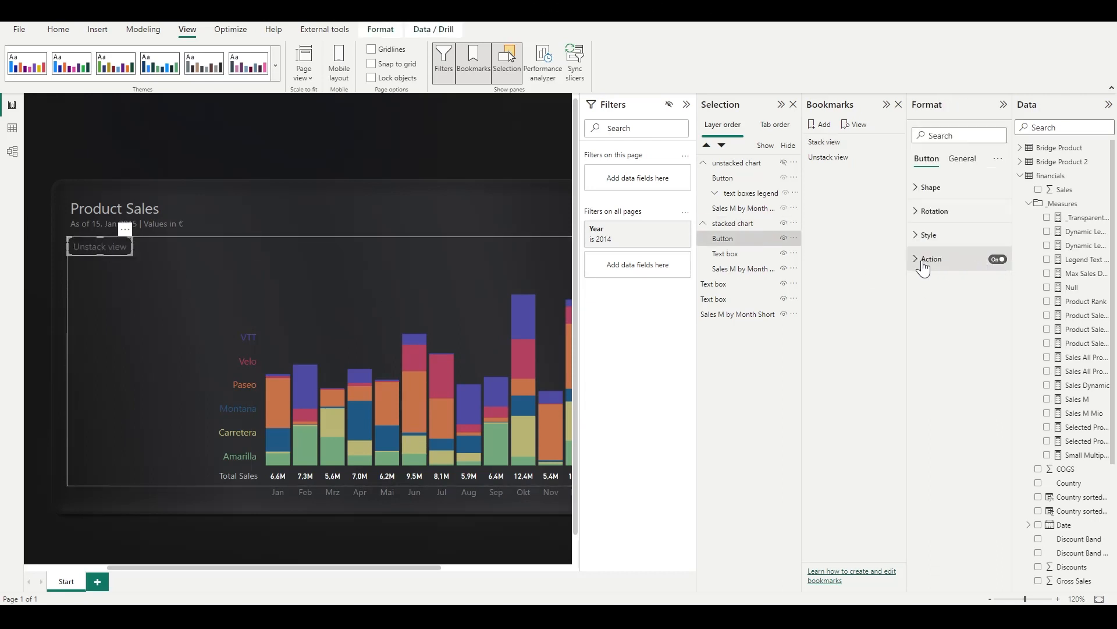
{"action": "left_click", "coordinate": [920, 259]}
{"action": "left_click", "coordinate": [941, 320]}
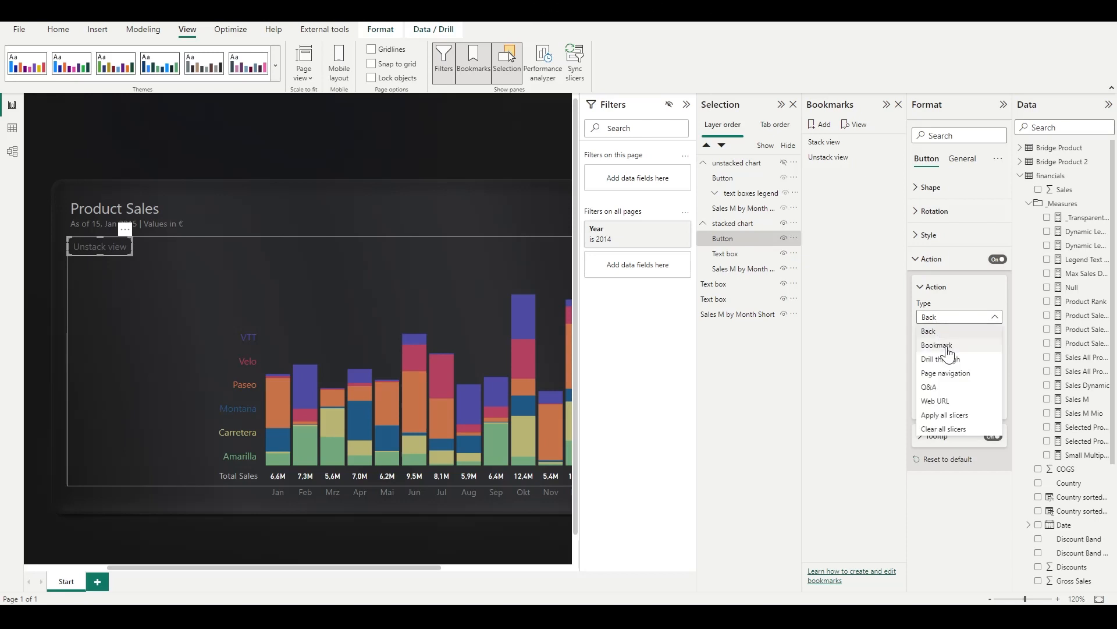
{"action": "left_click", "coordinate": [949, 349]}
{"action": "left_click", "coordinate": [949, 348]}
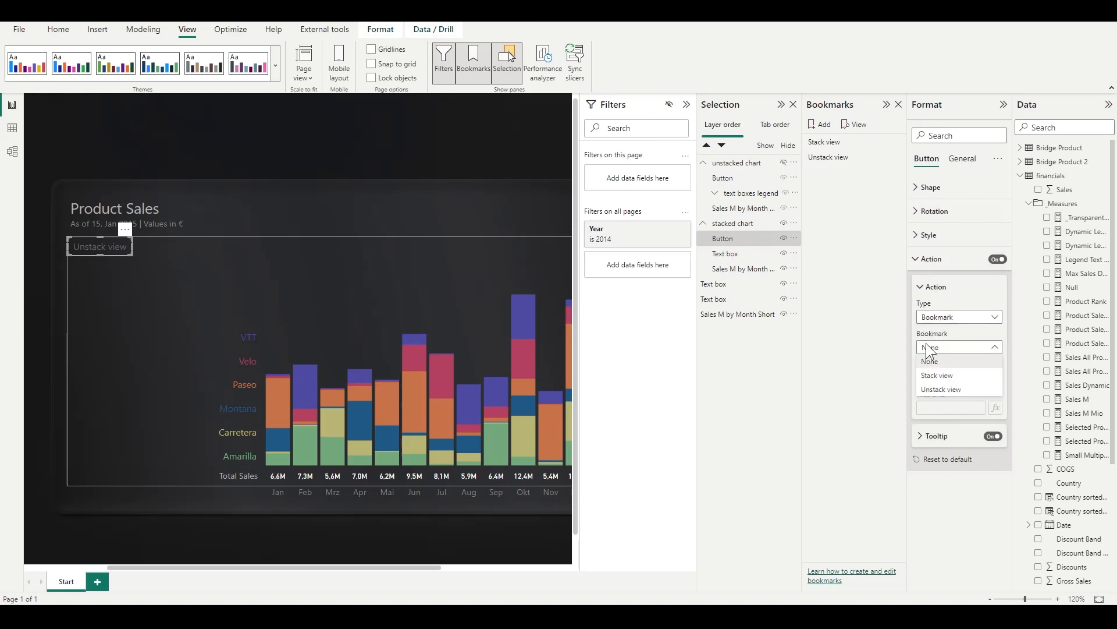
{"action": "left_click", "coordinate": [943, 390]}
{"action": "left_click", "coordinate": [487, 145]}
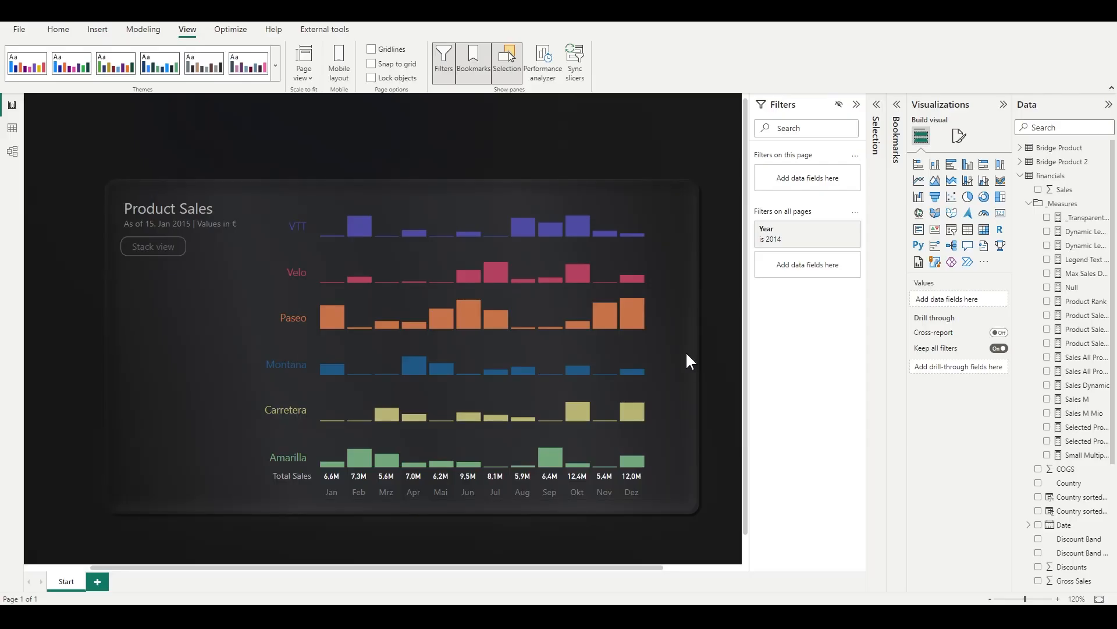
- Add a new report page, allow its use as a tooltip, and open its canvas settings
{"action": "left_click", "coordinate": [97, 581]}
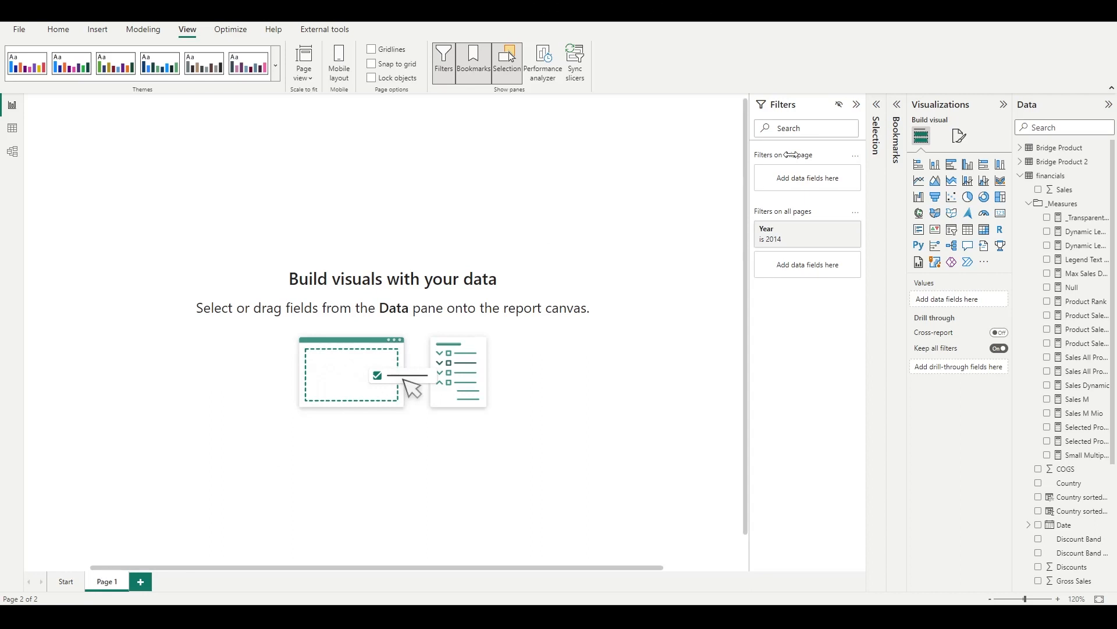
{"action": "left_click", "coordinate": [959, 135]}
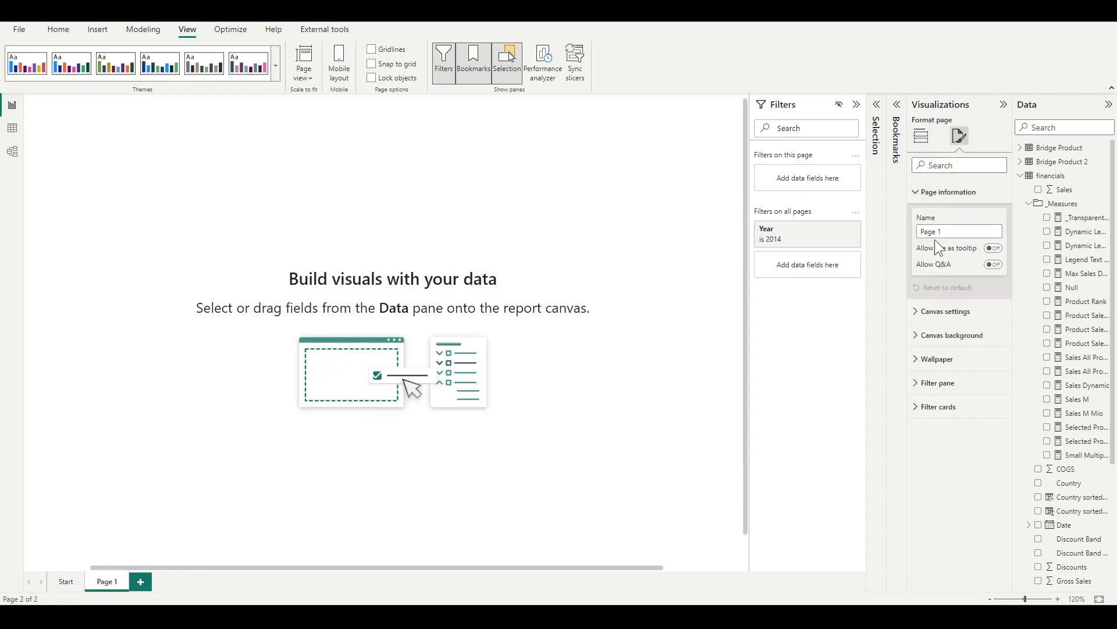
{"action": "left_click", "coordinate": [992, 253]}
{"action": "left_click", "coordinate": [931, 311]}
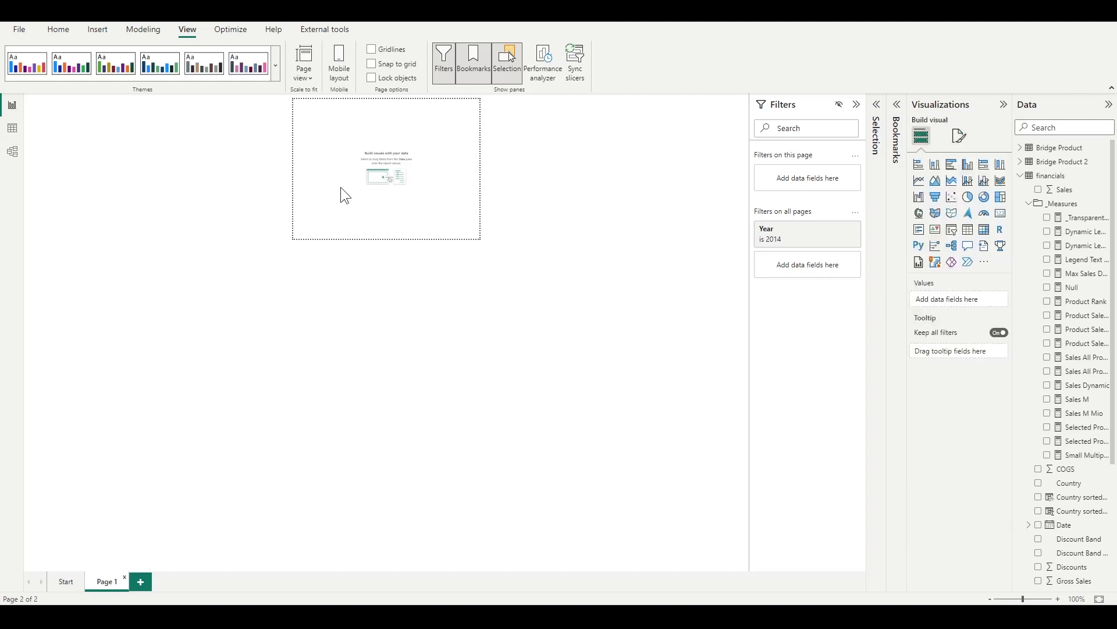
- Sample the dark background color beside the card on the Start page and copy its hex code
{"action": "left_click", "coordinate": [60, 584]}
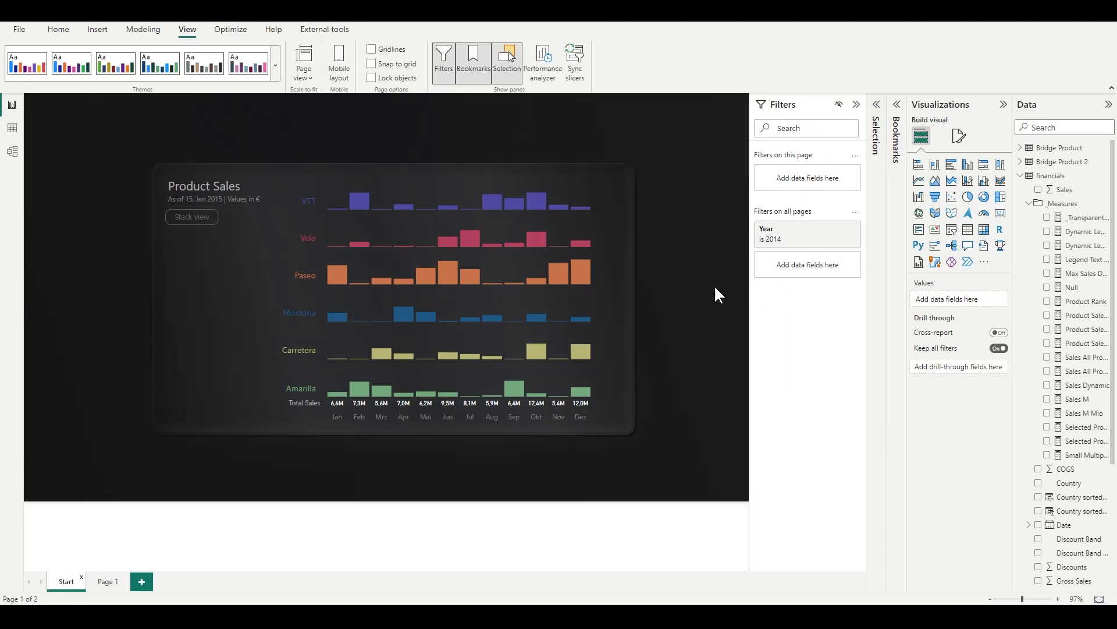
{"action": "key", "text": "super+shift+c"}
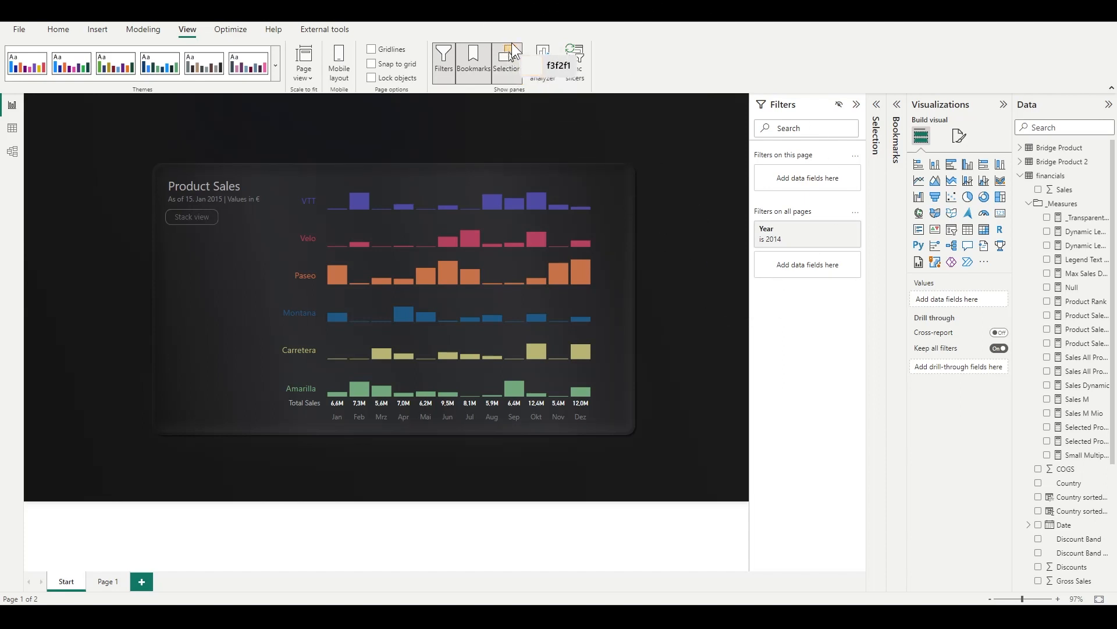
{"action": "left_click", "coordinate": [660, 233]}
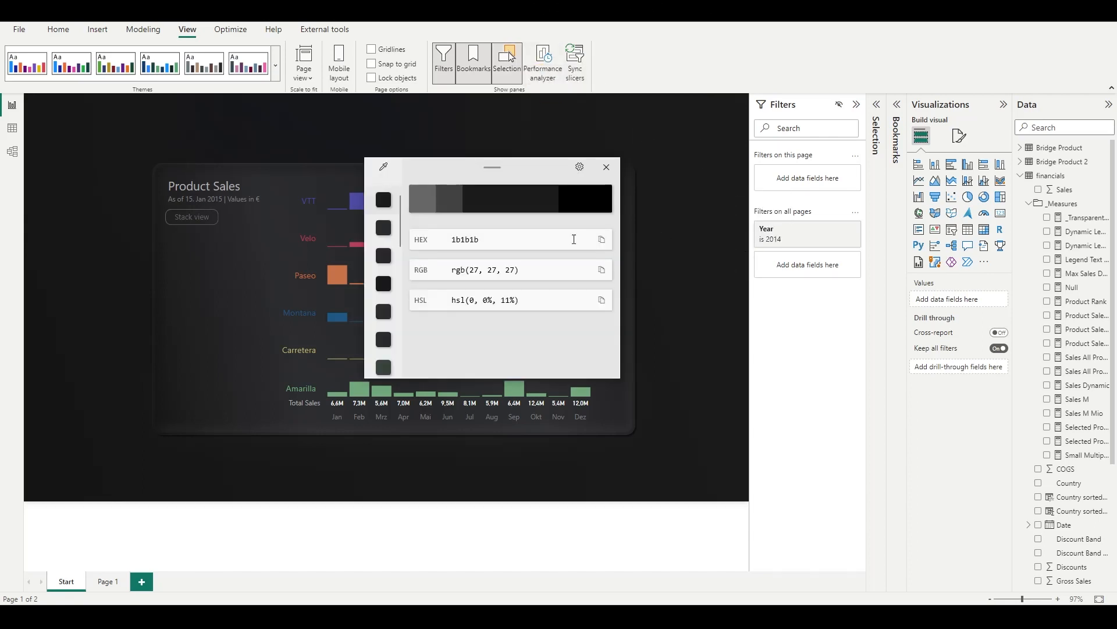
{"action": "left_click", "coordinate": [524, 244]}
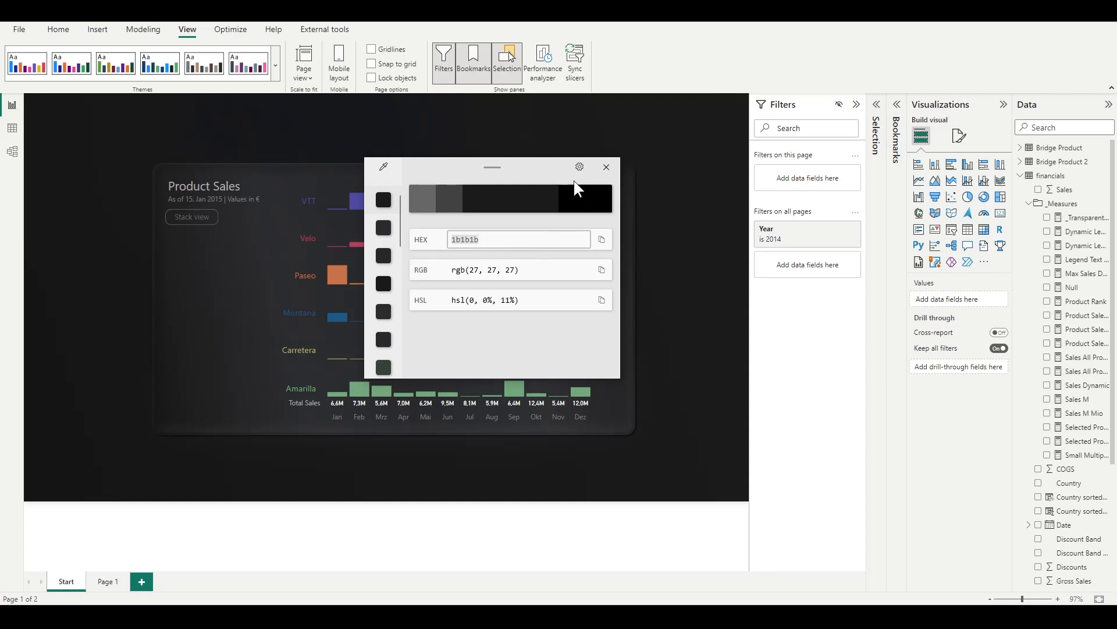
{"action": "left_click", "coordinate": [611, 162]}
- Give Page 1 a canvas background of #1B1B1B and remove the background's transparency
{"action": "left_click", "coordinate": [110, 579]}
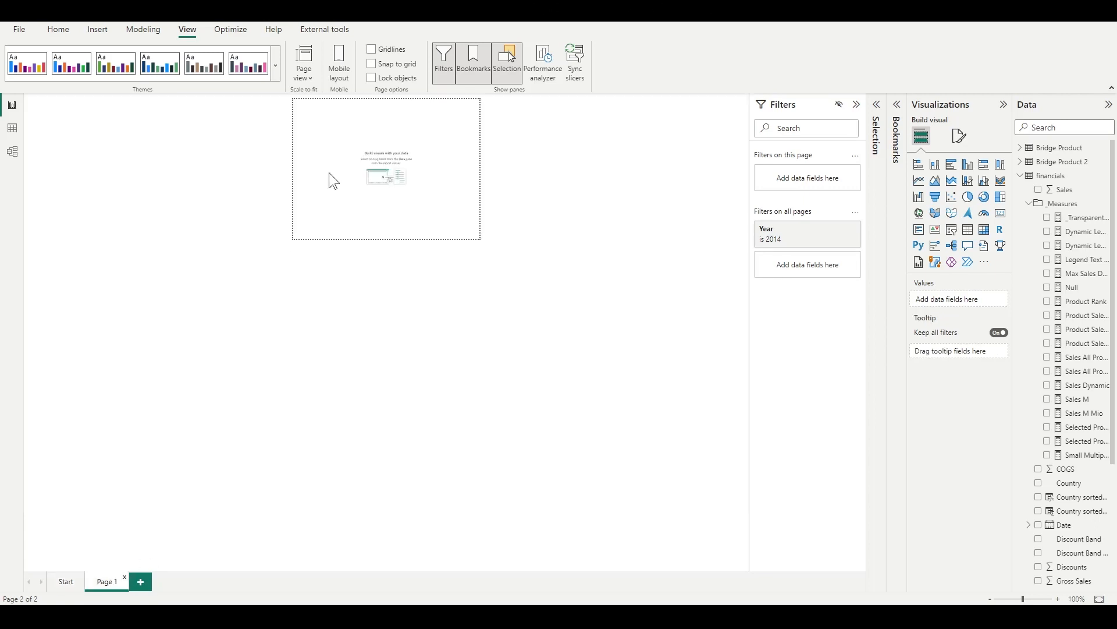
{"action": "left_click", "coordinate": [959, 136]}
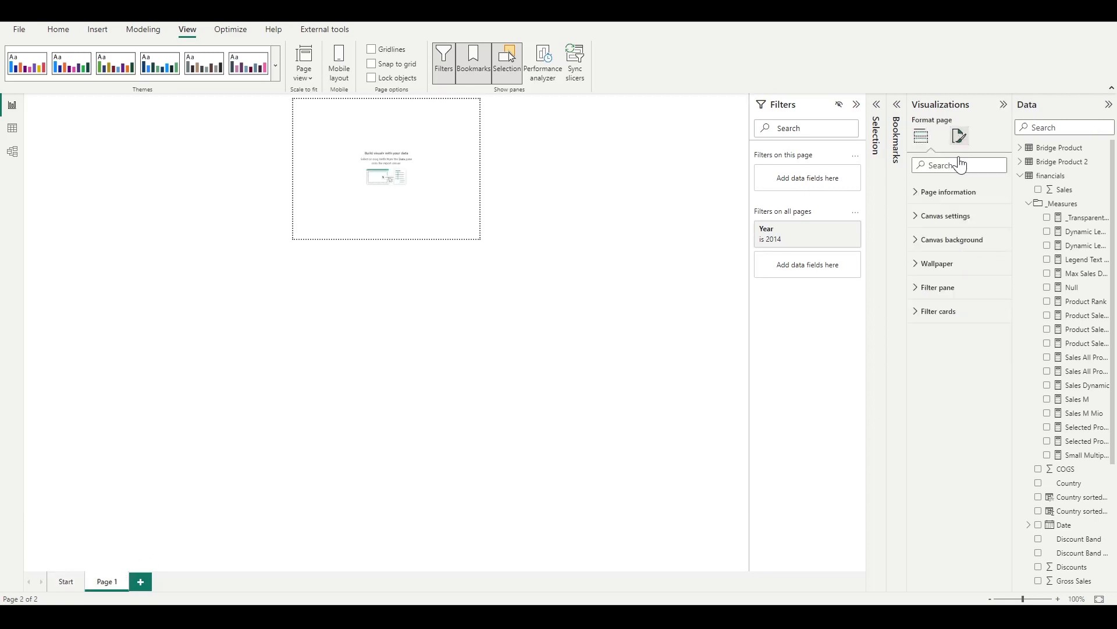
{"action": "left_click", "coordinate": [932, 239]}
{"action": "left_click", "coordinate": [939, 286]}
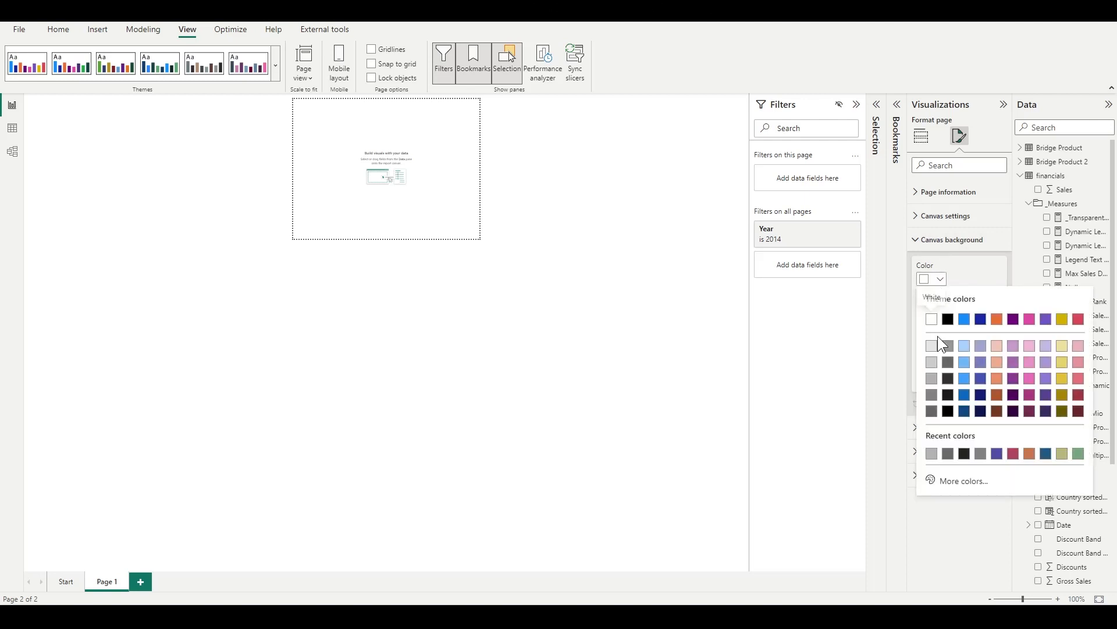
{"action": "left_click", "coordinate": [963, 482]}
{"action": "key", "text": "ctrl+v"}
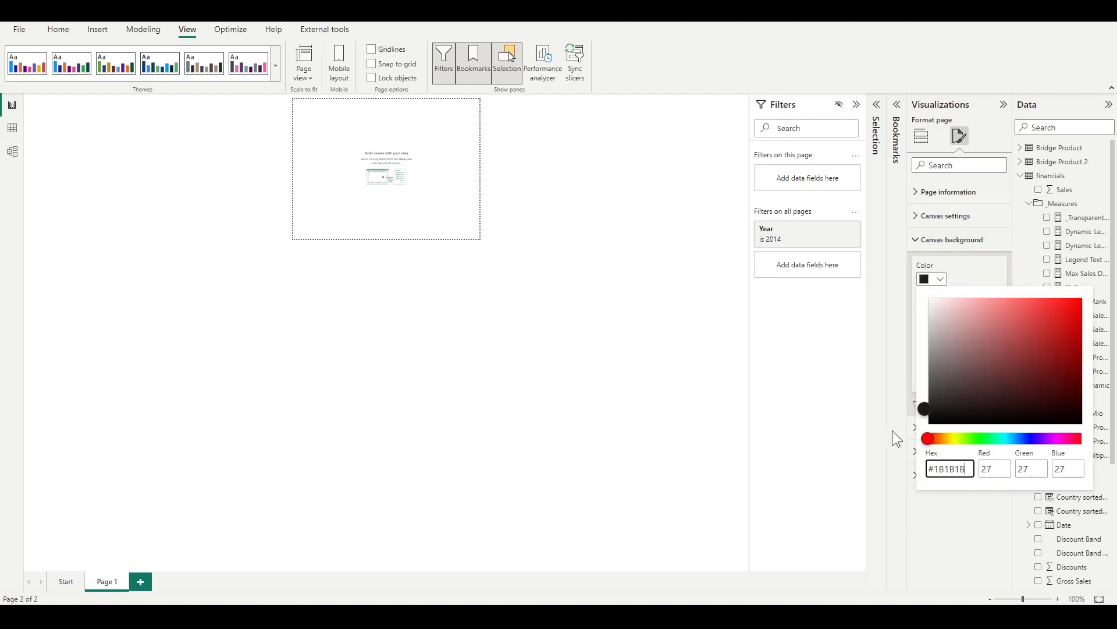
{"action": "left_click", "coordinate": [871, 443]}
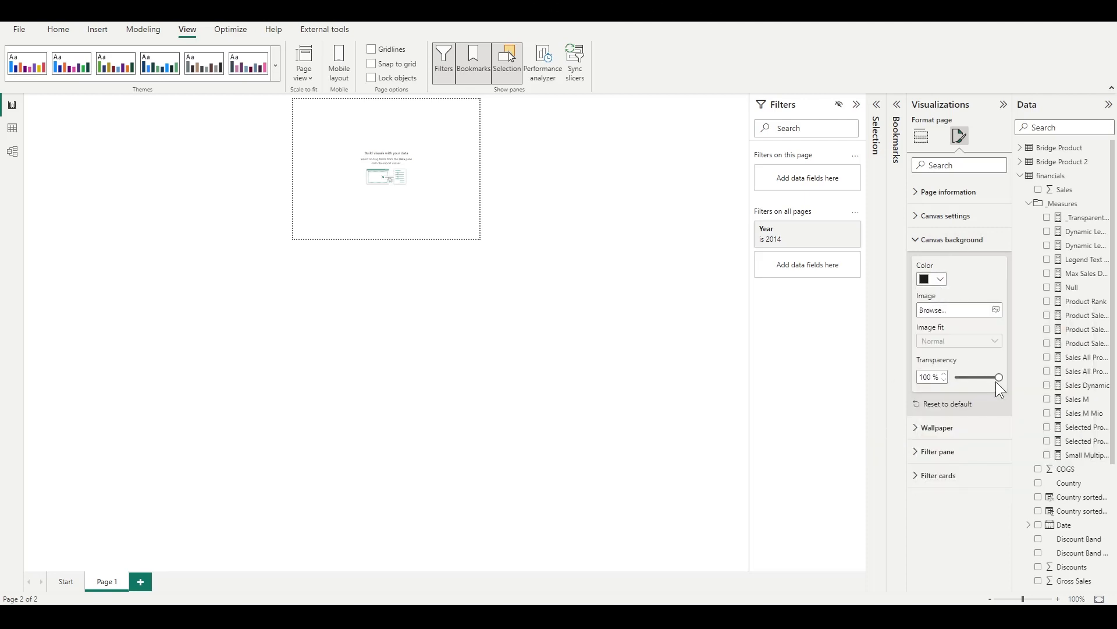
{"action": "left_click_drag", "start_coordinate": [998, 378], "coordinate": [894, 380]}
{"action": "left_click", "coordinate": [439, 186]}
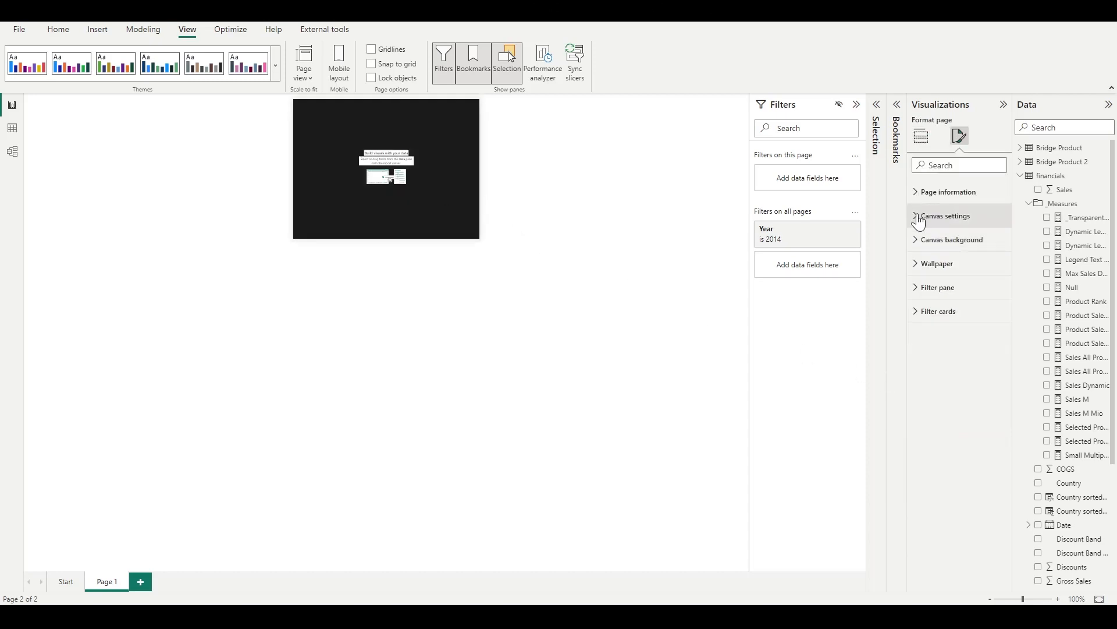
- Set Page 1's canvas type to Custom with a height of 220 px and a width of 550 px
{"action": "left_click", "coordinate": [920, 217]}
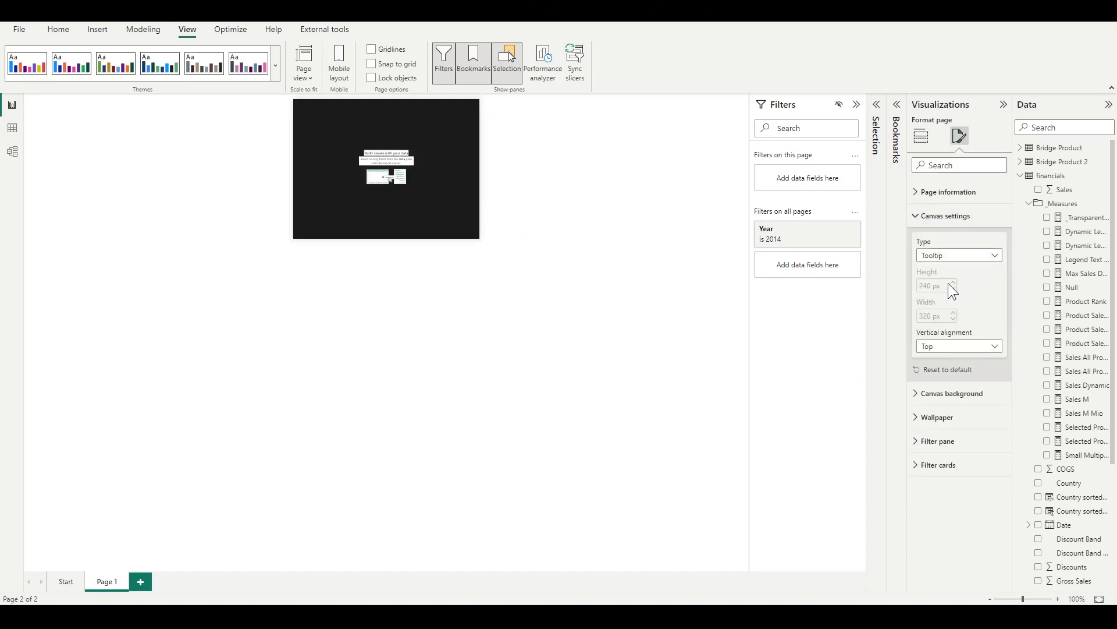
{"action": "left_click", "coordinate": [947, 256]}
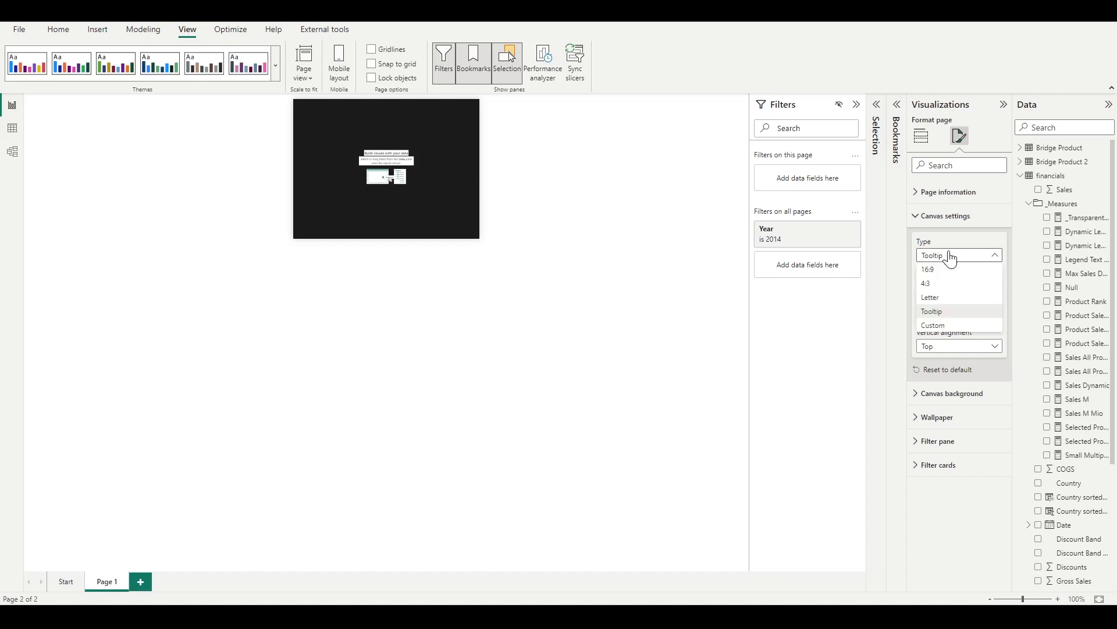
{"action": "left_click", "coordinate": [938, 326]}
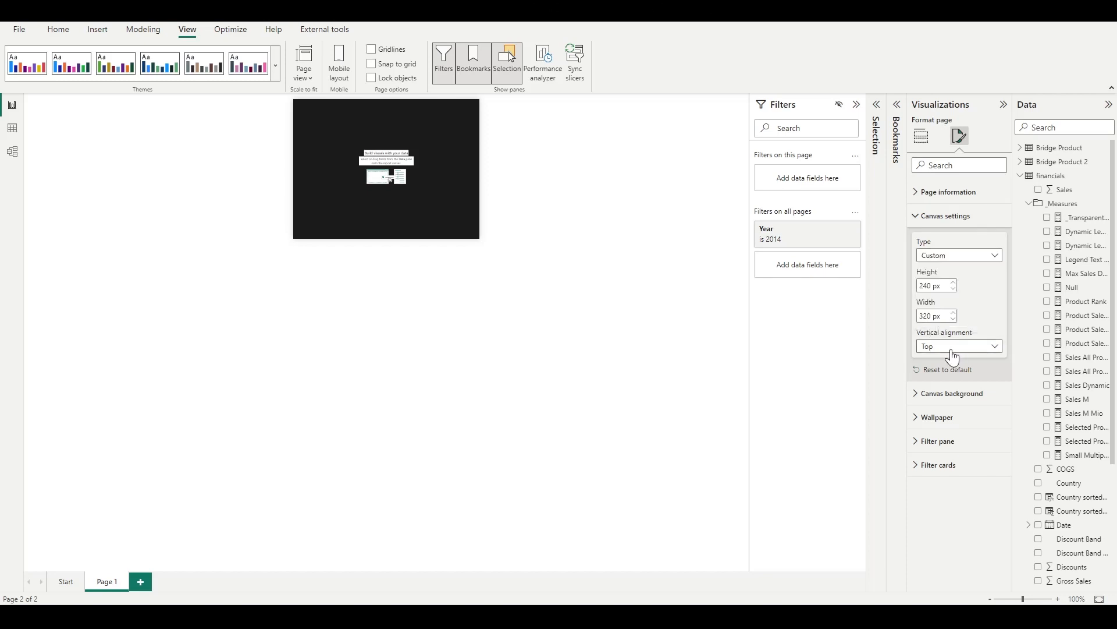
{"action": "left_click_drag", "start_coordinate": [938, 286], "coordinate": [894, 280]}
{"action": "type", "text": "220"}
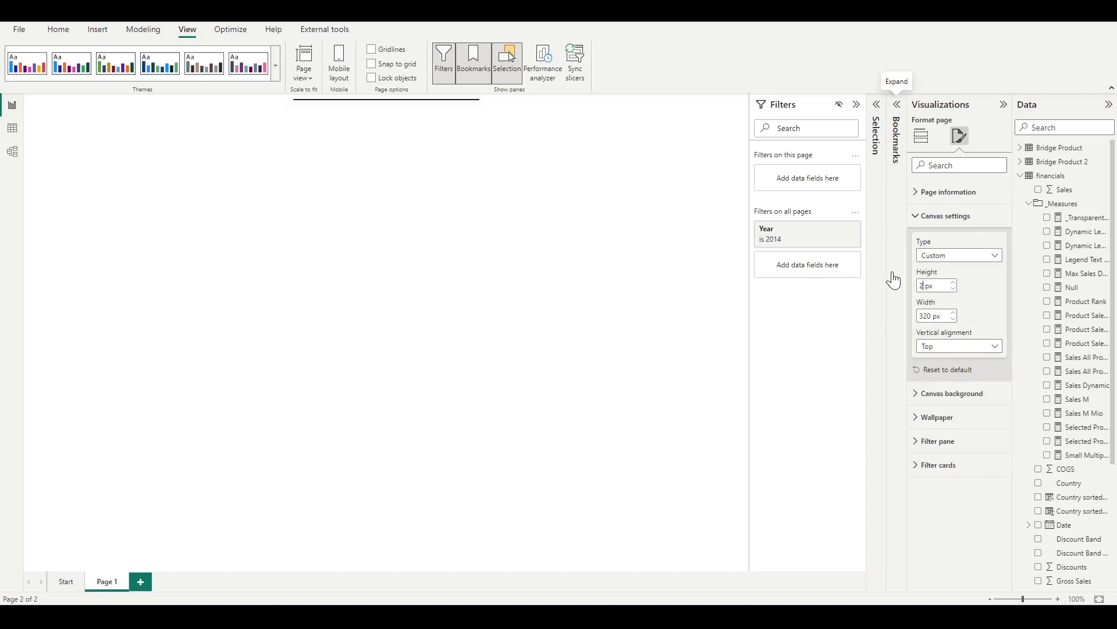
{"action": "left_click_drag", "start_coordinate": [930, 317], "coordinate": [848, 312]}
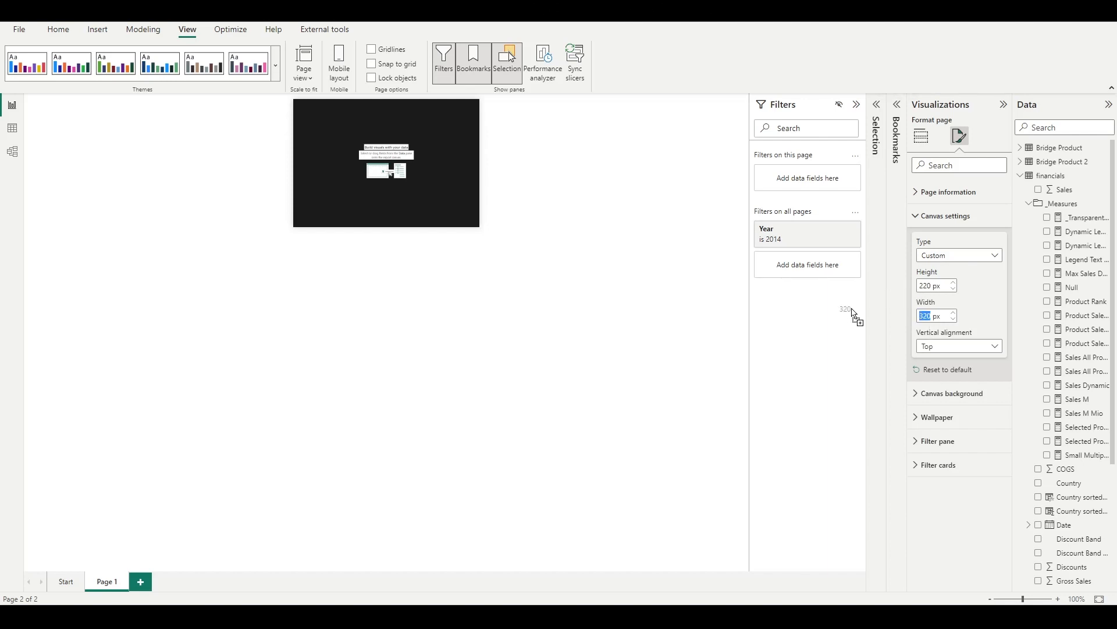
{"action": "type", "text": "550"}
{"action": "left_click", "coordinate": [403, 156]}
{"action": "scroll", "coordinate": [403, 156], "scroll_direction": "up", "scroll_amount": 7}
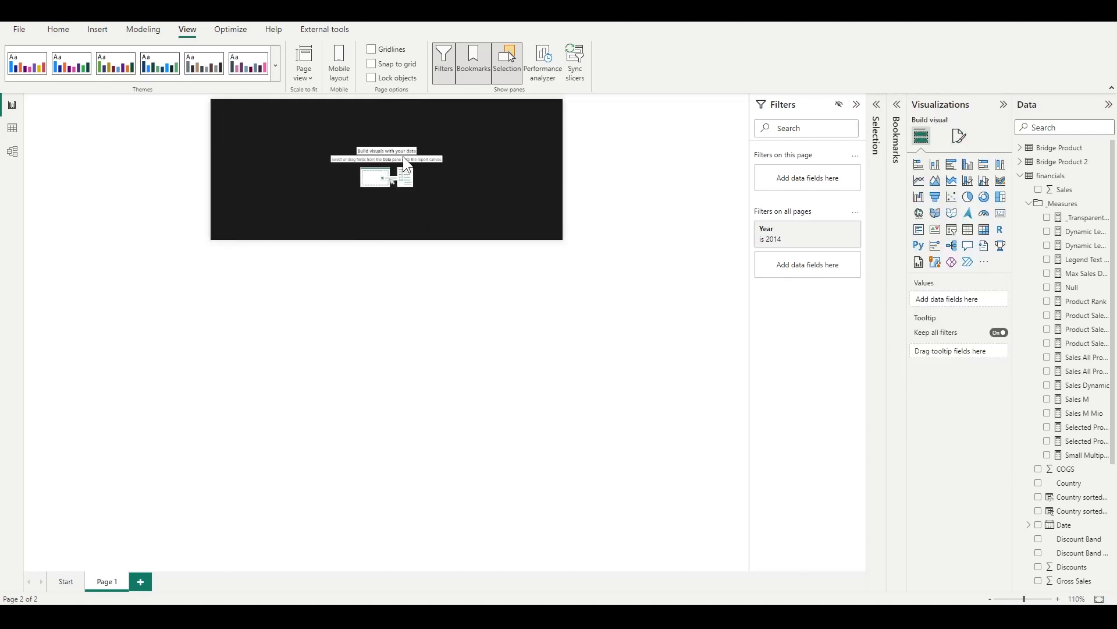
- Copy the small multiples column chart from the Start page and paste it onto Page 1
{"action": "left_click", "coordinate": [67, 582]}
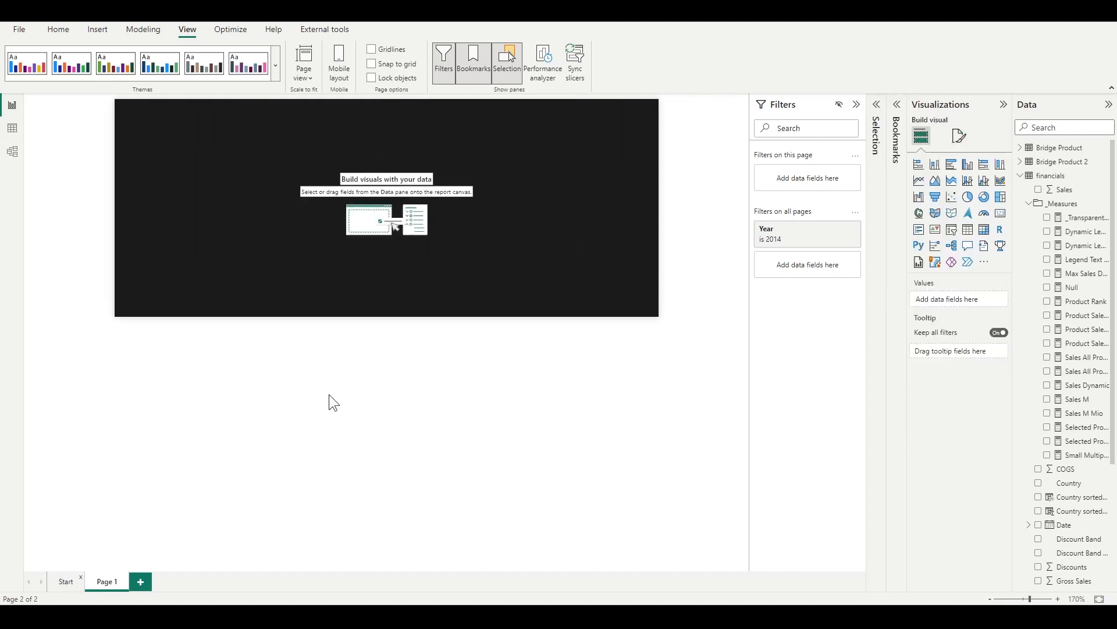
{"action": "scroll", "coordinate": [585, 233], "scroll_direction": "down", "scroll_amount": 3}
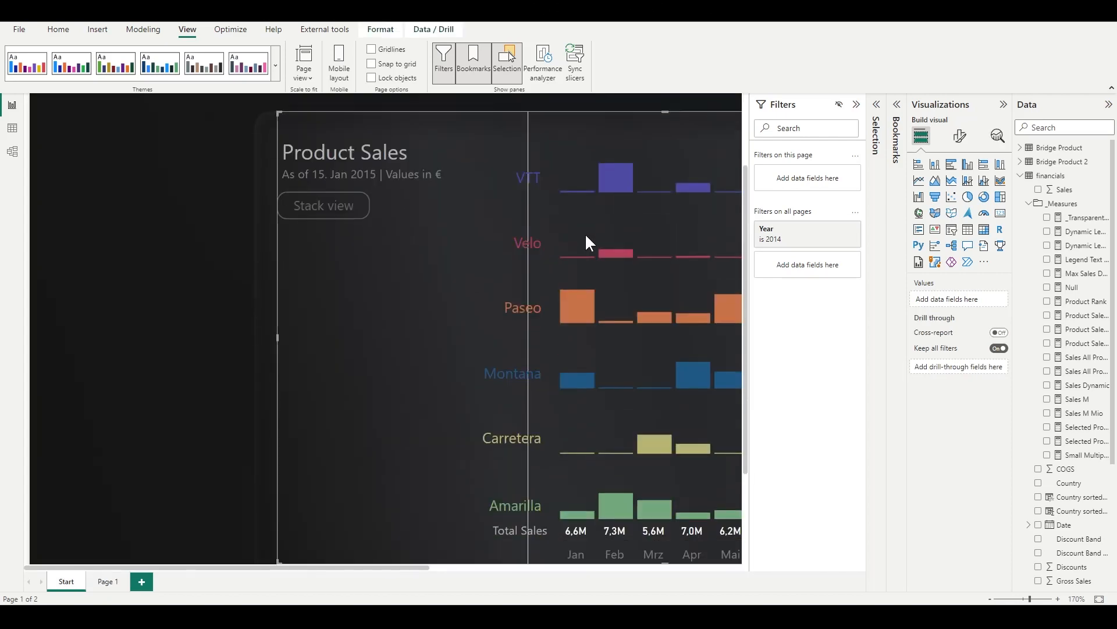
{"action": "left_click", "coordinate": [585, 233]}
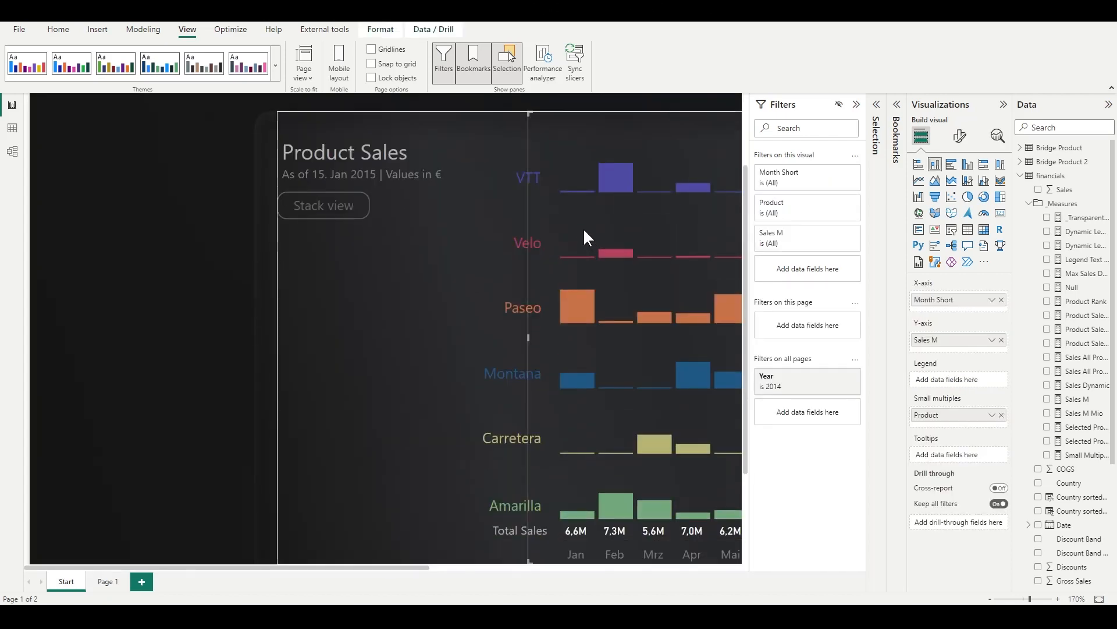
{"action": "left_click", "coordinate": [107, 580]}
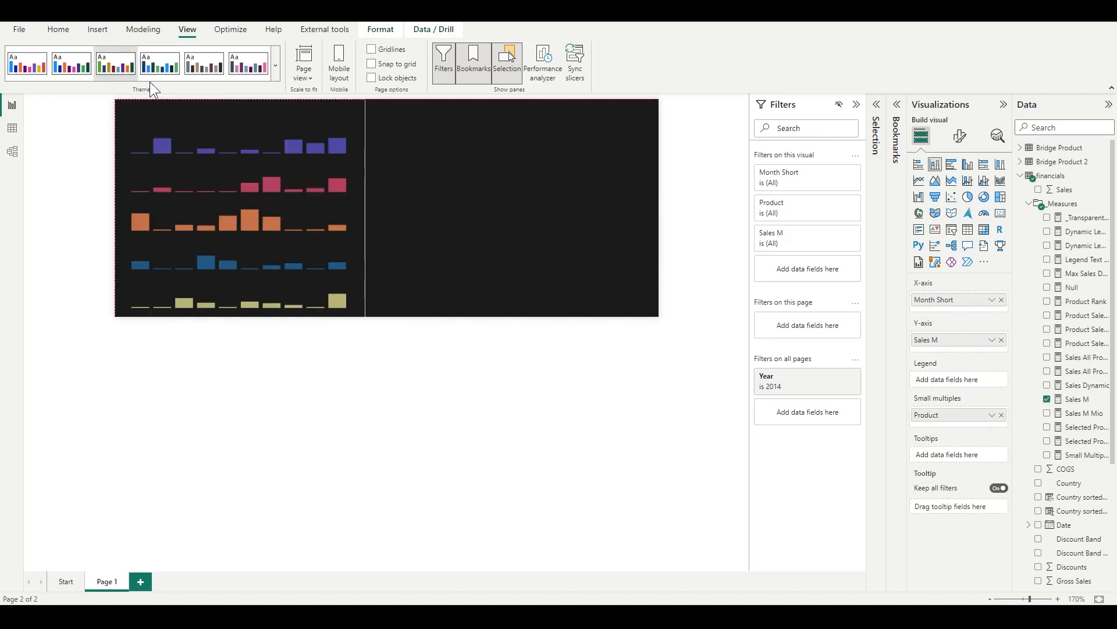
{"action": "left_click", "coordinate": [339, 160]}
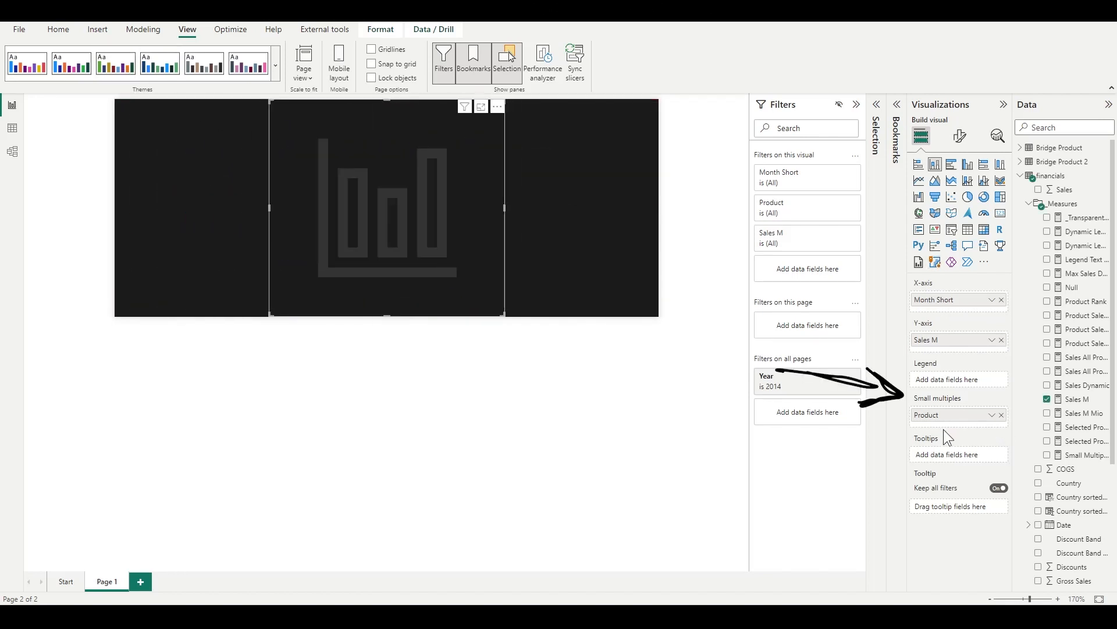
- Move Product from Small multiples to Legend and fit the chart to the page width, leaving a narrow strip beneath it
{"action": "left_click_drag", "start_coordinate": [937, 418], "coordinate": [943, 379]}
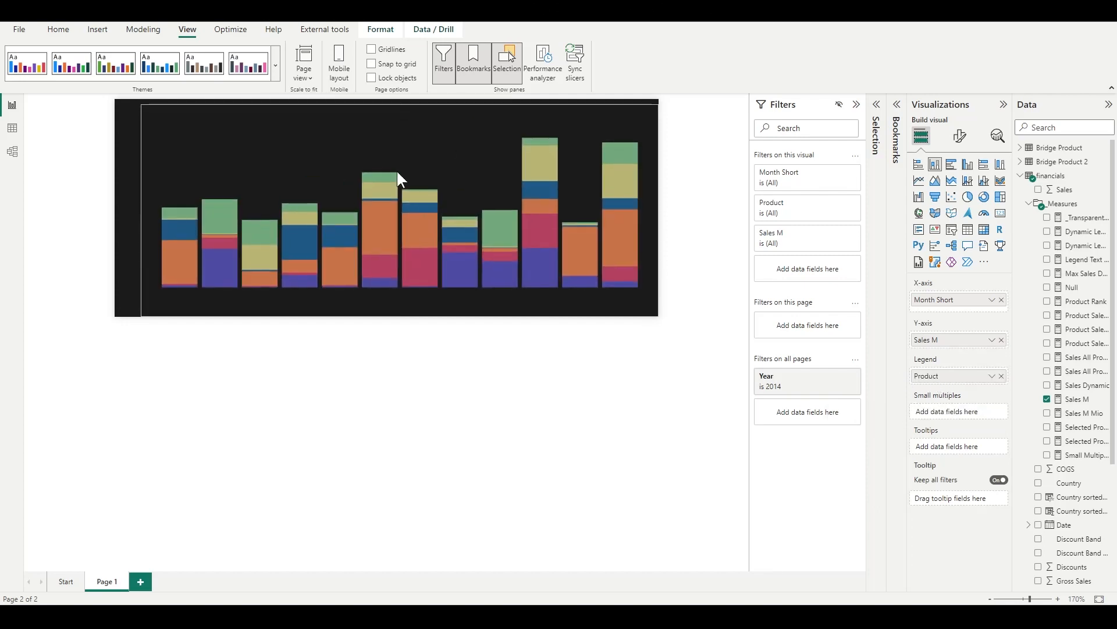
{"action": "left_click_drag", "start_coordinate": [406, 316], "coordinate": [398, 305]}
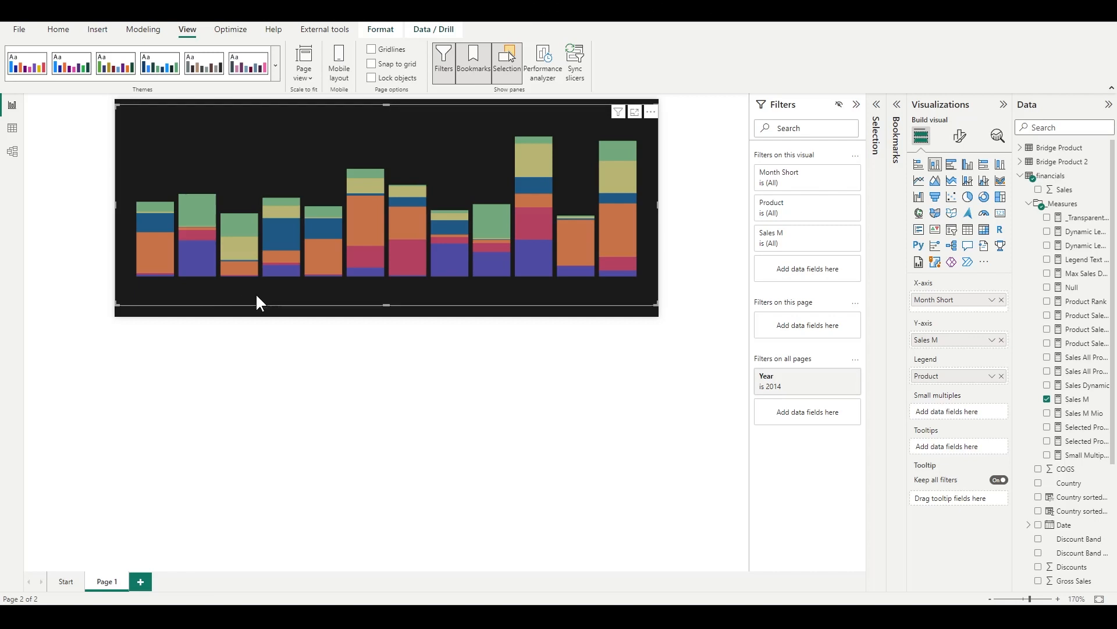
{"action": "left_click_drag", "start_coordinate": [257, 295], "coordinate": [369, 291]}
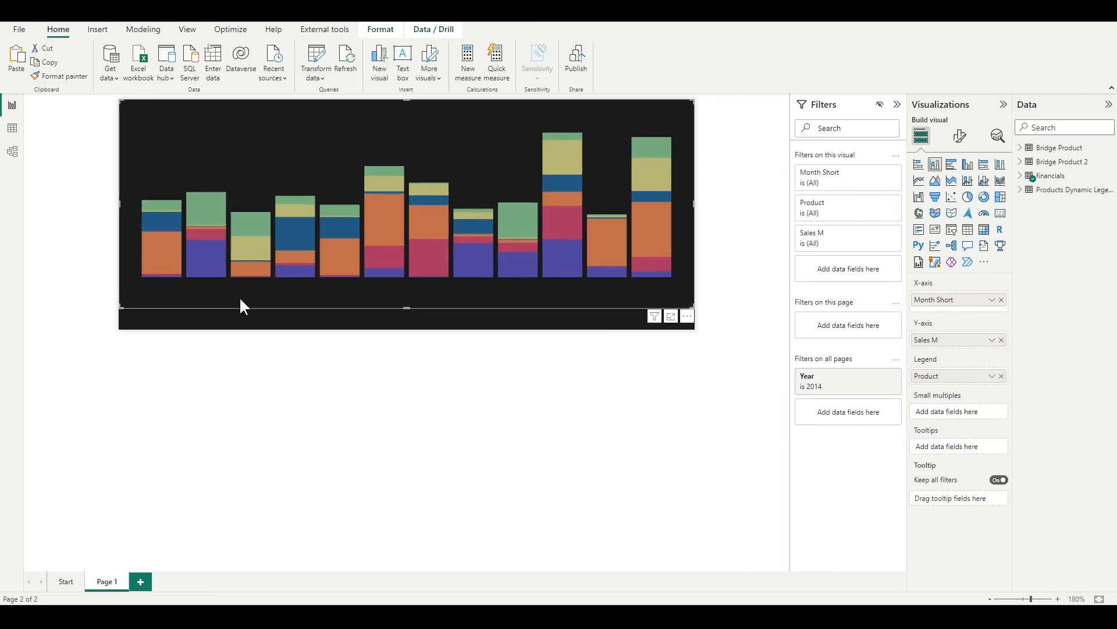
- Duplicate the stacked chart, align the copy with the page's lower edge, and remove Product from the copy's Legend
{"action": "left_click_drag", "start_coordinate": [241, 301], "coordinate": [280, 328]}
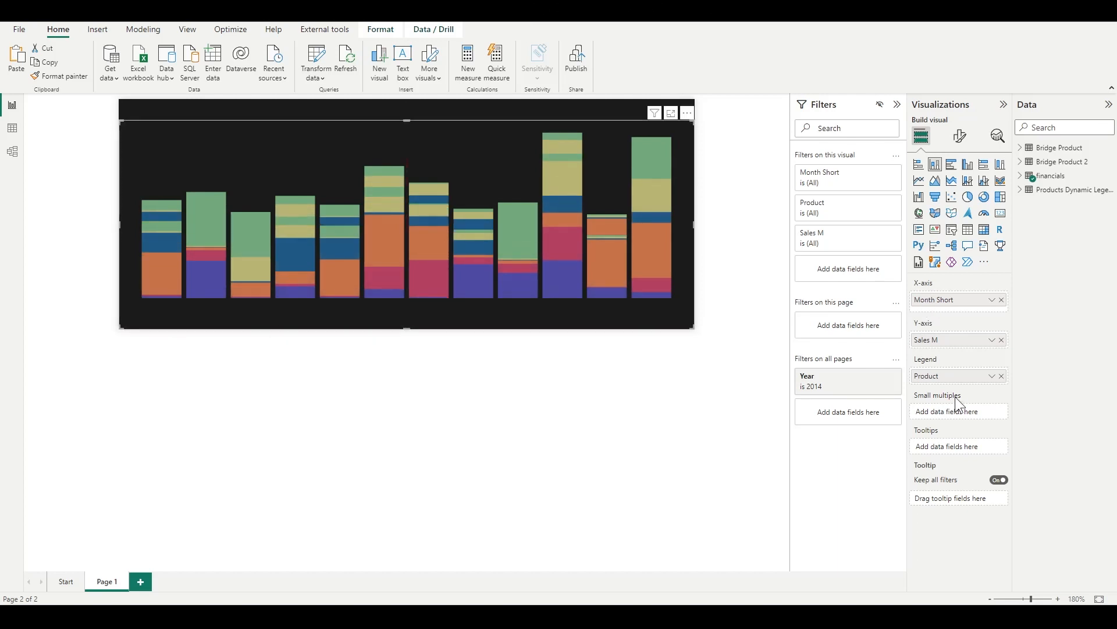
{"action": "left_click", "coordinate": [1001, 376]}
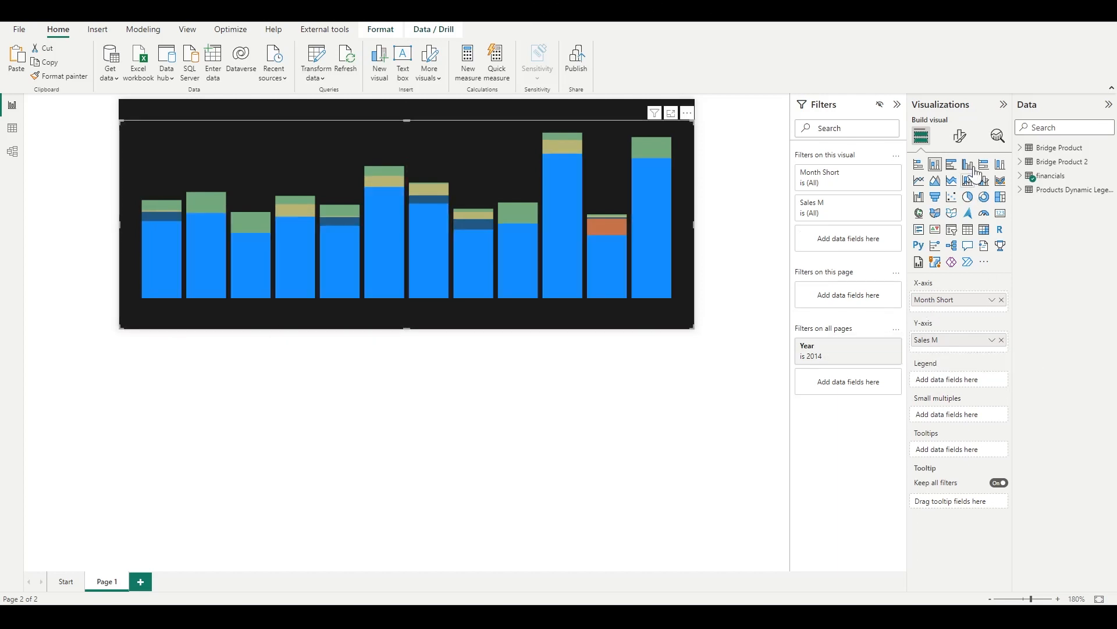
- Try to base the duplicate chart's column color on the _Transparent color field value, and check the error details
{"action": "left_click", "coordinate": [959, 136]}
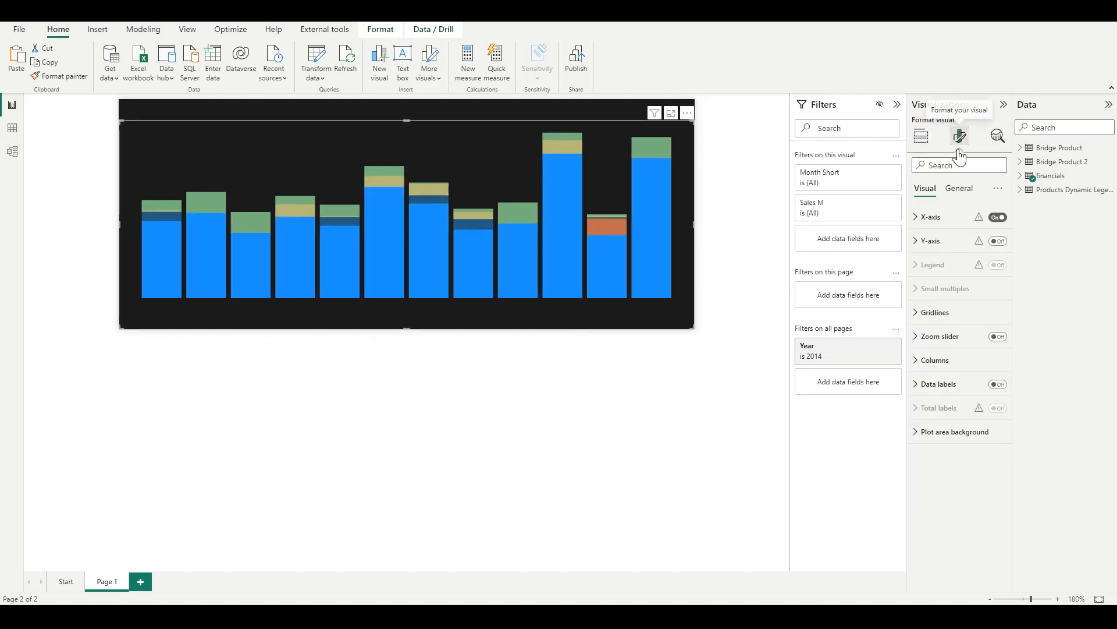
{"action": "left_click", "coordinate": [918, 361]}
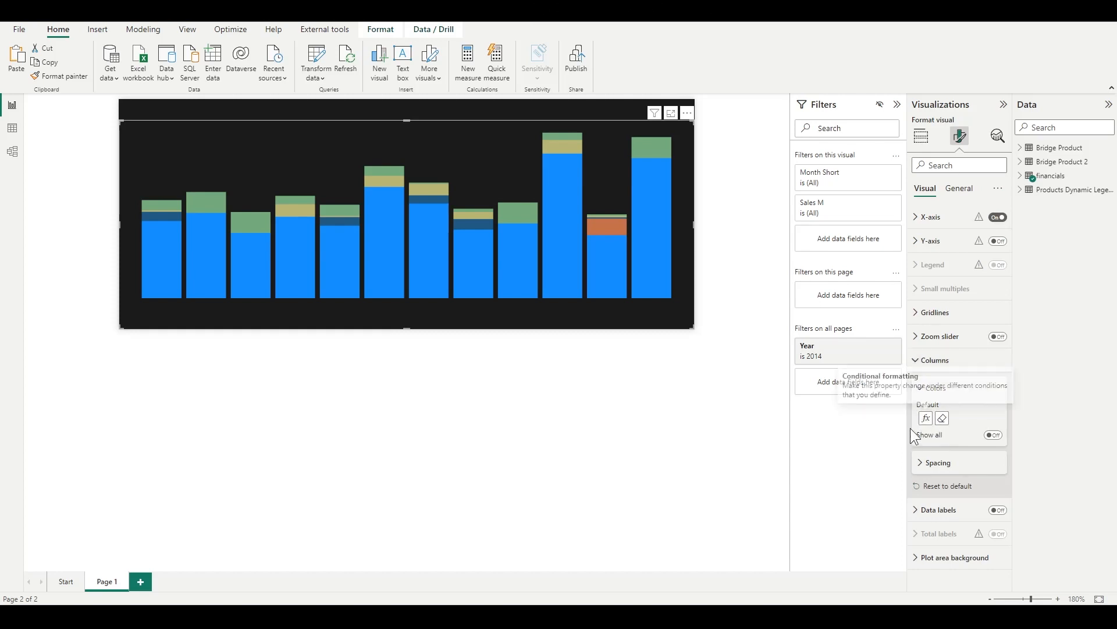
{"action": "left_click", "coordinate": [926, 418]}
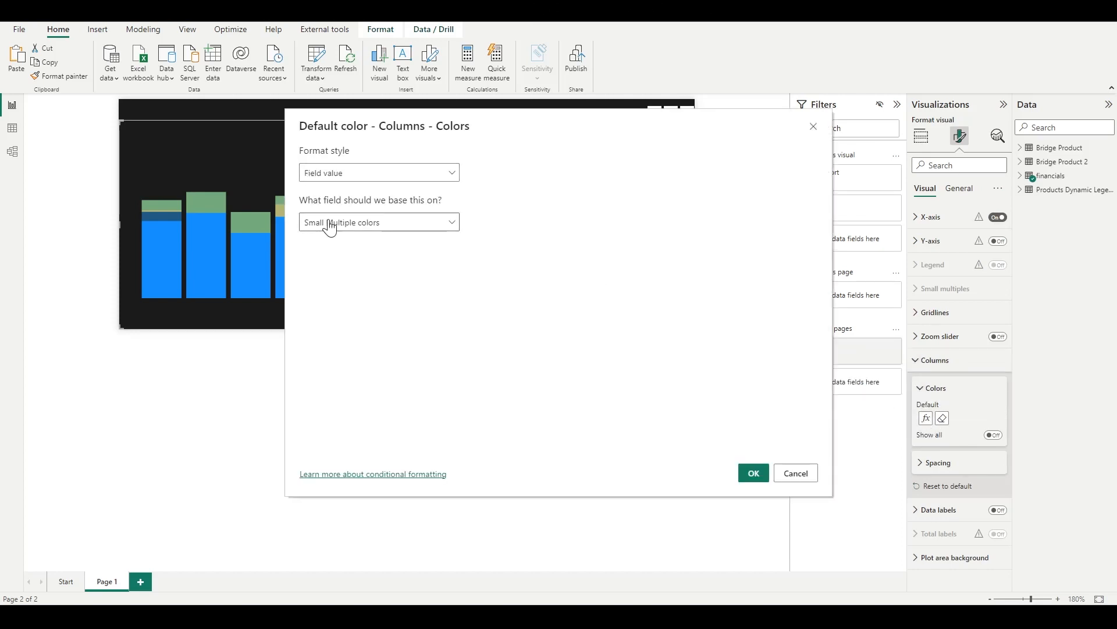
{"action": "left_click", "coordinate": [330, 227]}
{"action": "left_click", "coordinate": [308, 292]}
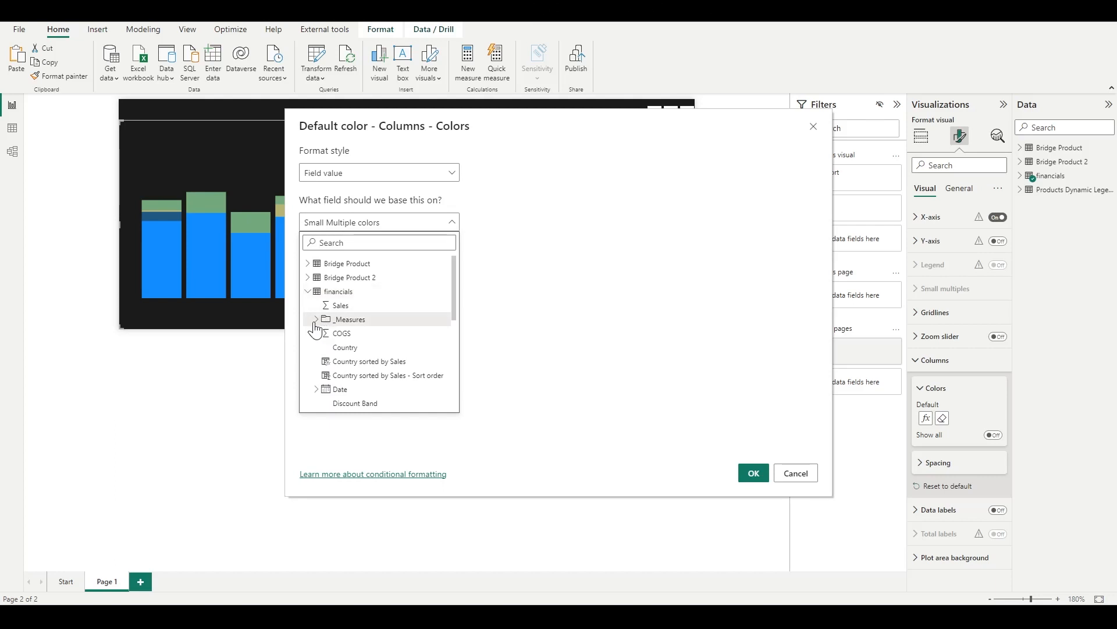
{"action": "left_click", "coordinate": [316, 320]}
{"action": "left_click", "coordinate": [359, 333]}
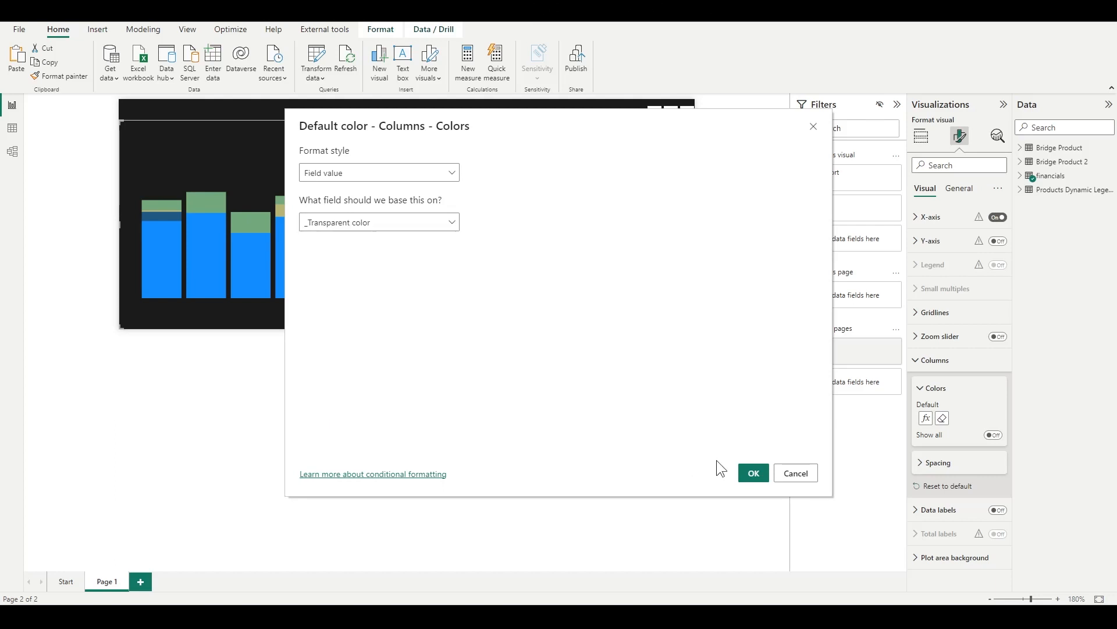
{"action": "left_click", "coordinate": [751, 472]}
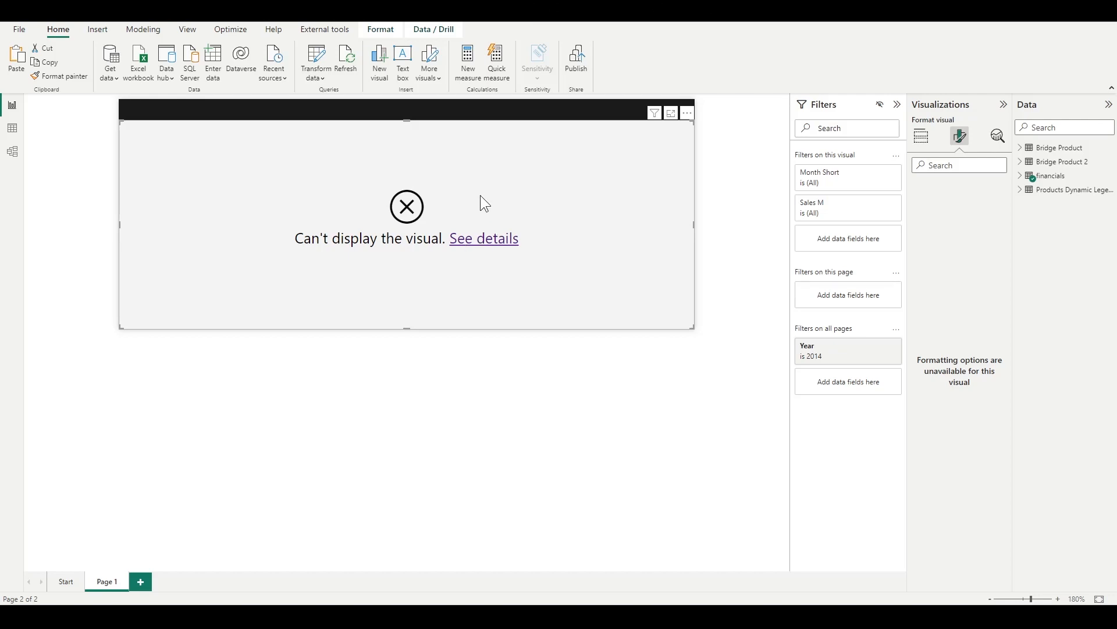
{"action": "left_click", "coordinate": [492, 240]}
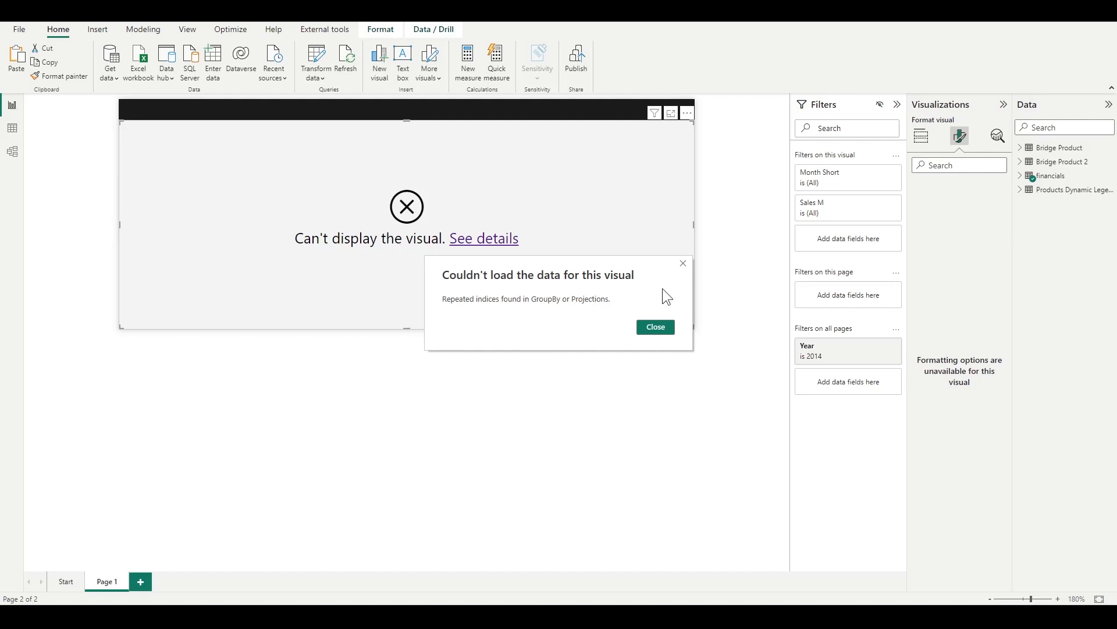
{"action": "left_click", "coordinate": [684, 265]}
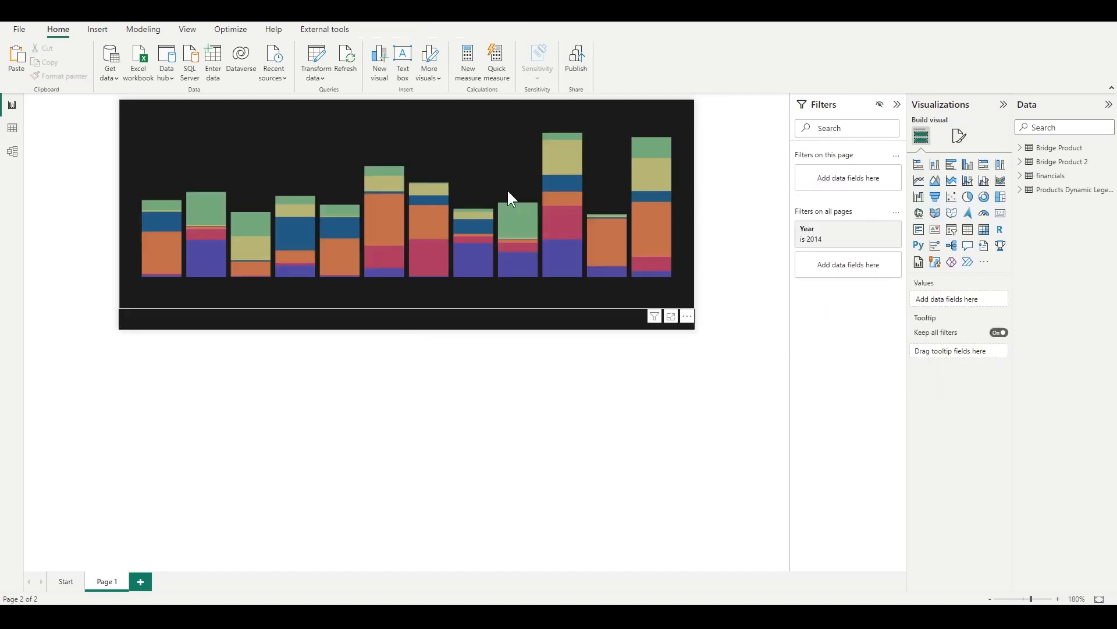
- Examine the stacked chart and its Total Sales row on the Start page, and return to Page 1
{"action": "left_click", "coordinate": [67, 581]}
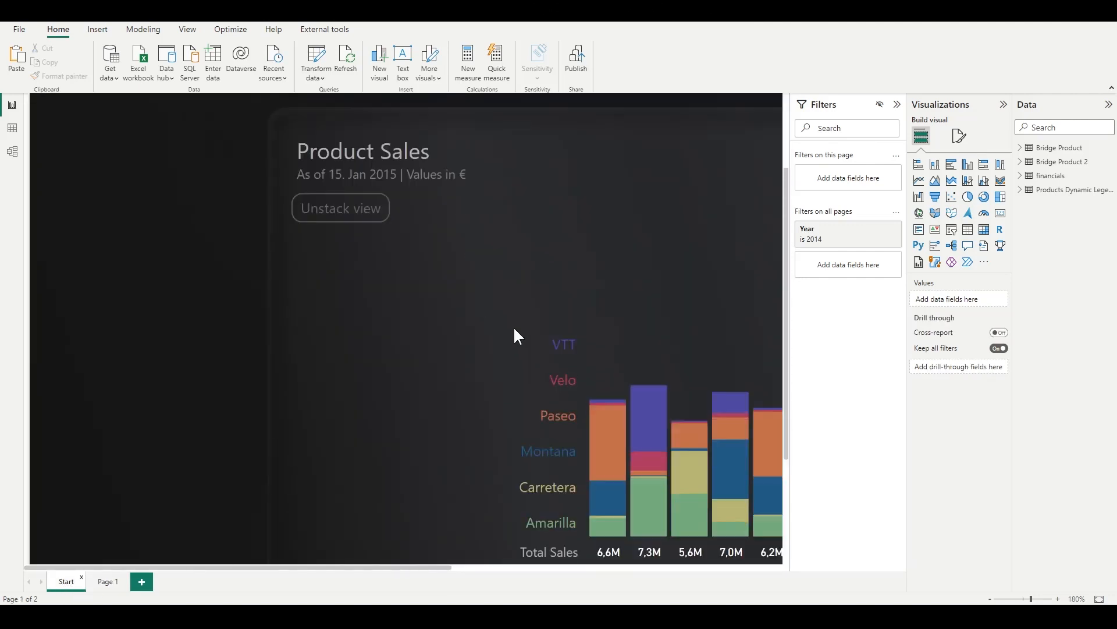
{"action": "scroll", "coordinate": [541, 345], "scroll_direction": "right", "scroll_amount": 5}
{"action": "left_click", "coordinate": [467, 424]}
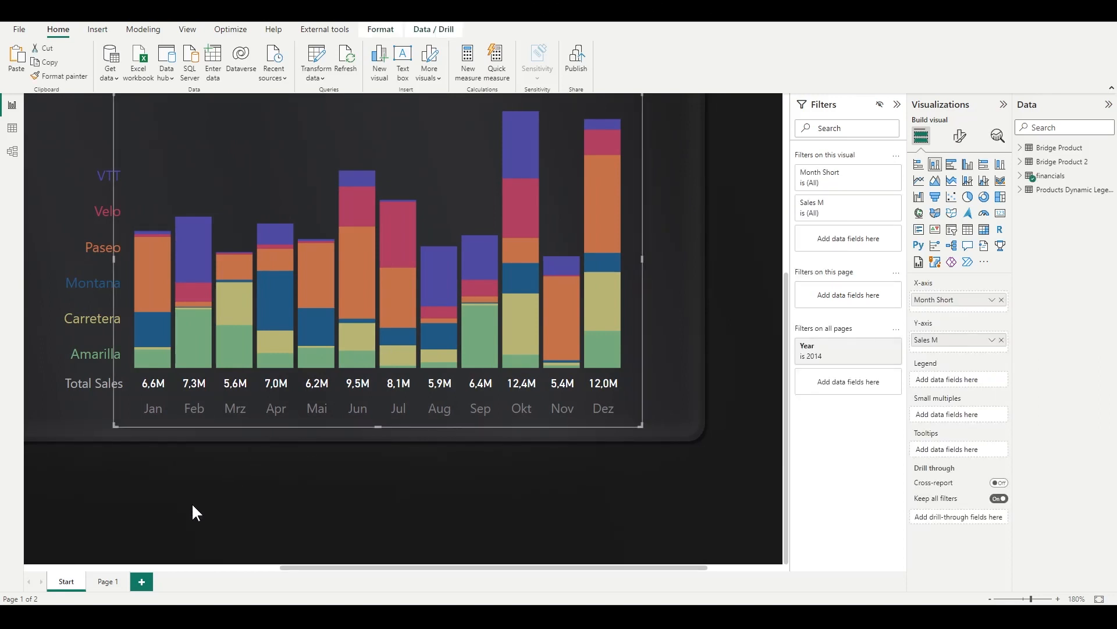
{"action": "left_click", "coordinate": [95, 580]}
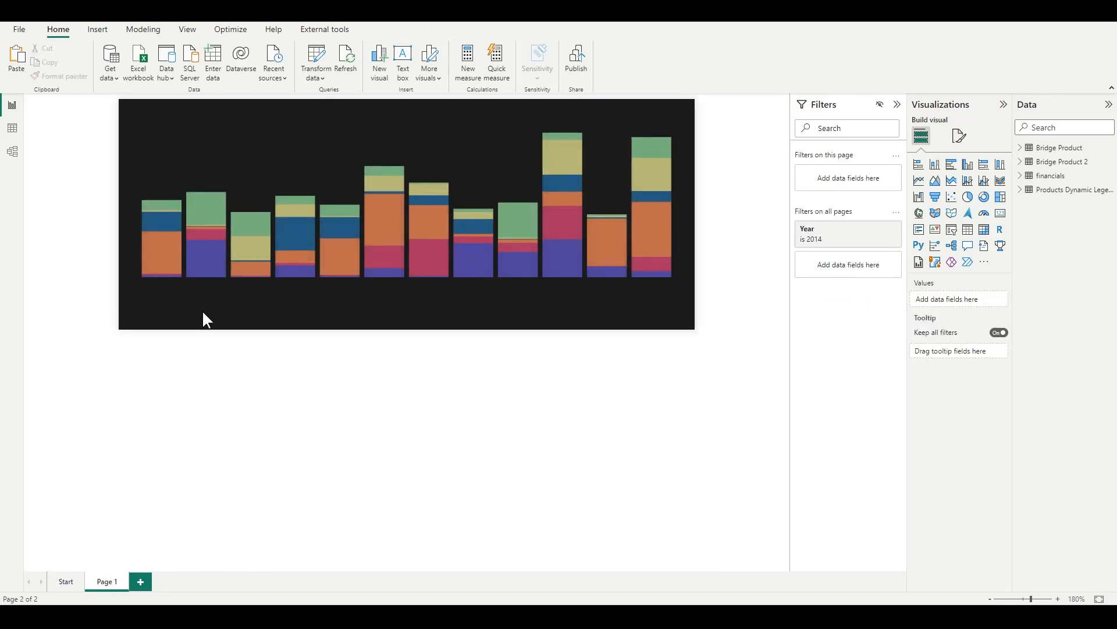
- Stretch the duplicate chart without a legend to full page width along the lower edge, showing monthly totals and month labels beneath the stacked columns
{"action": "left_click", "coordinate": [273, 168]}
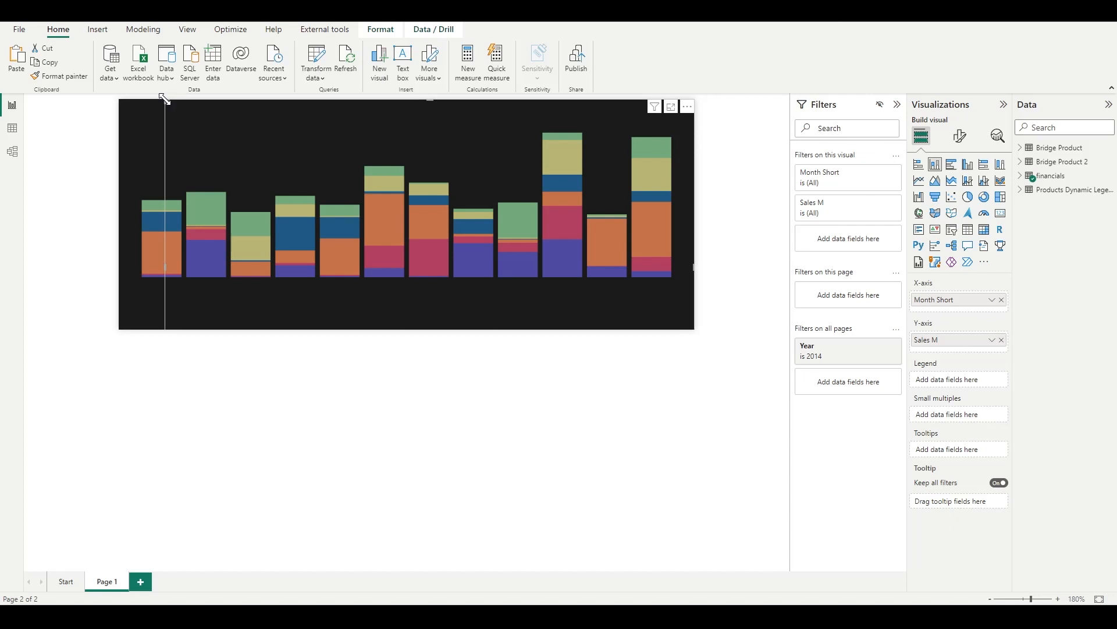
{"action": "left_click_drag", "start_coordinate": [358, 242], "coordinate": [370, 250]}
{"action": "left_click_drag", "start_coordinate": [421, 281], "coordinate": [124, 179]}
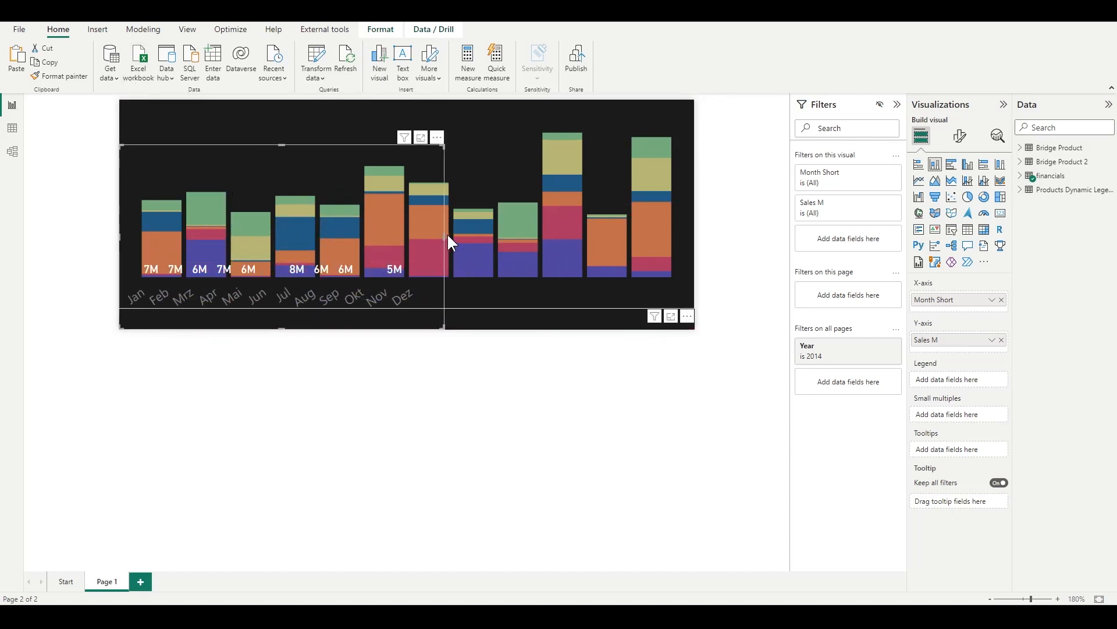
{"action": "left_click_drag", "start_coordinate": [444, 235], "coordinate": [682, 251]}
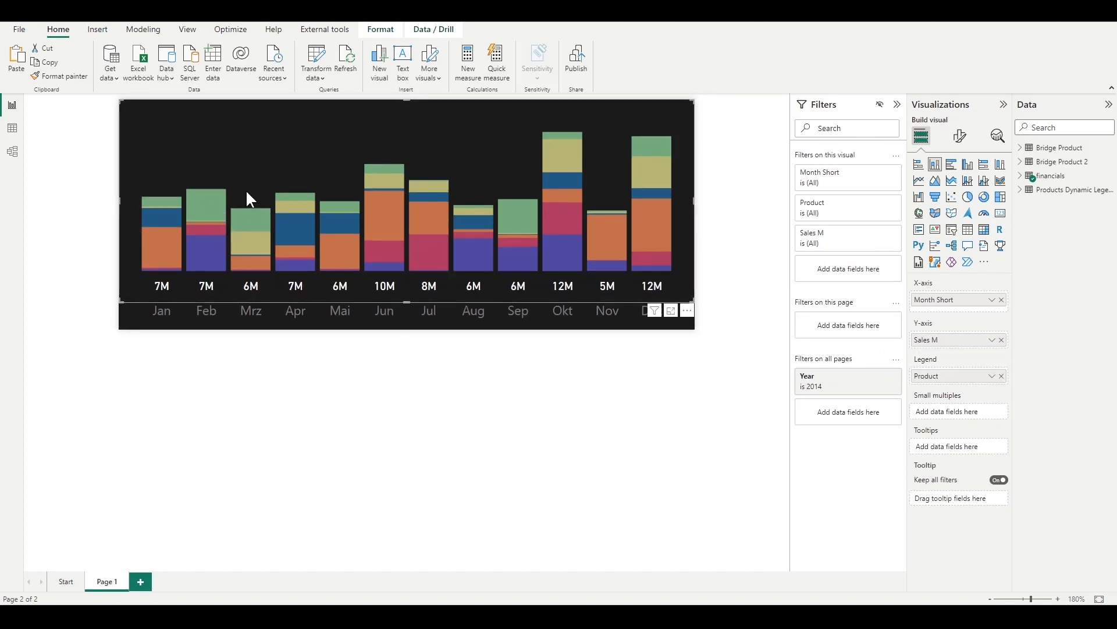
{"action": "left_click", "coordinate": [469, 326]}
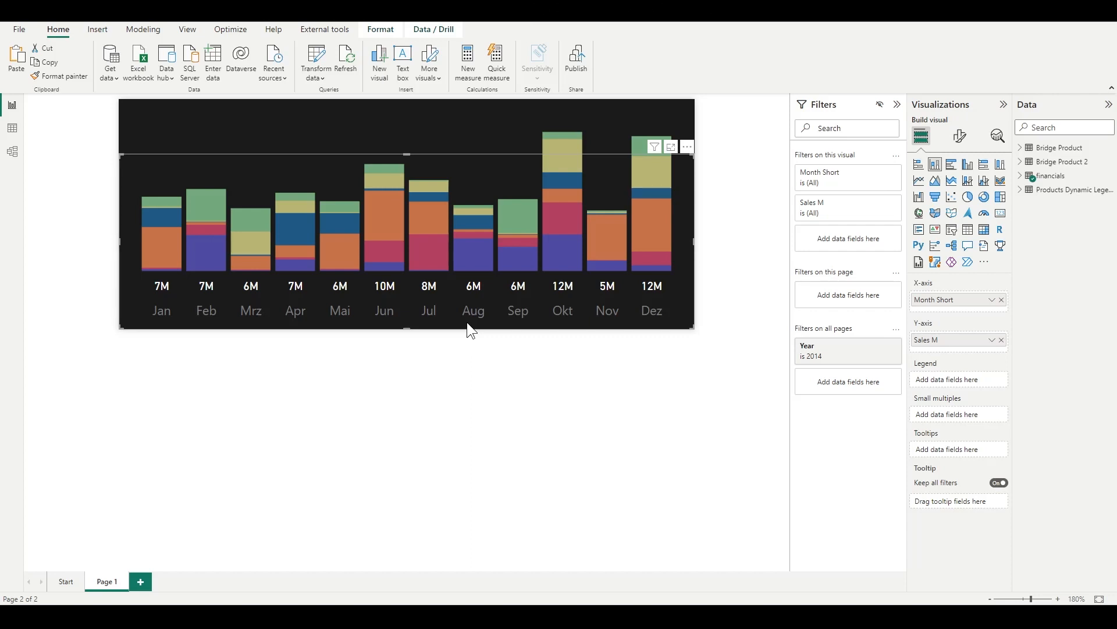
{"action": "left_click", "coordinate": [154, 489]}
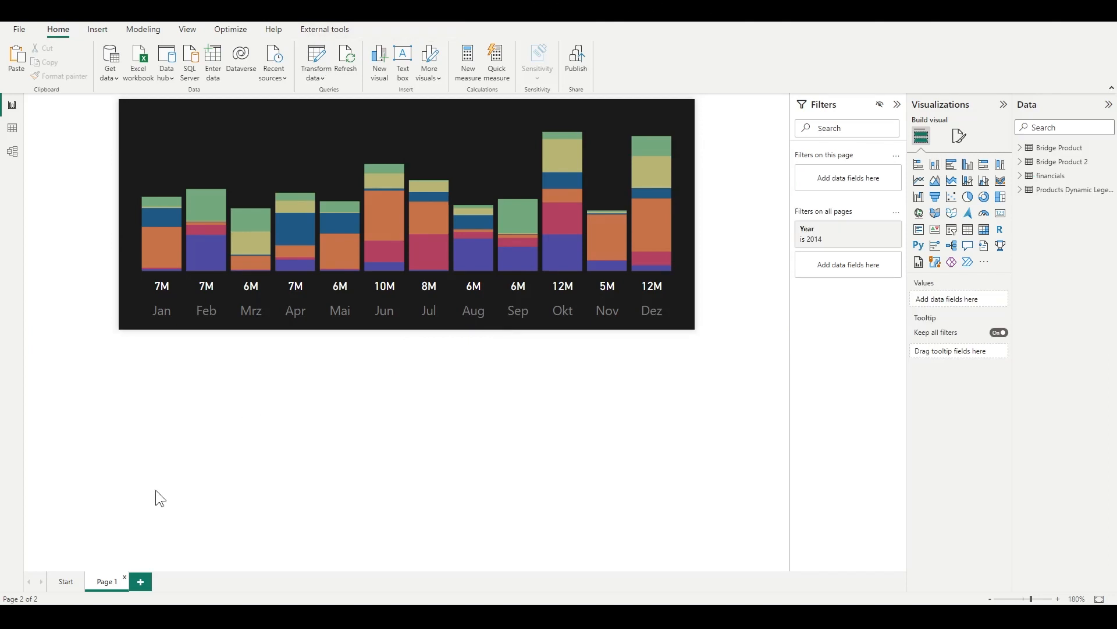
- Switch the Start page to the unstacked view and set the small multiples chart's report page tooltip to Page 1
{"action": "left_click", "coordinate": [60, 582]}
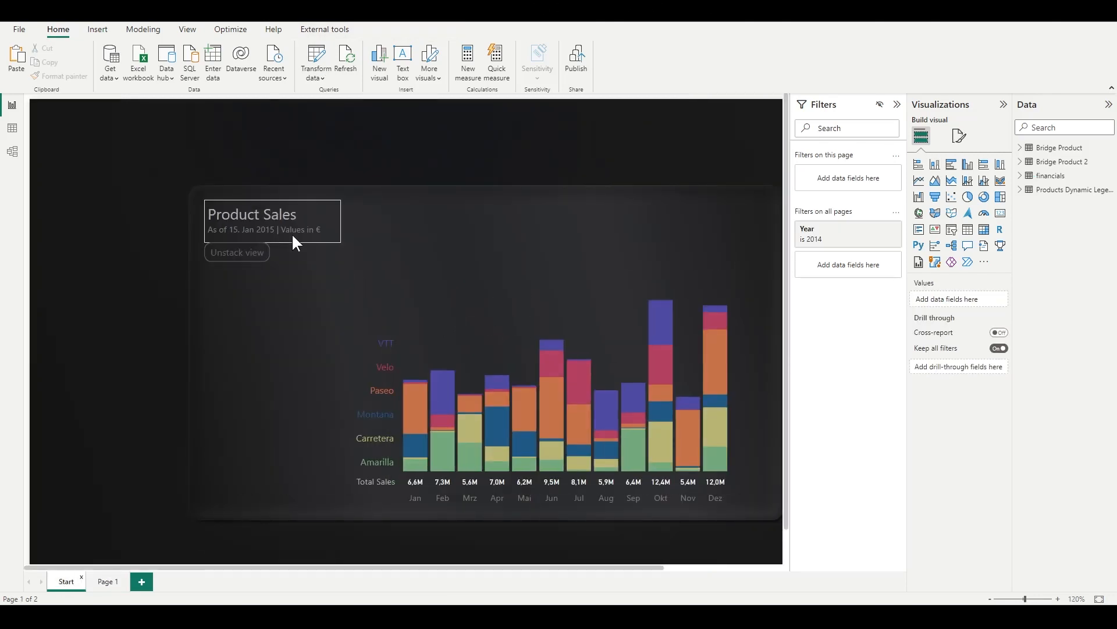
{"action": "left_click", "coordinate": [238, 256], "text": "ctrl"}
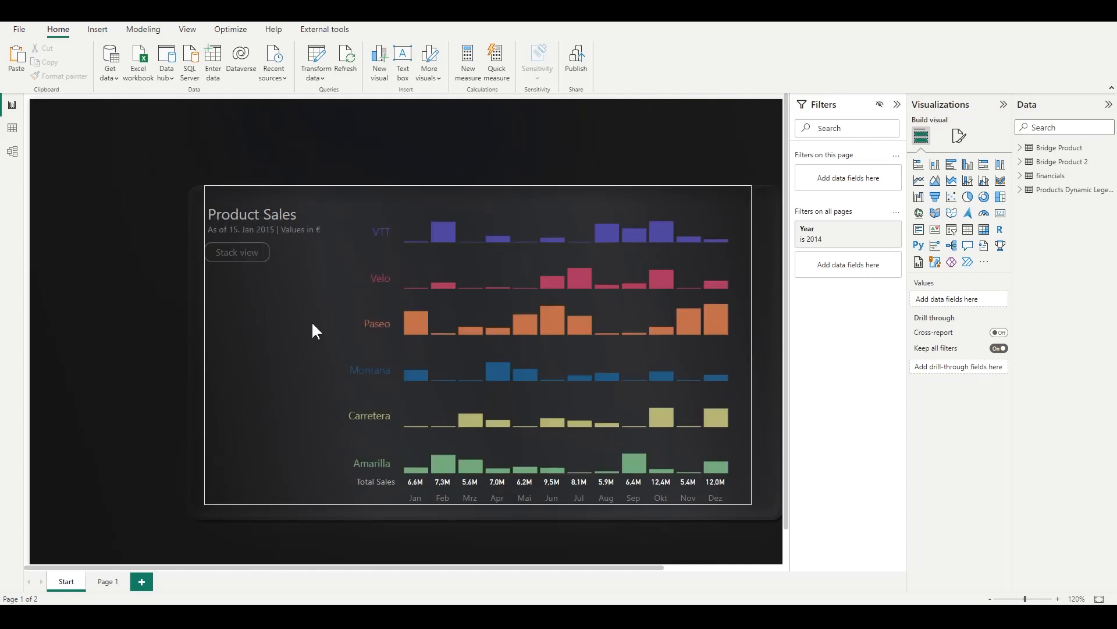
{"action": "left_click", "coordinate": [445, 187]}
{"action": "left_click", "coordinate": [444, 188]}
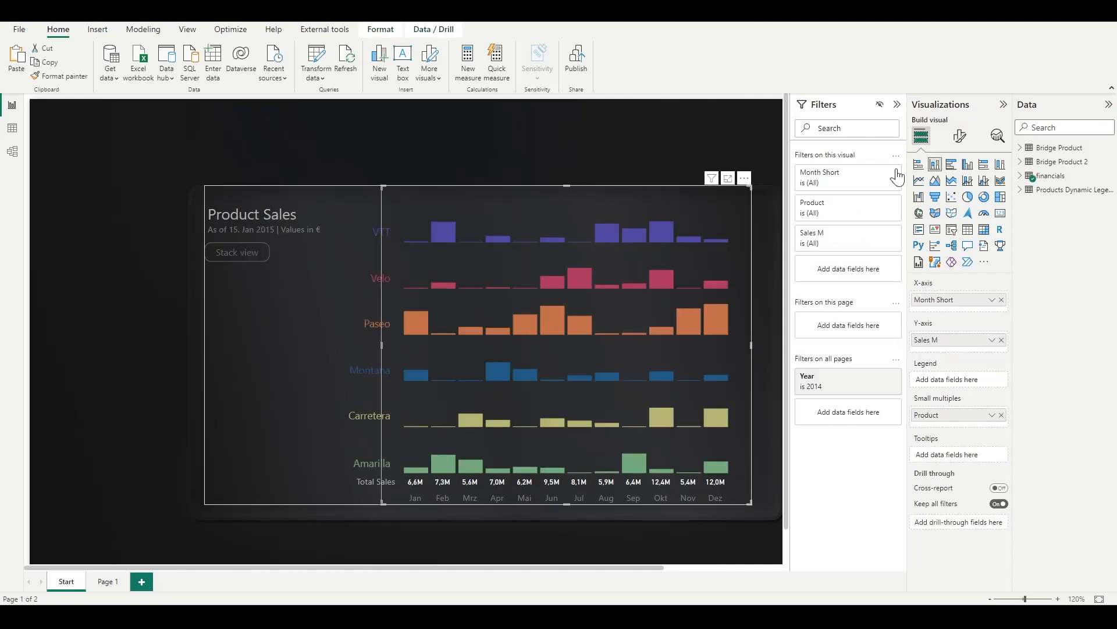
{"action": "left_click", "coordinate": [961, 144]}
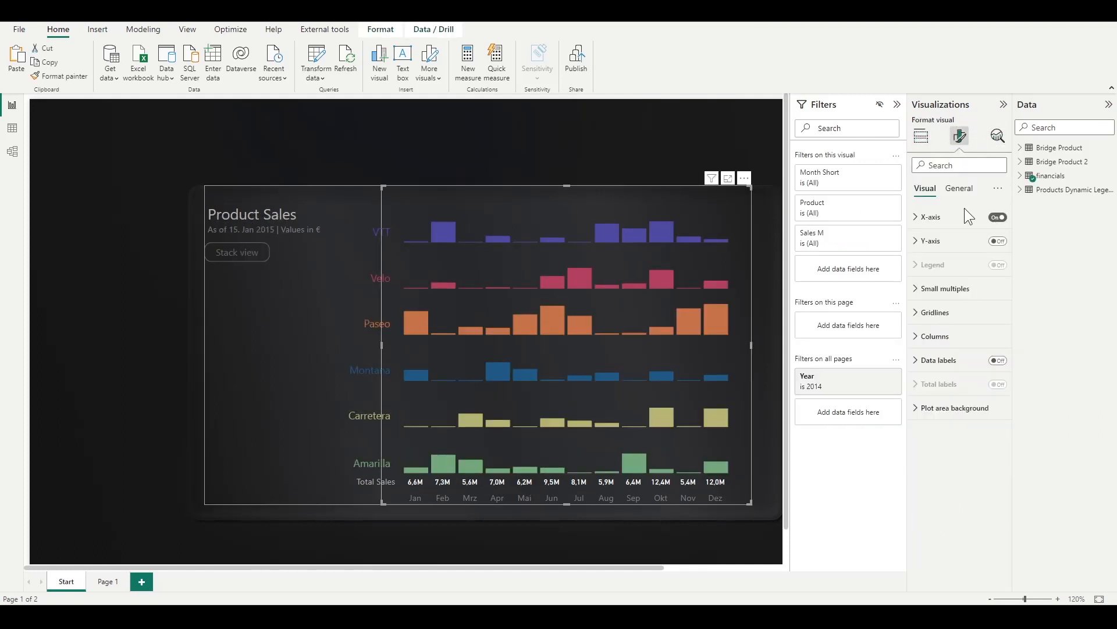
{"action": "left_click", "coordinate": [959, 188]}
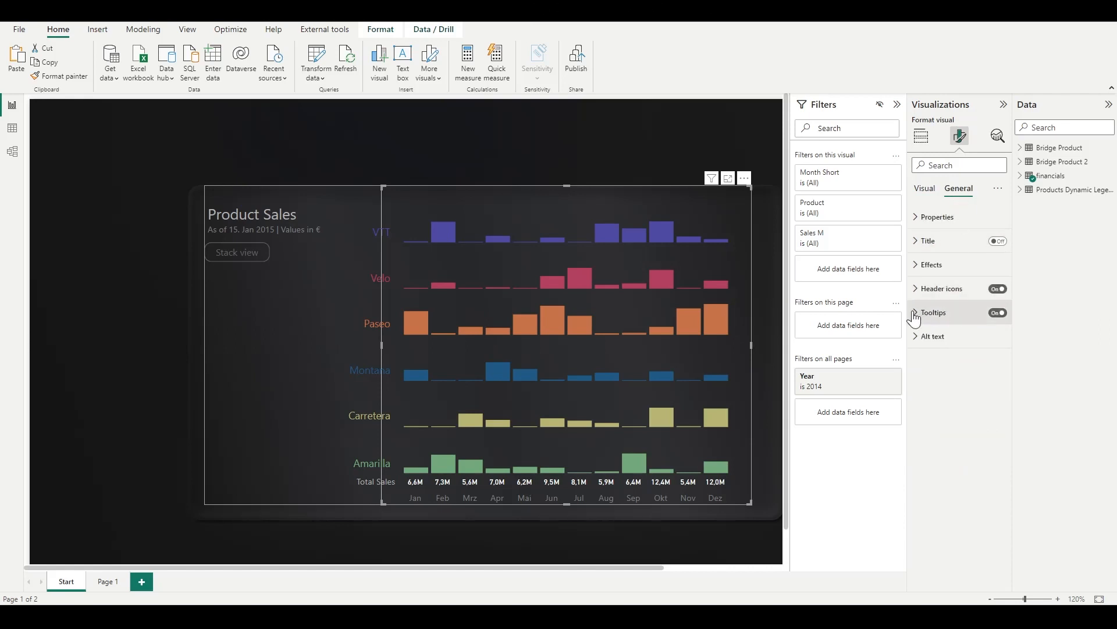
{"action": "left_click", "coordinate": [951, 315]}
{"action": "left_click", "coordinate": [937, 400]}
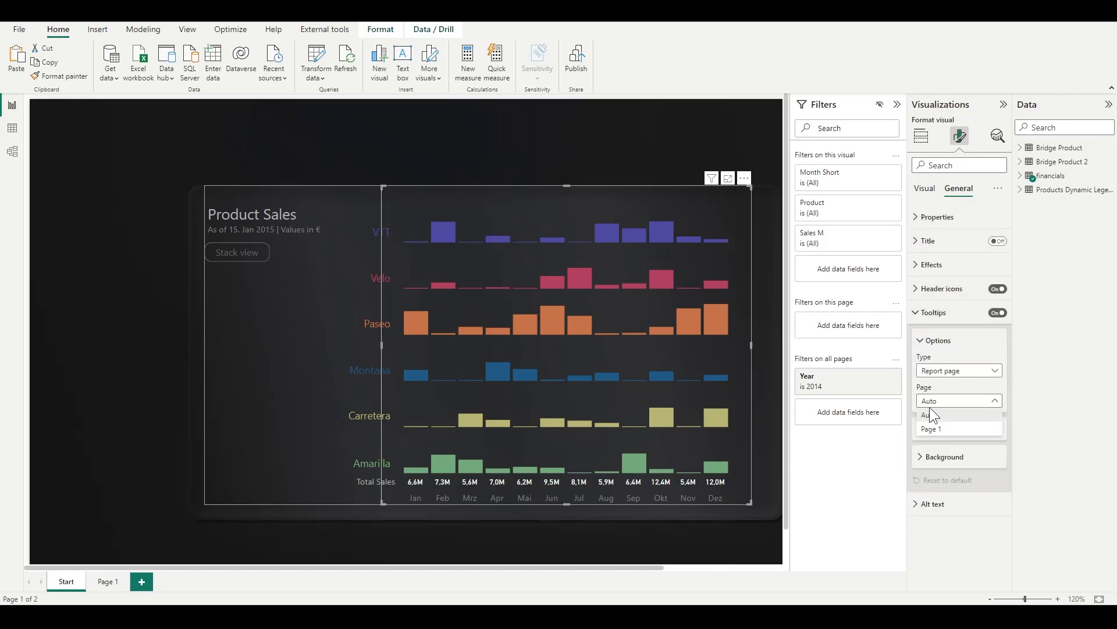
{"action": "left_click", "coordinate": [931, 429]}
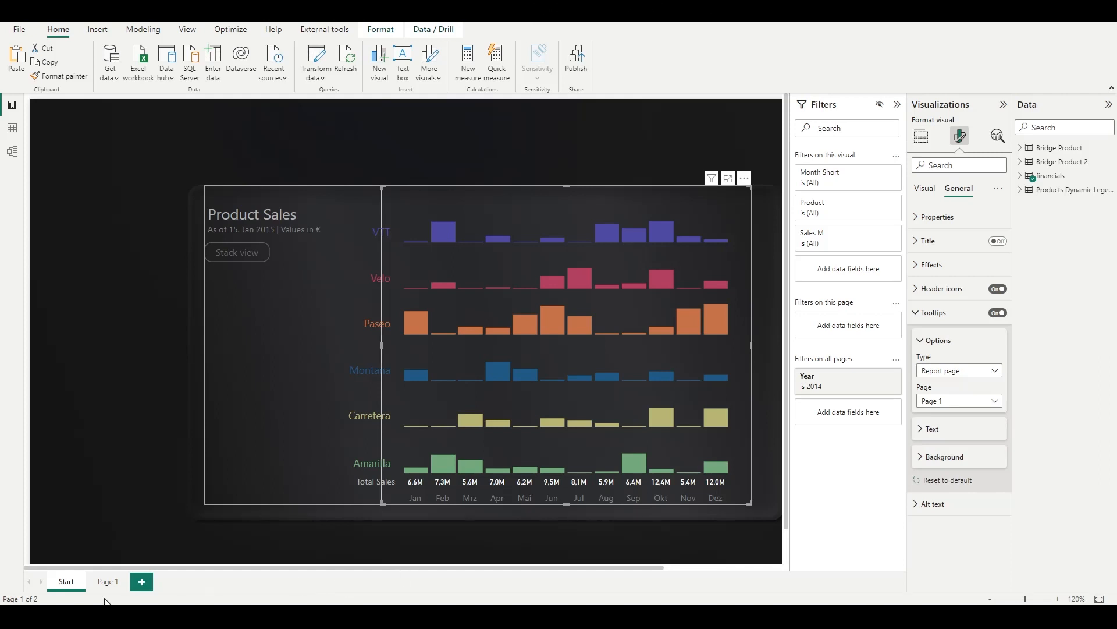
- Check the custom tooltip on the April column in the VTT row of the small multiples chart
{"action": "left_click_drag", "start_coordinate": [306, 567], "coordinate": [358, 567]}
{"action": "mouse_move", "coordinate": [545, 230]}
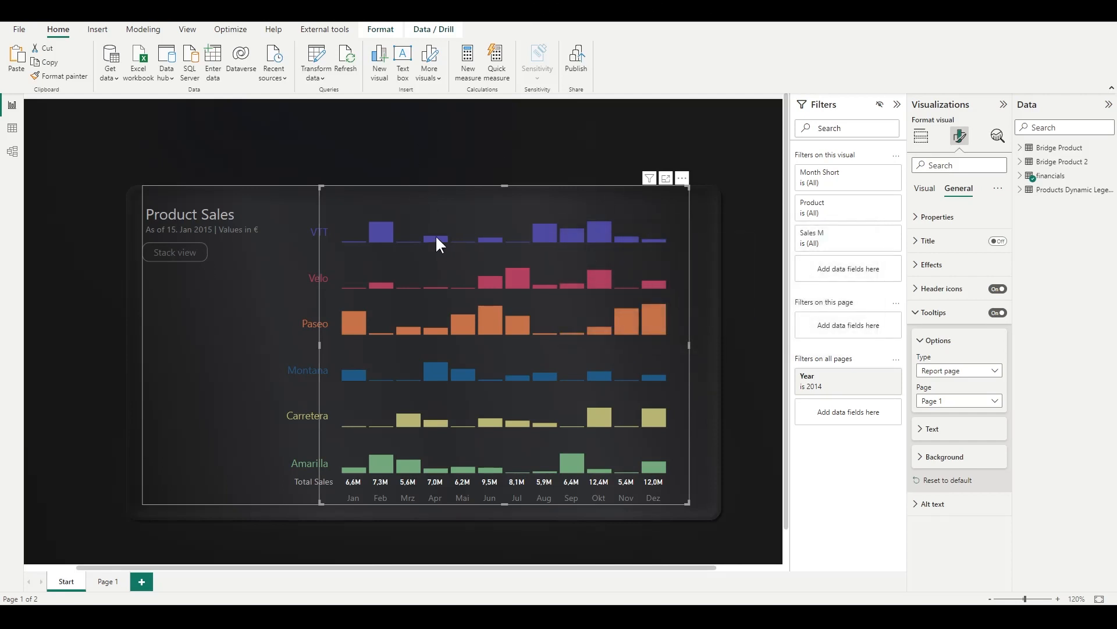
{"action": "mouse_move", "coordinate": [436, 240]}
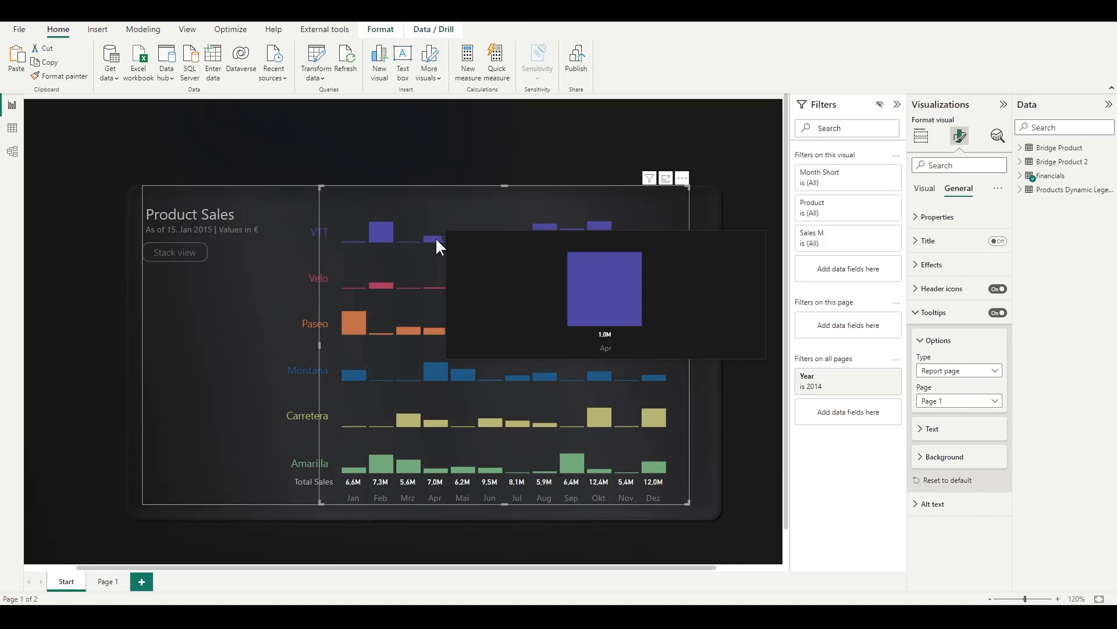
- Disable Keep all filters for the tooltip on Page 1 and check the tooltip on the Start page's Velo row
{"action": "left_click", "coordinate": [107, 580]}
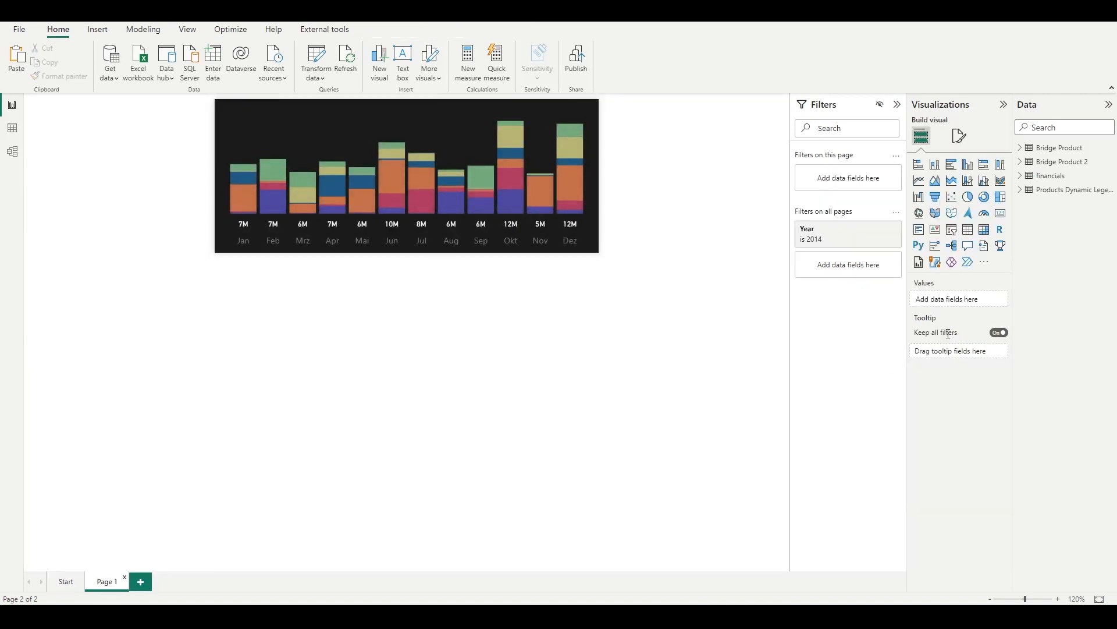
{"action": "left_click", "coordinate": [999, 333]}
{"action": "left_click", "coordinate": [65, 581]}
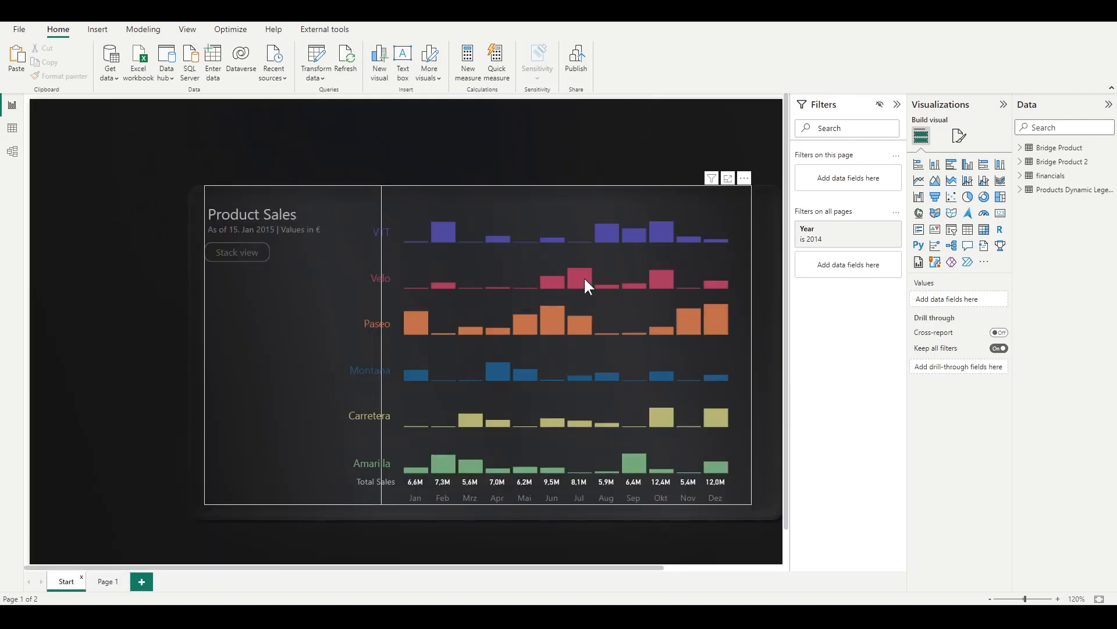
{"action": "mouse_move", "coordinate": [584, 278]}
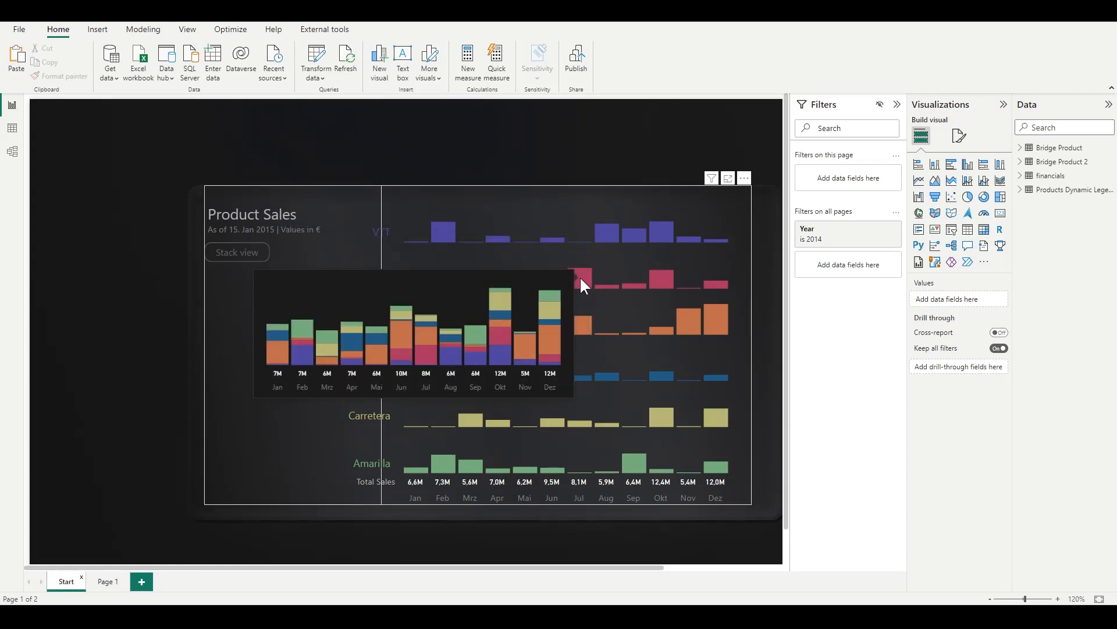
- Add Product from the financials table as a tooltip field on Page 1 and check the tooltip on the Paseo row
{"action": "left_click", "coordinate": [109, 582]}
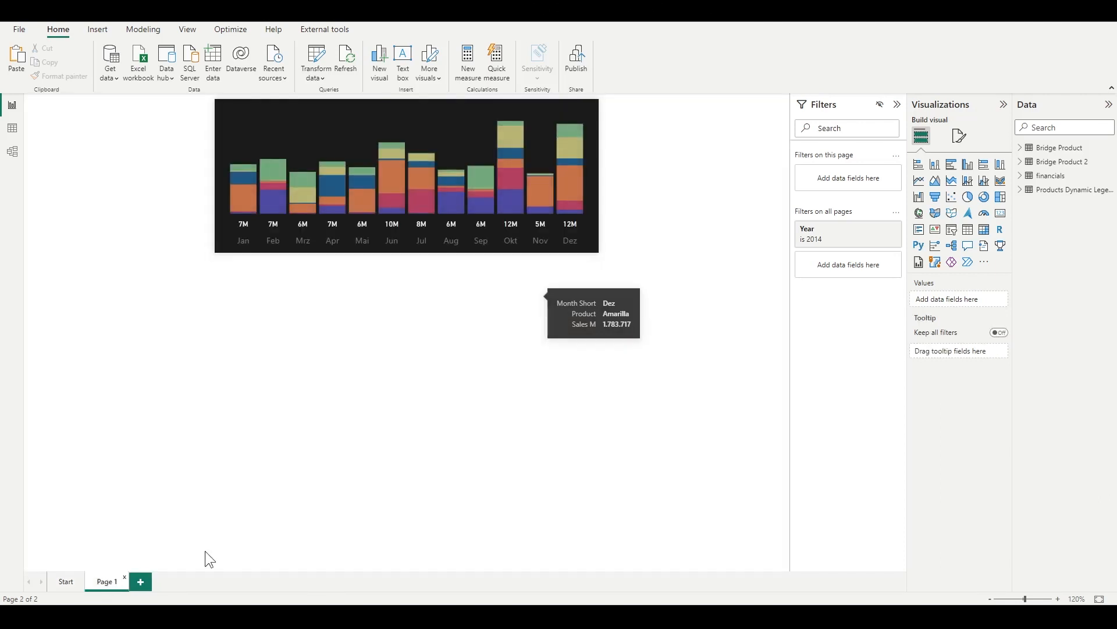
{"action": "left_click", "coordinate": [1030, 176]}
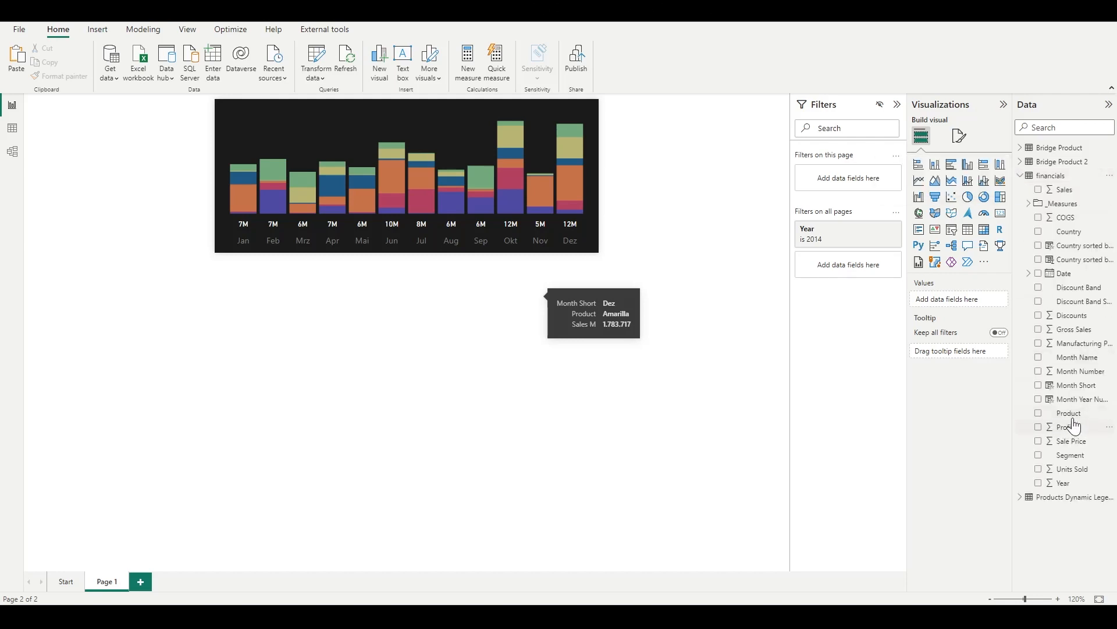
{"action": "left_click_drag", "start_coordinate": [1069, 414], "coordinate": [958, 357]}
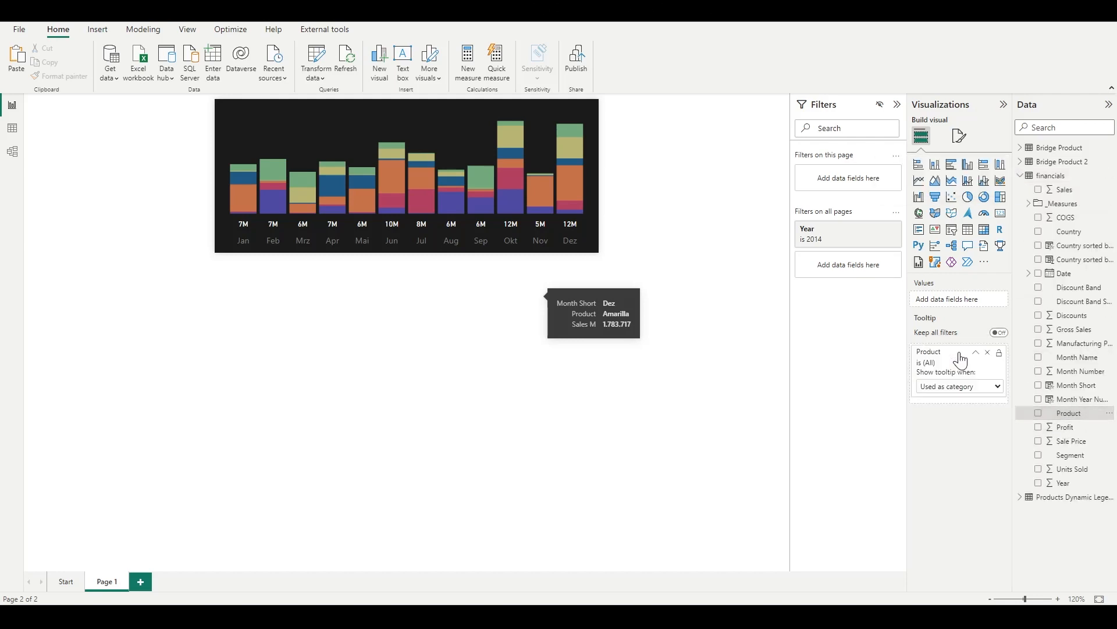
{"action": "left_click", "coordinate": [58, 585]}
{"action": "mouse_move", "coordinate": [422, 320]}
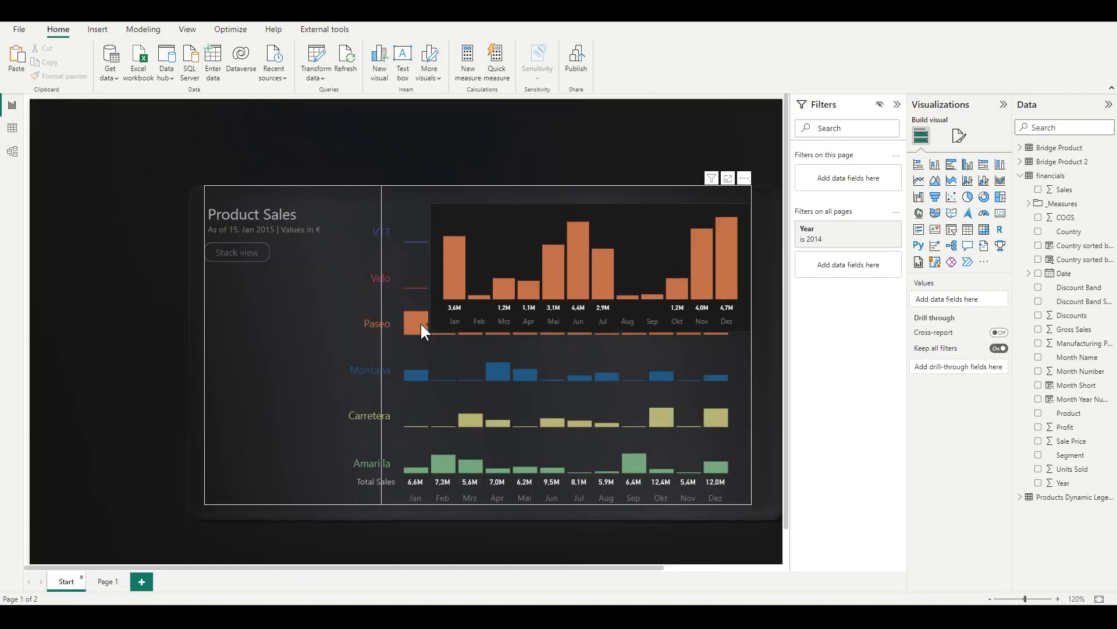
{"action": "mouse_move", "coordinate": [471, 333]}
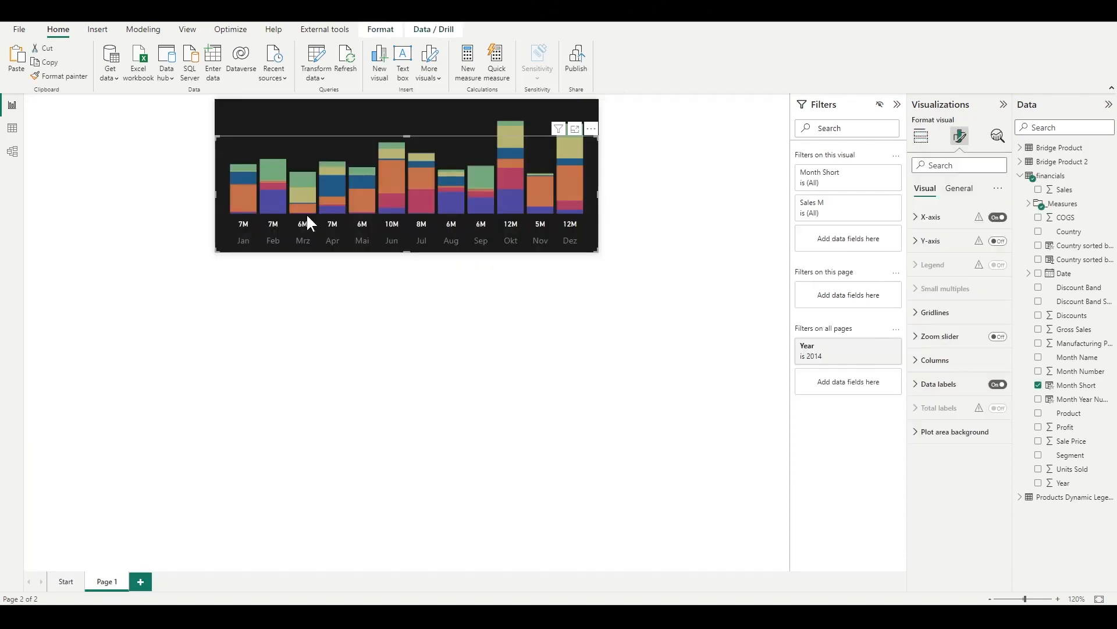
- Turn off the data labels of the totals chart on Page 1 and duplicate the chart
{"action": "left_click", "coordinate": [998, 385]}
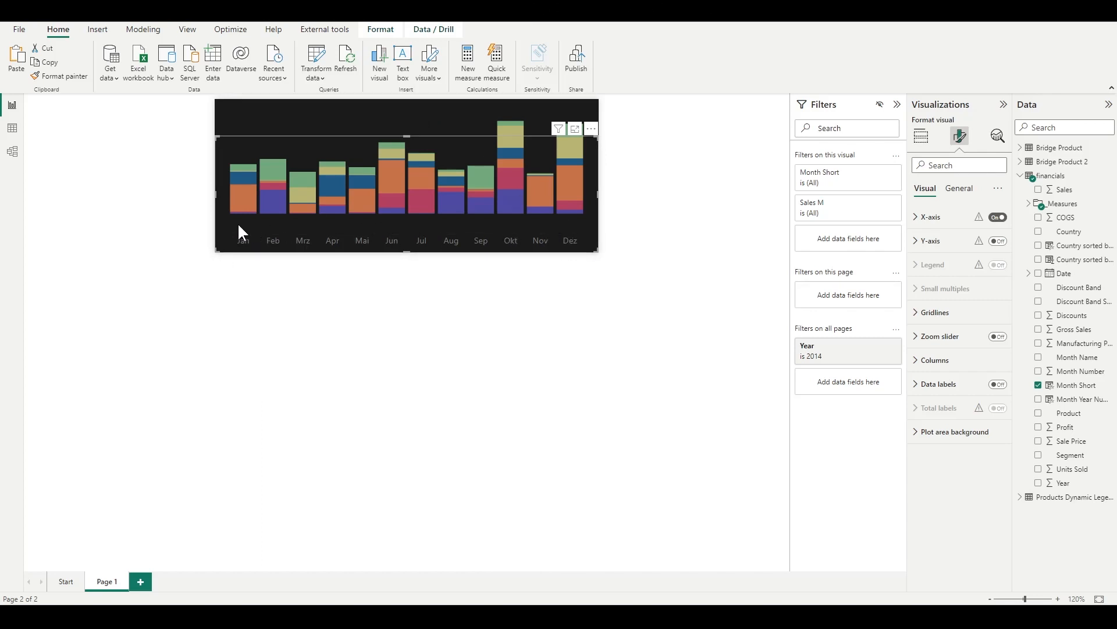
{"action": "mouse_move", "coordinate": [393, 208]}
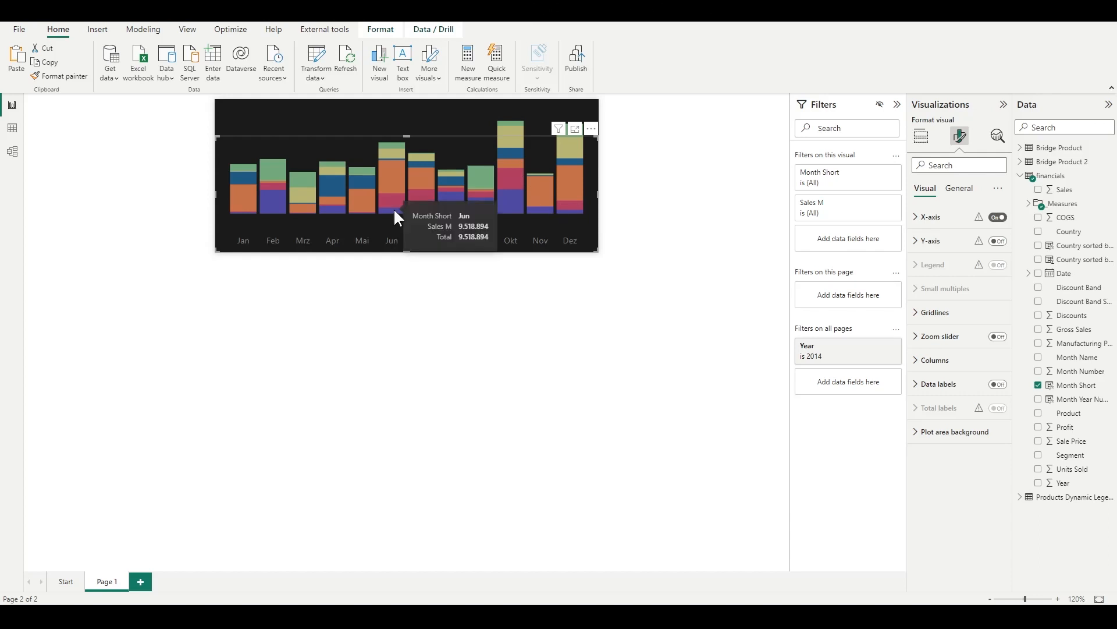
{"action": "left_click", "coordinate": [348, 191]}
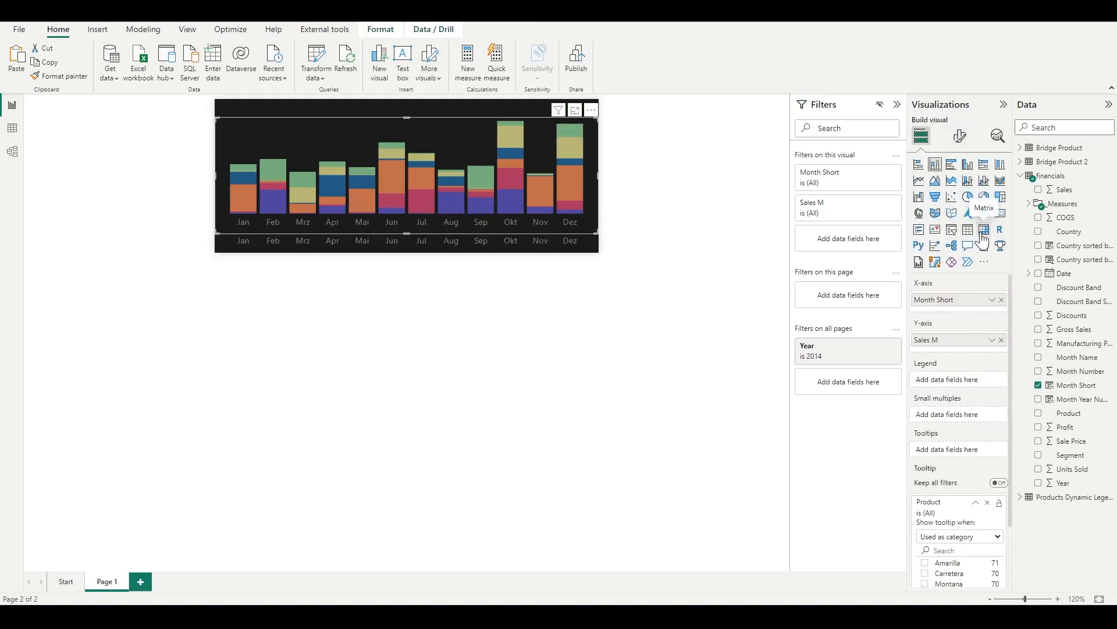
- Convert the duplicate chart to a matrix with Month Short in Columns, and set its style preset to None
{"action": "left_click", "coordinate": [983, 231]}
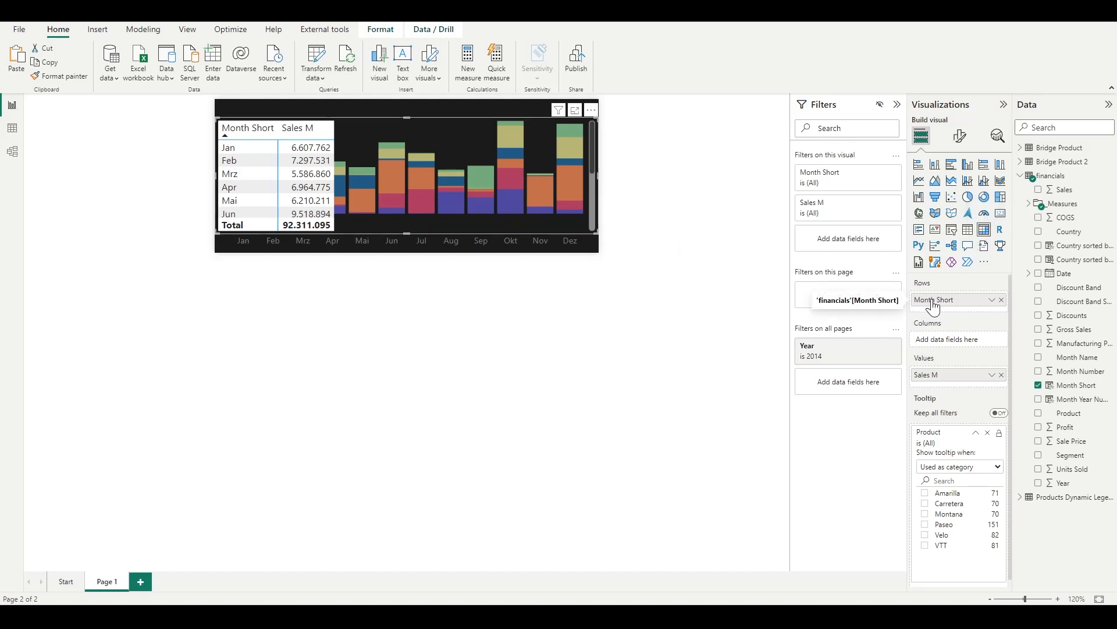
{"action": "left_click_drag", "start_coordinate": [934, 304], "coordinate": [935, 341]}
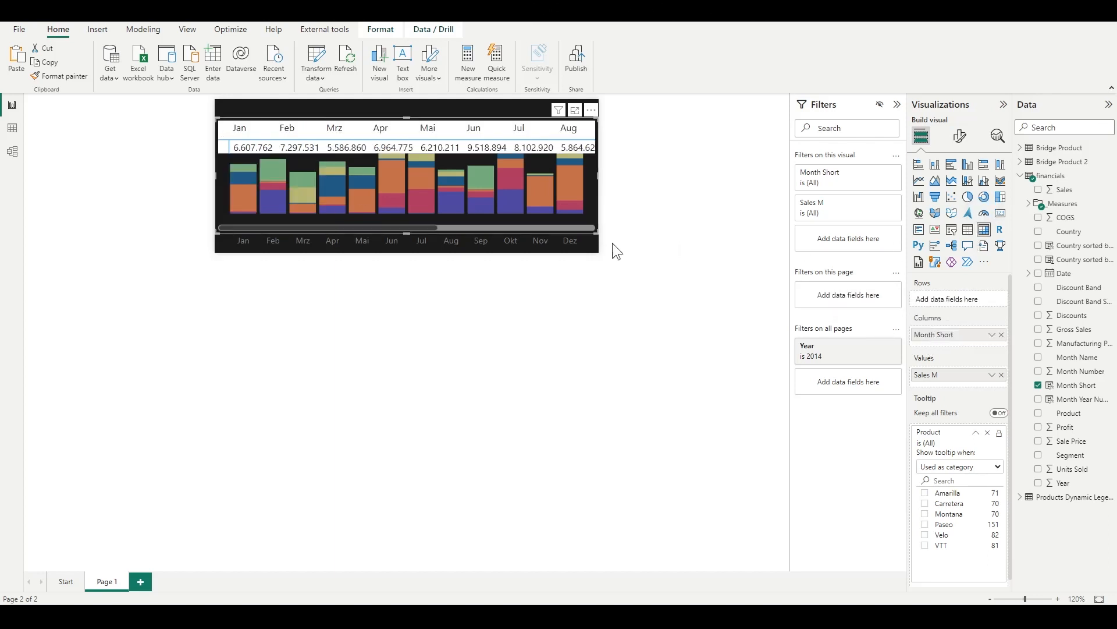
{"action": "left_click", "coordinate": [961, 140]}
{"action": "left_click", "coordinate": [931, 217]}
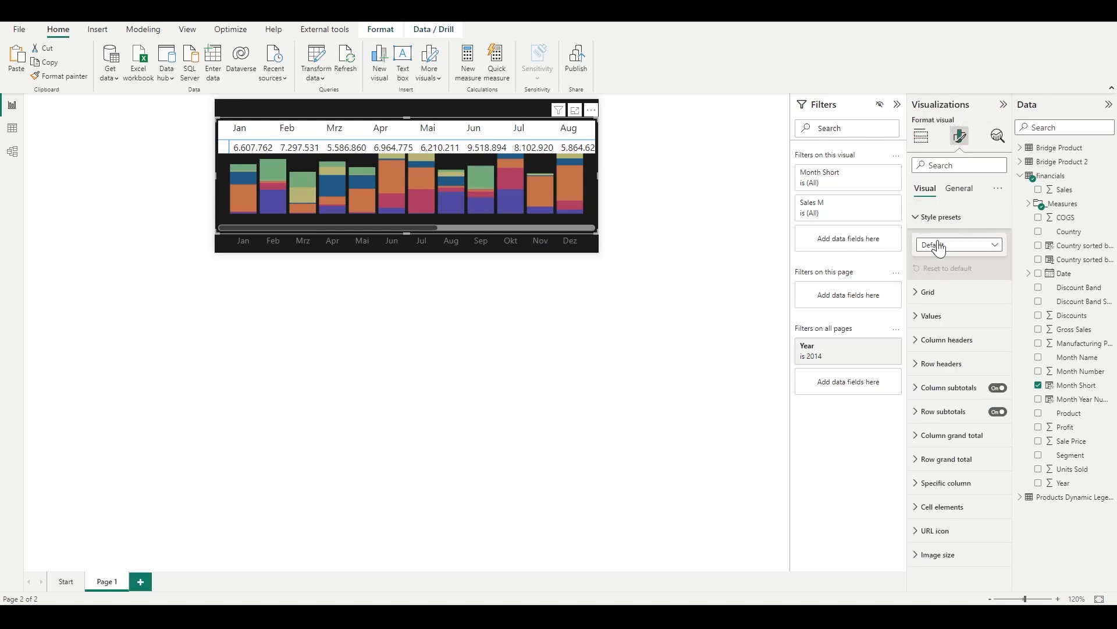
{"action": "left_click", "coordinate": [939, 248]}
{"action": "left_click", "coordinate": [939, 273]}
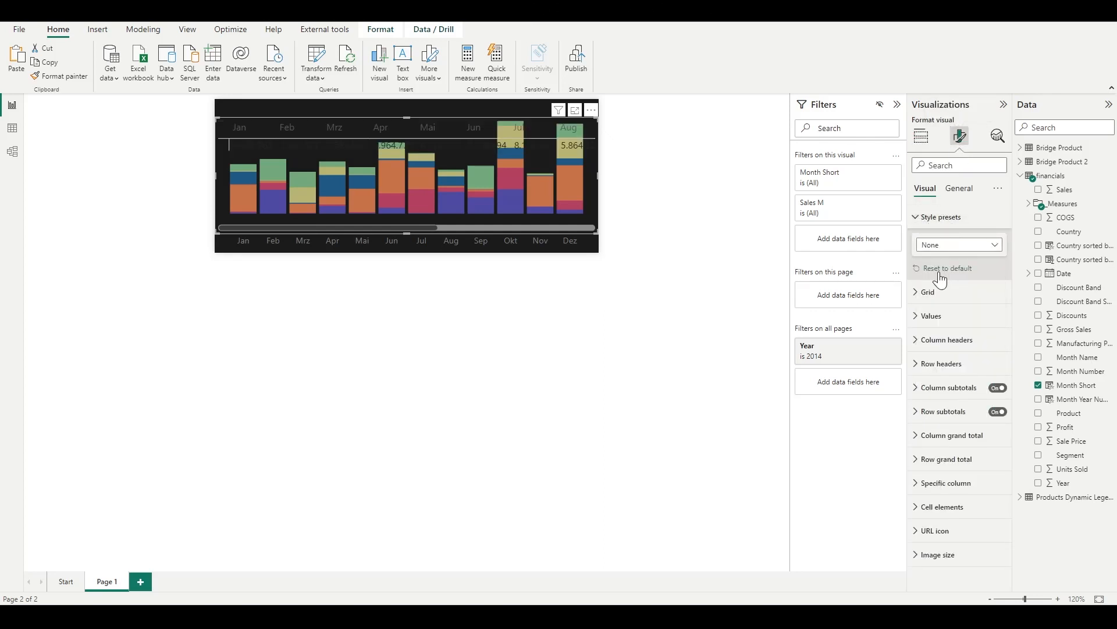
- Set the text color and alternate text color of the matrix values to light gray
{"action": "left_click", "coordinate": [926, 317]}
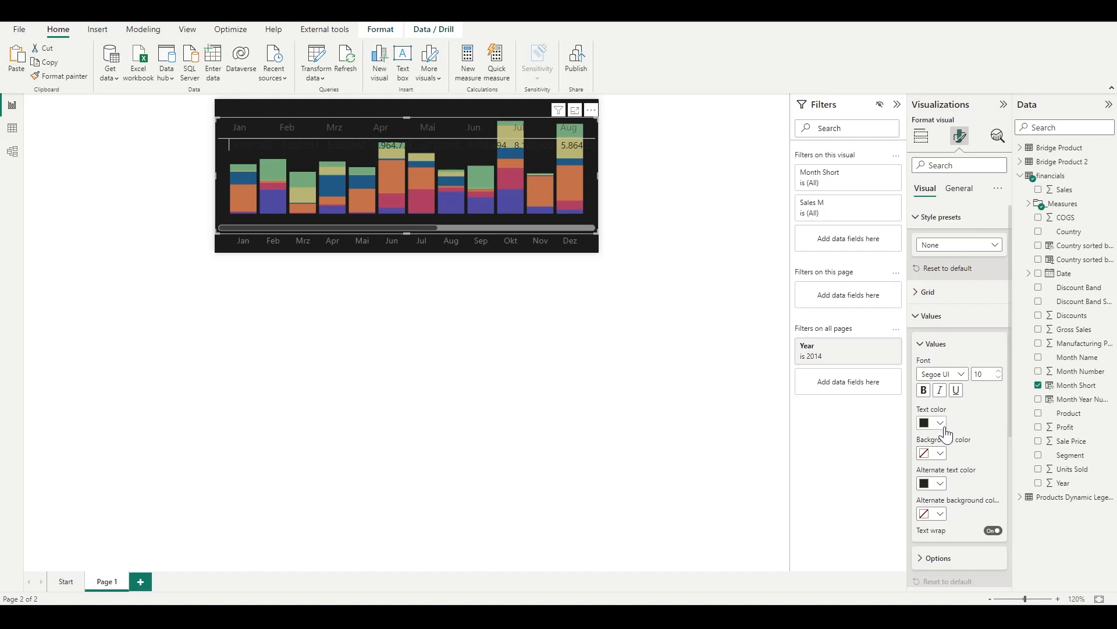
{"action": "left_click", "coordinate": [941, 423]}
{"action": "left_click", "coordinate": [932, 299]}
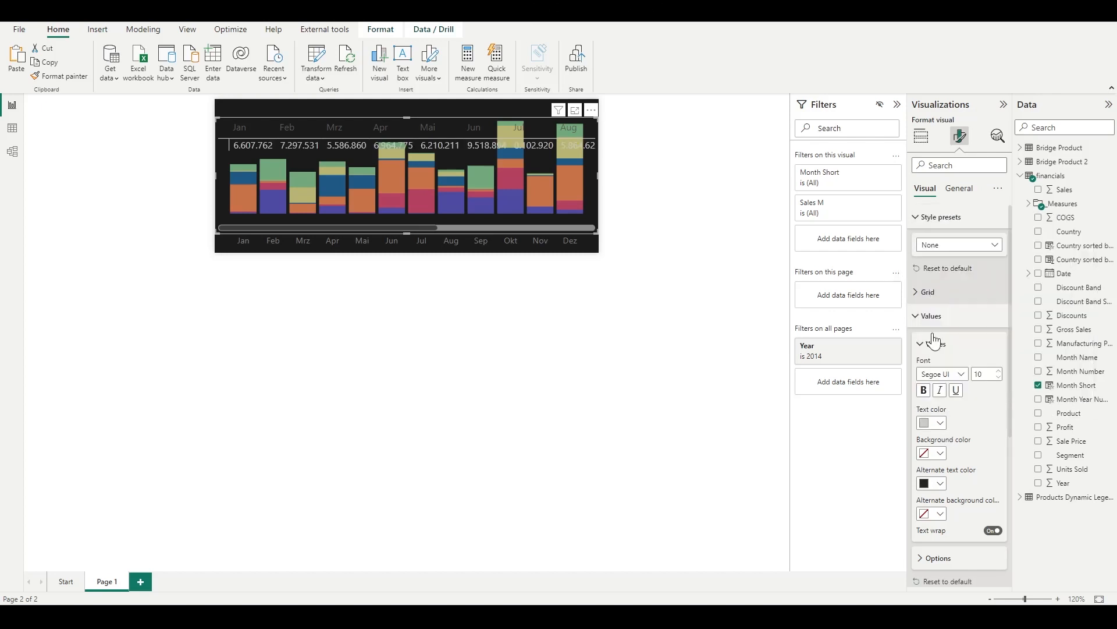
{"action": "left_click", "coordinate": [940, 482]}
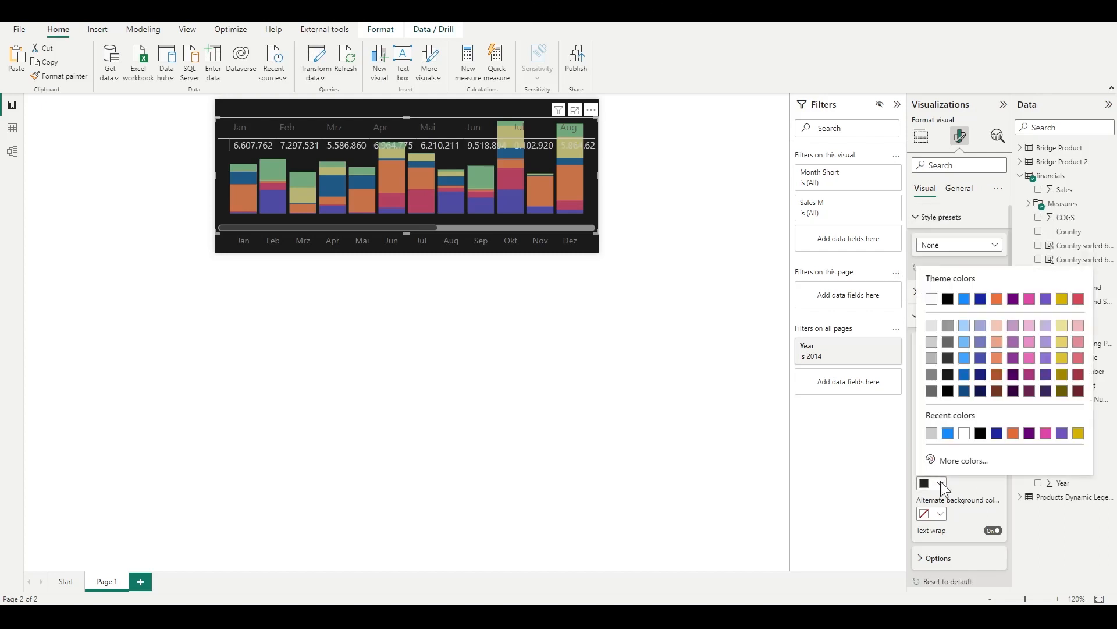
{"action": "left_click", "coordinate": [932, 342]}
- Set the display units of the matrix's Sales M column to Millions with 1 decimal place
{"action": "scroll", "coordinate": [931, 512], "scroll_direction": "down", "scroll_amount": 4}
{"action": "left_click", "coordinate": [922, 524]}
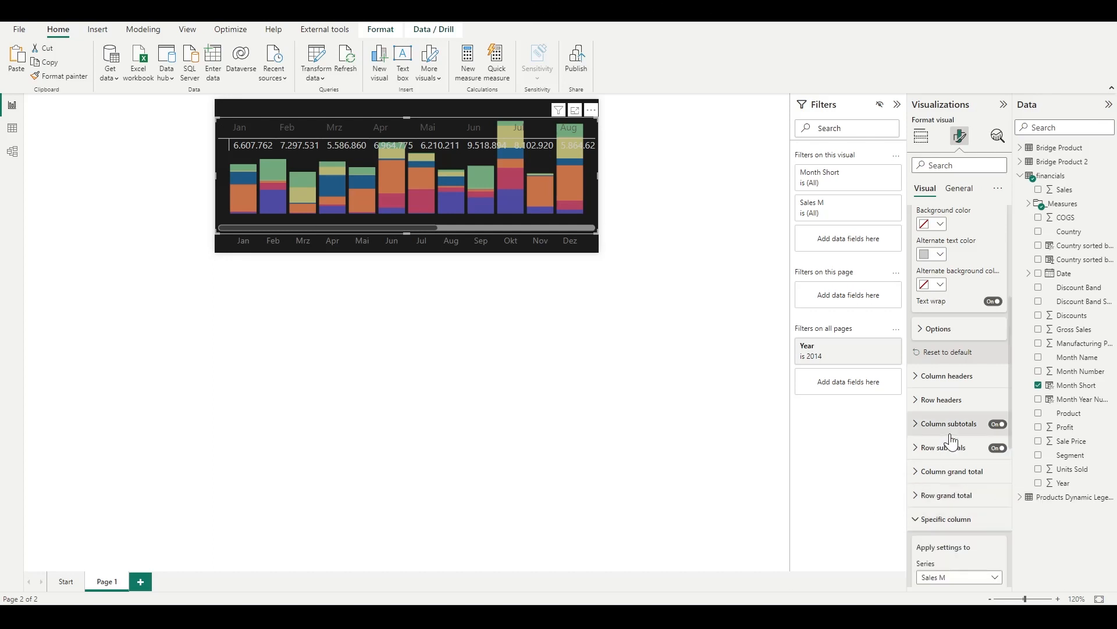
{"action": "scroll", "coordinate": [946, 442], "scroll_direction": "down", "scroll_amount": 3}
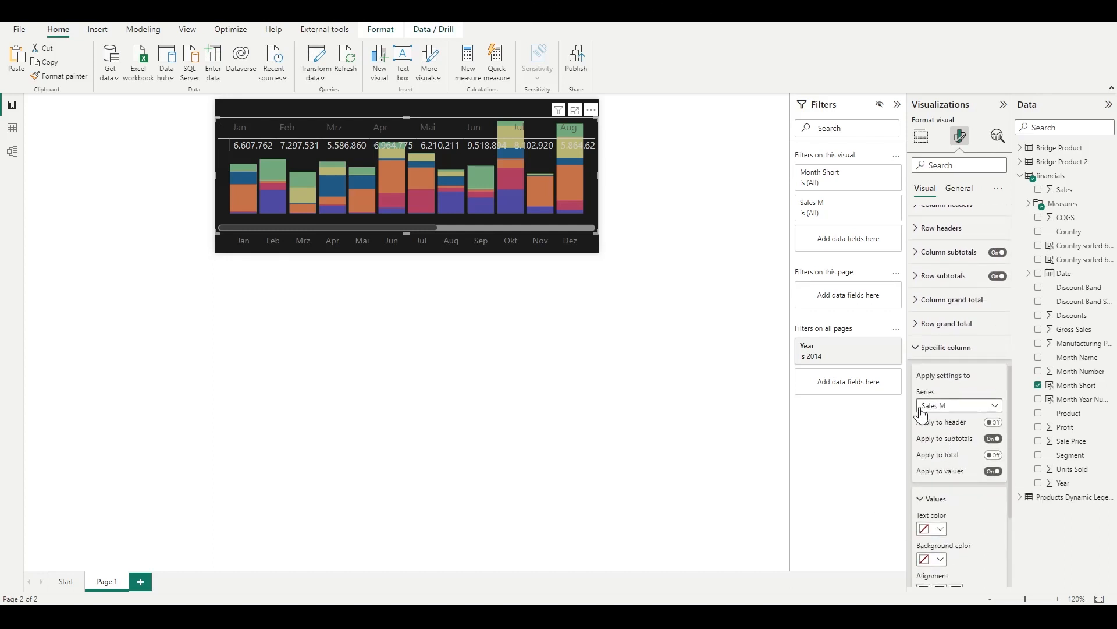
{"action": "scroll", "coordinate": [956, 410], "scroll_direction": "down", "scroll_amount": 2}
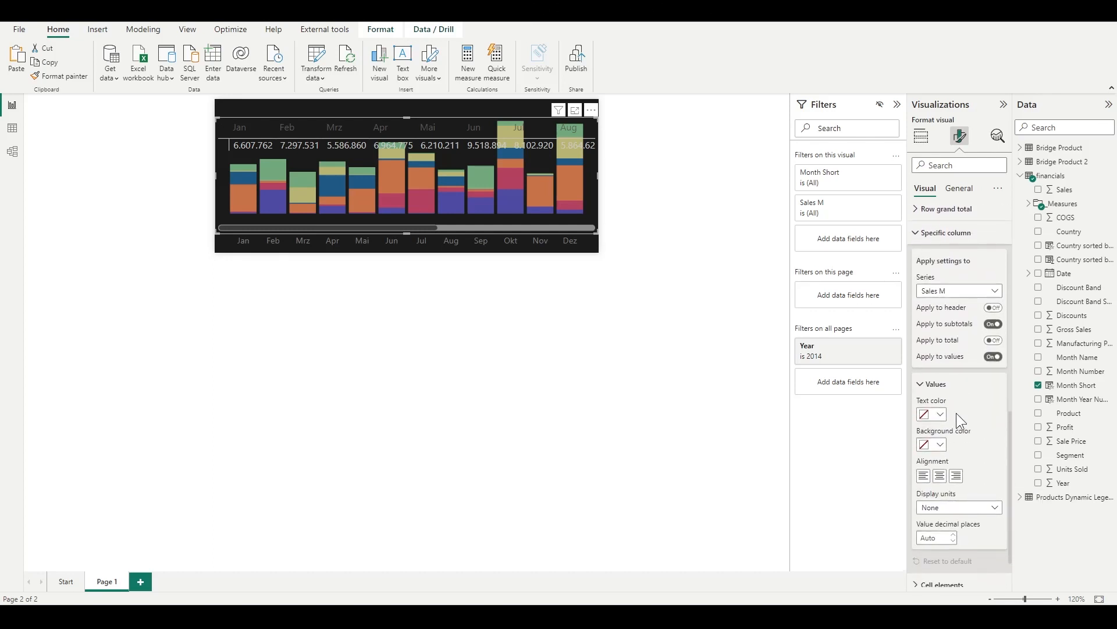
{"action": "left_click", "coordinate": [953, 508]}
{"action": "left_click", "coordinate": [949, 550]}
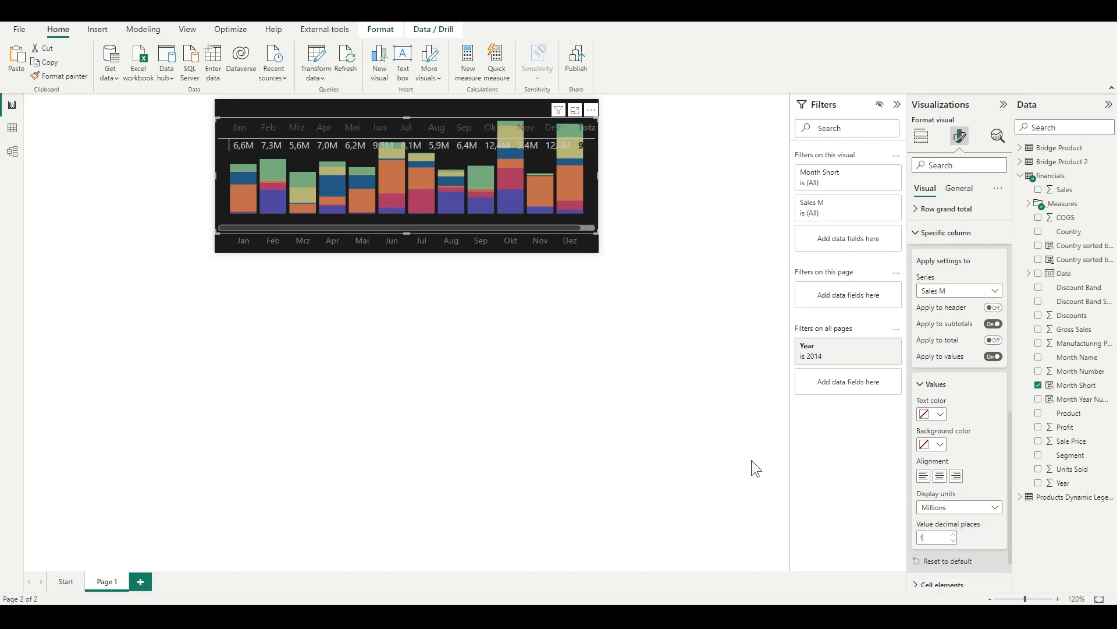
- Turn off the matrix's row and column subtotals and set the values' font size to 9
{"action": "scroll", "coordinate": [961, 430], "scroll_direction": "up", "scroll_amount": 2}
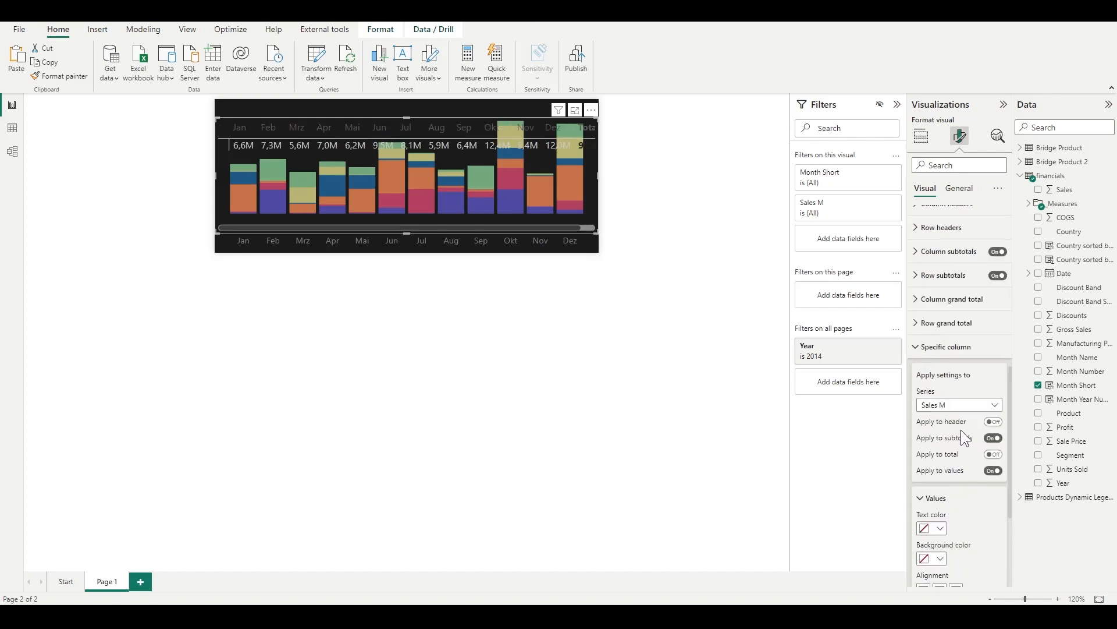
{"action": "left_click", "coordinate": [998, 276]}
{"action": "left_click", "coordinate": [998, 252]}
{"action": "scroll", "coordinate": [984, 444], "scroll_direction": "down", "scroll_amount": 4}
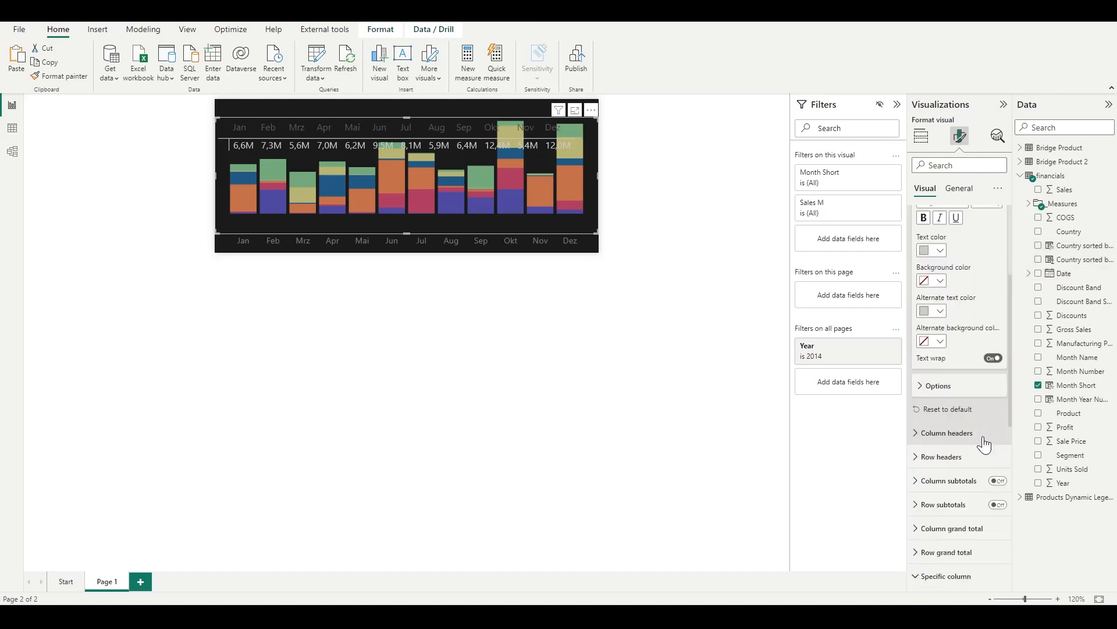
{"action": "scroll", "coordinate": [984, 444], "scroll_direction": "up", "scroll_amount": 3}
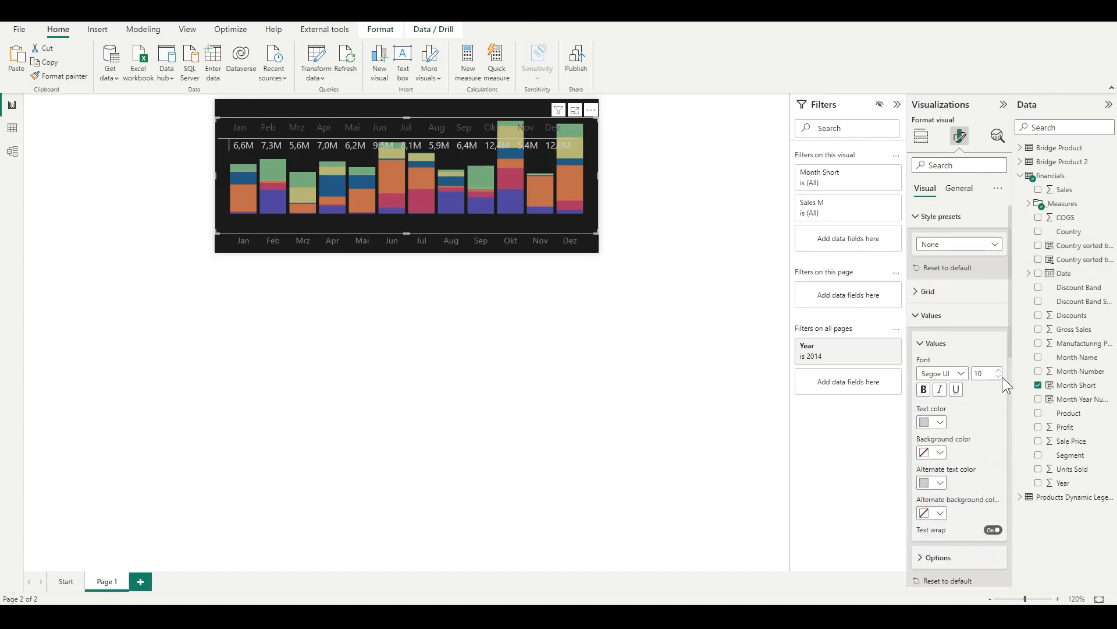
{"action": "left_click", "coordinate": [999, 377]}
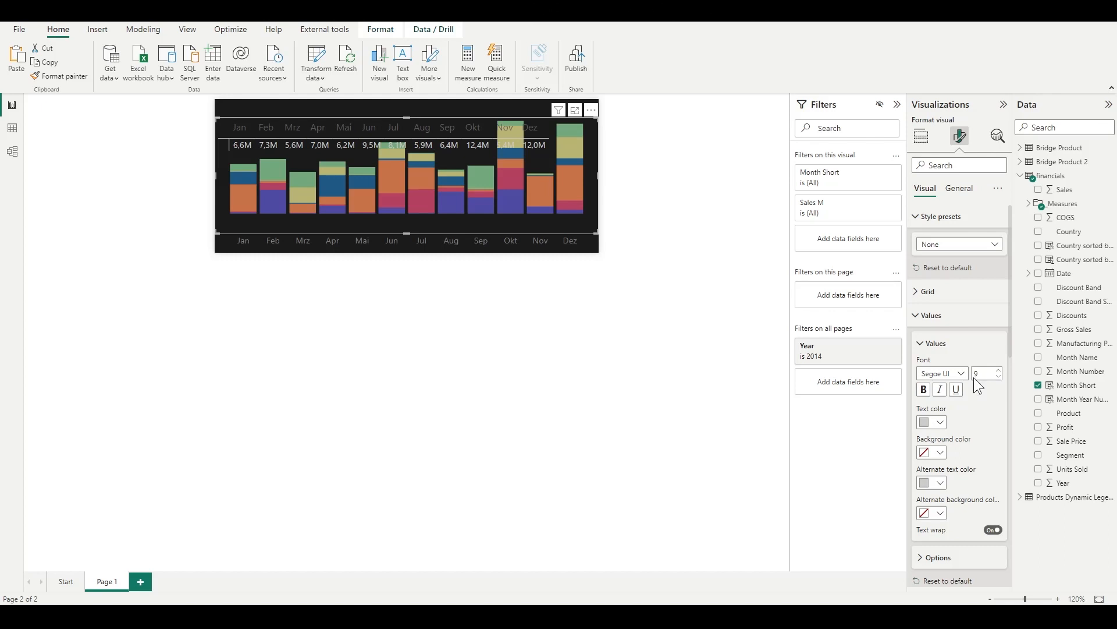
- Using temporary vertical gridlines as a guide, shrink the matrix to a strip above the month labels and match its column widths to the chart columns
{"action": "left_click", "coordinate": [925, 292]}
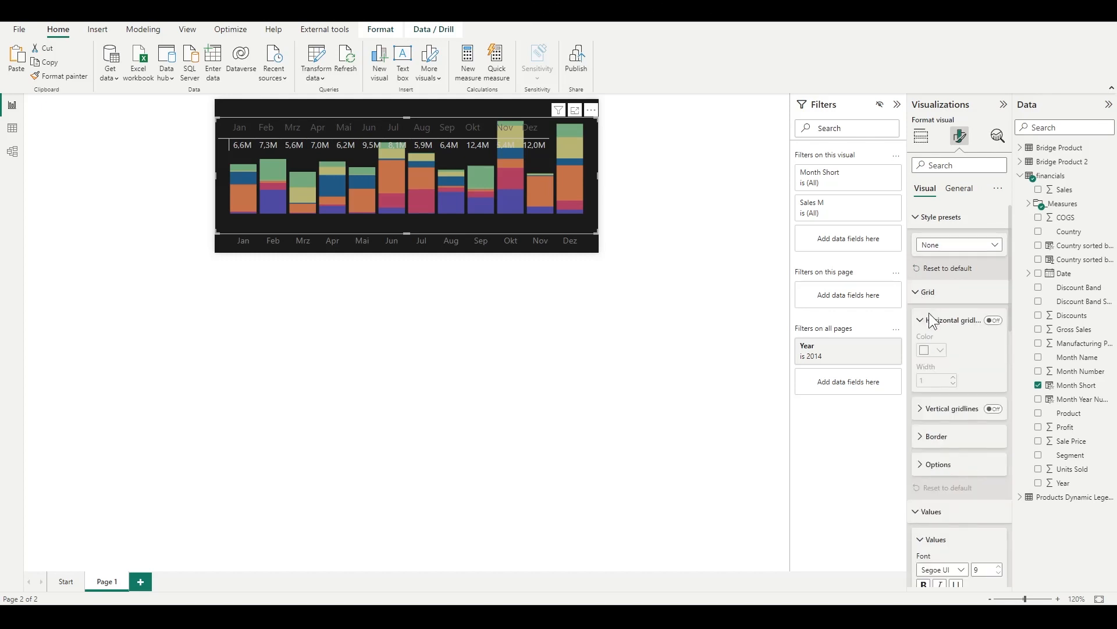
{"action": "left_click", "coordinate": [998, 409]}
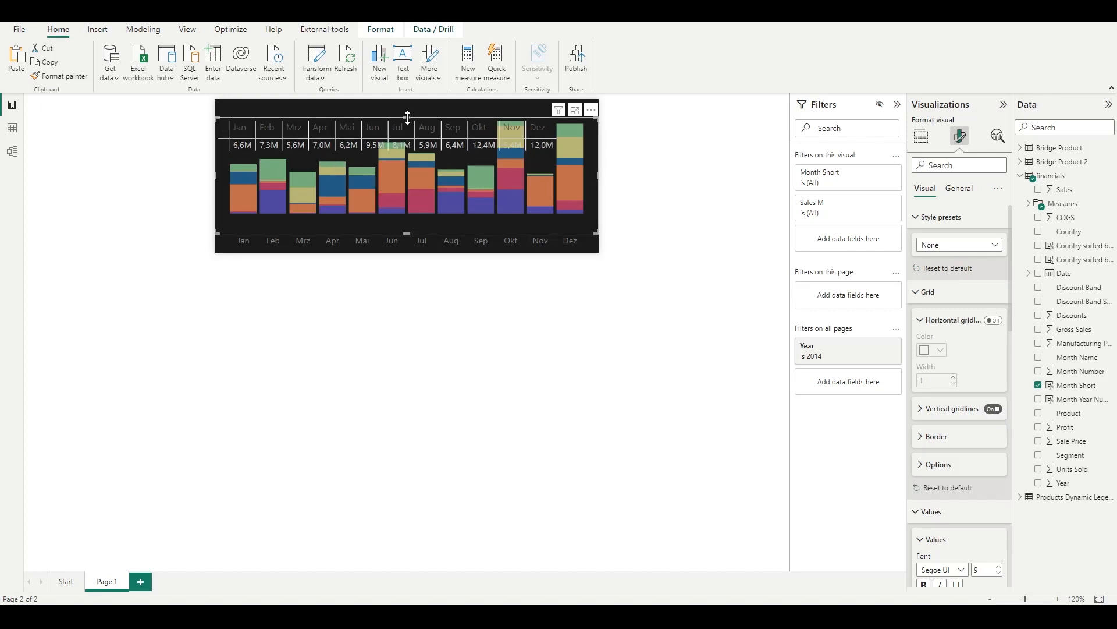
{"action": "left_click_drag", "start_coordinate": [409, 117], "coordinate": [415, 199]}
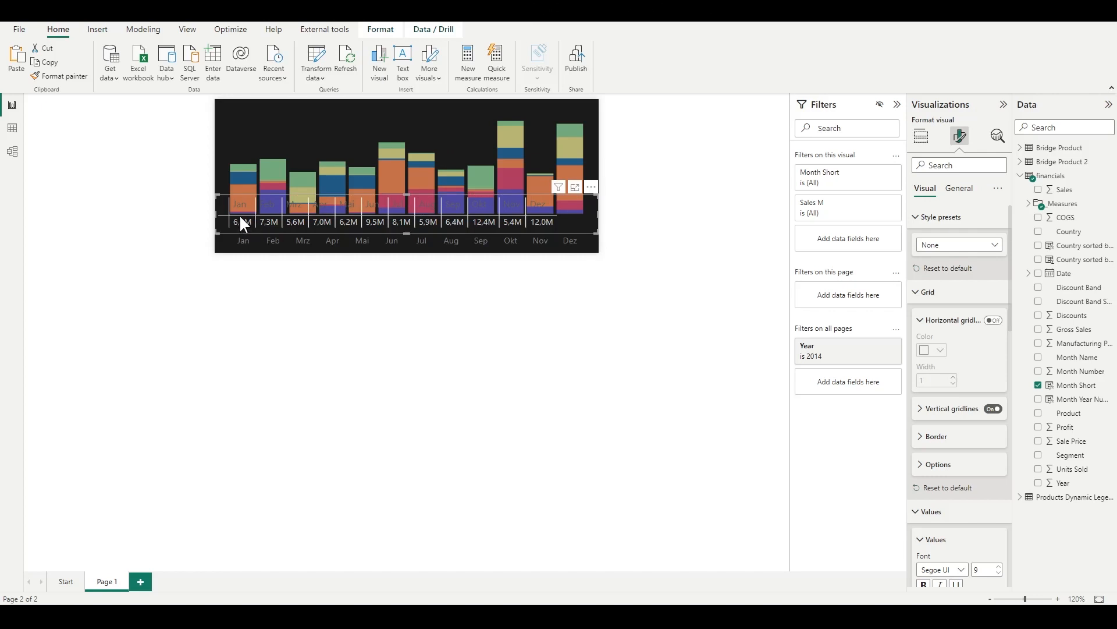
{"action": "left_click_drag", "start_coordinate": [257, 205], "coordinate": [260, 207]}
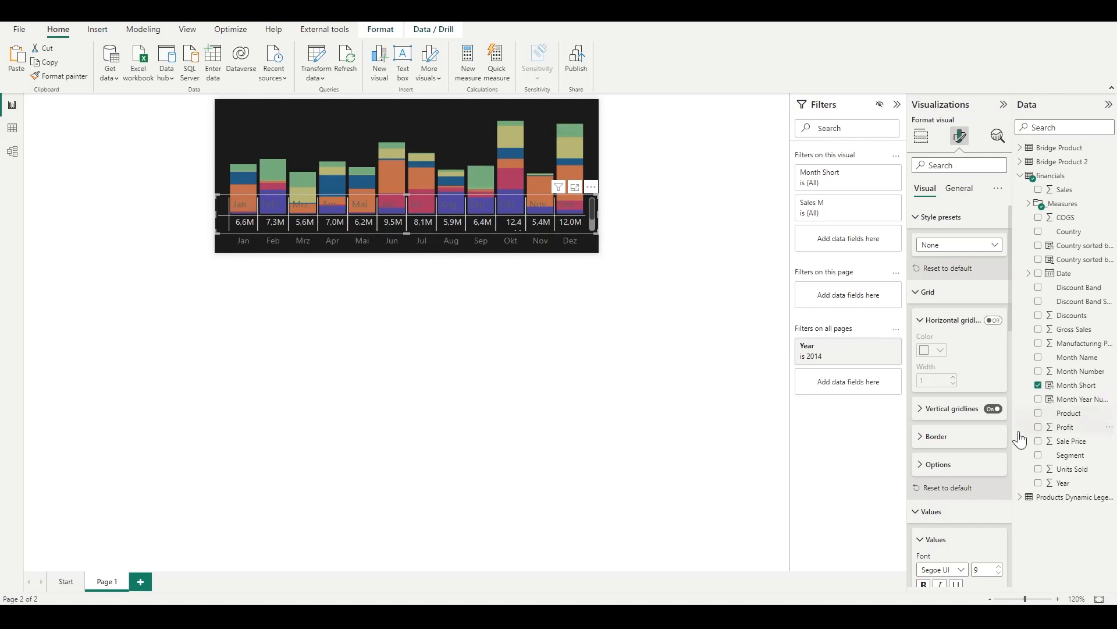
{"action": "left_click", "coordinate": [994, 409]}
- Clear the matrix's border line by switching the top border on and off for all sections
{"action": "left_click", "coordinate": [922, 437]}
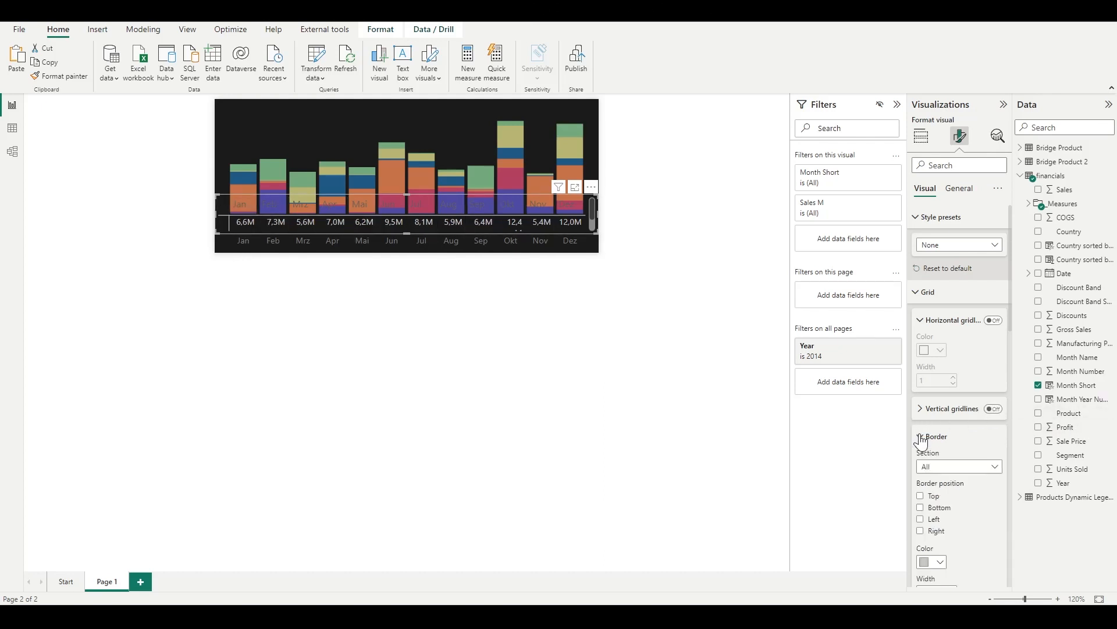
{"action": "left_click", "coordinate": [922, 437]}
{"action": "left_click", "coordinate": [922, 438]}
{"action": "left_click", "coordinate": [921, 495]}
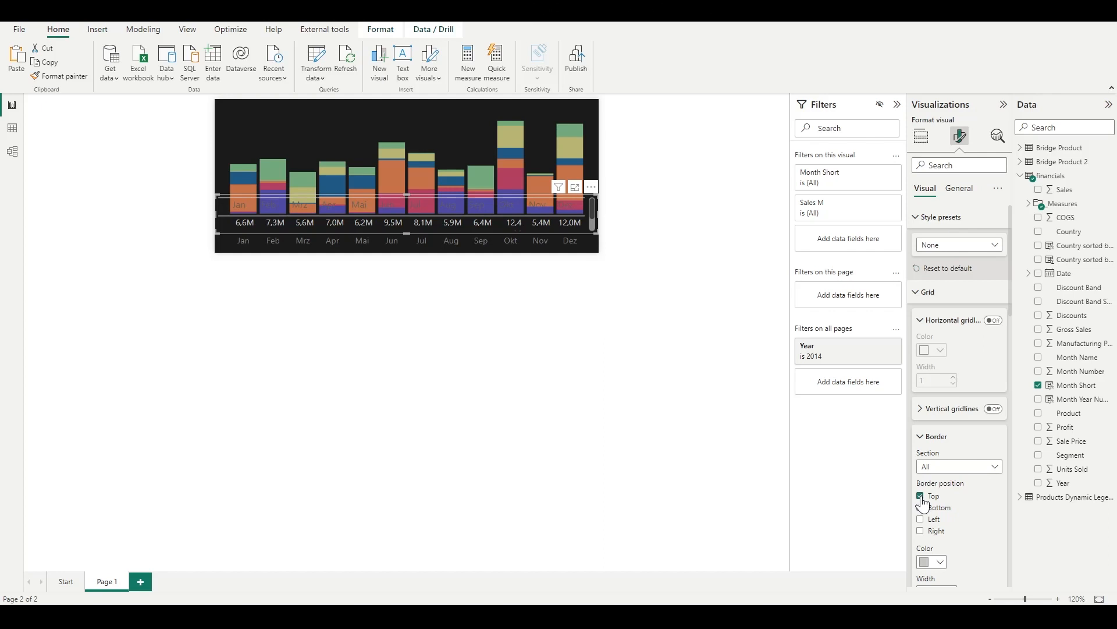
{"action": "left_click", "coordinate": [921, 497]}
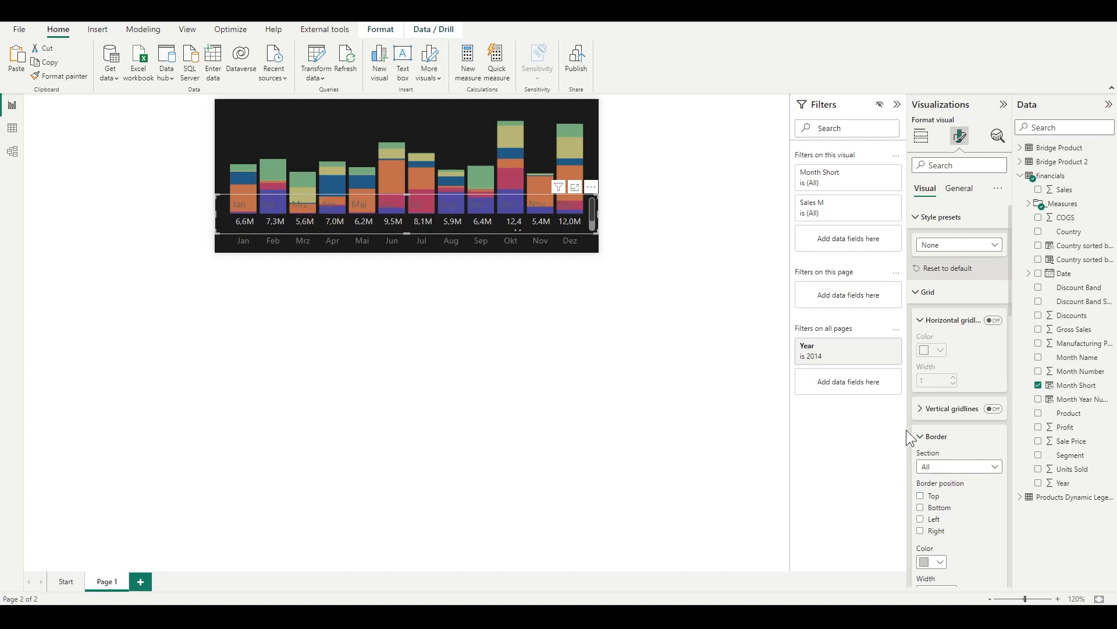
{"action": "left_click", "coordinate": [924, 438]}
- Set the matrix values' font to DIN and center-align the Sales M values
{"action": "scroll", "coordinate": [950, 419], "scroll_direction": "down", "scroll_amount": 3}
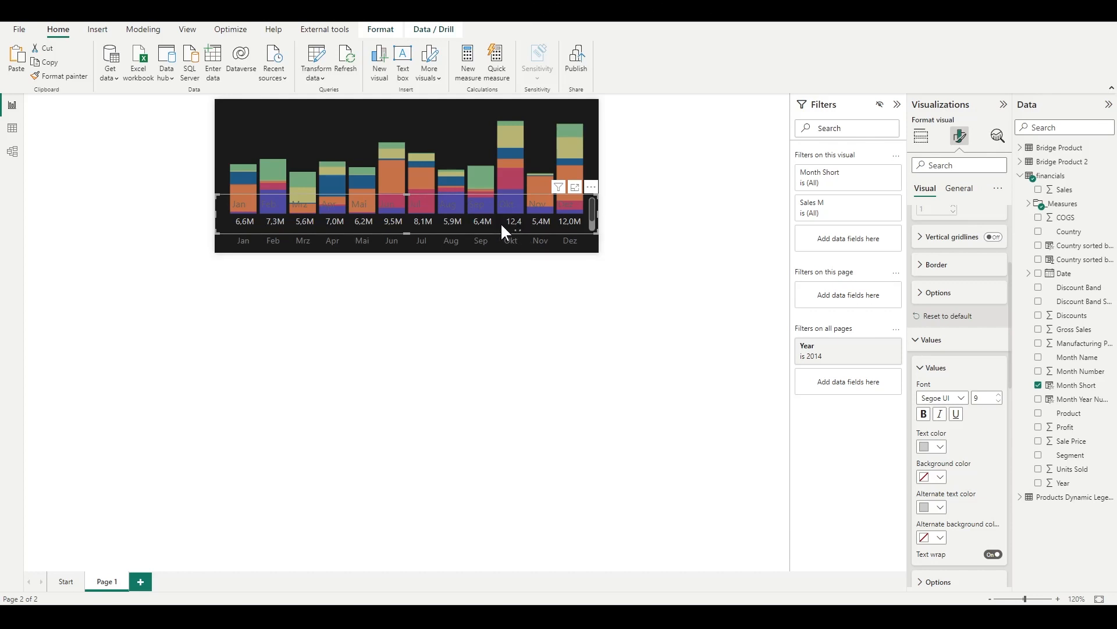
{"action": "left_click", "coordinate": [943, 400]}
{"action": "left_click", "coordinate": [944, 452]}
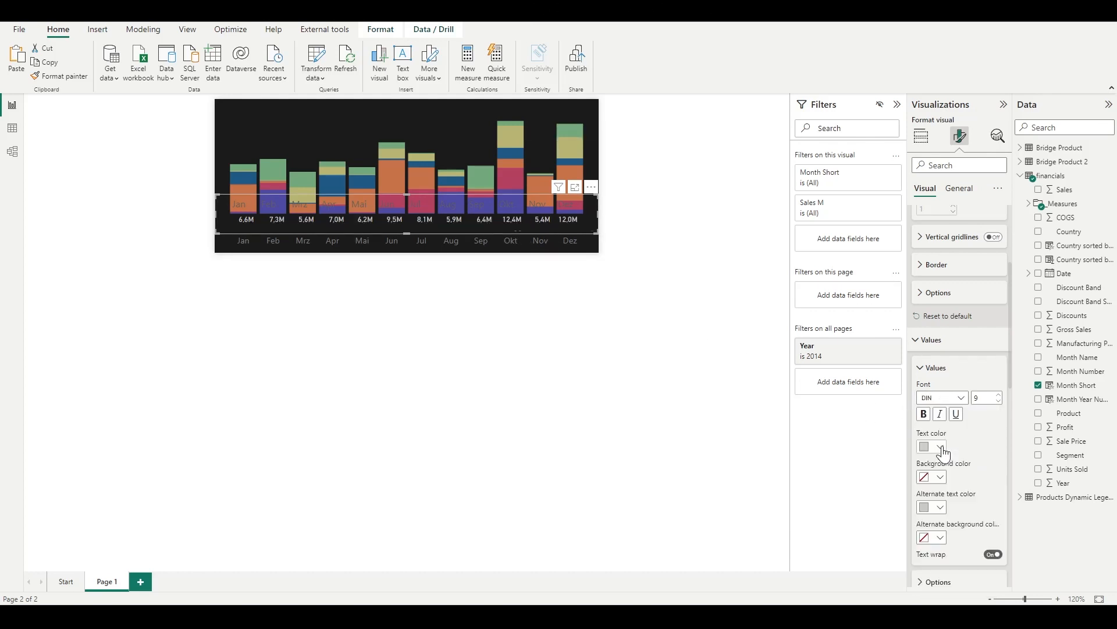
{"action": "scroll", "coordinate": [966, 407], "scroll_direction": "down", "scroll_amount": 10}
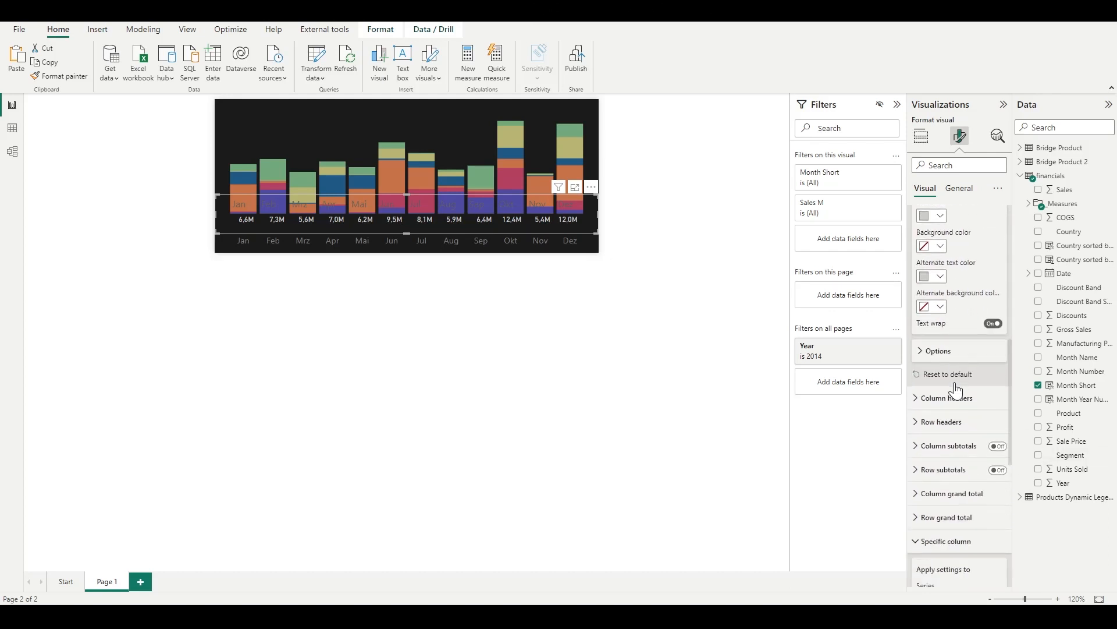
{"action": "scroll", "coordinate": [964, 391], "scroll_direction": "down", "scroll_amount": 2}
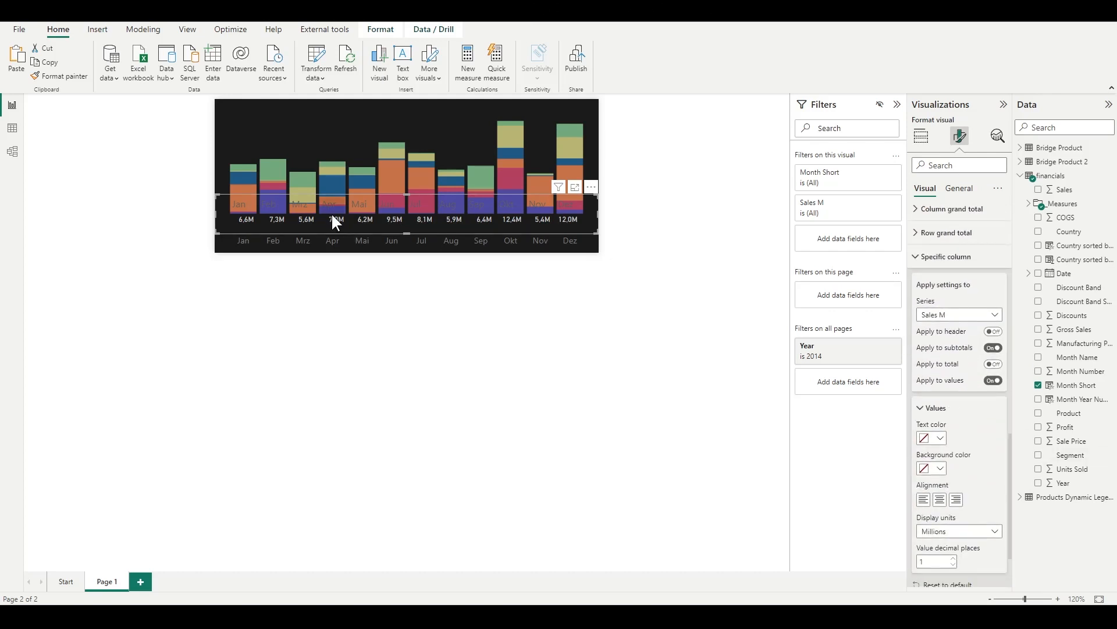
{"action": "left_click", "coordinate": [940, 503]}
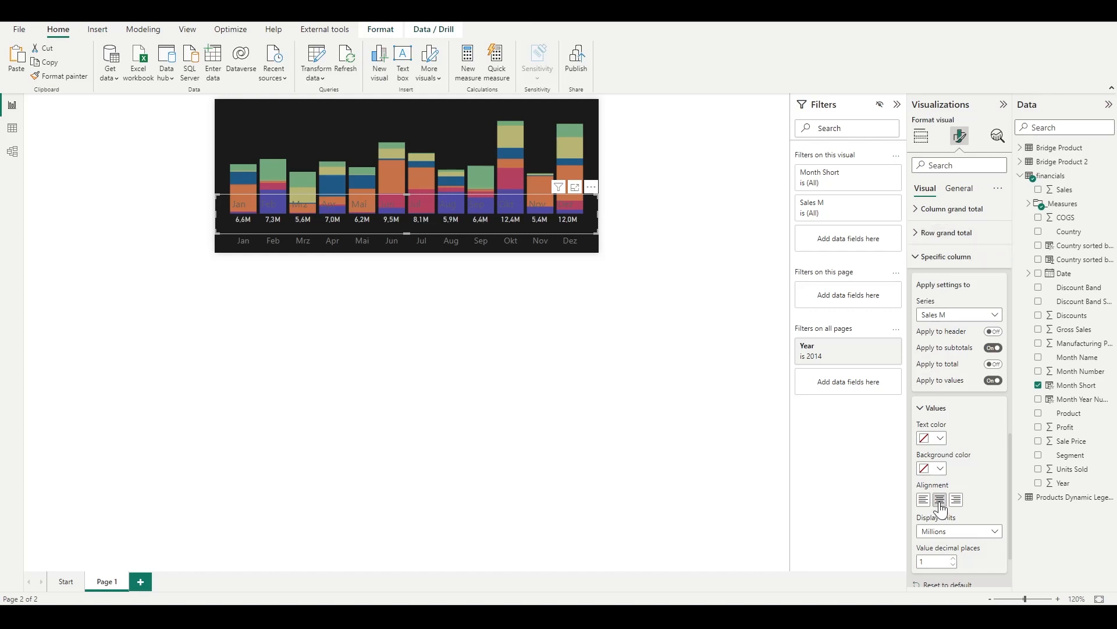
- Show the layer order of Page 1 and move the matrix to the very back
{"action": "scroll", "coordinate": [983, 435], "scroll_direction": "up", "scroll_amount": 5}
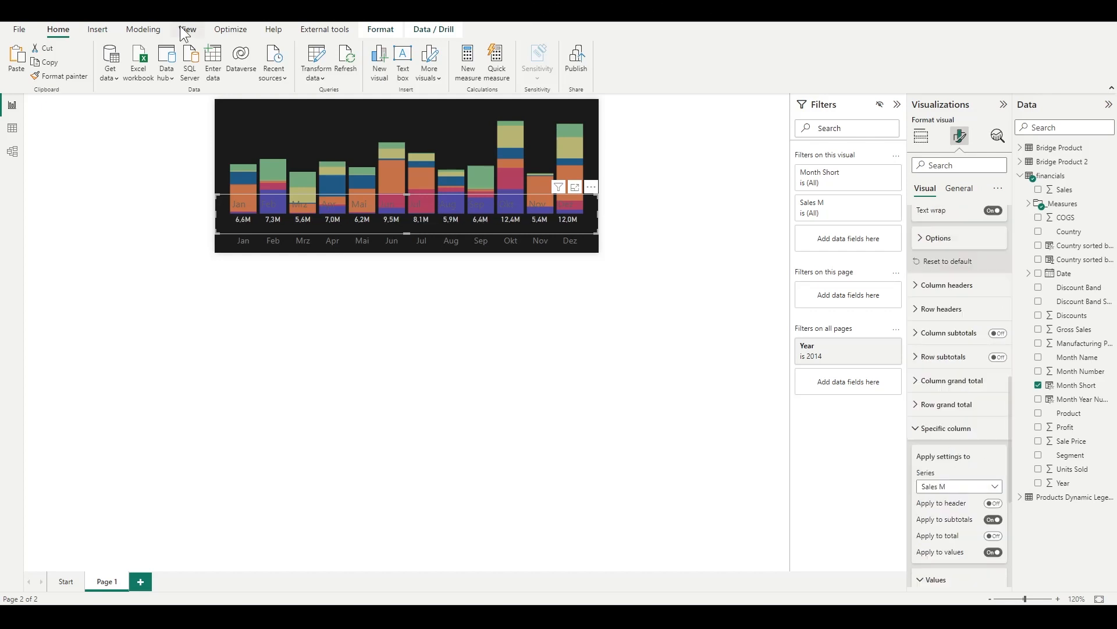
{"action": "left_click", "coordinate": [185, 29]}
{"action": "left_click", "coordinate": [508, 58]}
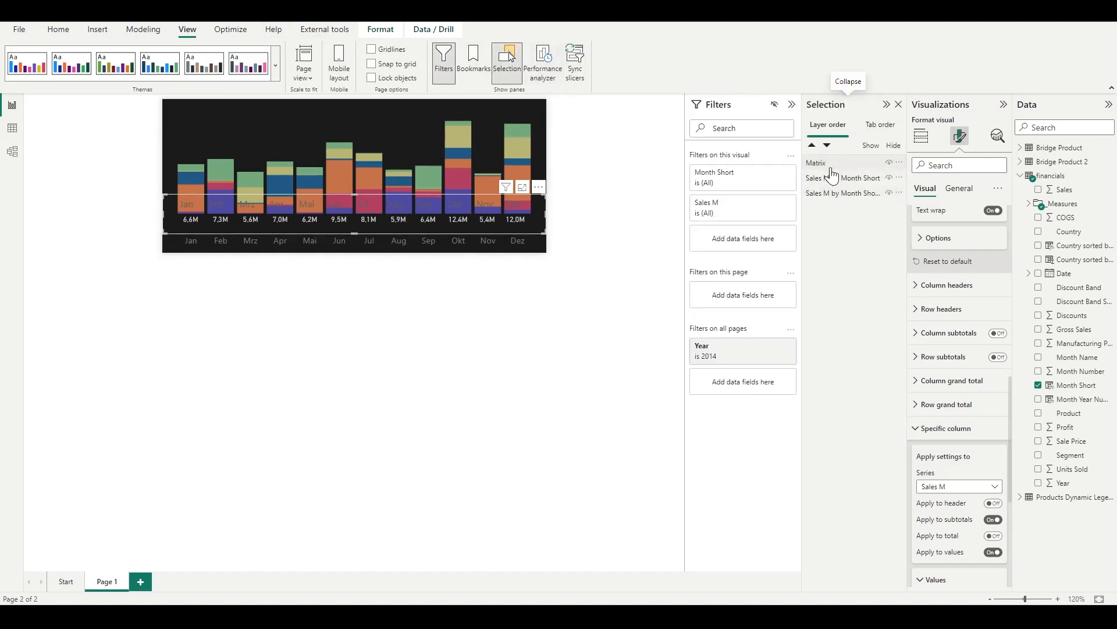
{"action": "left_click_drag", "start_coordinate": [823, 165], "coordinate": [829, 193]}
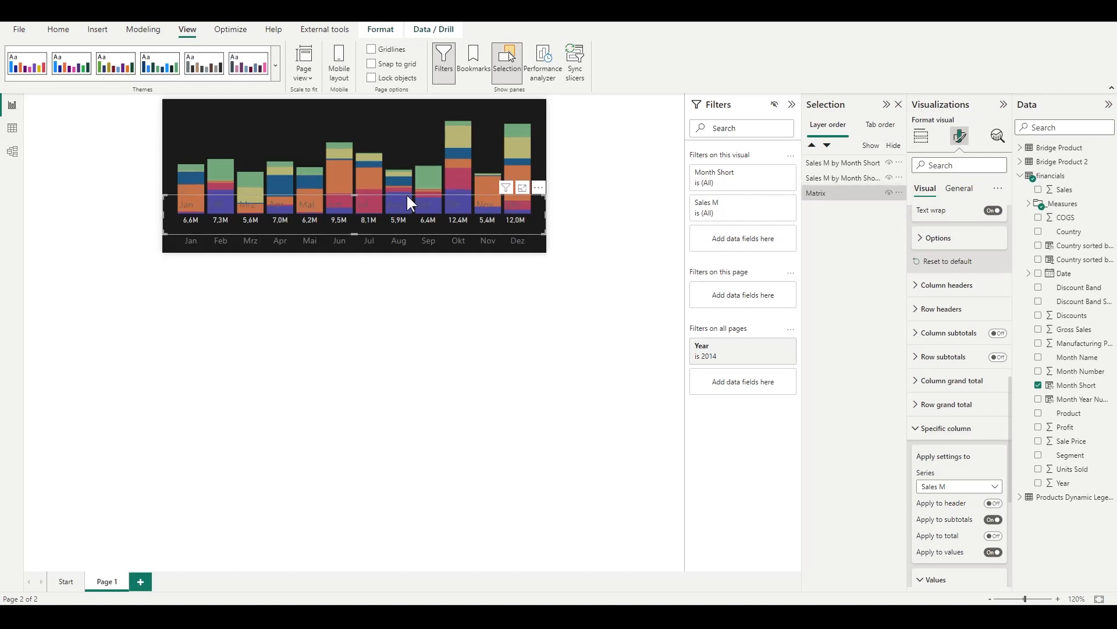
- Nudge the front chart up so its month labels sit just below the matrix values, and check the tooltip on the Start page
{"action": "left_click", "coordinate": [360, 205]}
{"action": "key", "text": "Up"}
{"action": "key", "text": "Up"}
{"action": "key", "text": "Up"}
{"action": "key", "text": "Up"}
{"action": "key", "text": "Up"}
{"action": "key", "text": "Up"}
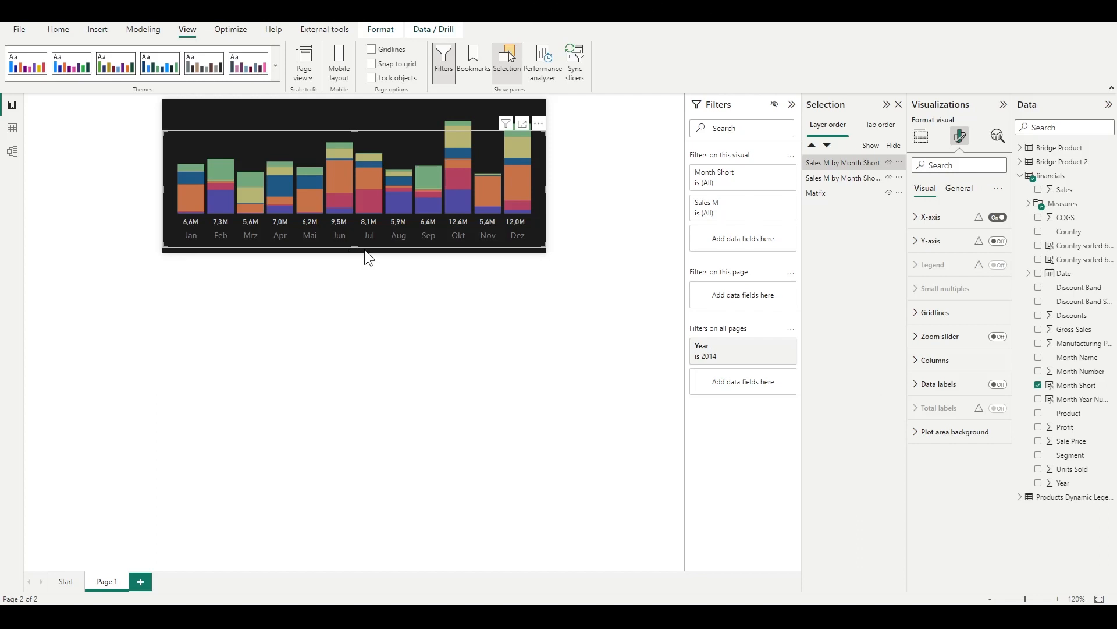
{"action": "left_click", "coordinate": [364, 250]}
{"action": "left_click", "coordinate": [66, 581]}
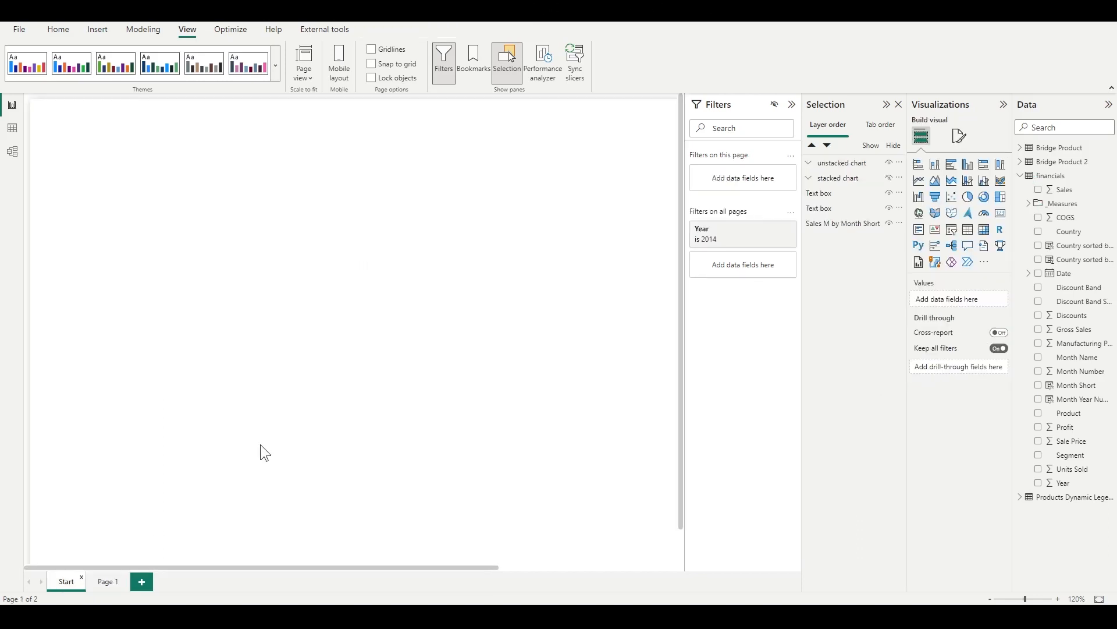
{"action": "mouse_move", "coordinate": [493, 332]}
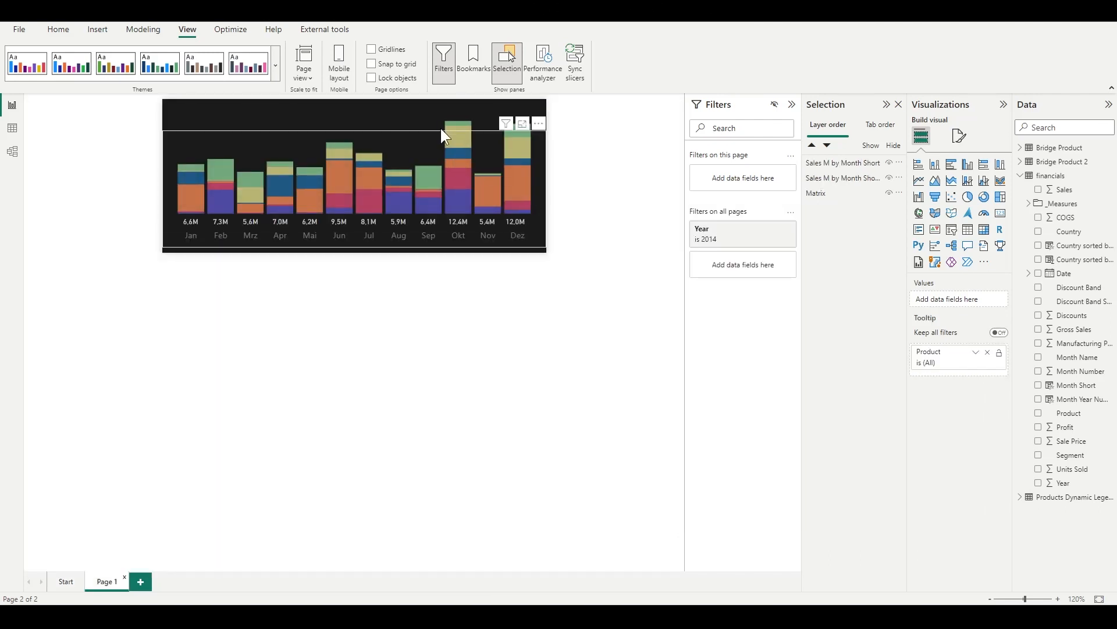
- Select the matrix on Page 1 and open its column header text formatting
{"action": "left_click", "coordinate": [832, 198]}
{"action": "left_click", "coordinate": [960, 136]}
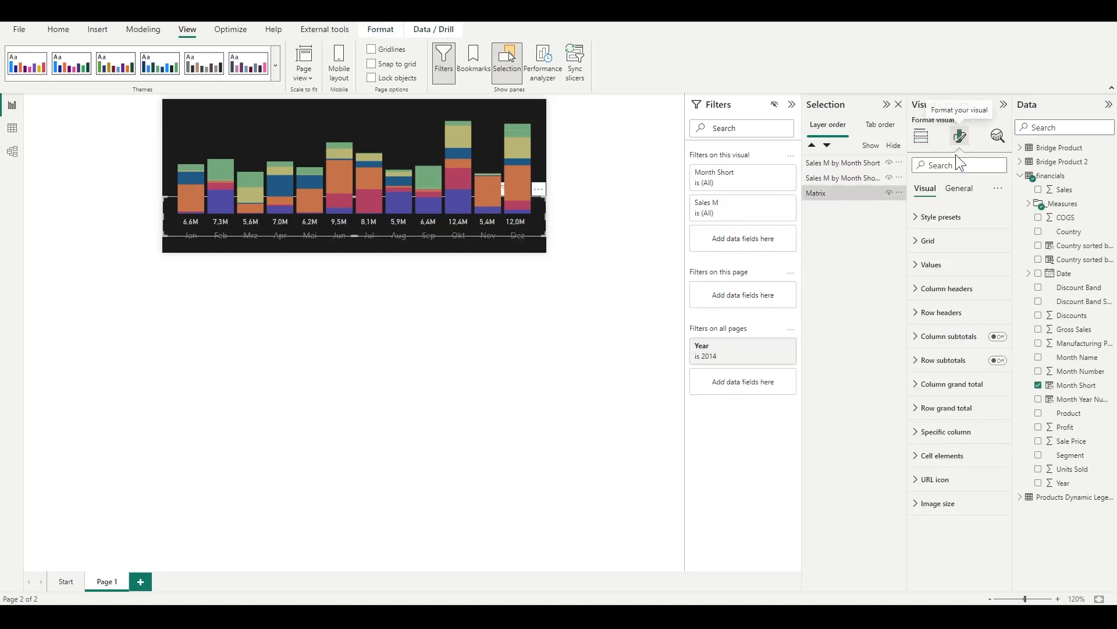
{"action": "left_click", "coordinate": [924, 291]}
{"action": "left_click", "coordinate": [924, 293]}
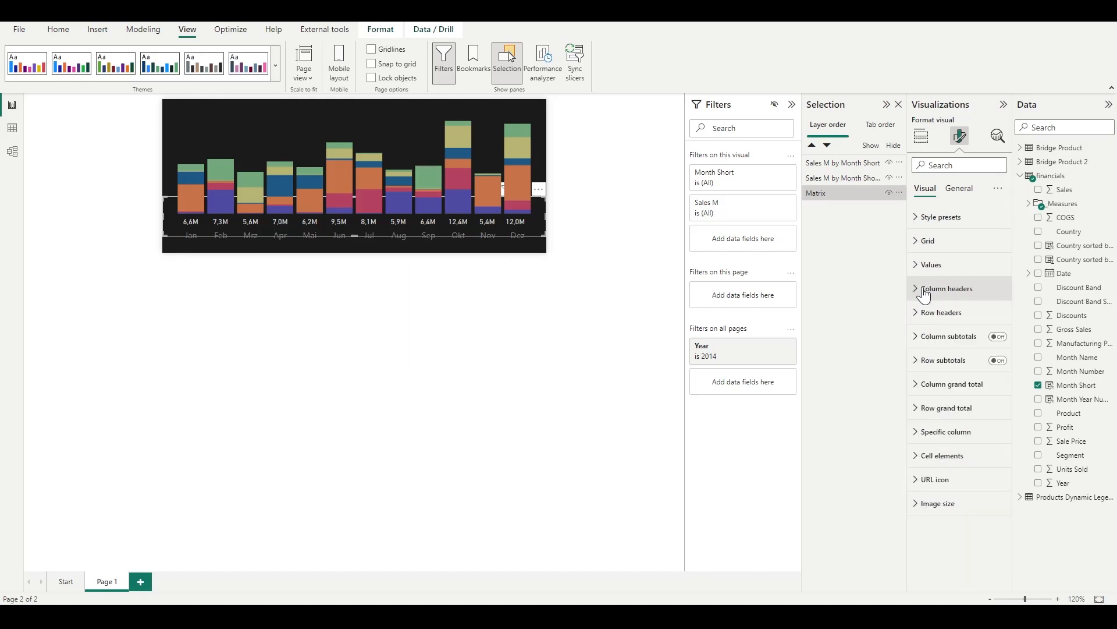
{"action": "left_click", "coordinate": [924, 290]}
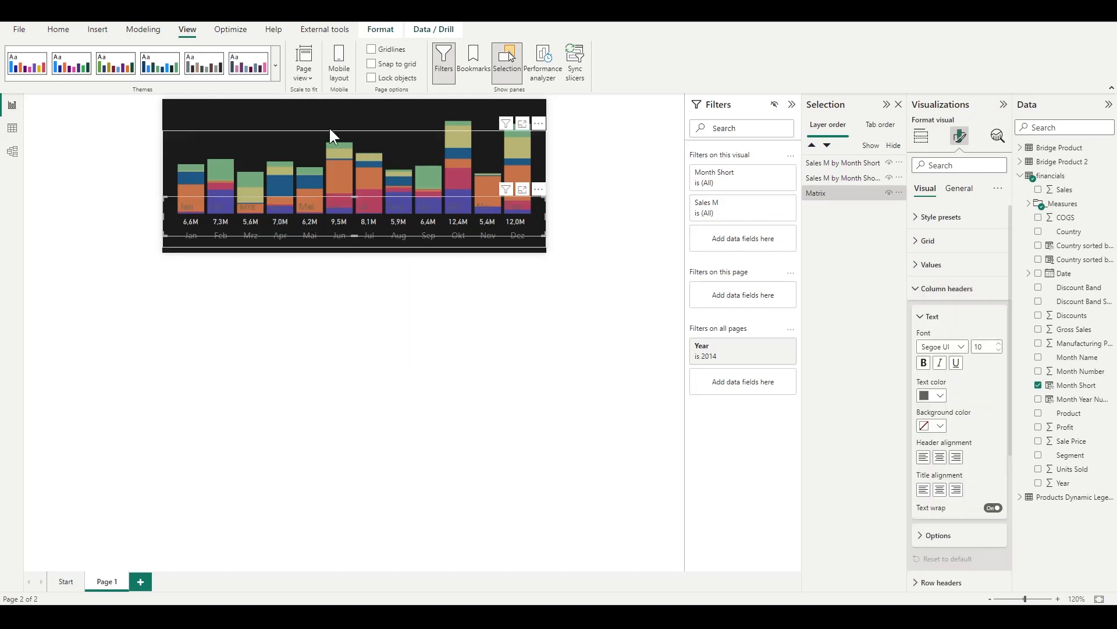
- Sample the dark background of Page 1 with the color picker and copy its HEX code 1b1b1b
{"action": "key", "text": "super+shift+c"}
{"action": "left_click", "coordinate": [366, 125]}
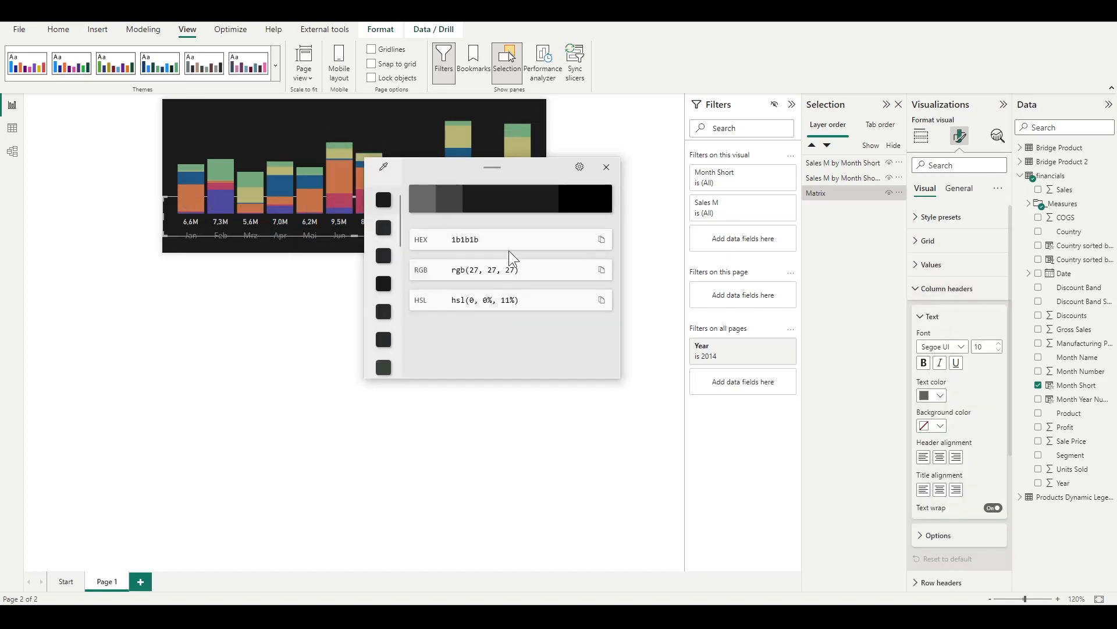
{"action": "left_click", "coordinate": [471, 236]}
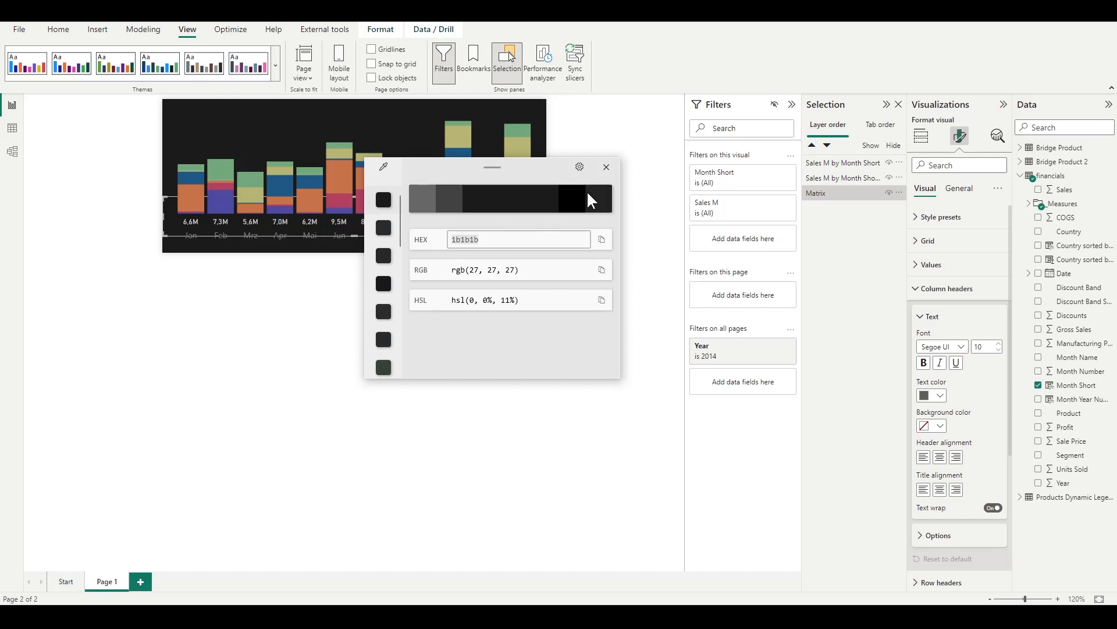
{"action": "left_click", "coordinate": [608, 175]}
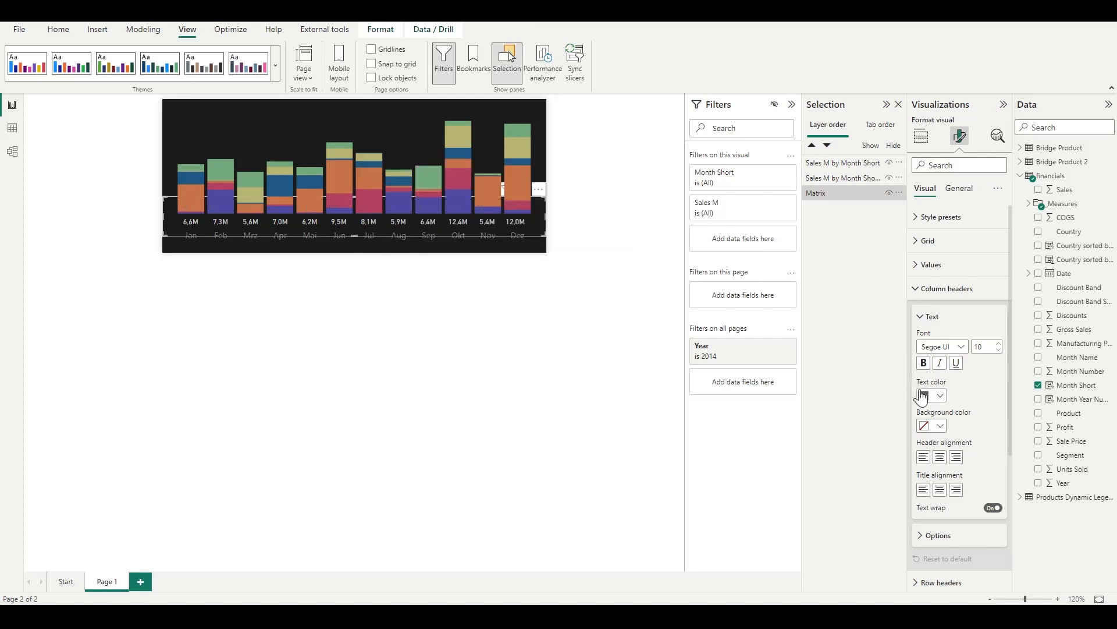
- Set the matrix's column header text color to #1B1B1B and check the Paseo tooltip on the Start page
{"action": "left_click", "coordinate": [935, 428]}
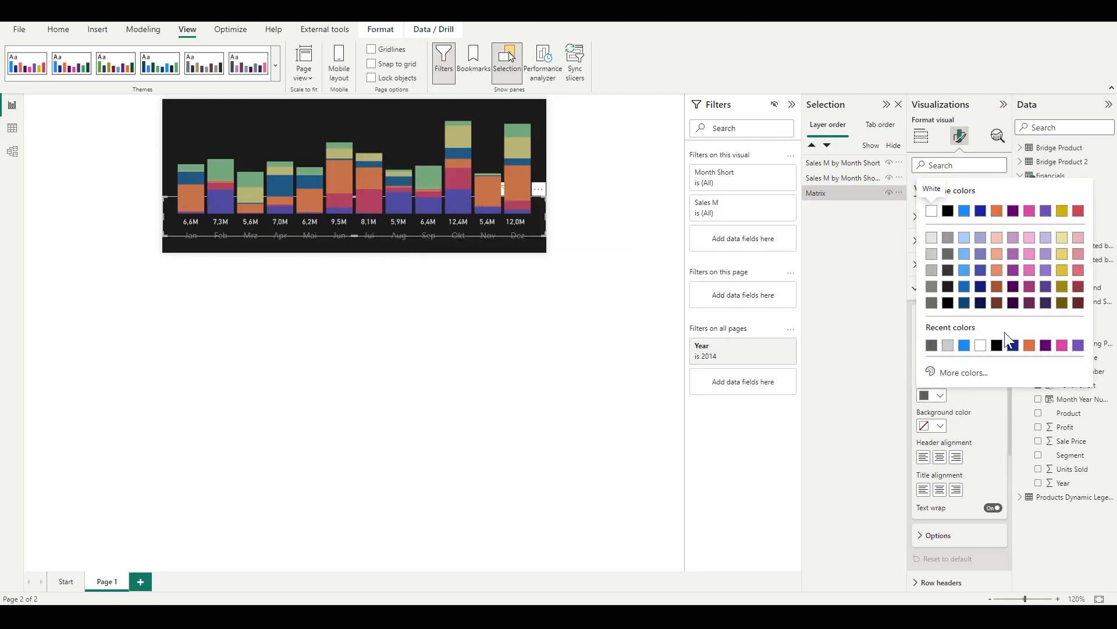
{"action": "left_click", "coordinate": [983, 373]}
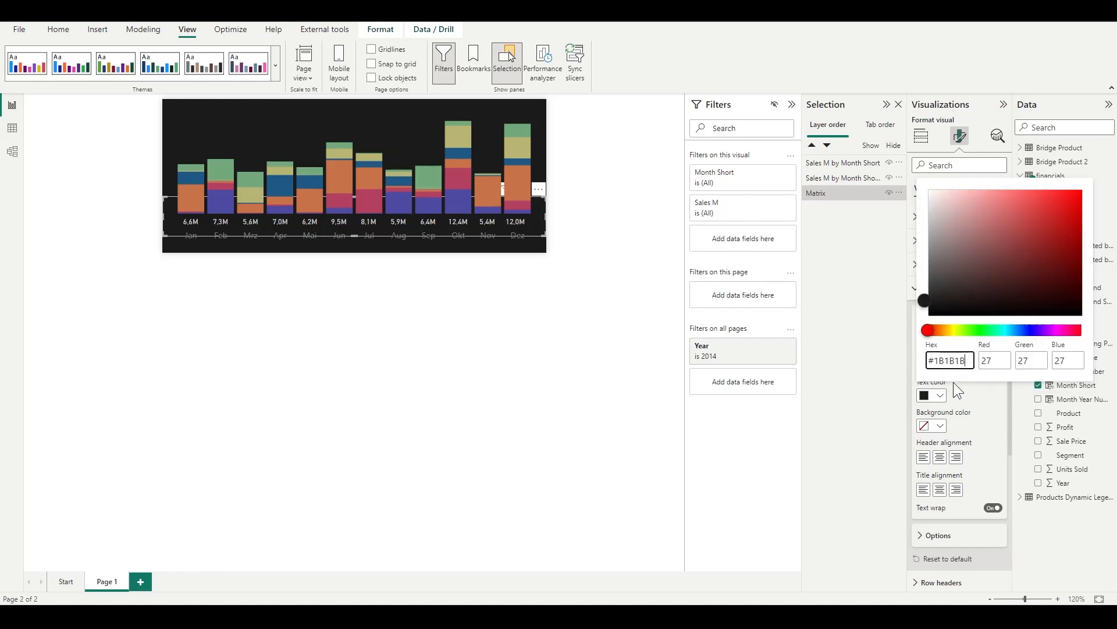
{"action": "left_click", "coordinate": [110, 513]}
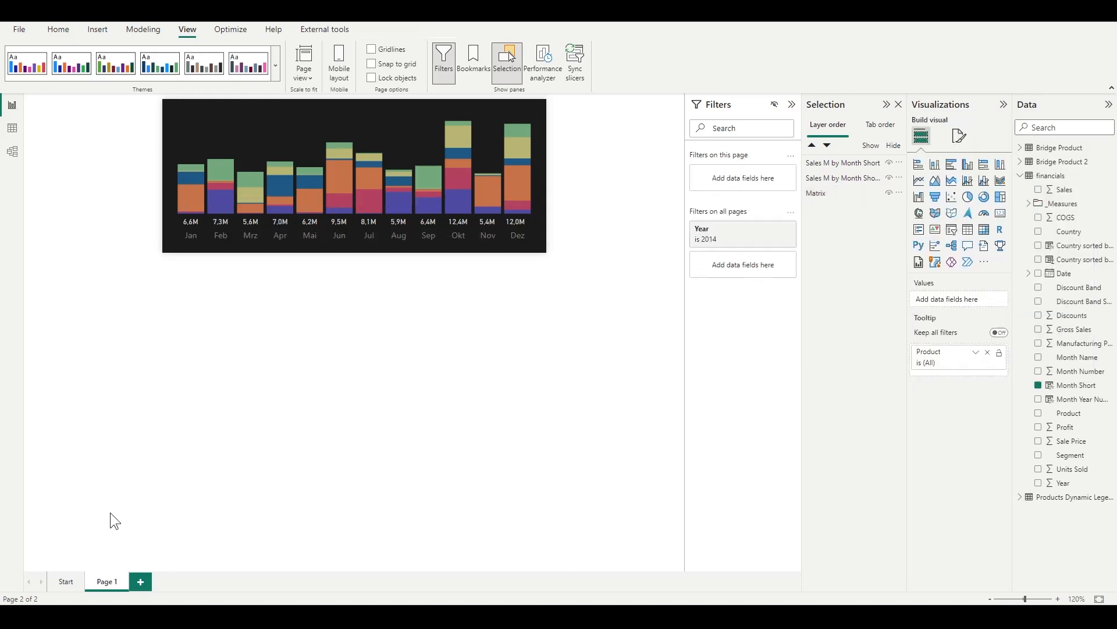
{"action": "left_click", "coordinate": [64, 581]}
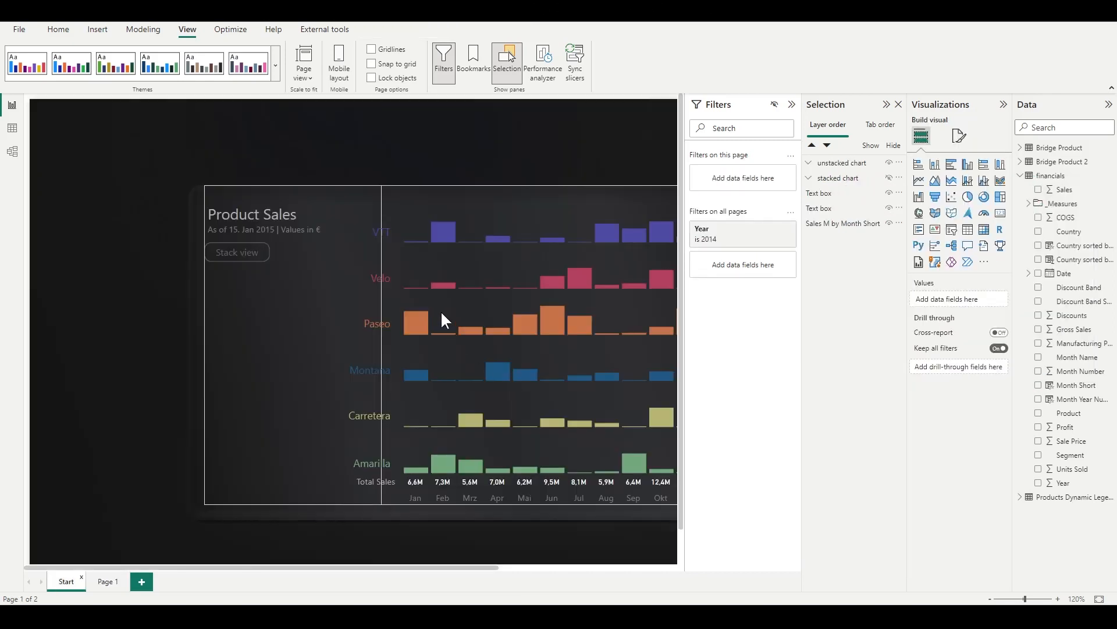
{"action": "mouse_move", "coordinate": [493, 333]}
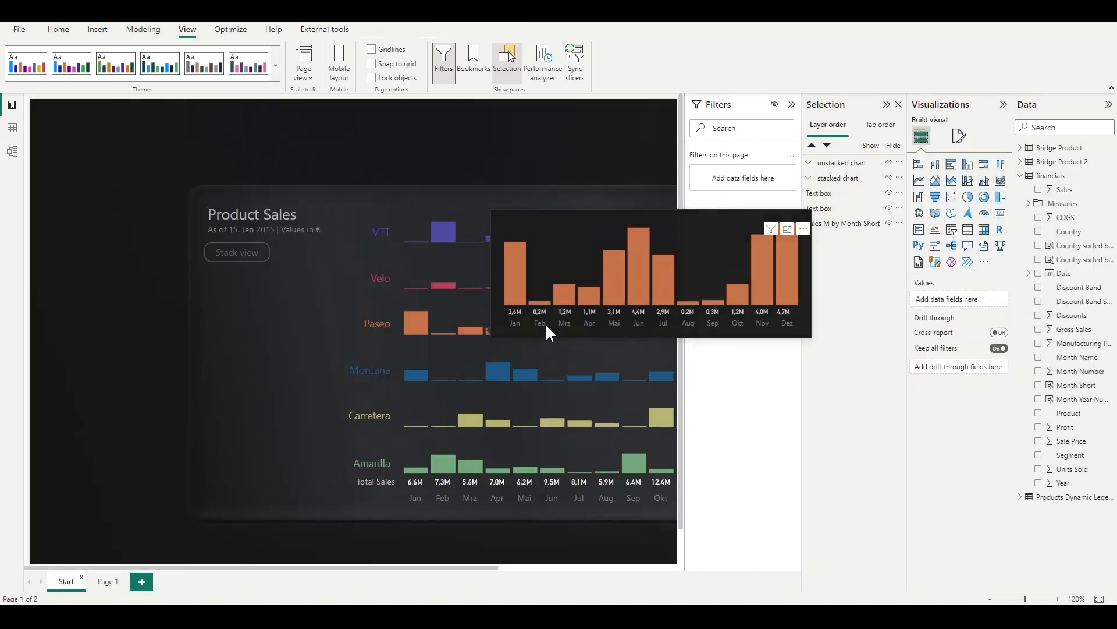
{"action": "mouse_move", "coordinate": [528, 323]}
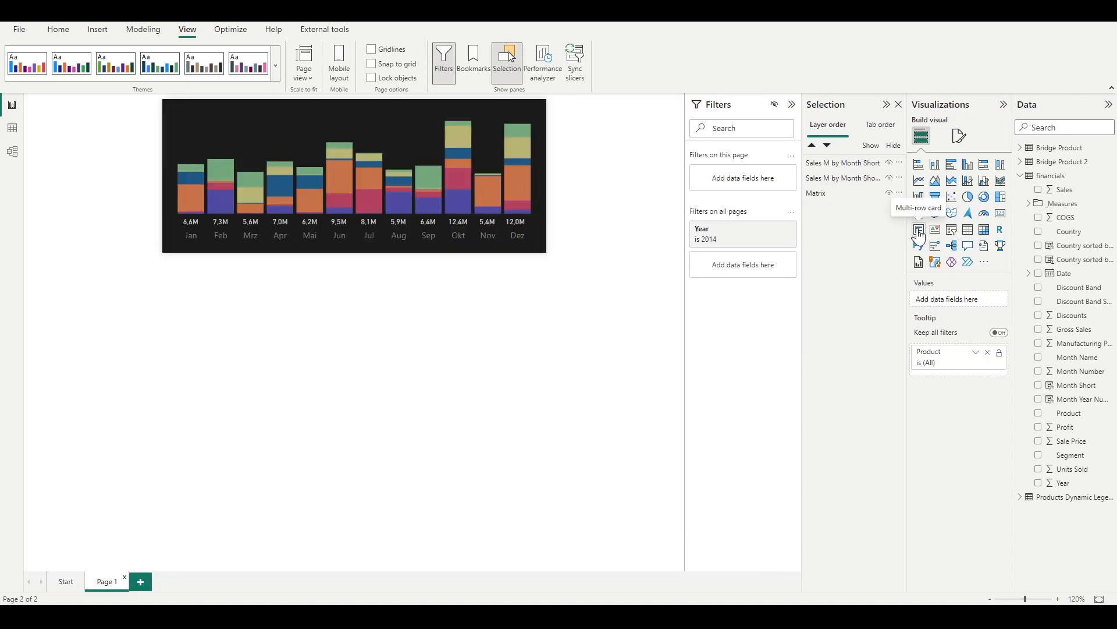
- Add a multi-row card showing the Product field to Page 1, sized small in the upper-left corner of the tooltip canvas
{"action": "left_click", "coordinate": [918, 232]}
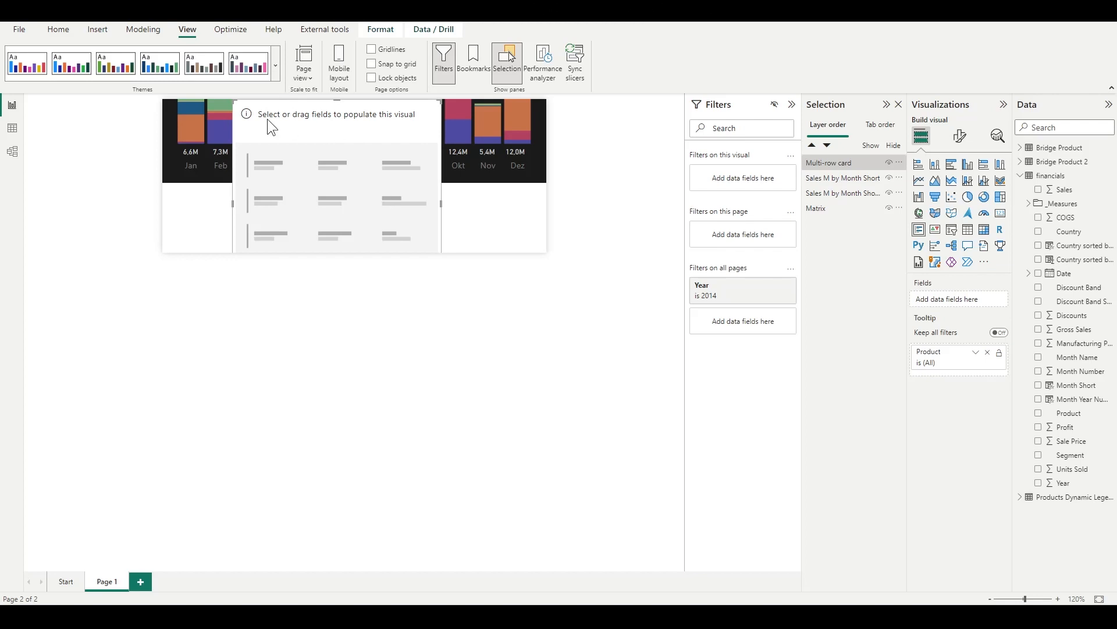
{"action": "left_click_drag", "start_coordinate": [234, 101], "coordinate": [347, 211]}
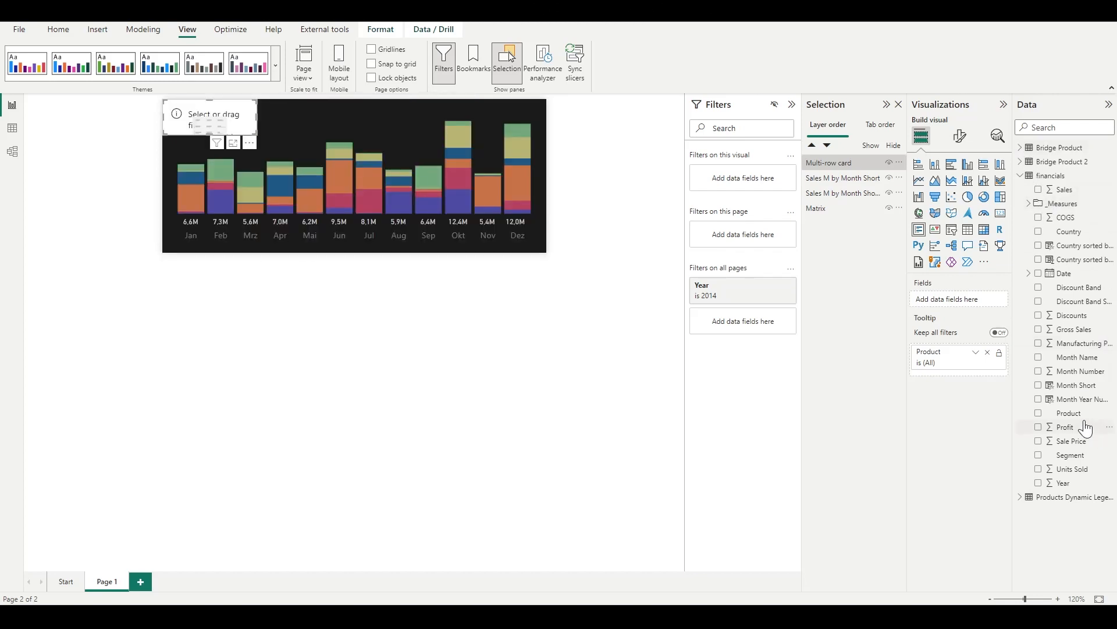
{"action": "left_click_drag", "start_coordinate": [1080, 425], "coordinate": [975, 304]}
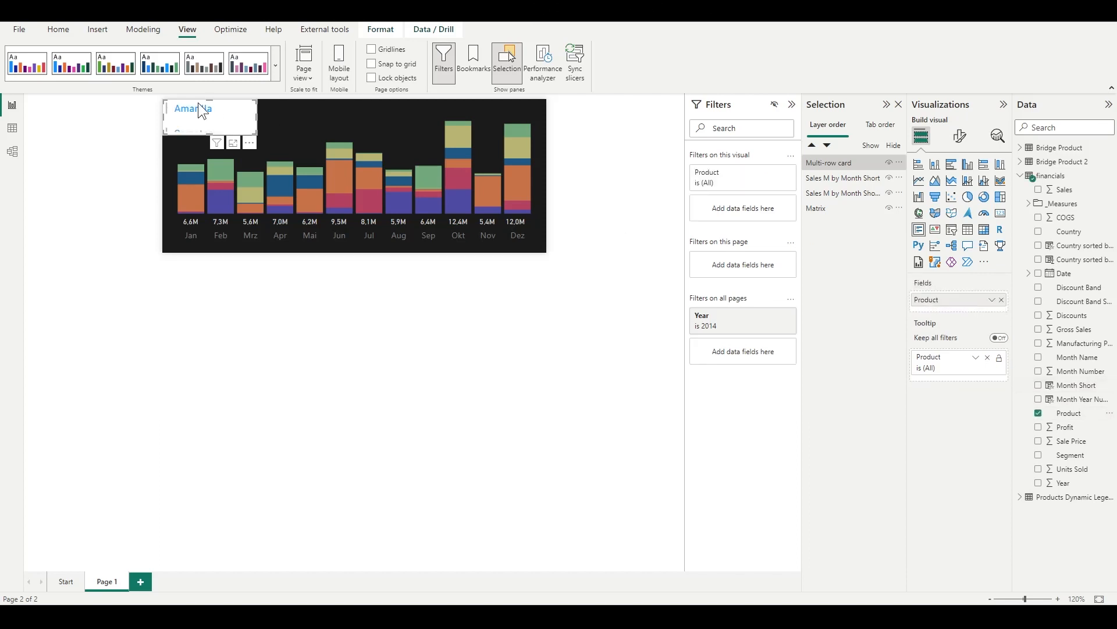
{"action": "mouse_move", "coordinate": [257, 117]}
{"action": "left_mouse_down"}
{"action": "mouse_move", "coordinate": [296, 117]}
{"action": "mouse_move", "coordinate": [264, 116]}
{"action": "left_mouse_up"}
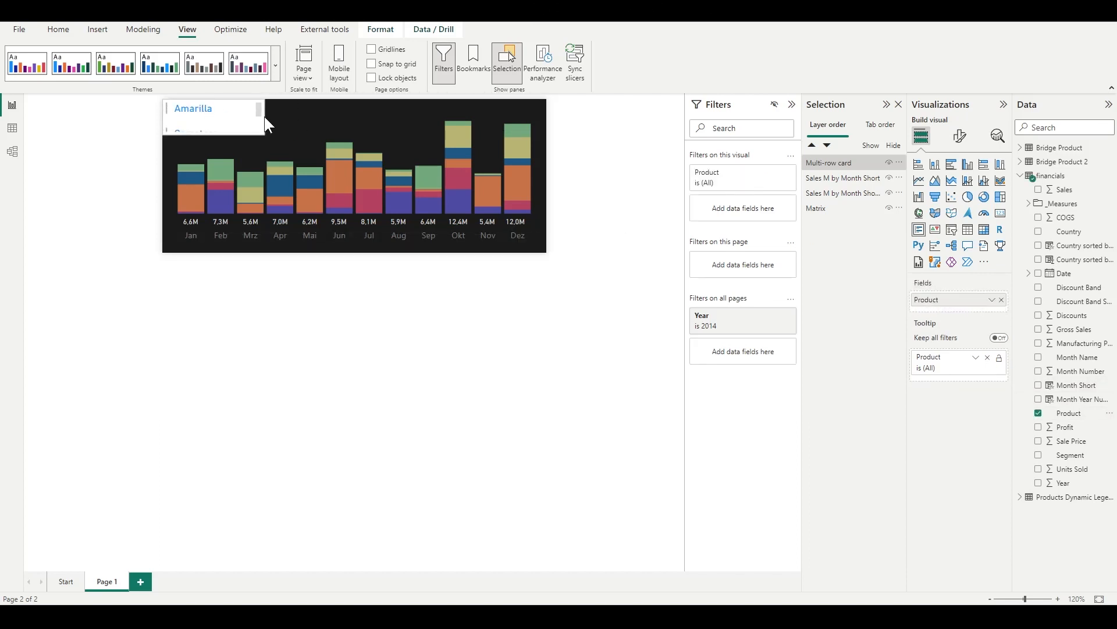
- Open the multi-row card's title formatting and turn off its accent bar
{"action": "left_click", "coordinate": [961, 143]}
{"action": "left_click", "coordinate": [958, 264]}
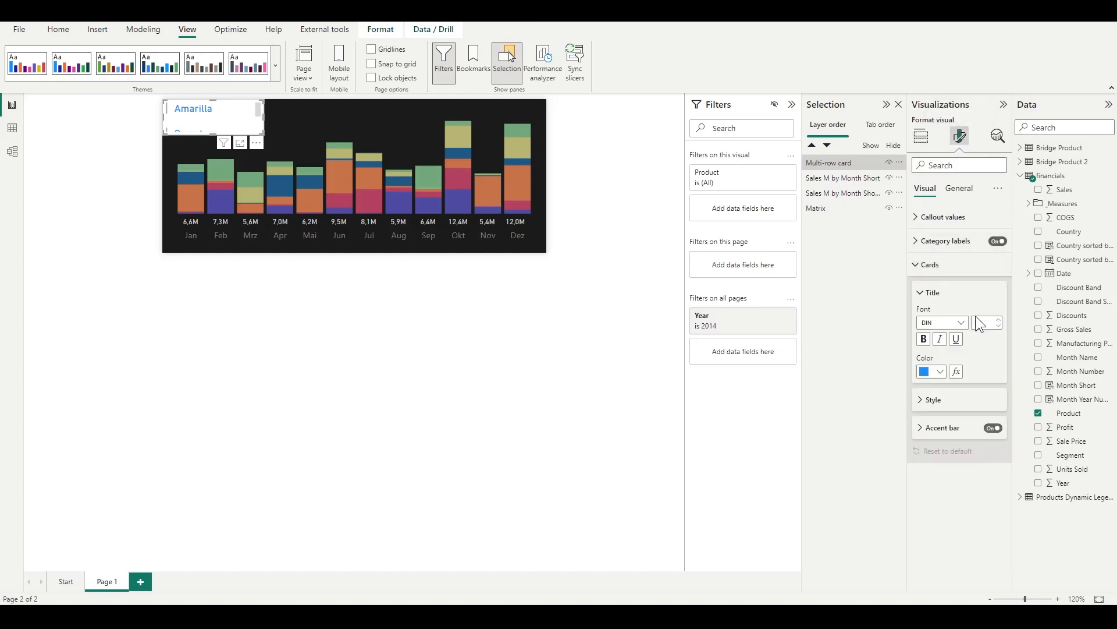
{"action": "left_click", "coordinate": [996, 429]}
- Color the card title conditionally by field value, based on the Small Multiple colors measure
{"action": "left_click", "coordinate": [941, 372]}
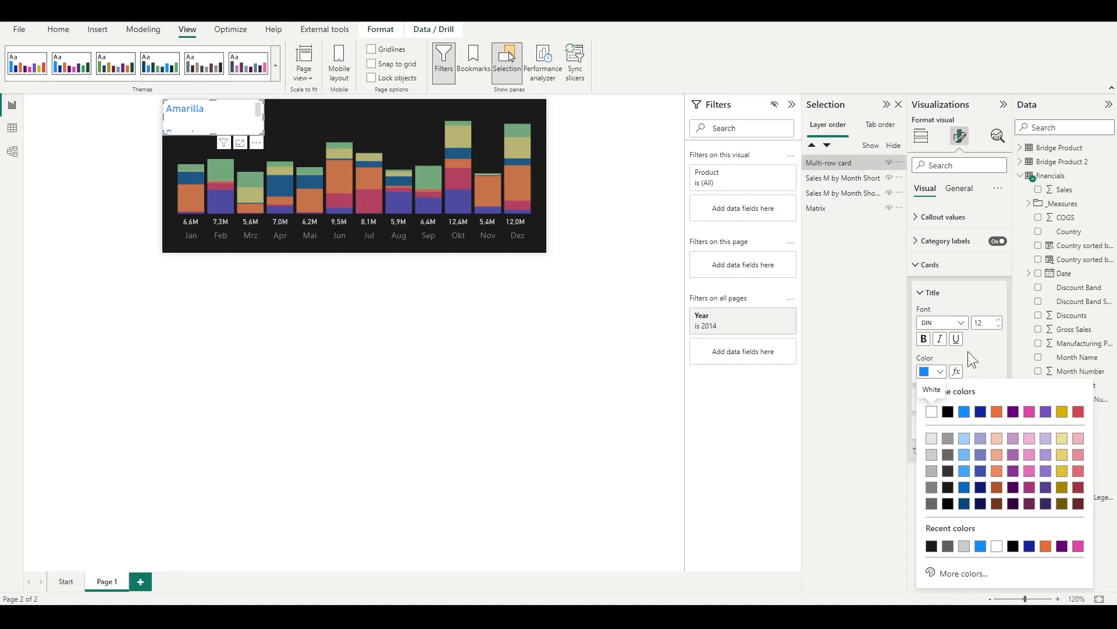
{"action": "left_click", "coordinate": [956, 372]}
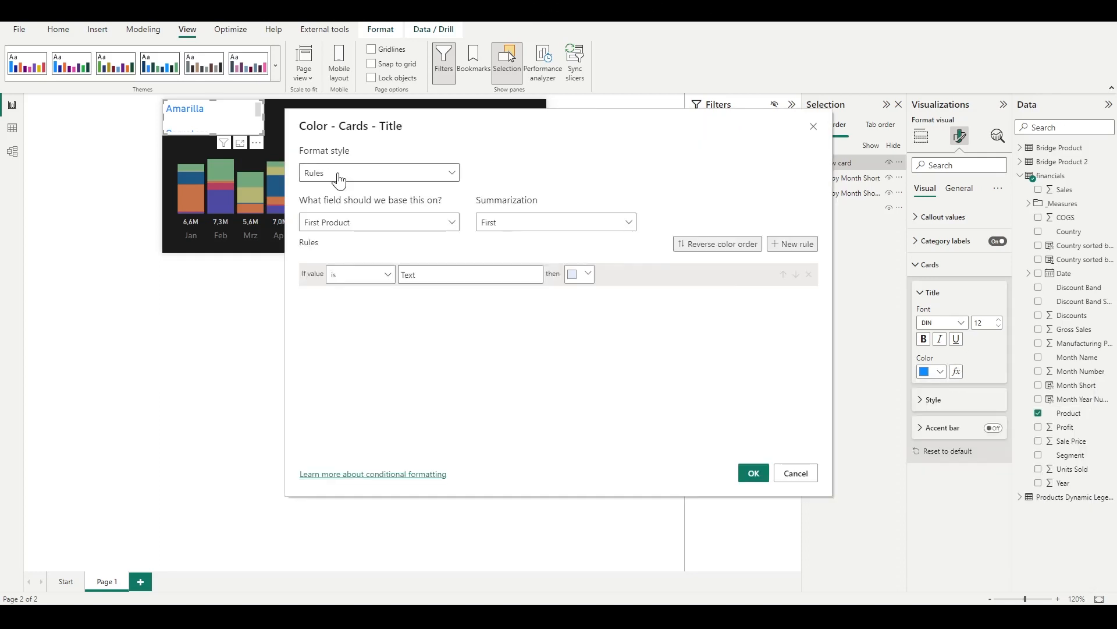
{"action": "left_click", "coordinate": [338, 173]}
{"action": "left_click", "coordinate": [332, 225]}
{"action": "left_click", "coordinate": [340, 222]}
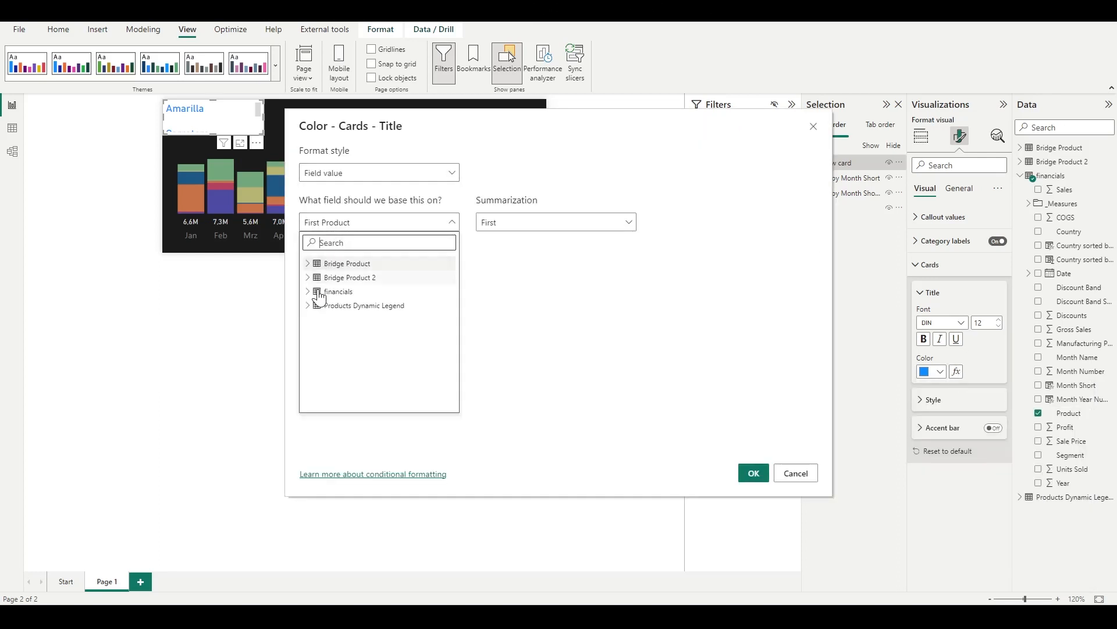
{"action": "left_click", "coordinate": [320, 295]}
{"action": "left_click", "coordinate": [316, 319]}
{"action": "scroll", "coordinate": [384, 325], "scroll_direction": "down", "scroll_amount": 1}
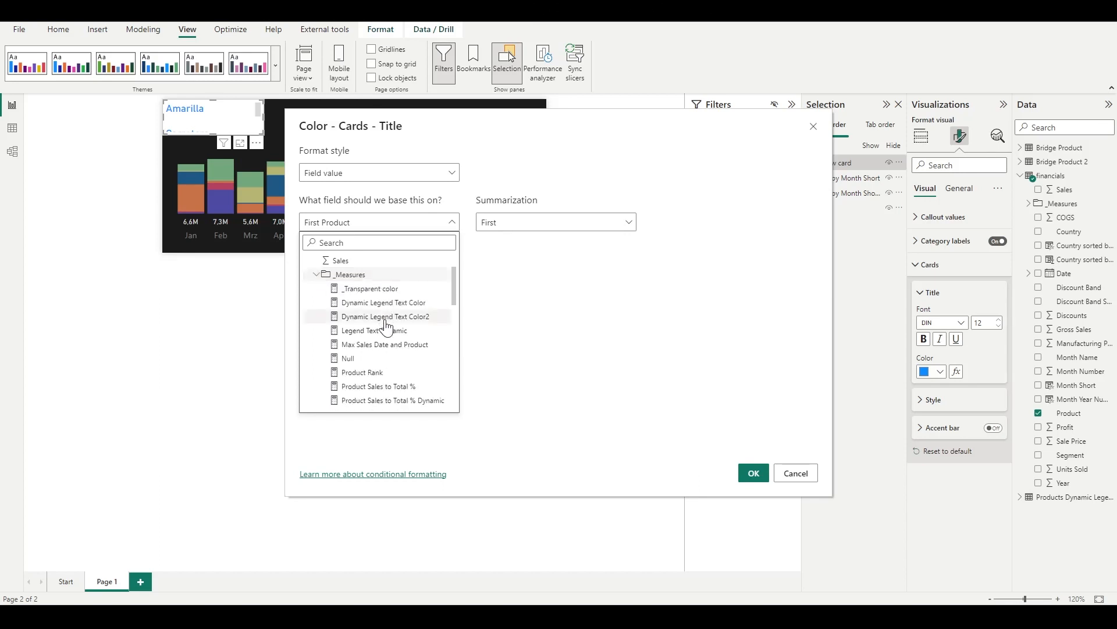
{"action": "scroll", "coordinate": [386, 326], "scroll_direction": "down", "scroll_amount": 5}
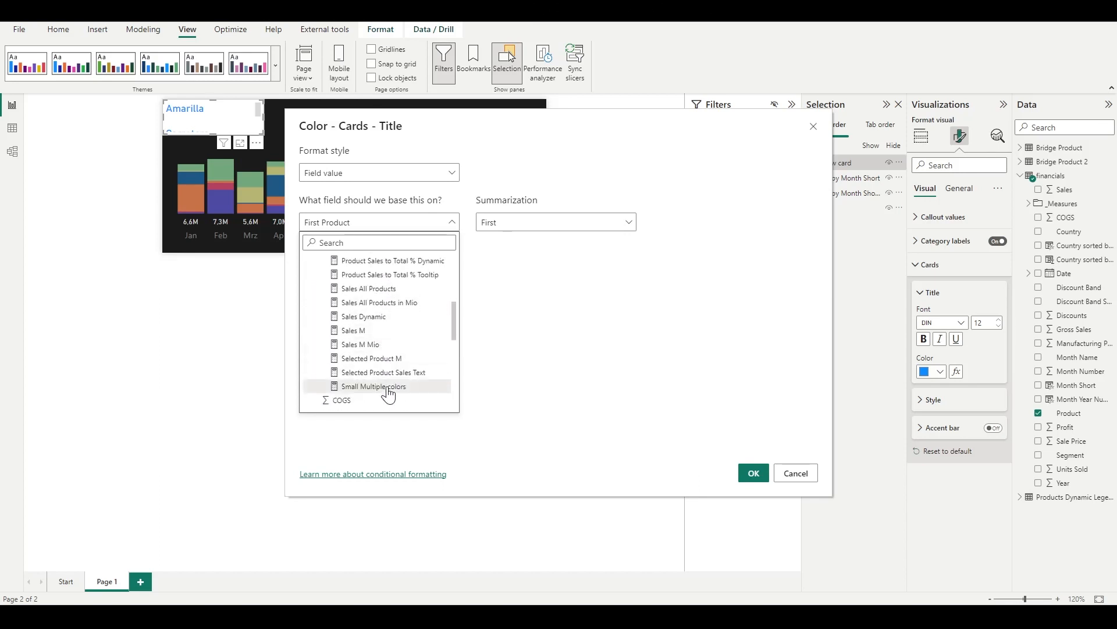
{"action": "left_click", "coordinate": [373, 387]}
{"action": "left_click", "coordinate": [749, 473]}
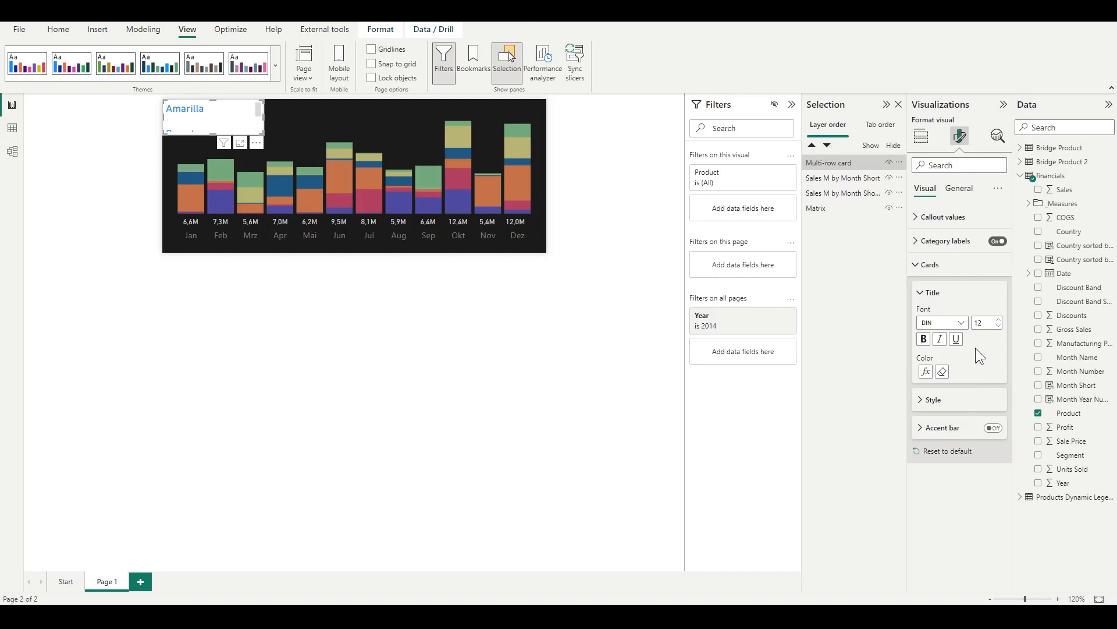
- Set the card title font to Segoe UI at size 14
{"action": "left_click", "coordinate": [961, 321]}
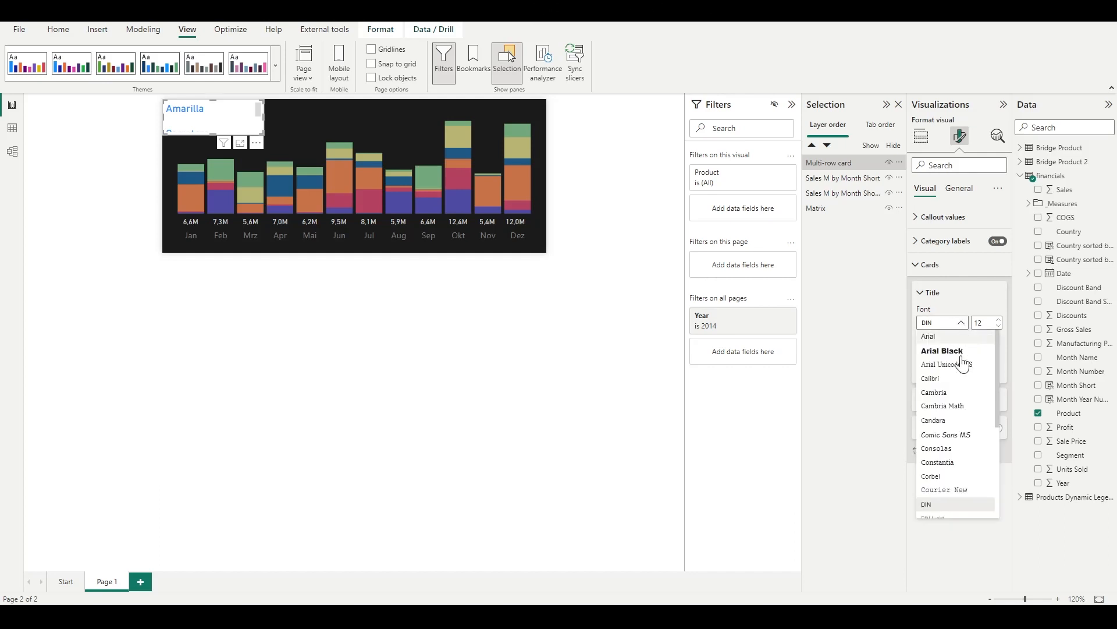
{"action": "scroll", "coordinate": [962, 430], "scroll_direction": "down", "scroll_amount": 2}
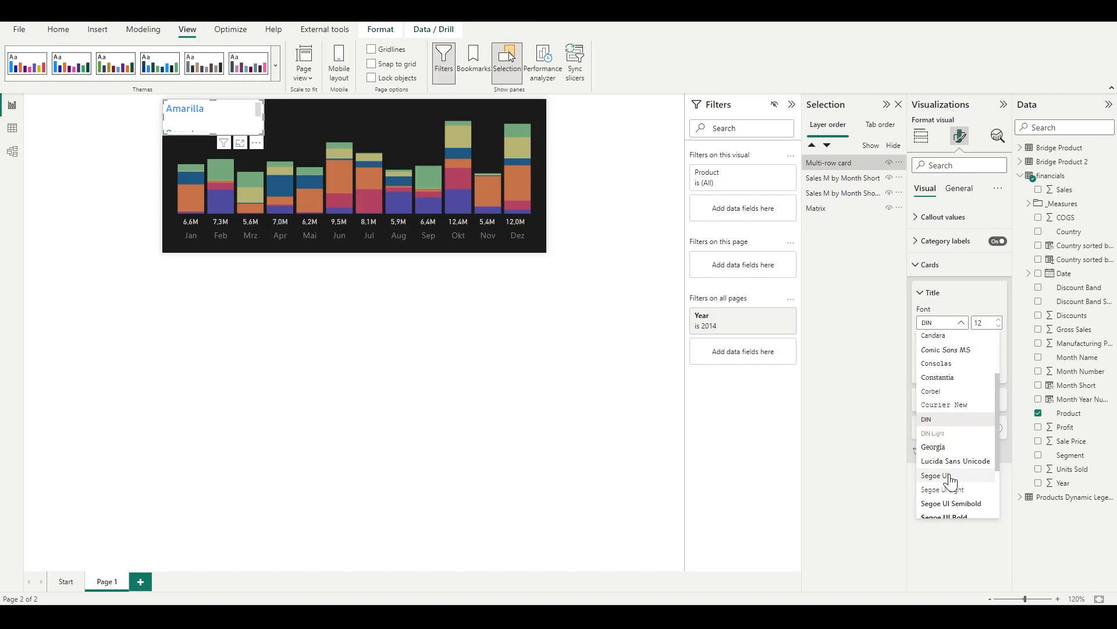
{"action": "left_click", "coordinate": [950, 476]}
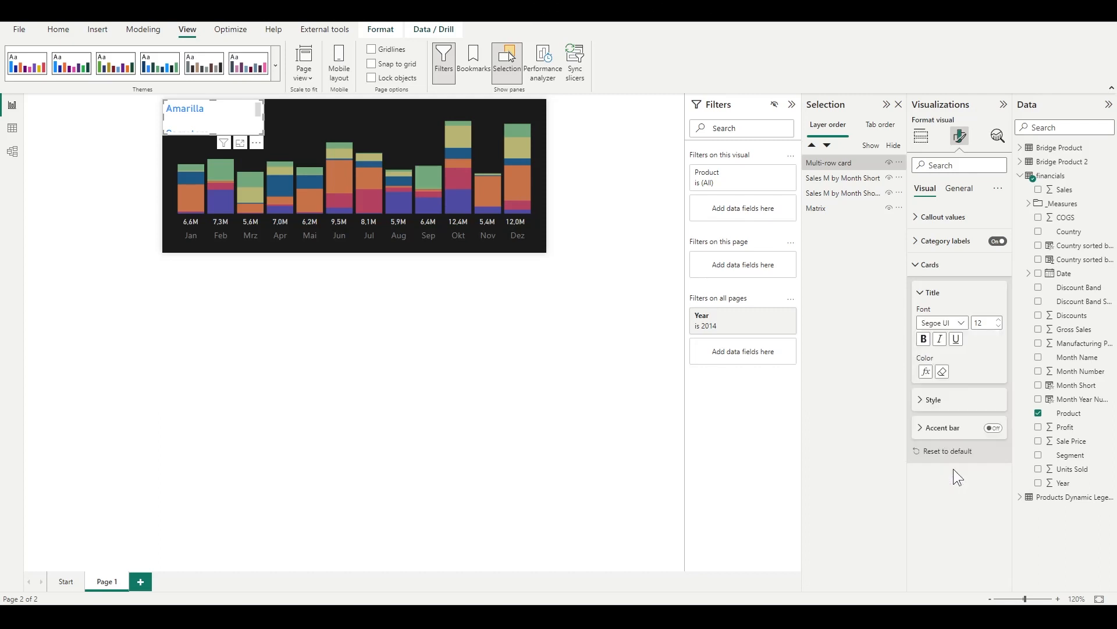
{"action": "left_click", "coordinate": [999, 319]}
{"action": "left_click", "coordinate": [998, 319]}
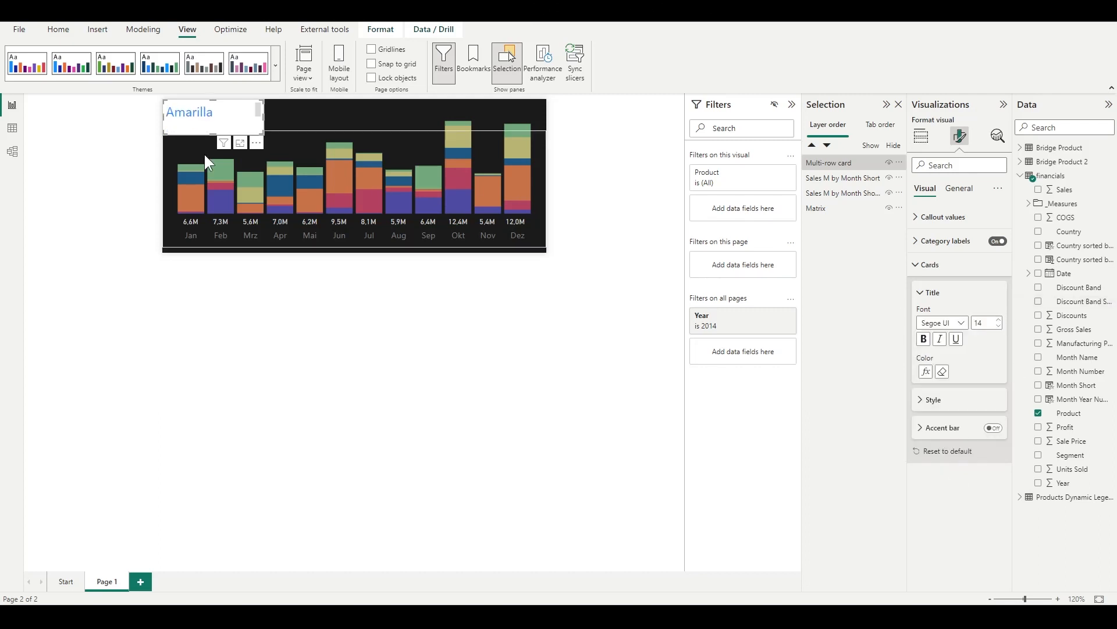
- Nudge the multi-row card slightly inward from the canvas corner and turn off its background
{"action": "left_click_drag", "start_coordinate": [181, 103], "coordinate": [190, 107]}
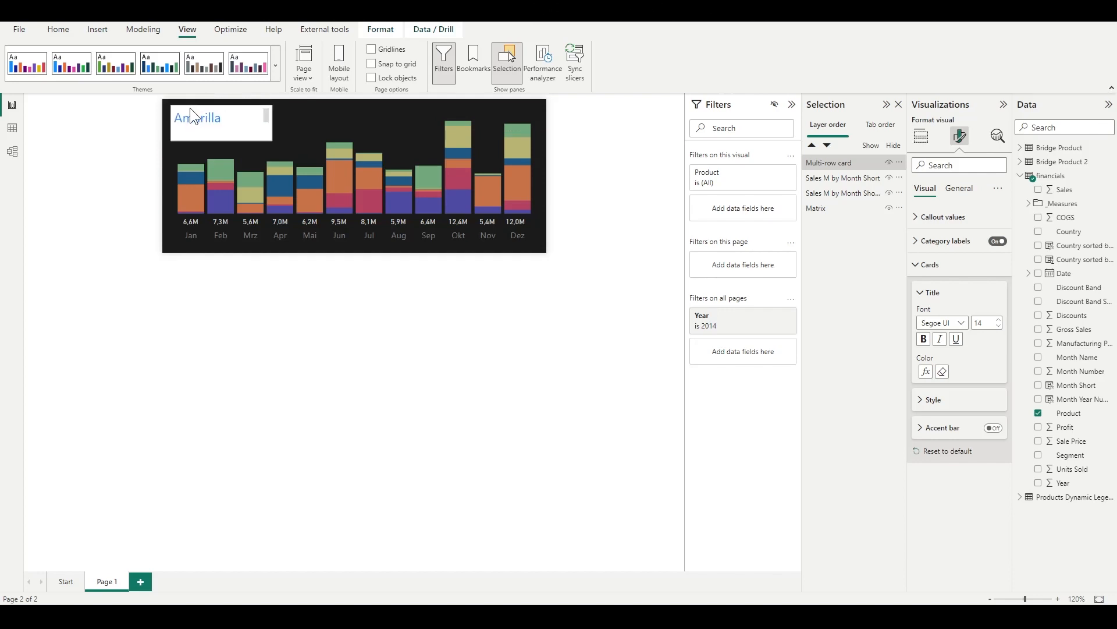
{"action": "left_click", "coordinate": [959, 188]}
{"action": "left_click", "coordinate": [930, 265]}
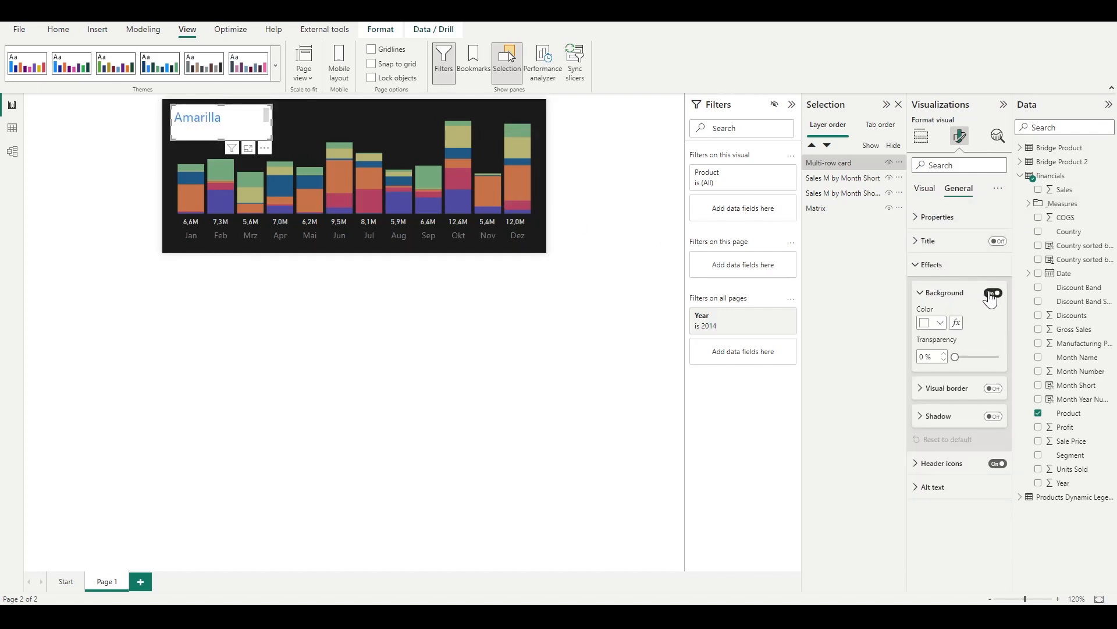
{"action": "left_click", "coordinate": [991, 294]}
- Lower the top edge of the stacked chart to make room for the product name, and check the tooltips on the Start page
{"action": "left_click", "coordinate": [333, 249]}
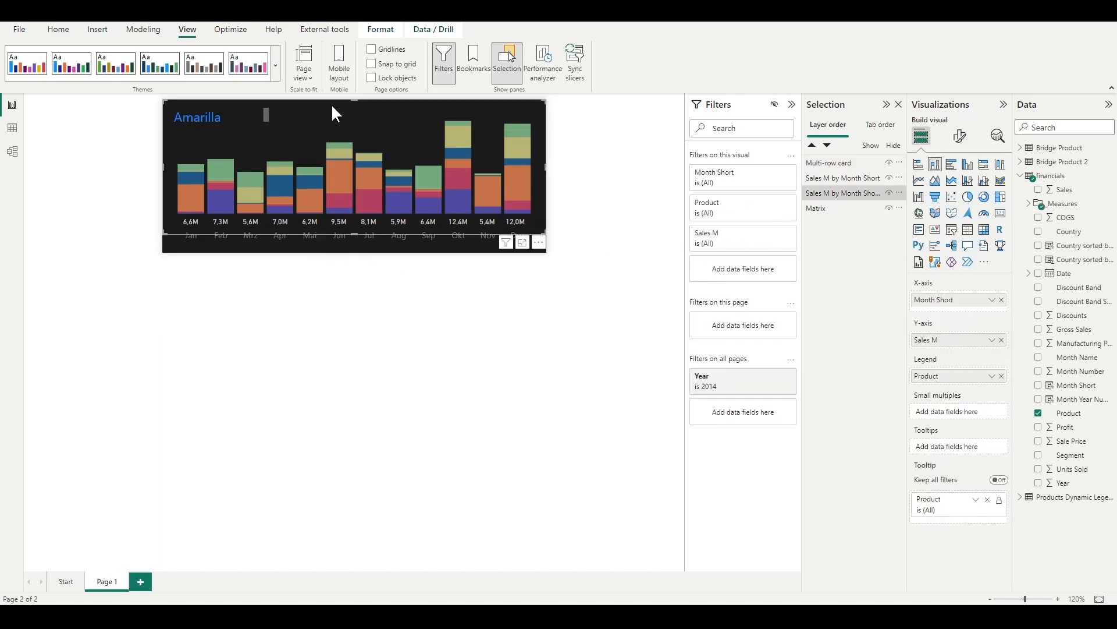
{"action": "left_click_drag", "start_coordinate": [355, 103], "coordinate": [357, 115]}
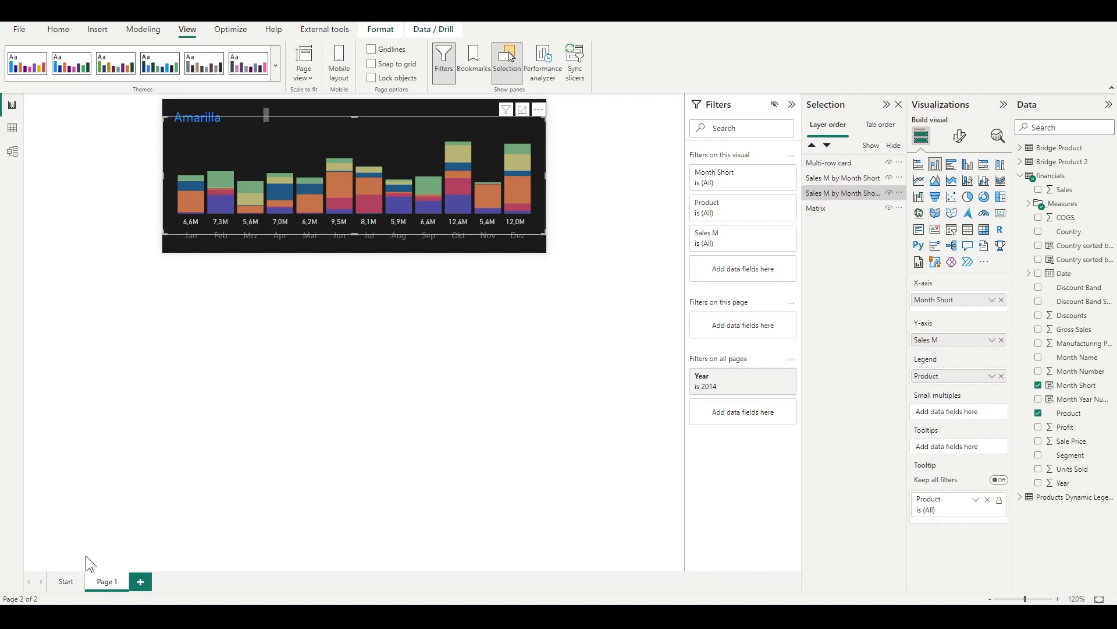
{"action": "left_click", "coordinate": [66, 581]}
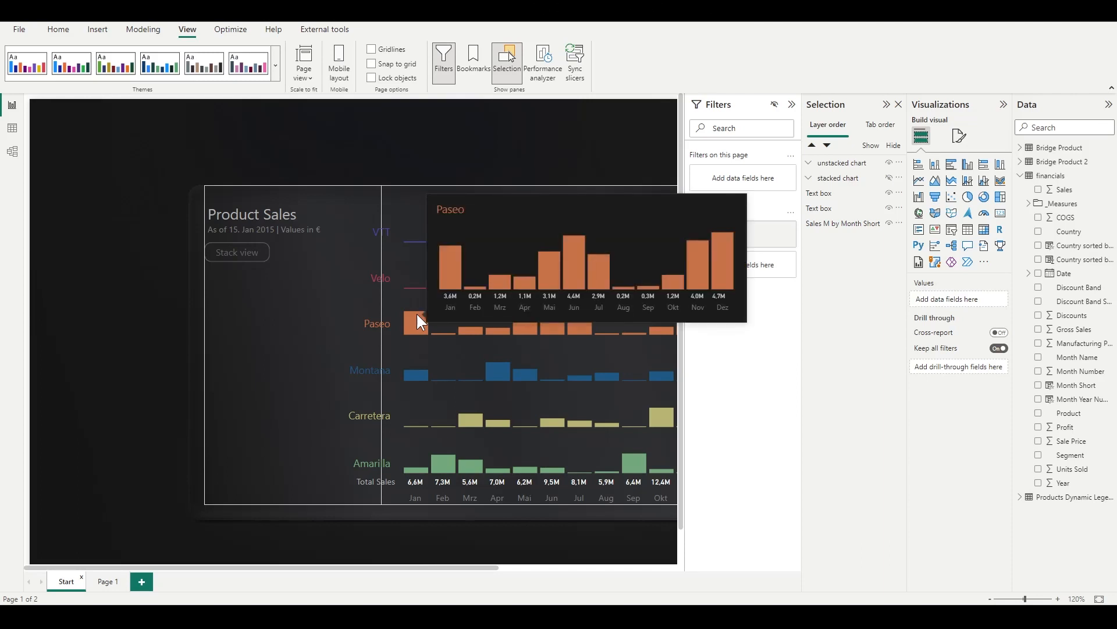
{"action": "mouse_move", "coordinate": [450, 240]}
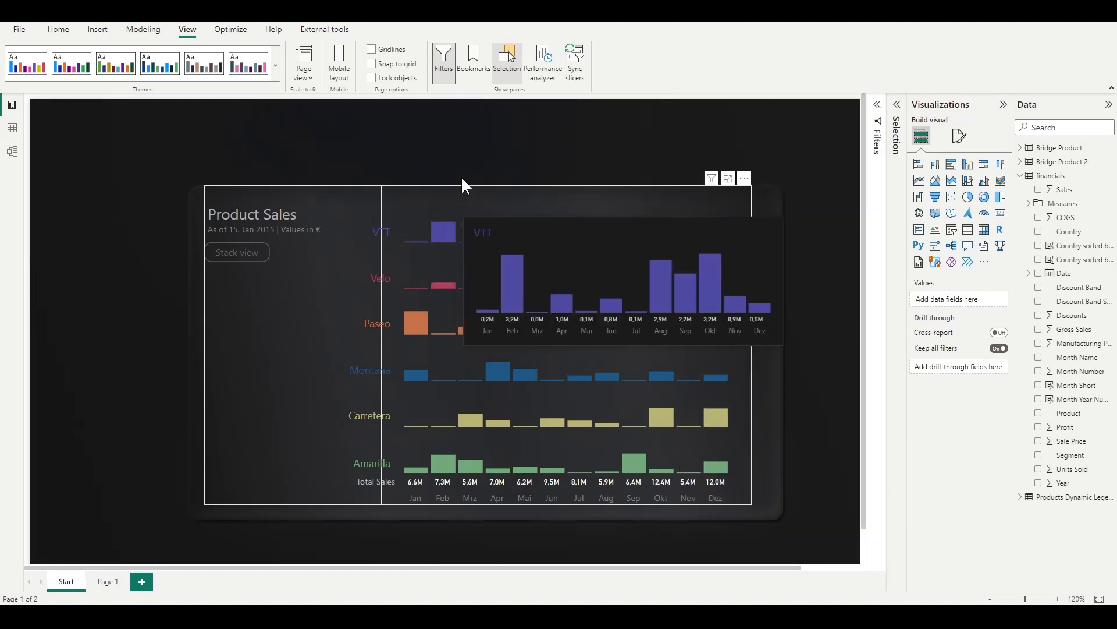
- Switch the Start page to the stack view and look over the whole stacked chart
{"action": "left_click", "coordinate": [458, 164]}
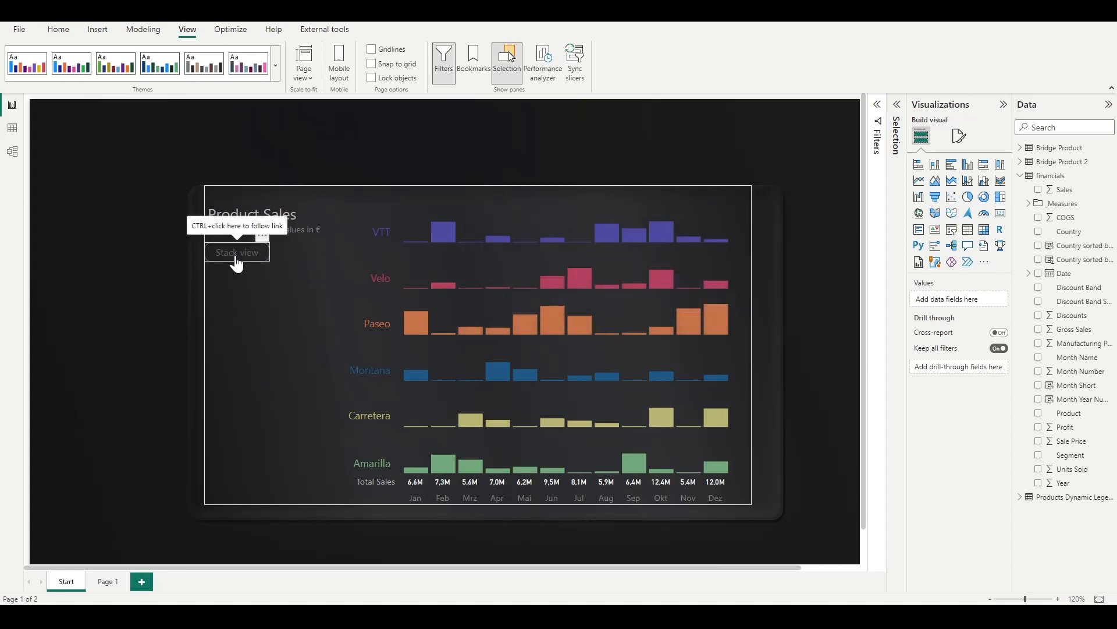
{"action": "left_click", "coordinate": [237, 255], "text": "ctrl"}
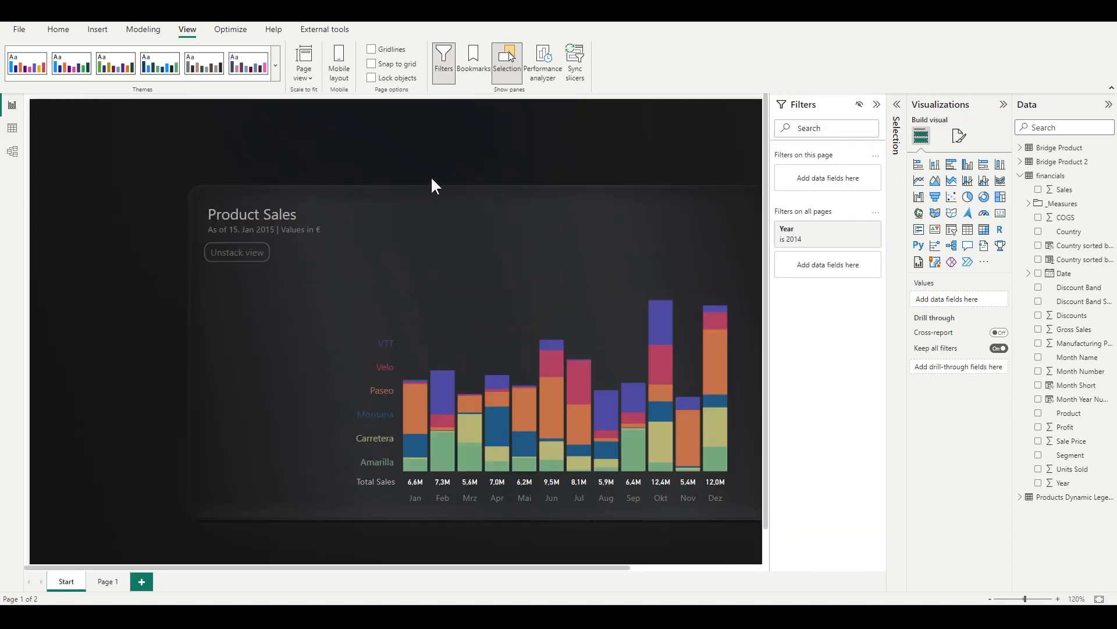
{"action": "left_click_drag", "start_coordinate": [494, 567], "coordinate": [583, 567]}
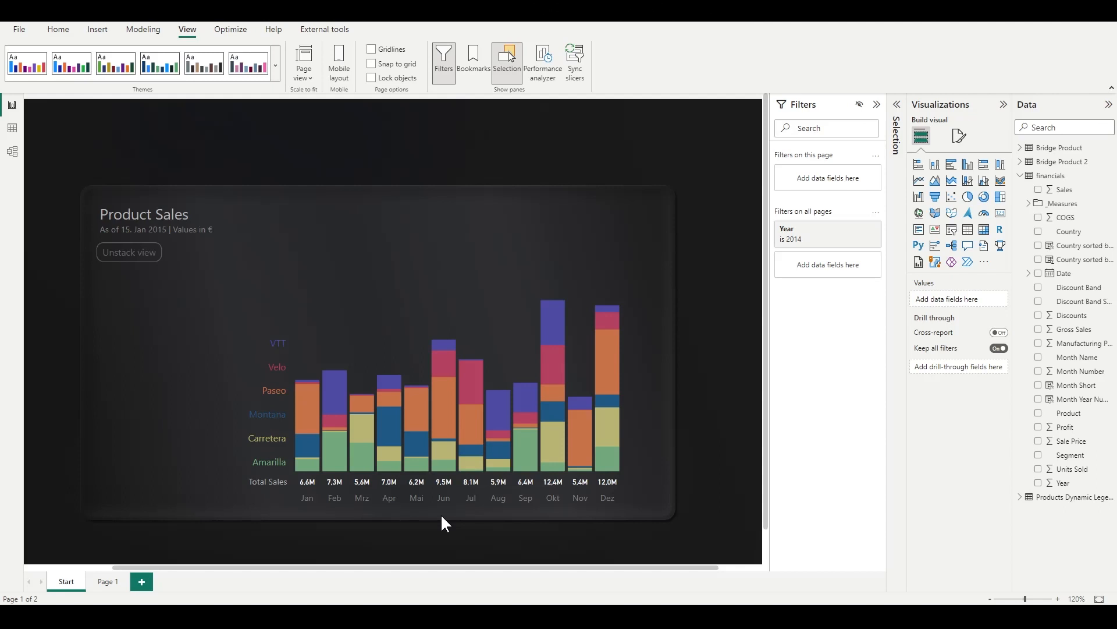
- Rename Page 1 as Tooltip Unstacked
{"action": "left_click", "coordinate": [110, 582]}
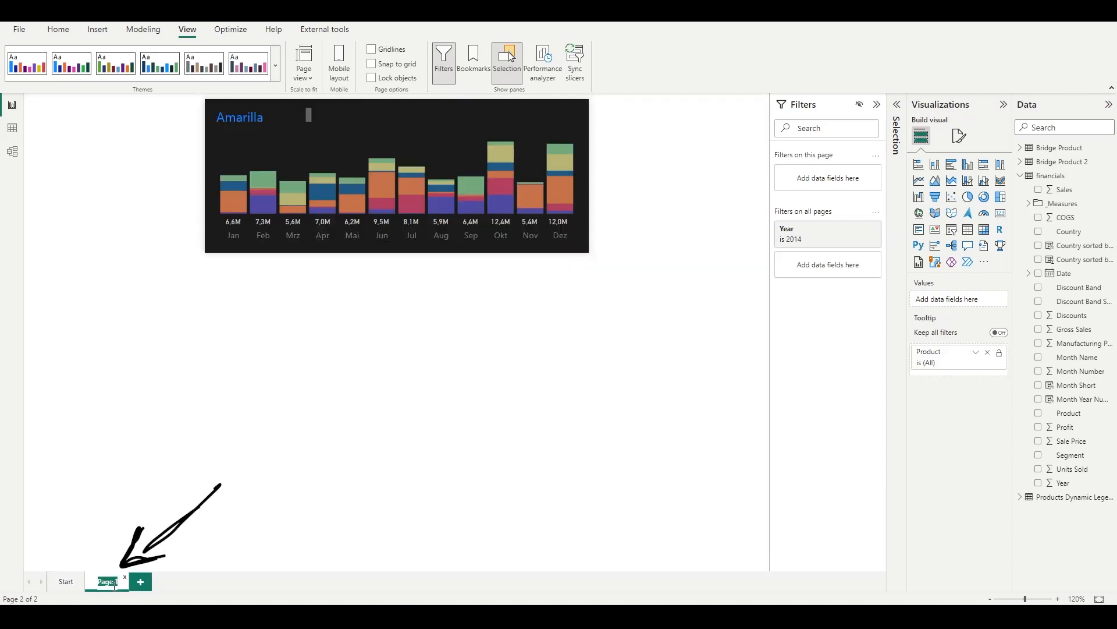
{"action": "key", "text": "BackSpace"}
{"action": "key", "text": "BackSpace"}
{"action": "type", "text": "Tooltip Unstacked"}
{"action": "key", "text": "Return"}
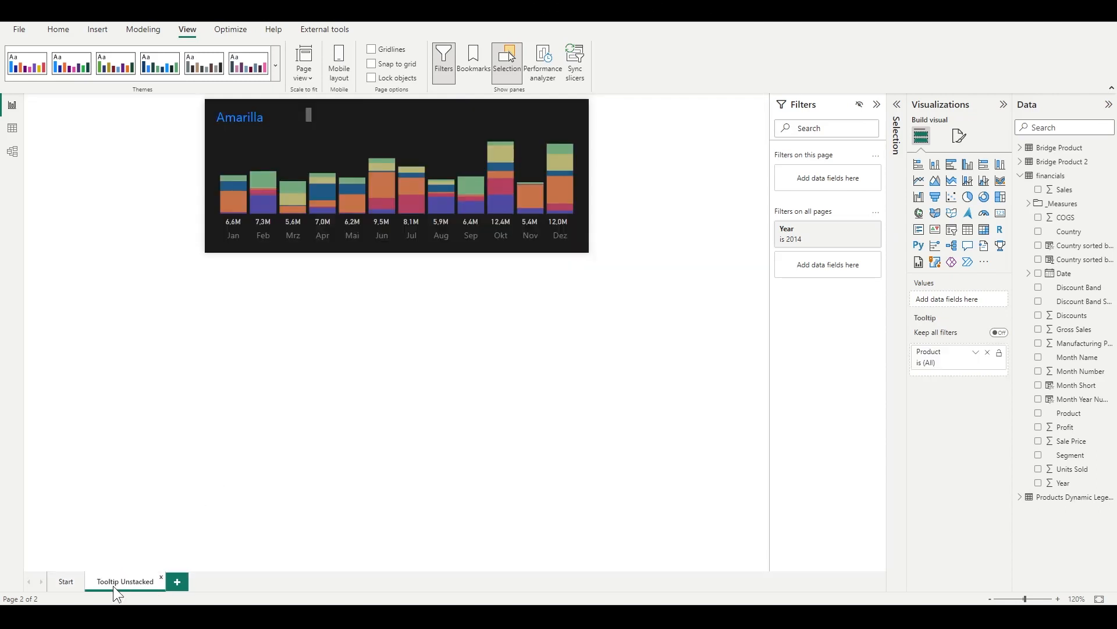
- Duplicate the Tooltip Unstacked page and rename the copy as Tooltip Stacked
{"action": "right_click", "coordinate": [139, 582]}
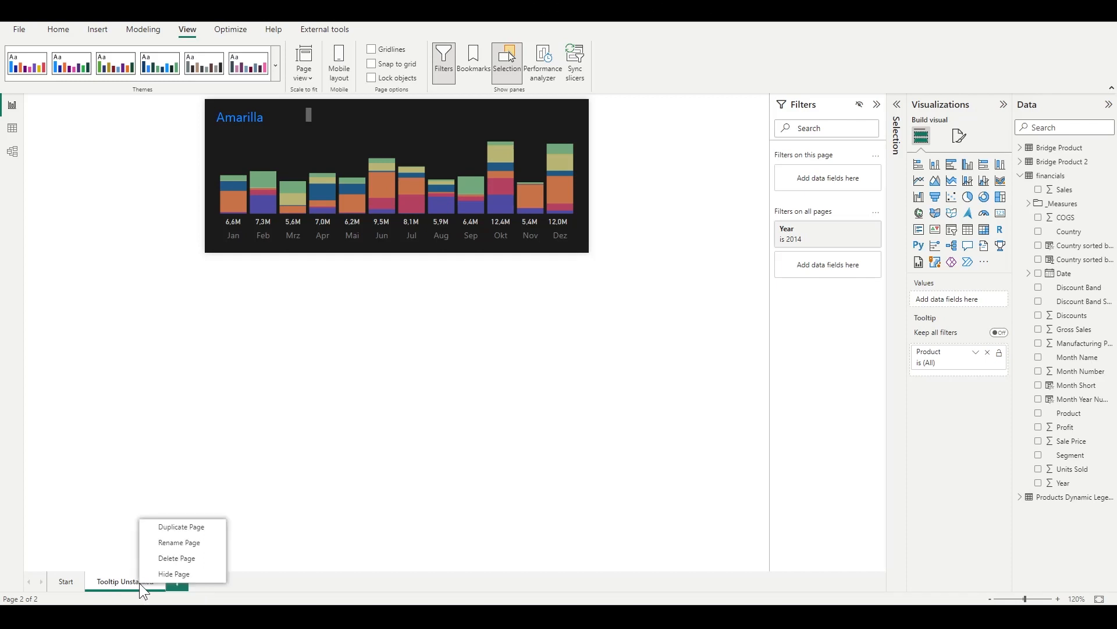
{"action": "left_click", "coordinate": [155, 529]}
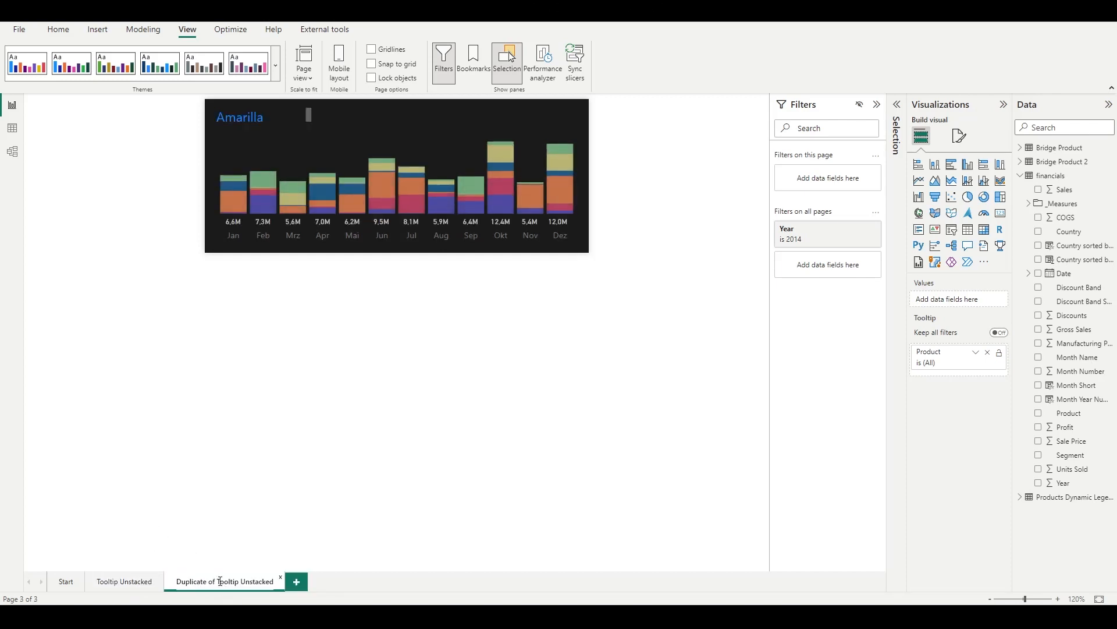
{"action": "double_click", "coordinate": [216, 582]}
{"action": "type", "text": "Tooltip Stacked"}
{"action": "key", "text": "Return"}
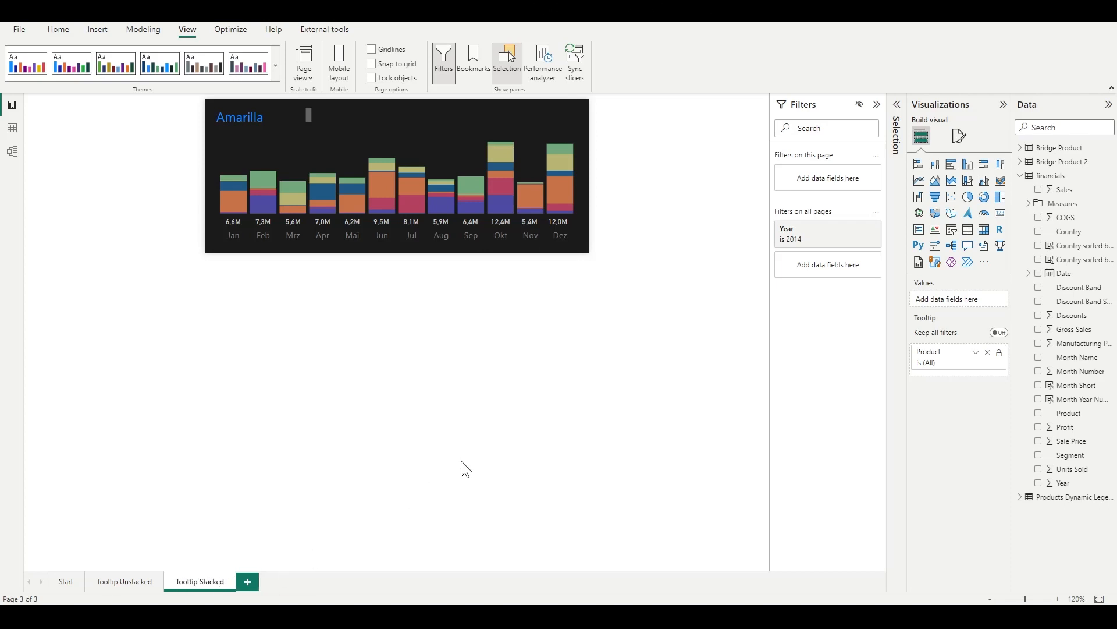
- Convert the stacked column chart to a clustered bar chart, remove Month Short, and move Product from the legend to the Y-axis
{"action": "left_click", "coordinate": [330, 112]}
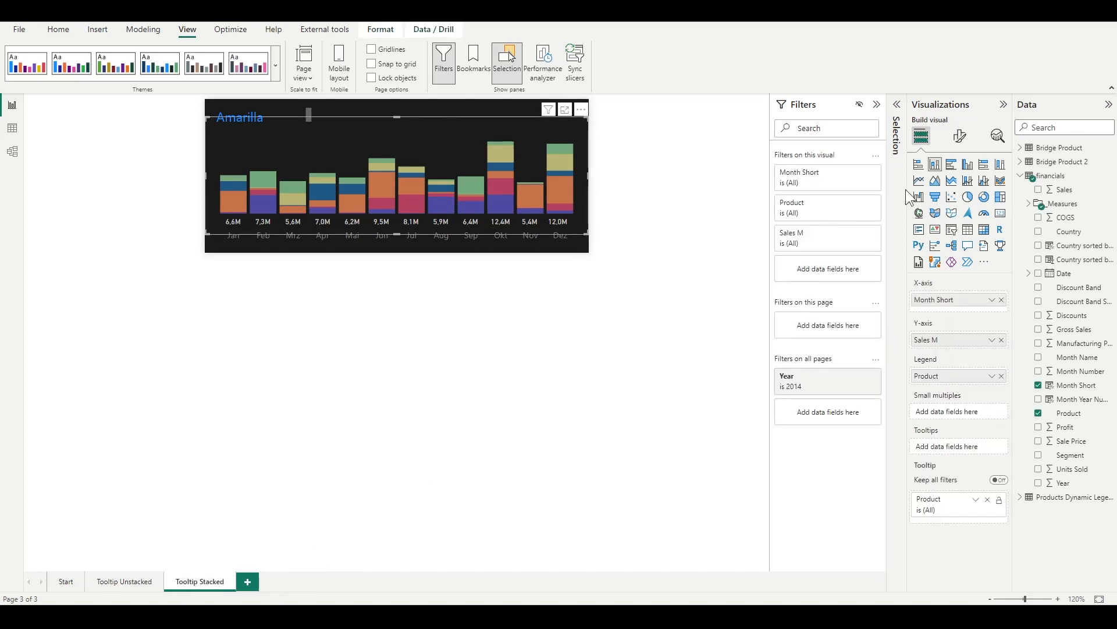
{"action": "left_click", "coordinate": [953, 168]}
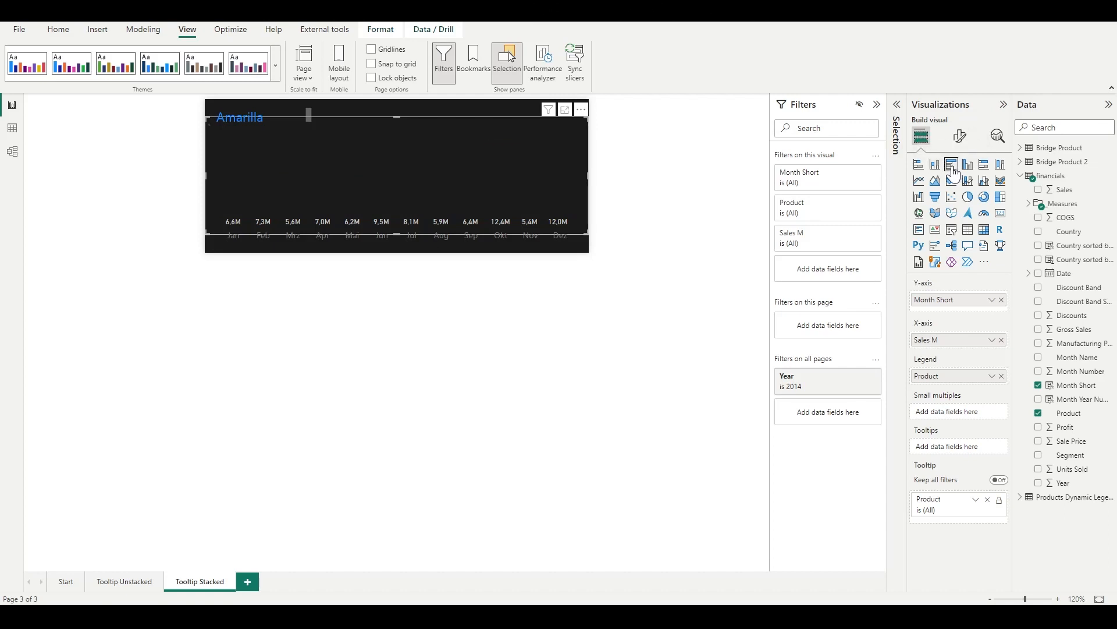
{"action": "left_click", "coordinate": [1001, 300]}
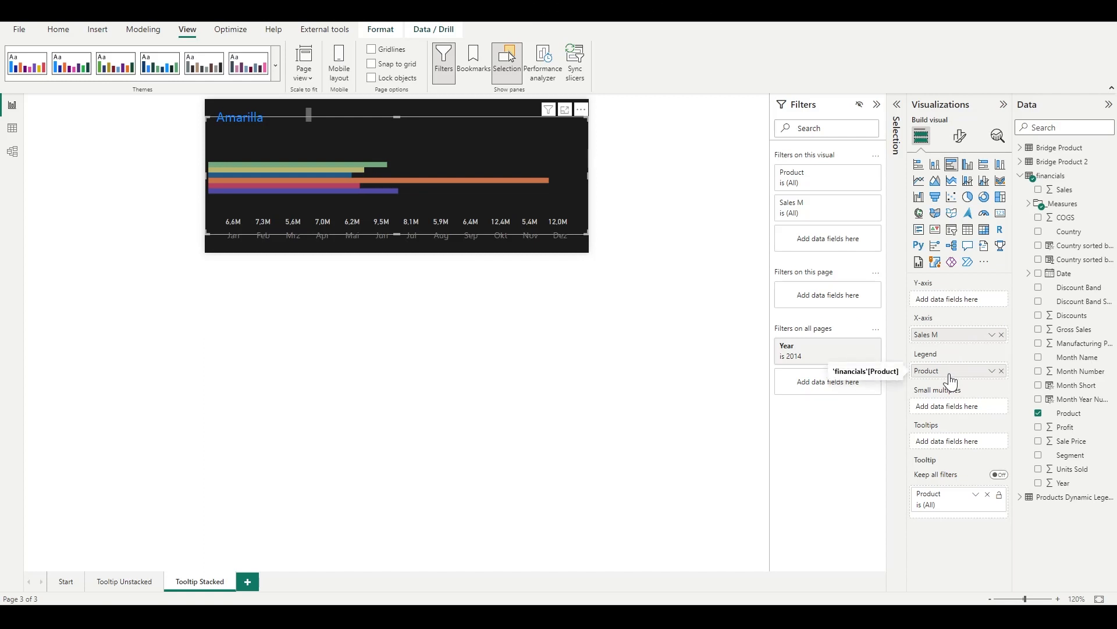
{"action": "left_click_drag", "start_coordinate": [952, 383], "coordinate": [953, 309]}
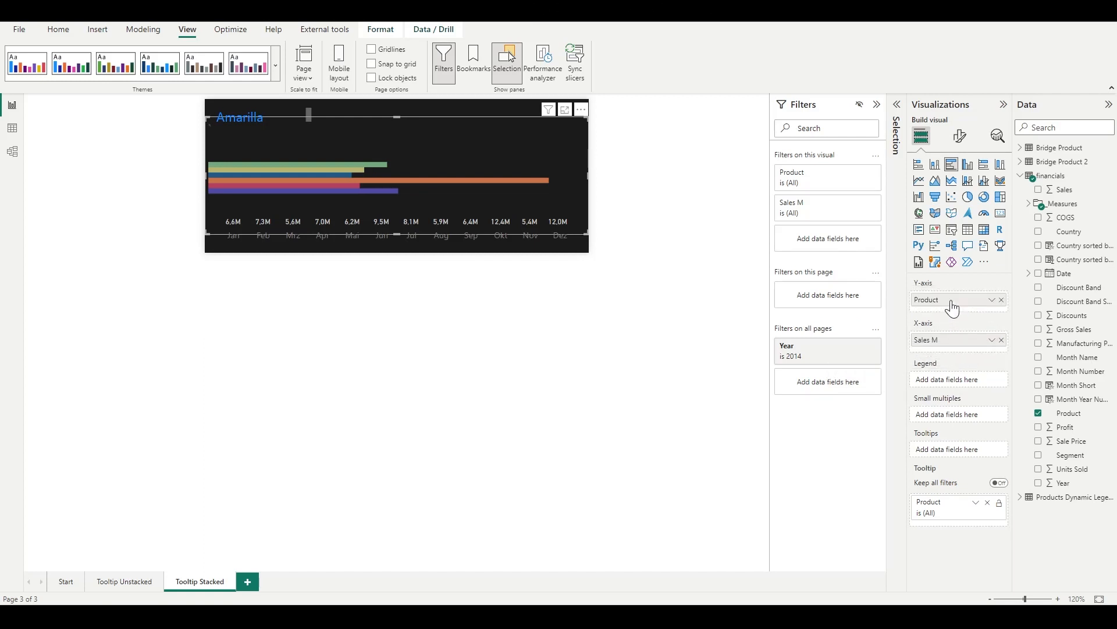
- Narrow the bar chart from its left edge and delete the chart that supplies the month labels
{"action": "left_click_drag", "start_coordinate": [204, 174], "coordinate": [317, 183]}
{"action": "left_click", "coordinate": [312, 158]}
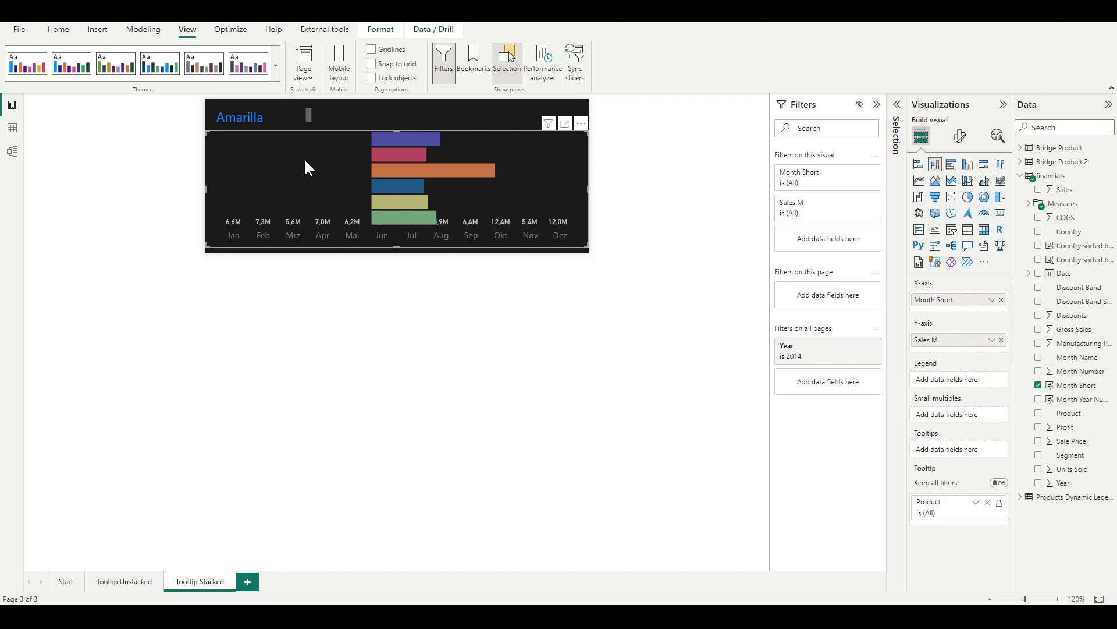
{"action": "key", "text": "Delete"}
{"action": "key", "text": "ctrl+z"}
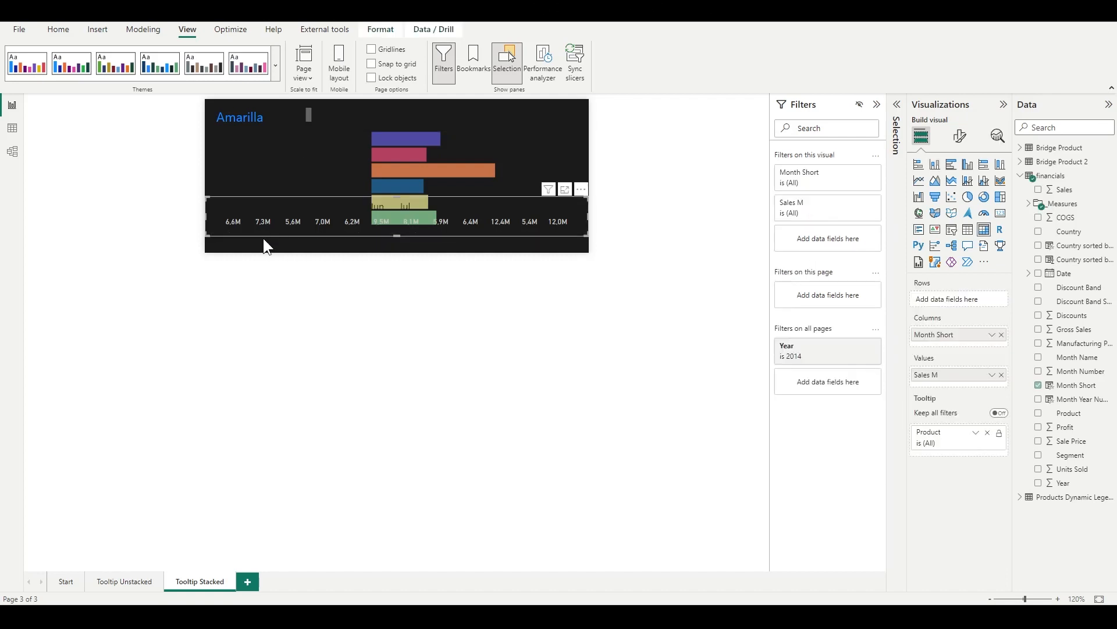
- Convert the sales matrix to a table with Product before Sales M, remove Month Short, and extend the table upward to just below the product name
{"action": "left_click", "coordinate": [968, 233]}
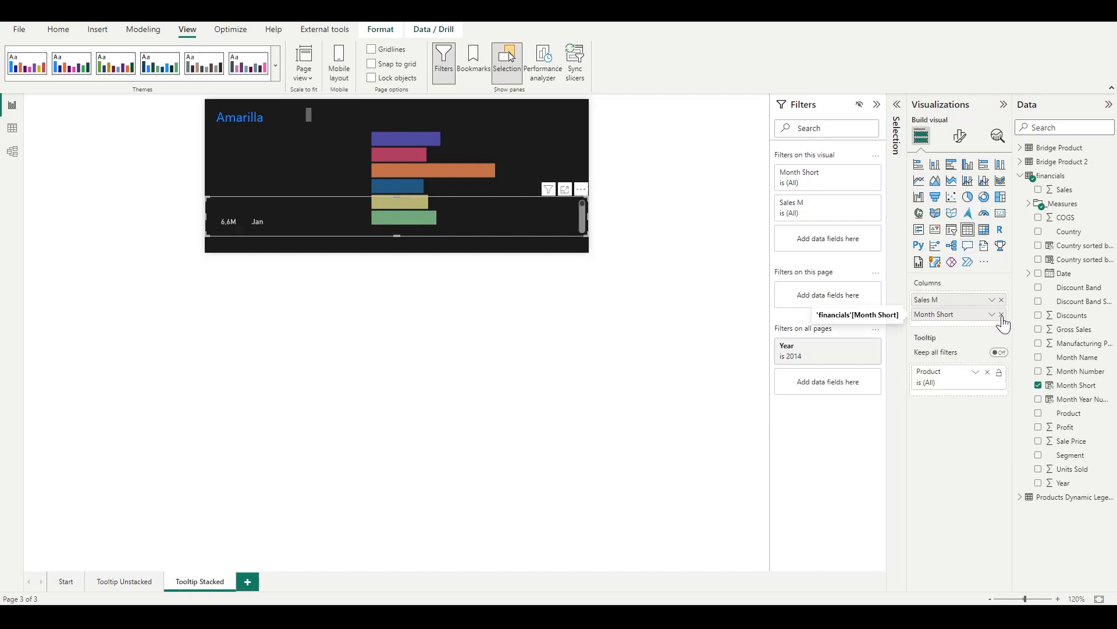
{"action": "left_click_drag", "start_coordinate": [1069, 412], "coordinate": [990, 302]}
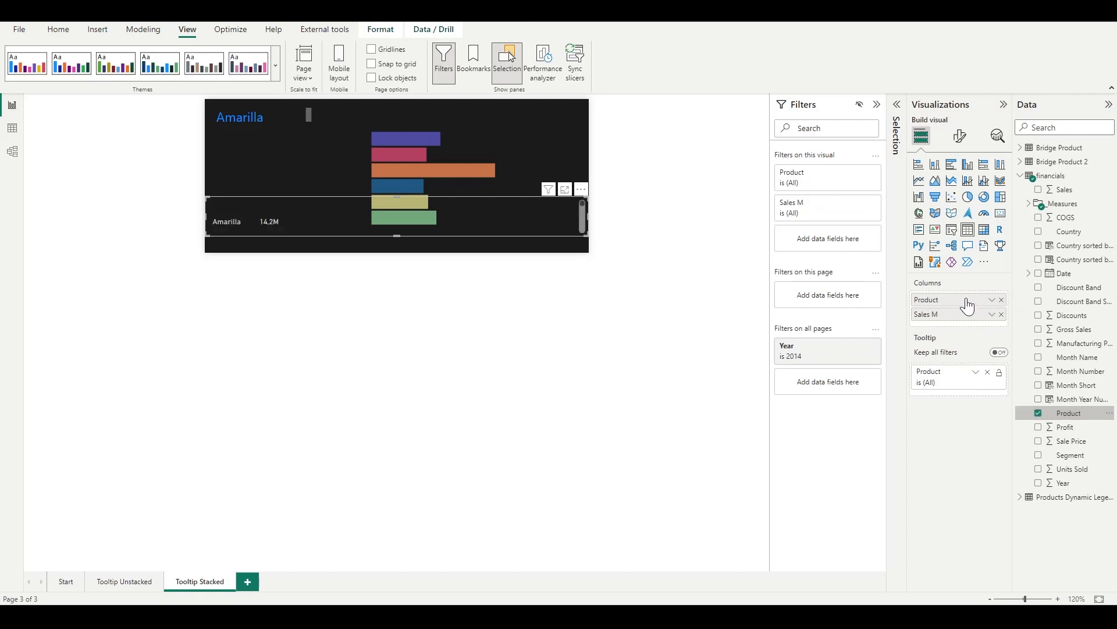
{"action": "left_click_drag", "start_coordinate": [397, 197], "coordinate": [403, 117]}
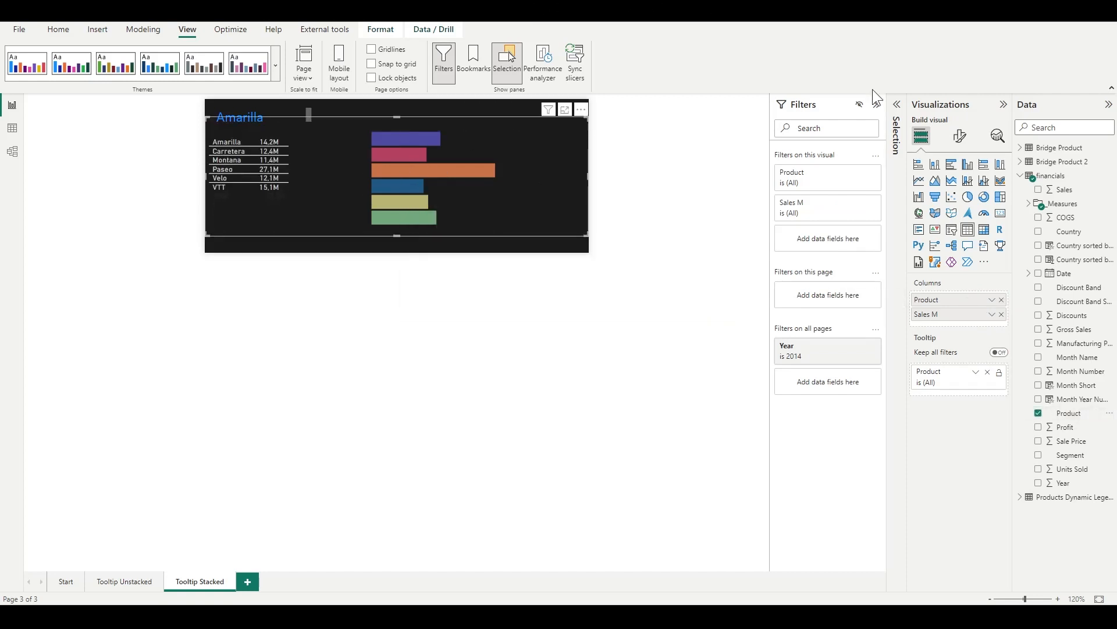
- Turn off the table's horizontal gridlines and set its row padding to 5
{"action": "left_click", "coordinate": [965, 143]}
{"action": "left_click", "coordinate": [923, 243]}
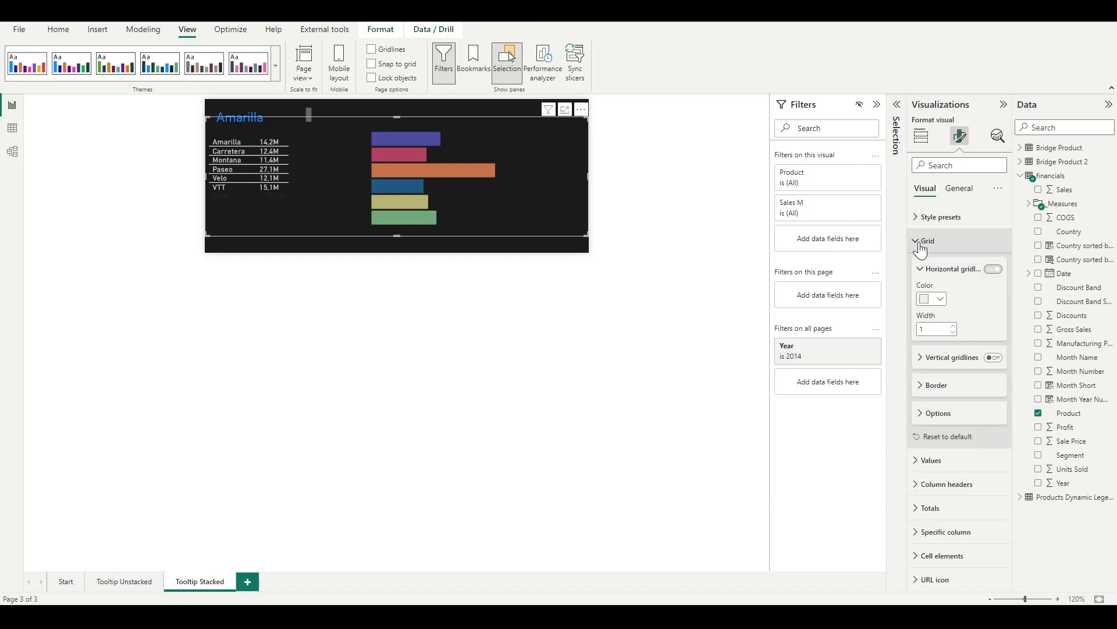
{"action": "left_click", "coordinate": [995, 270]}
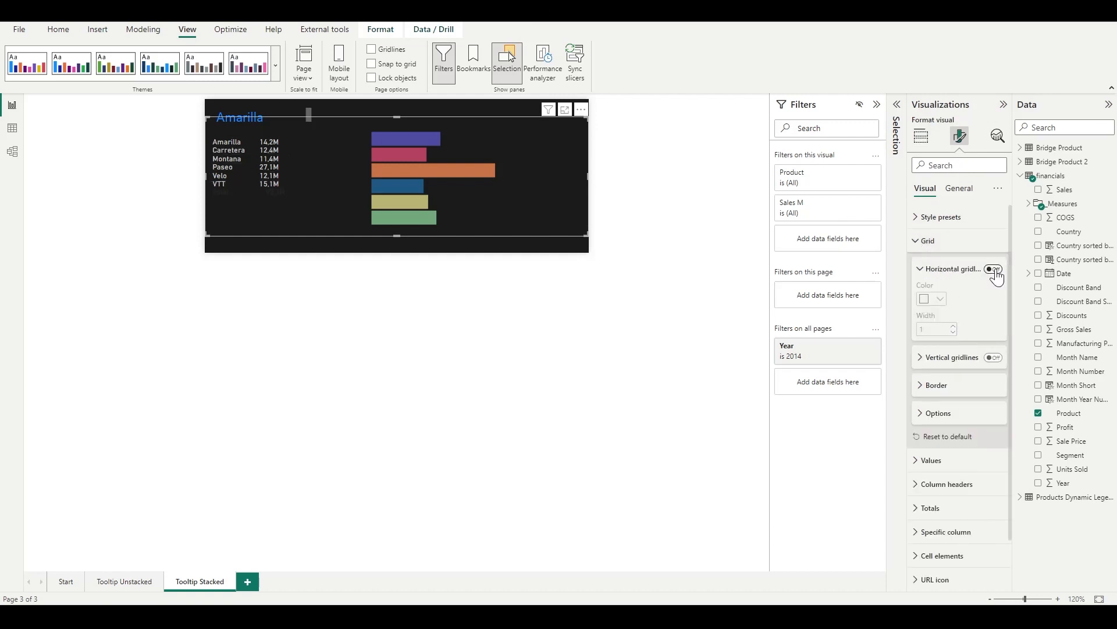
{"action": "left_click", "coordinate": [923, 415]}
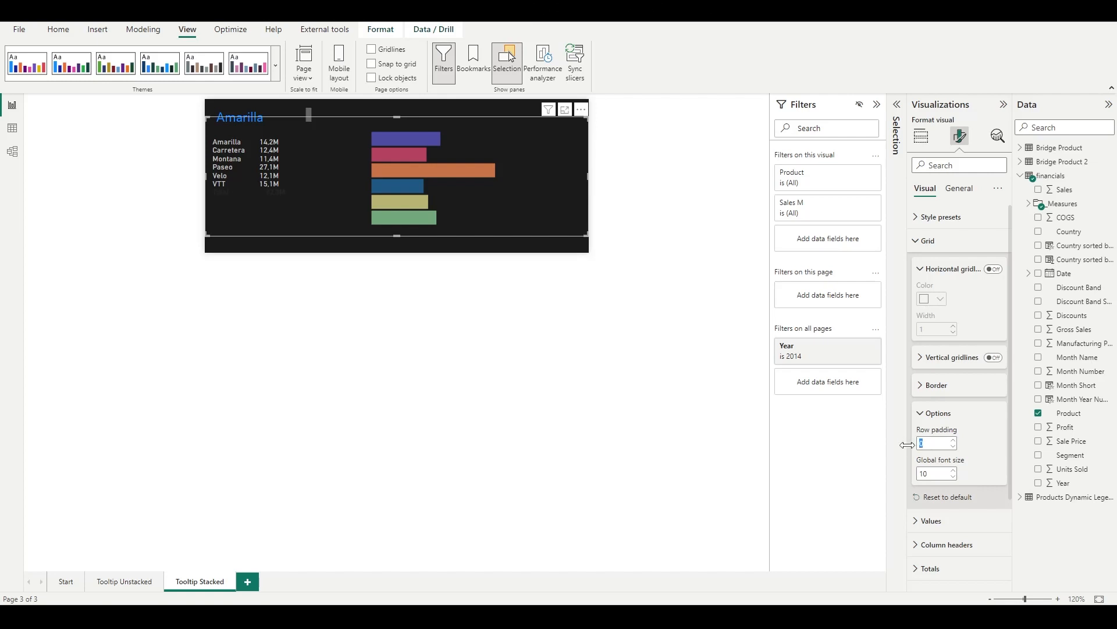
{"action": "type", "text": "5"}
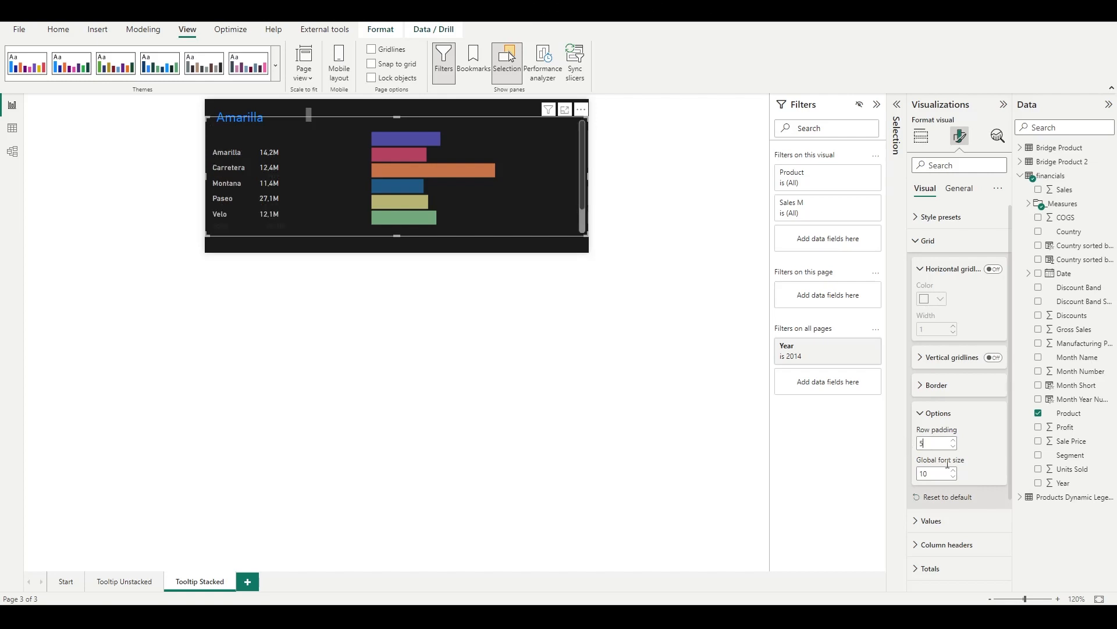
- Change the font of the table's values from DIN to Segoe UI
{"action": "scroll", "coordinate": [947, 463], "scroll_direction": "down", "scroll_amount": 3}
{"action": "left_click", "coordinate": [931, 409]}
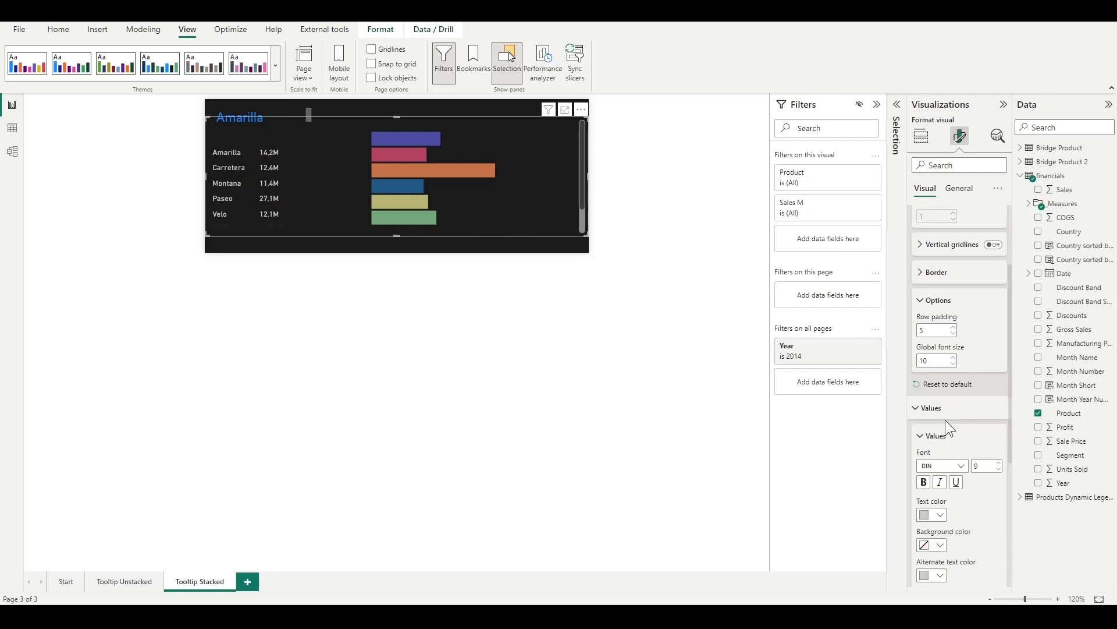
{"action": "left_click", "coordinate": [932, 469]}
{"action": "scroll", "coordinate": [944, 441], "scroll_direction": "down", "scroll_amount": 3}
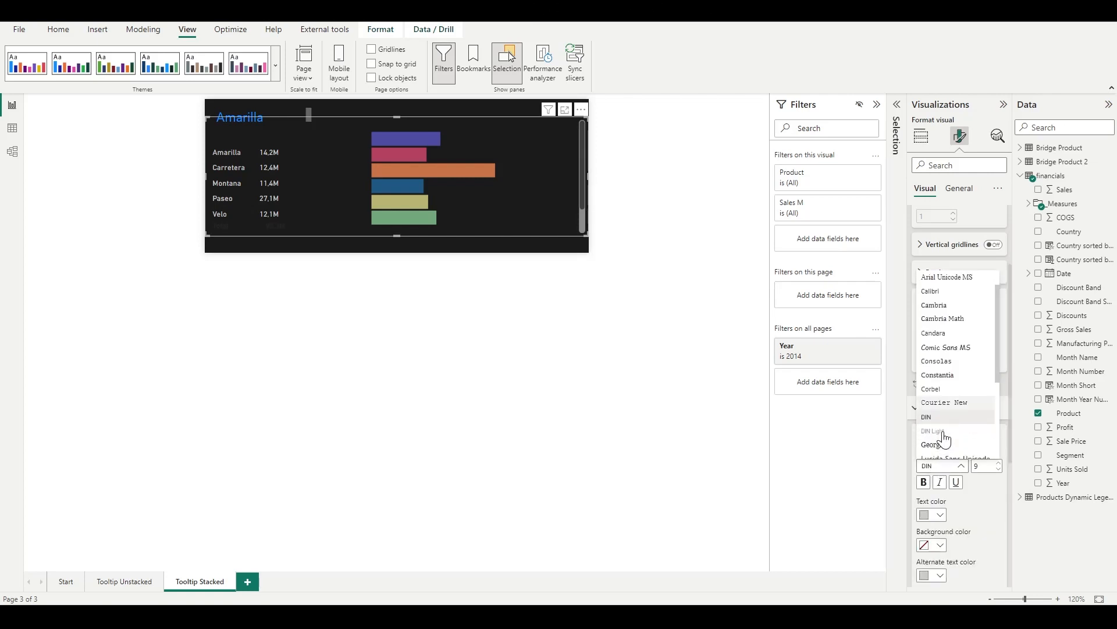
{"action": "left_click", "coordinate": [934, 416]}
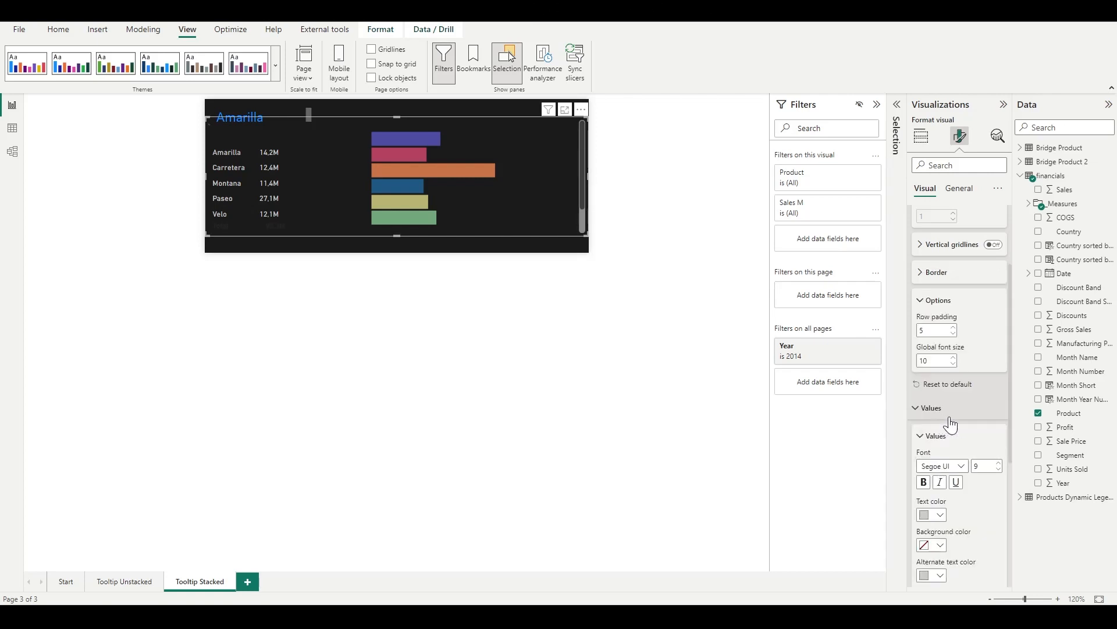
{"action": "scroll", "coordinate": [943, 422], "scroll_direction": "down", "scroll_amount": 3}
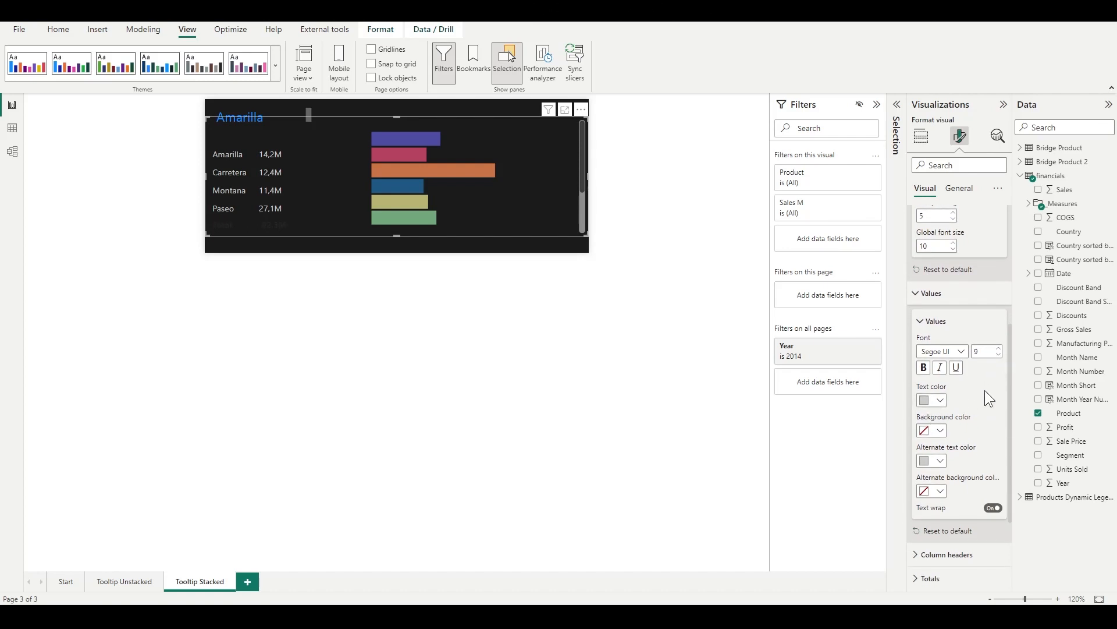
- Set the text color of the table's totals to a medium gray
{"action": "scroll", "coordinate": [961, 419], "scroll_direction": "down", "scroll_amount": 2}
{"action": "left_click", "coordinate": [930, 472]}
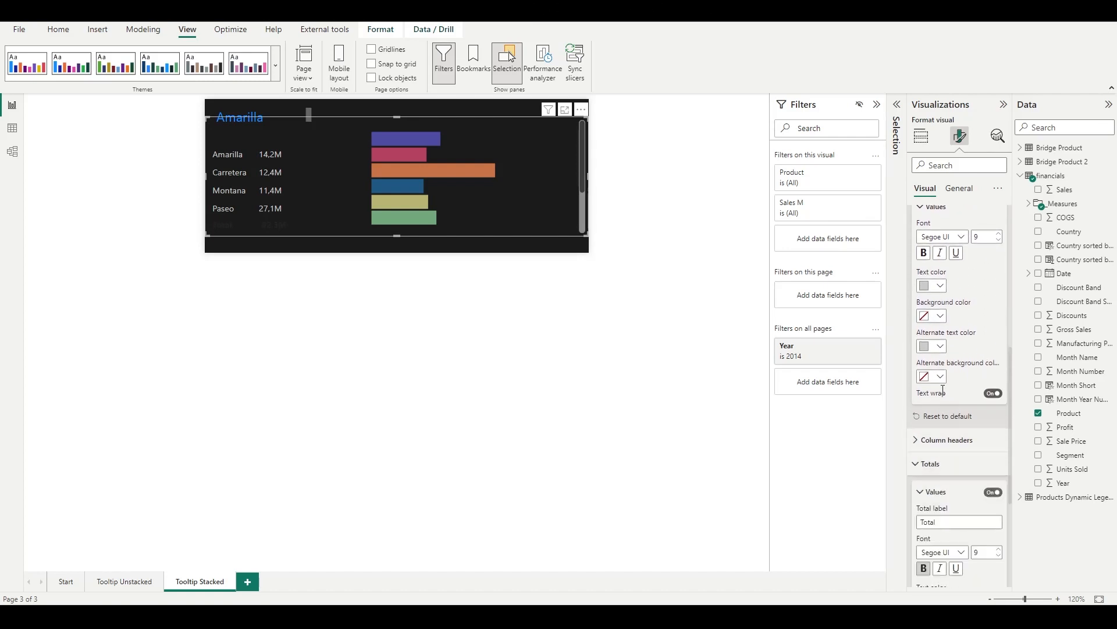
{"action": "scroll", "coordinate": [937, 459], "scroll_direction": "down", "scroll_amount": 2}
{"action": "left_click", "coordinate": [942, 431]}
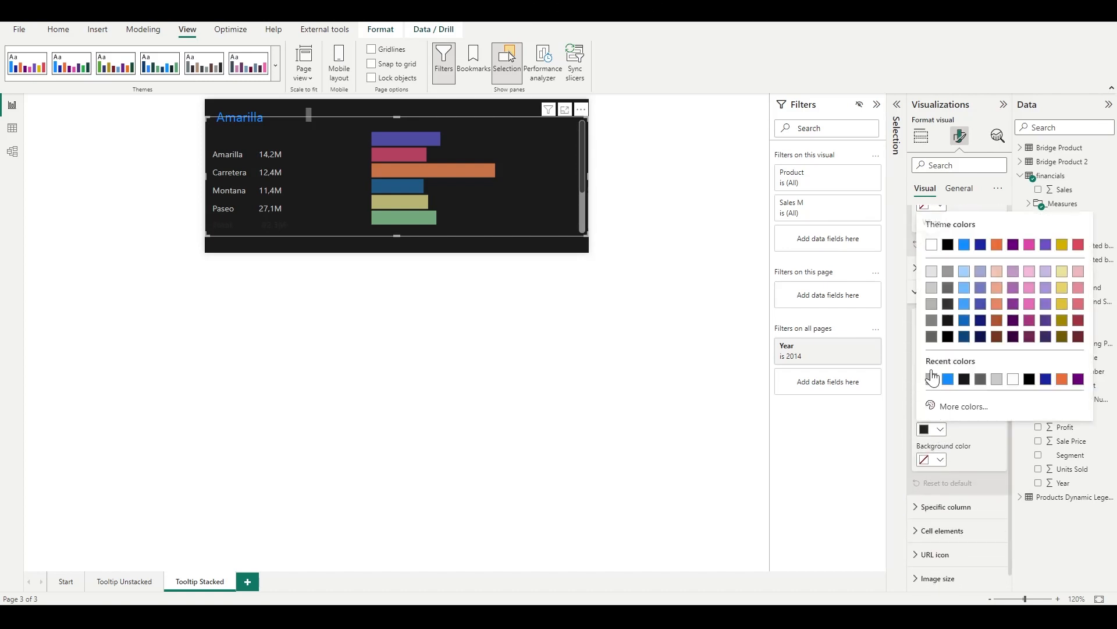
{"action": "left_click", "coordinate": [934, 305]}
{"action": "scroll", "coordinate": [940, 483], "scroll_direction": "down", "scroll_amount": 1}
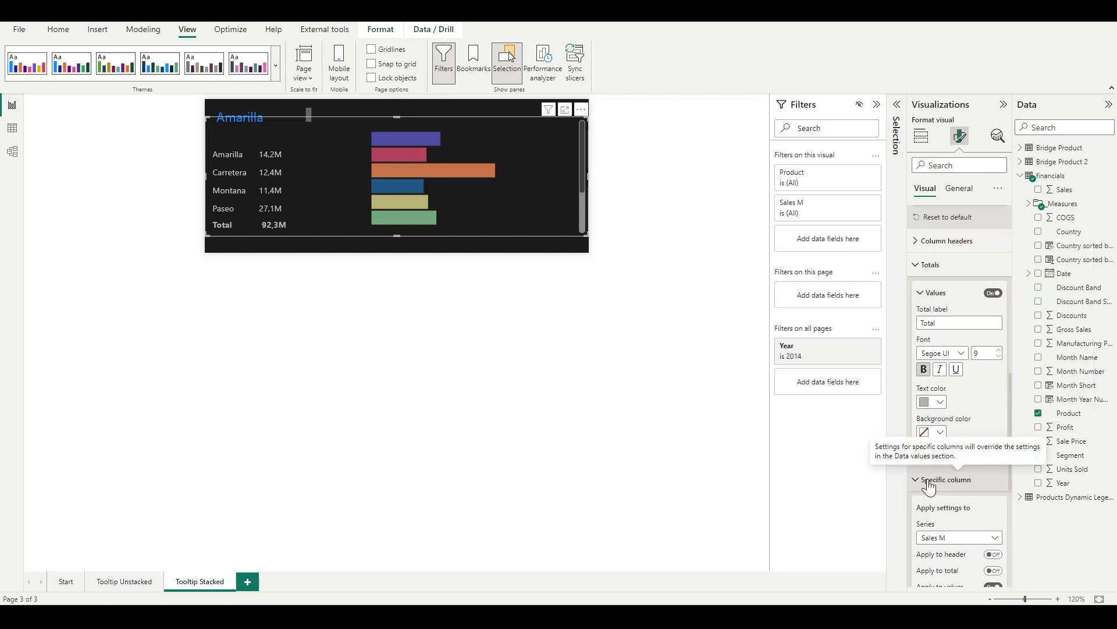
- Right-align the Sales M column of the table and apply its column settings to the total as well
{"action": "left_click", "coordinate": [941, 483]}
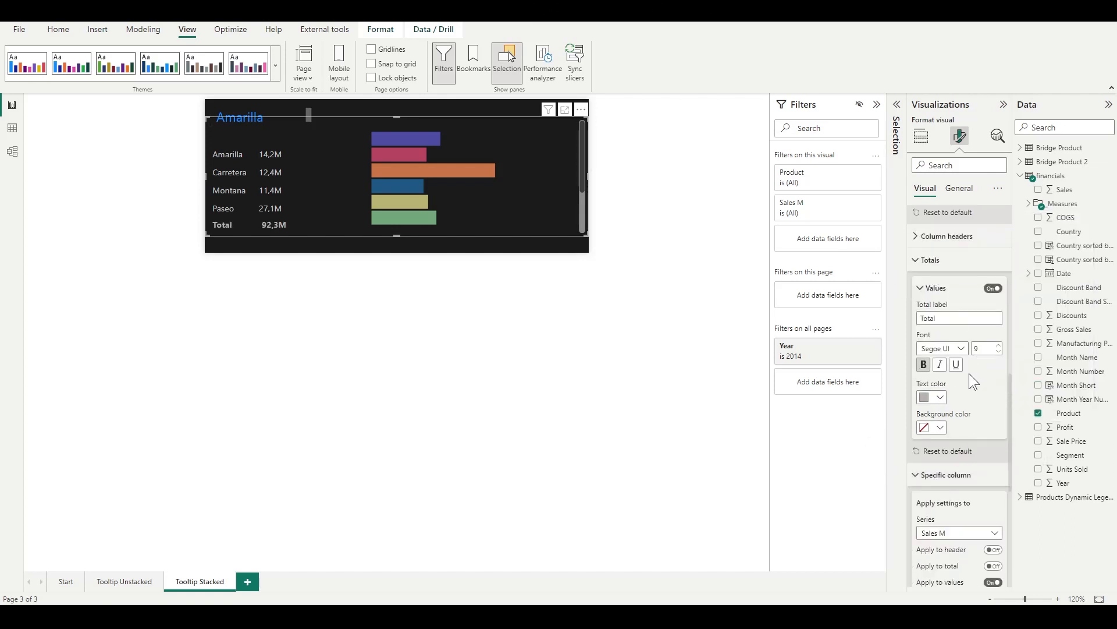
{"action": "scroll", "coordinate": [973, 379], "scroll_direction": "down", "scroll_amount": 3}
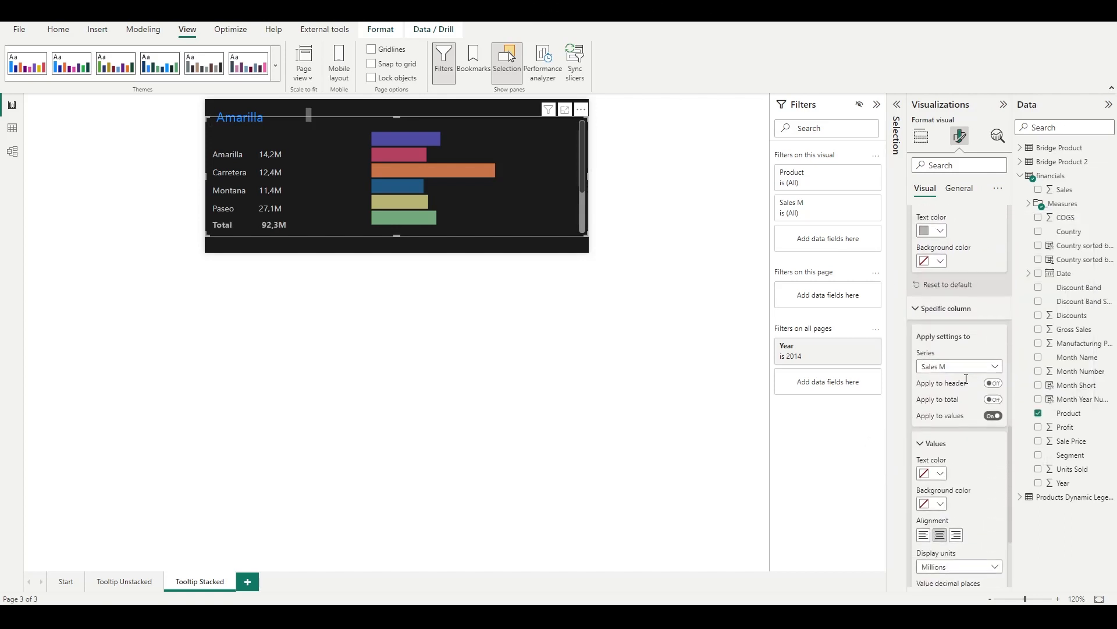
{"action": "left_click", "coordinate": [995, 400]}
{"action": "left_click", "coordinate": [991, 399]}
{"action": "left_click", "coordinate": [993, 399]}
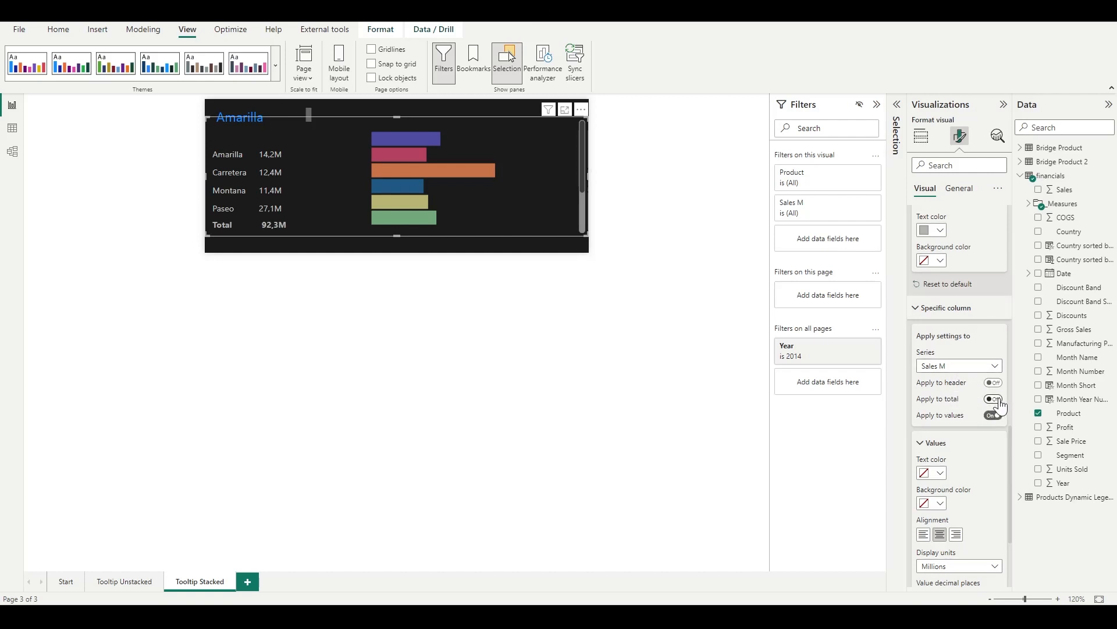
{"action": "left_click", "coordinate": [958, 535]}
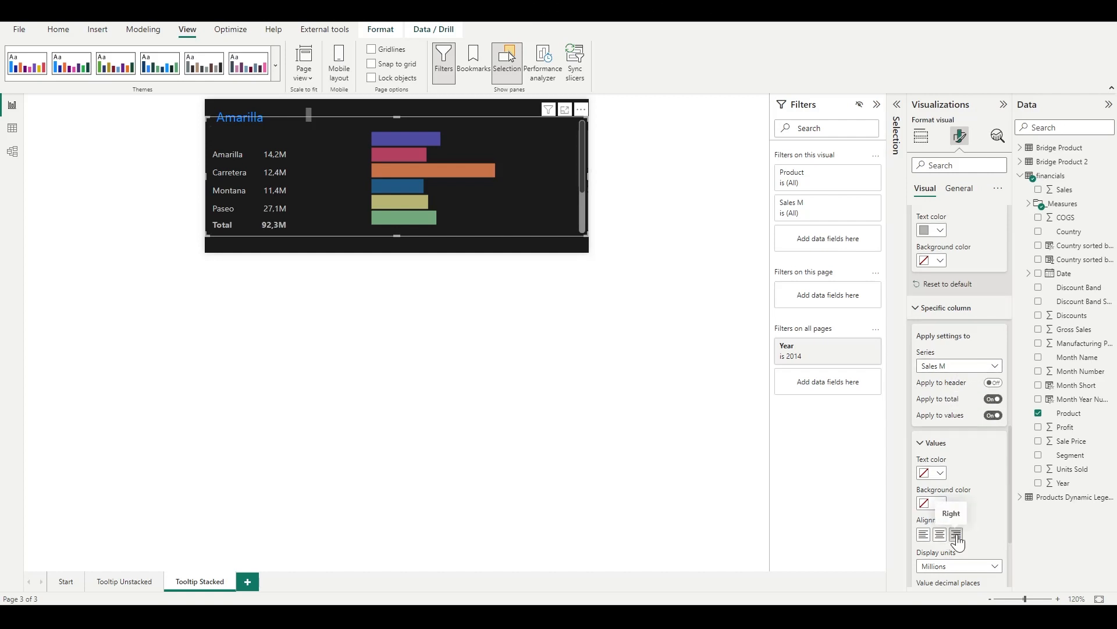
- Right-align the Product column too, with its column settings applied to the total
{"action": "left_click", "coordinate": [945, 367]}
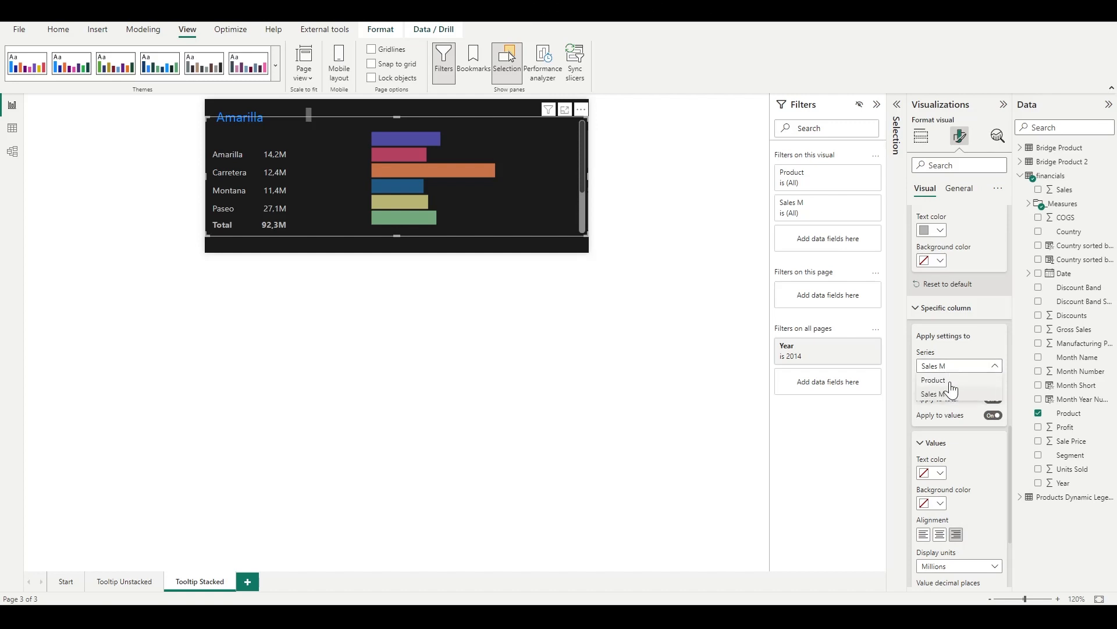
{"action": "left_click", "coordinate": [951, 383]}
{"action": "left_click", "coordinate": [996, 401]}
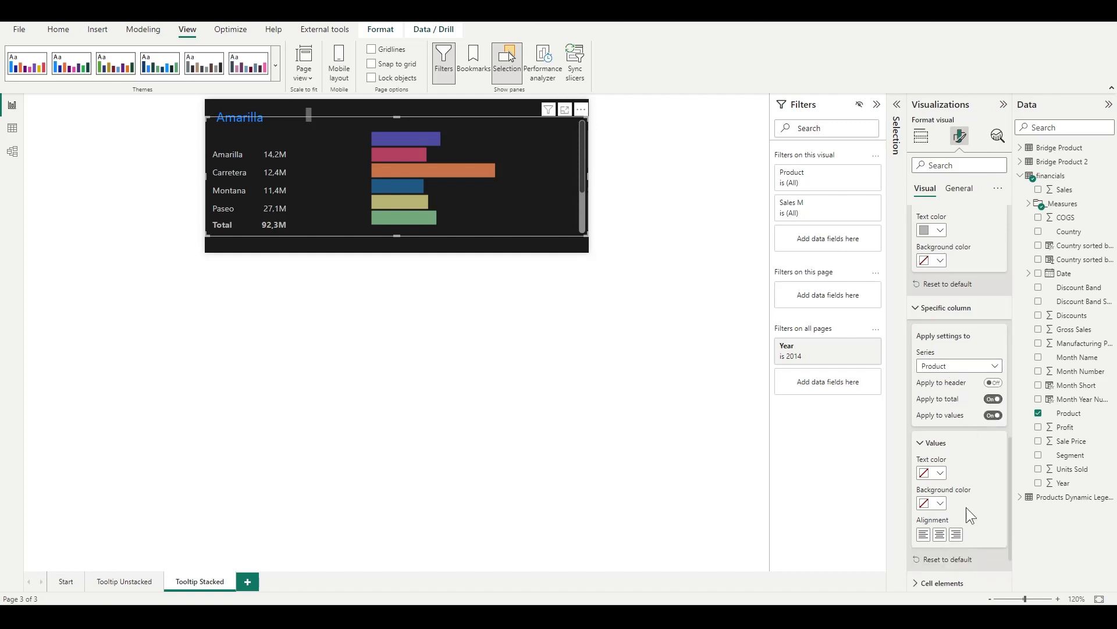
{"action": "left_click", "coordinate": [957, 535]}
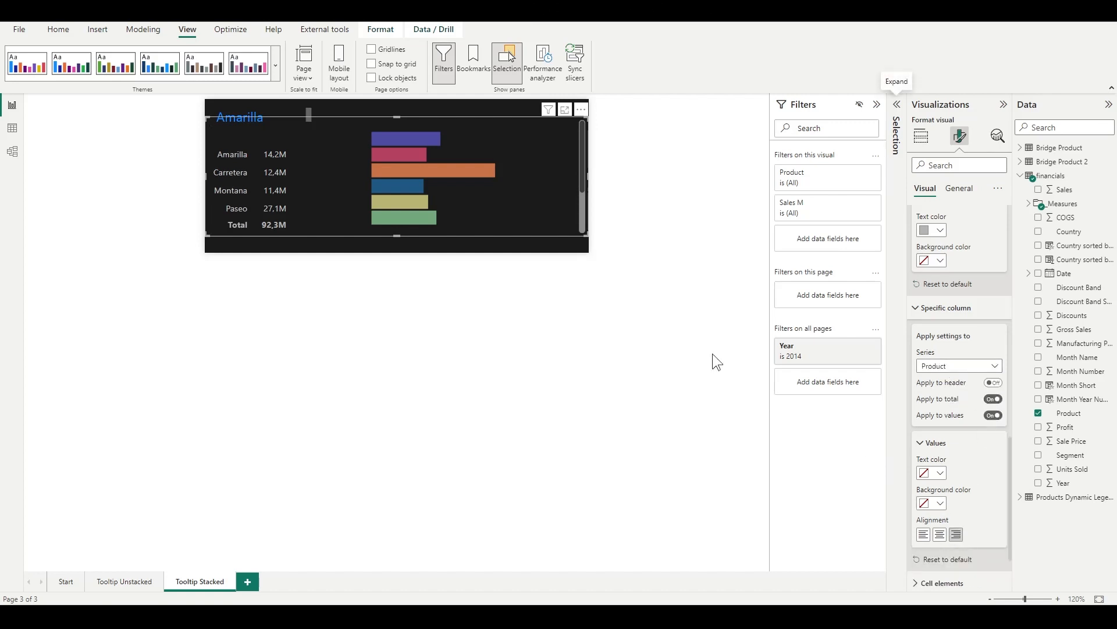
- Apply a conditional font color to the Product values, using the Field value style based on the Small Multiple colors measure
{"action": "scroll", "coordinate": [932, 512], "scroll_direction": "down", "scroll_amount": 2}
{"action": "left_click", "coordinate": [933, 504]}
{"action": "scroll", "coordinate": [941, 440], "scroll_direction": "down", "scroll_amount": 4}
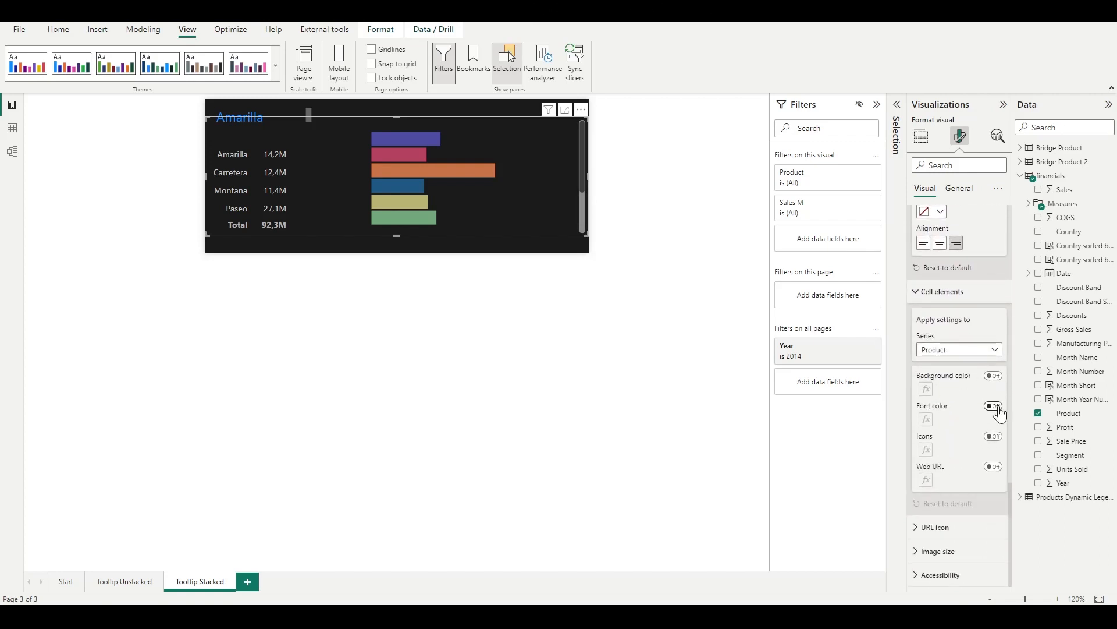
{"action": "left_click", "coordinate": [991, 406]}
{"action": "left_click", "coordinate": [442, 172]}
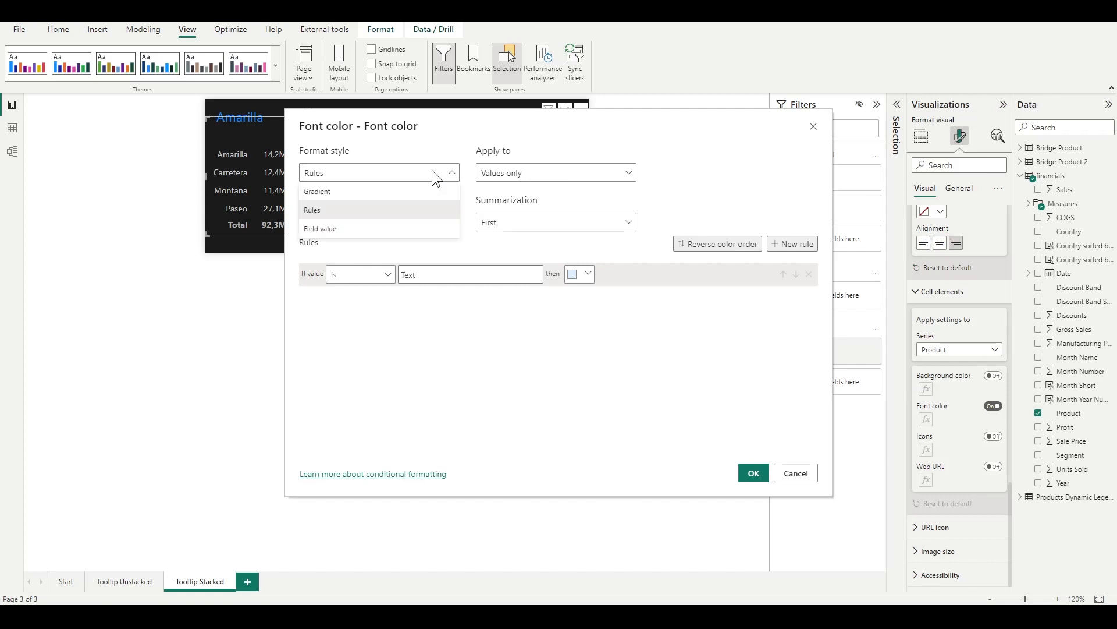
{"action": "left_click", "coordinate": [405, 229]}
{"action": "left_click", "coordinate": [383, 222]}
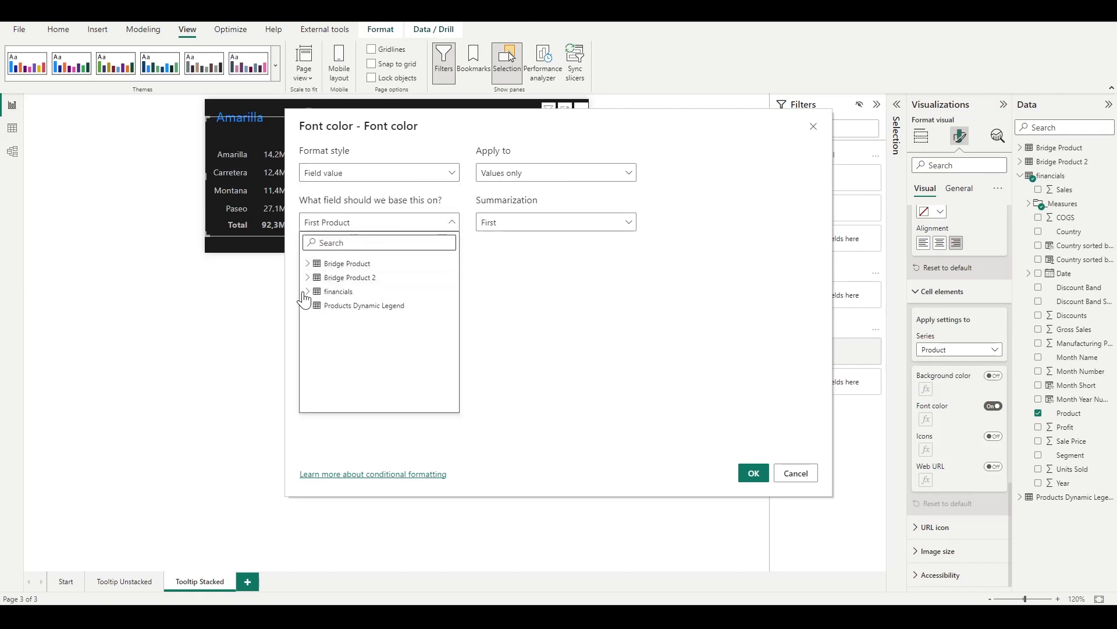
{"action": "left_click", "coordinate": [307, 291]}
{"action": "left_click", "coordinate": [317, 319]}
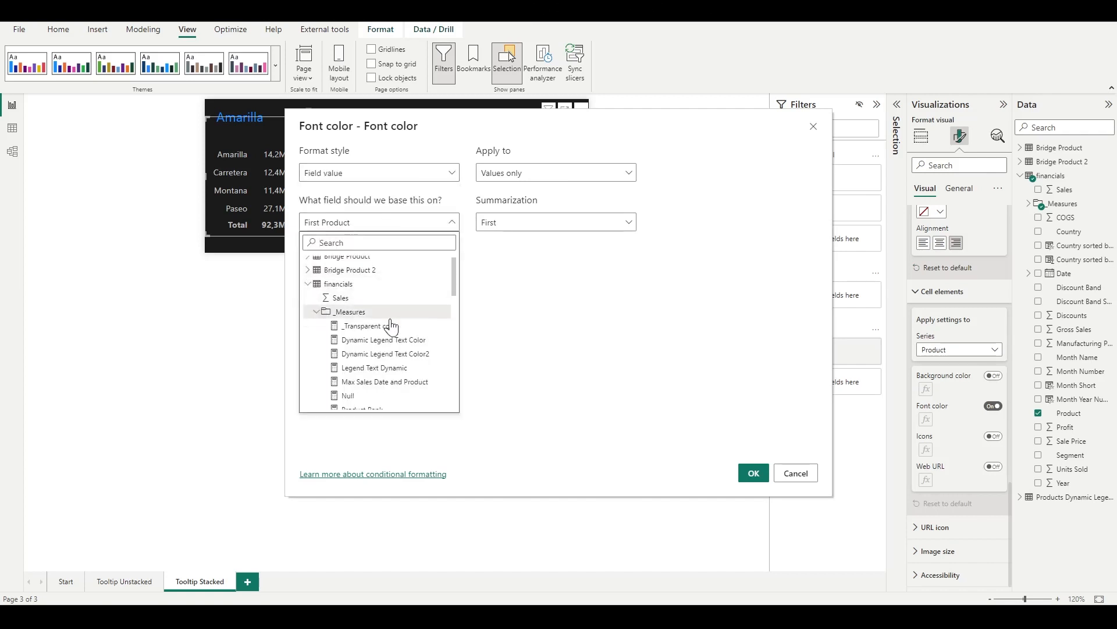
{"action": "scroll", "coordinate": [384, 328], "scroll_direction": "down", "scroll_amount": 8}
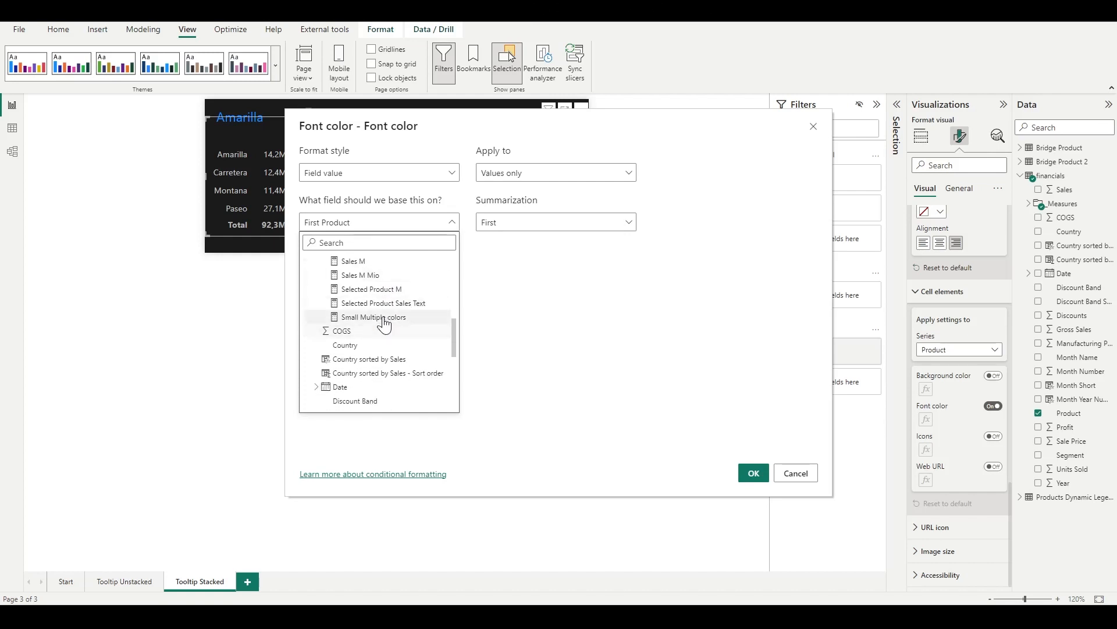
{"action": "left_click", "coordinate": [385, 320]}
{"action": "left_click", "coordinate": [751, 476]}
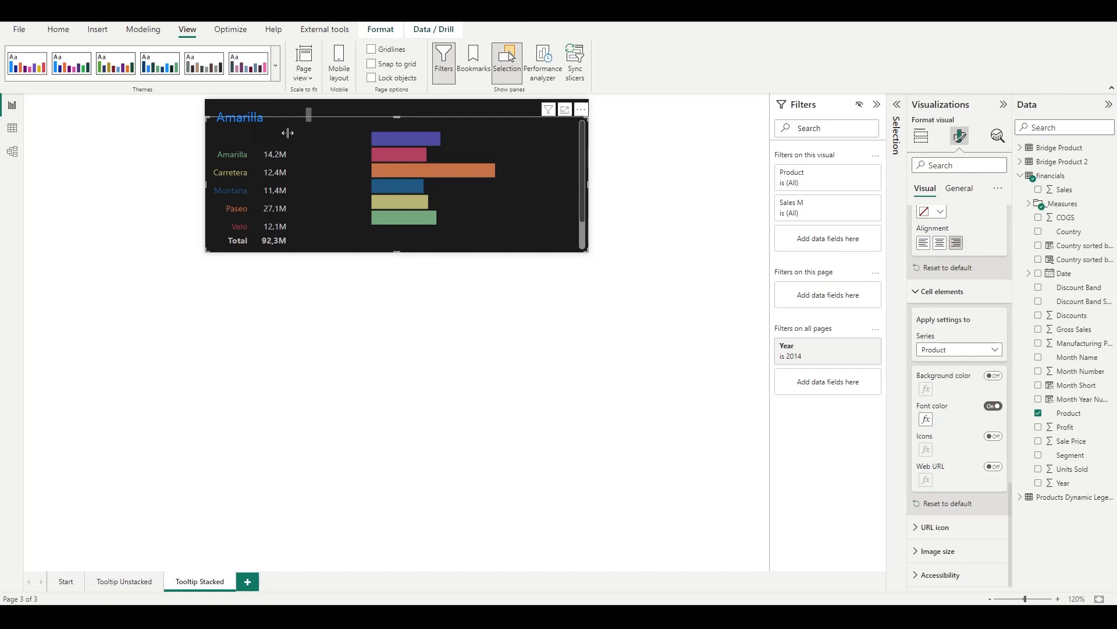
- Narrow the table's sales column and rename the table's Sales M field to "-" and its Product field to "P"
{"action": "left_click_drag", "start_coordinate": [287, 133], "coordinate": [280, 130]}
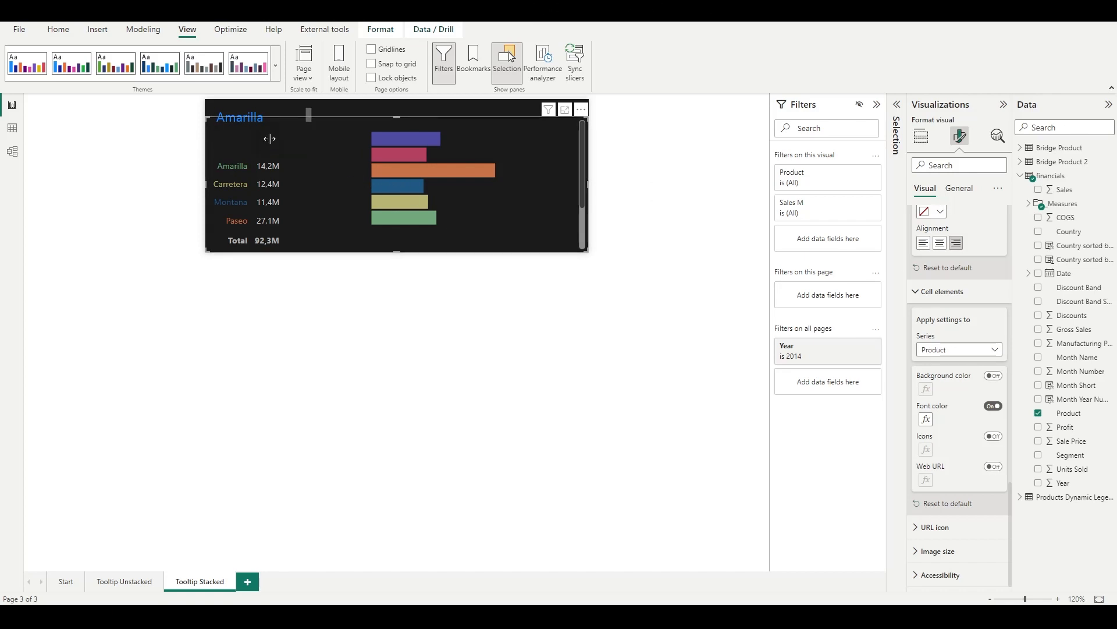
{"action": "left_click", "coordinate": [922, 136]}
{"action": "double_click", "coordinate": [952, 314]}
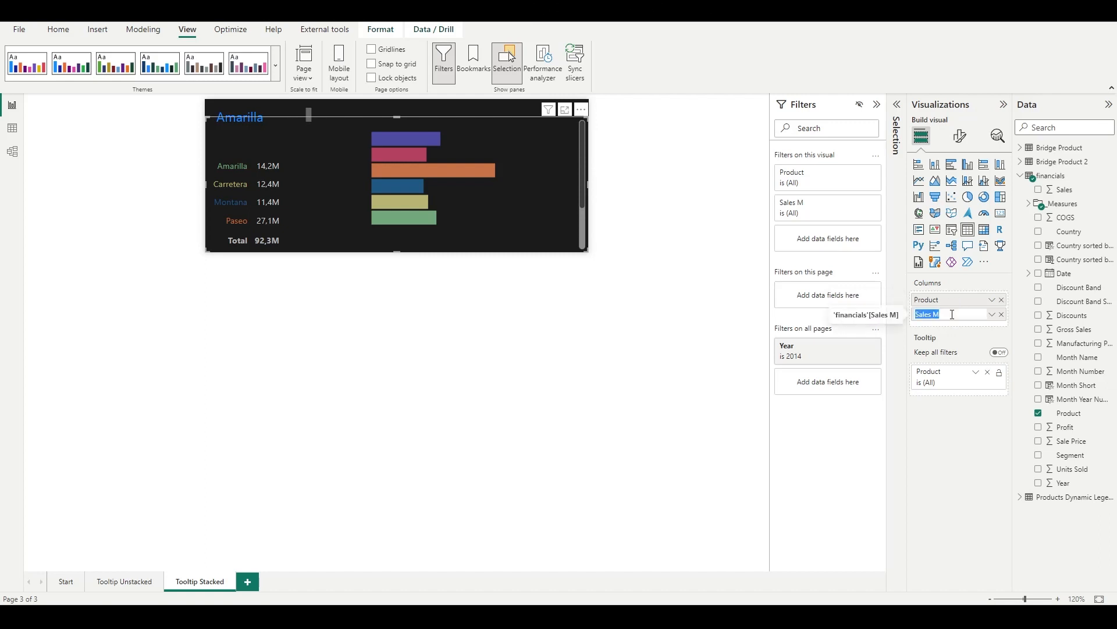
{"action": "type", "text": "-"}
{"action": "key", "text": "Return"}
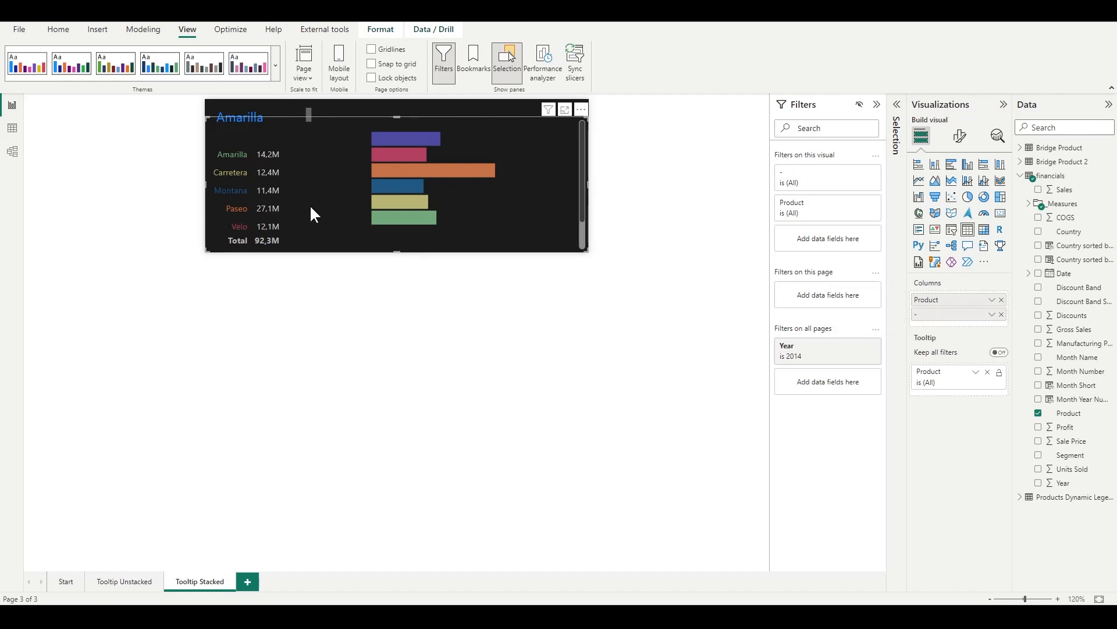
{"action": "double_click", "coordinate": [946, 299]}
{"action": "type", "text": "P"}
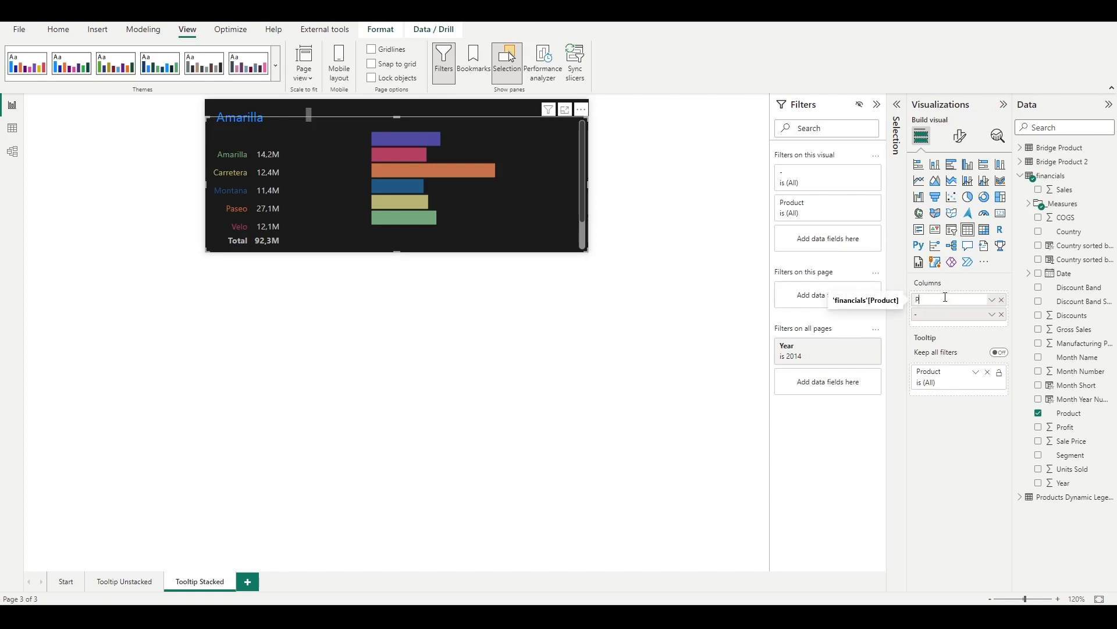
{"action": "key", "text": "Return"}
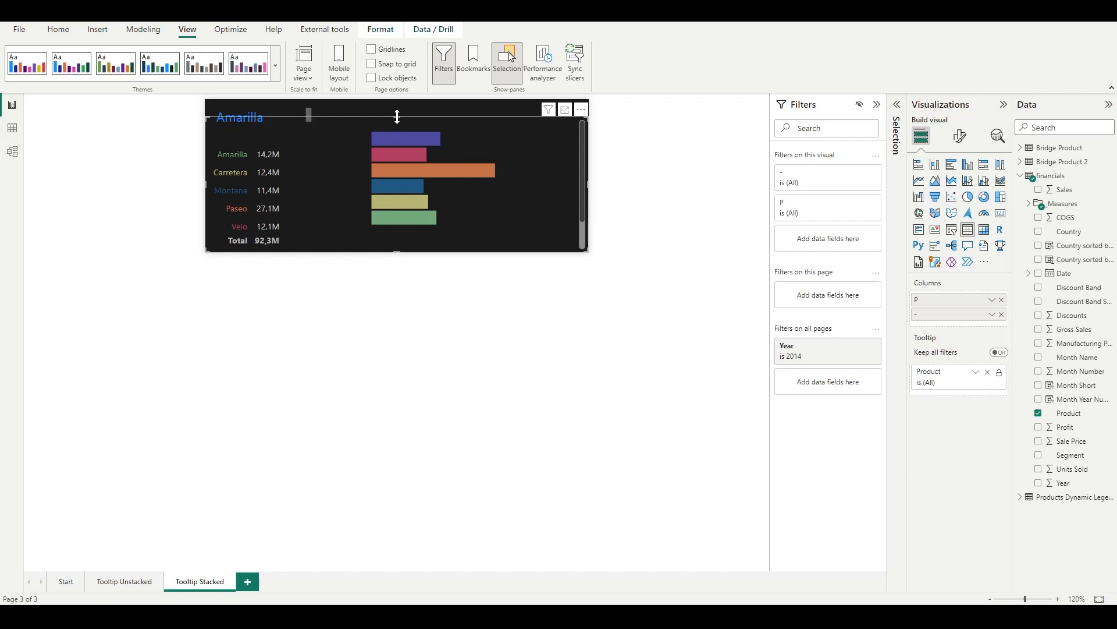
- Extend the table upward and reduce its row padding by one so every product row fits above the total
{"action": "left_click_drag", "start_coordinate": [397, 117], "coordinate": [398, 105]}
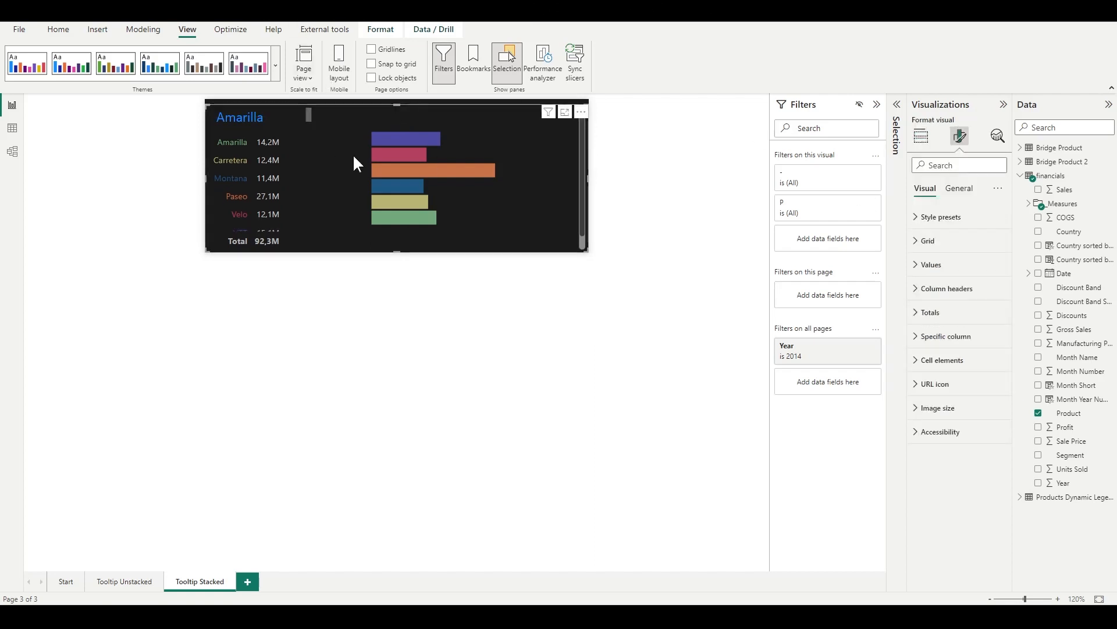
{"action": "left_click", "coordinate": [926, 241]}
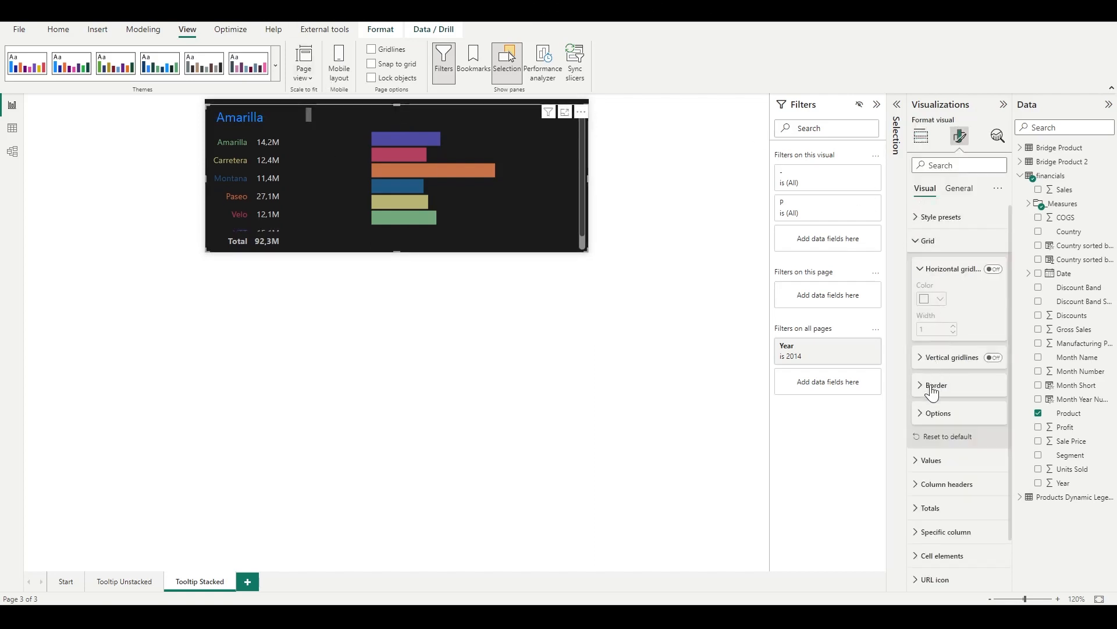
{"action": "left_click", "coordinate": [935, 414]}
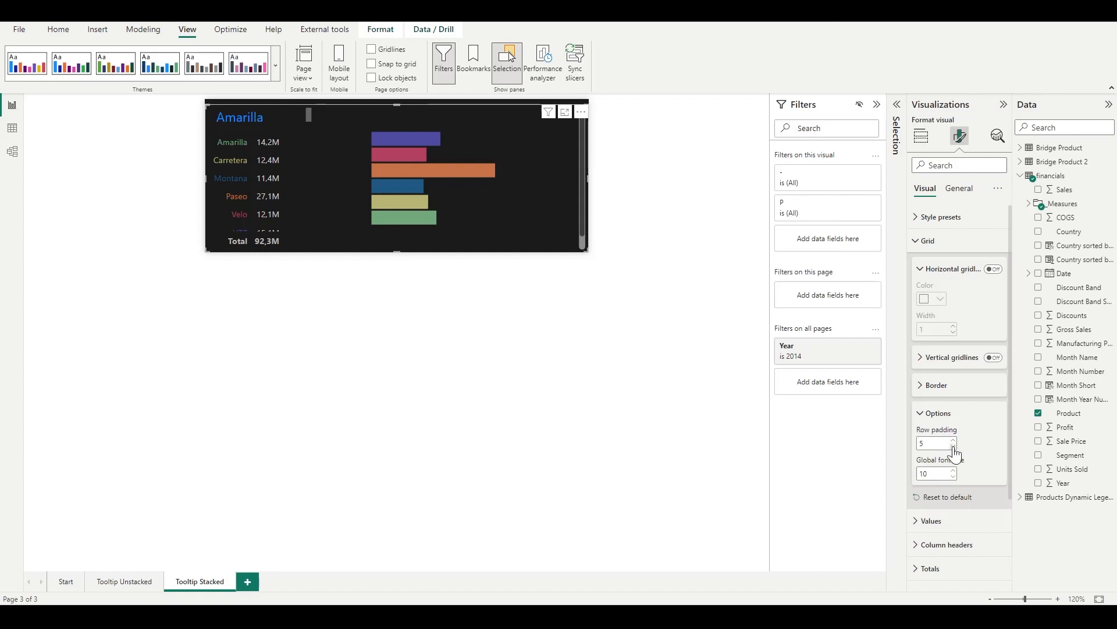
{"action": "left_click", "coordinate": [954, 448]}
- Place the bar chart over the table's edge so its bars start beside the sales values and line up with the rows
{"action": "left_click", "coordinate": [400, 114]}
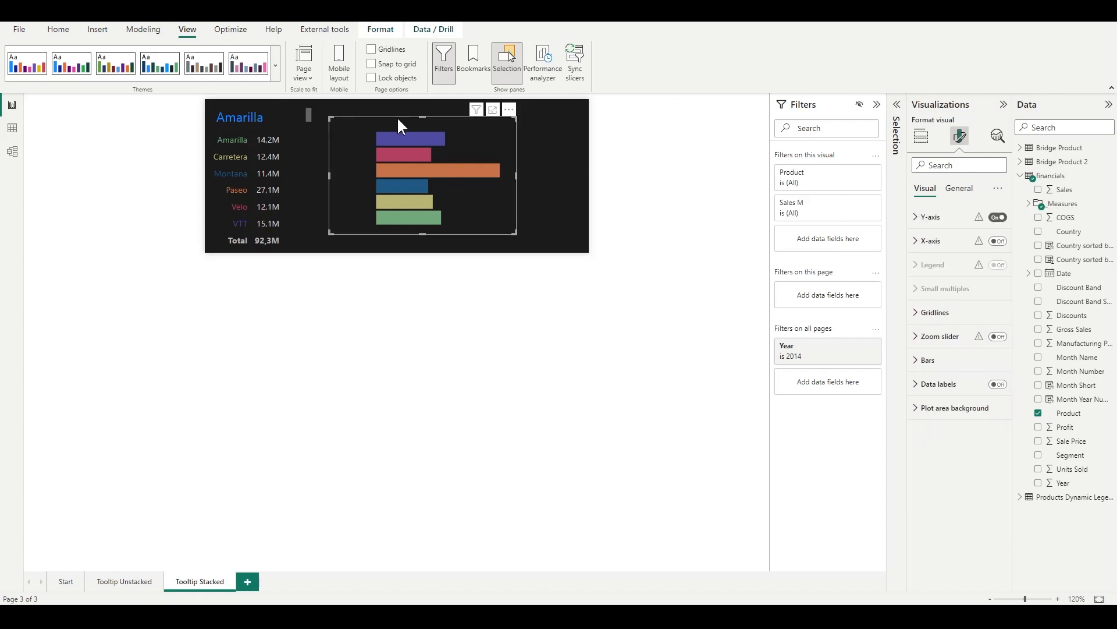
{"action": "left_click_drag", "start_coordinate": [397, 117], "coordinate": [301, 115]}
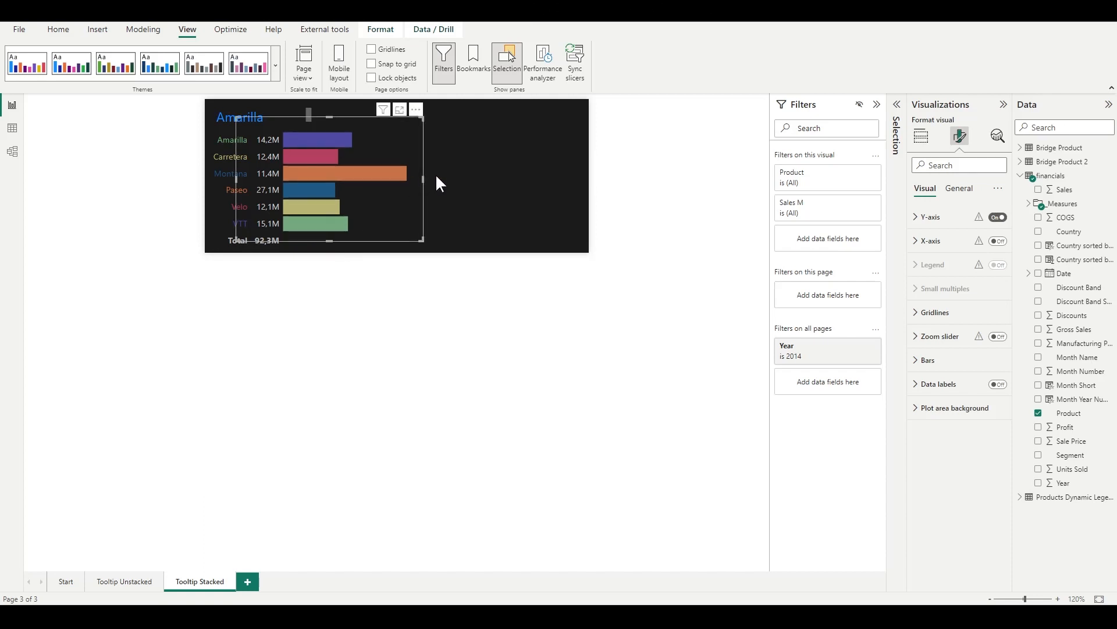
- Set the inner padding of the bars to 3 px and widen the bar chart slightly
{"action": "left_click", "coordinate": [929, 360]}
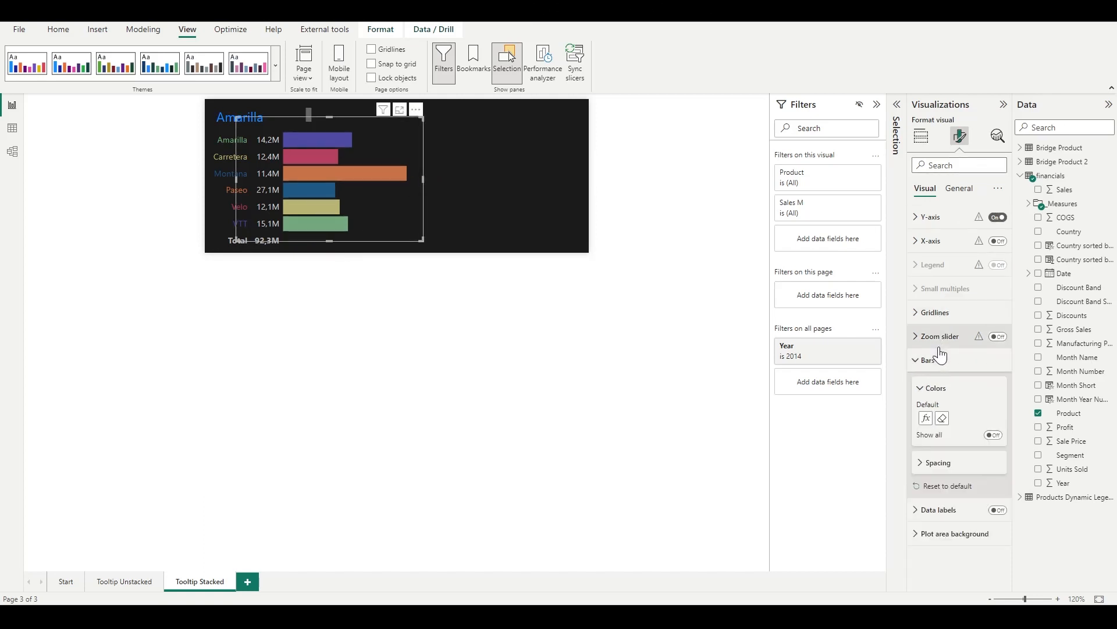
{"action": "scroll", "coordinate": [955, 407], "scroll_direction": "down", "scroll_amount": 1}
{"action": "left_click", "coordinate": [930, 470]}
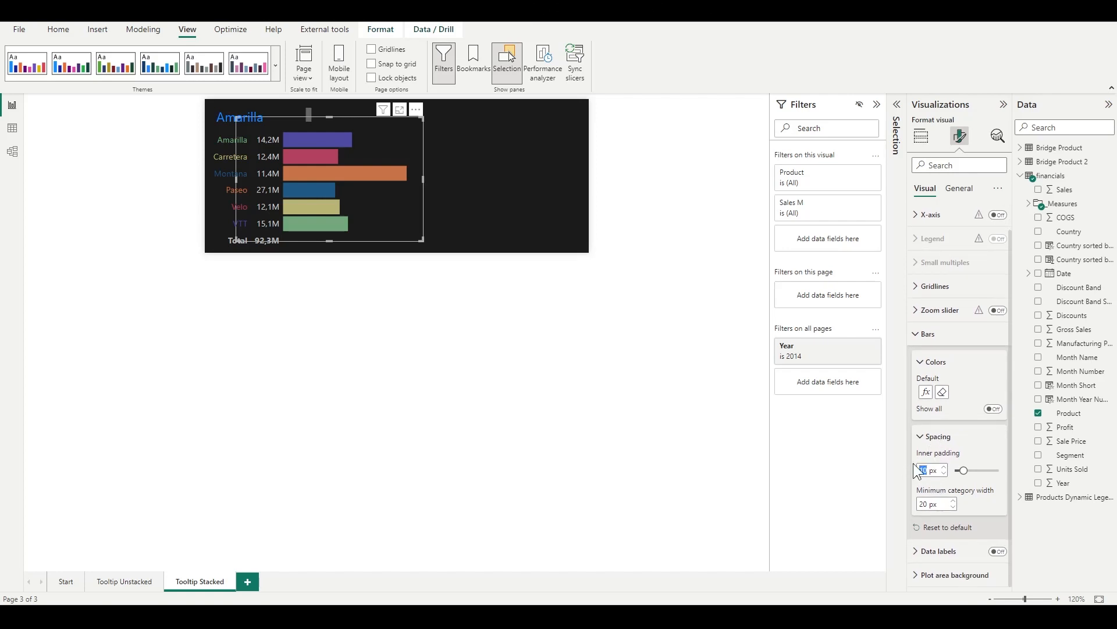
{"action": "type", "text": "0"}
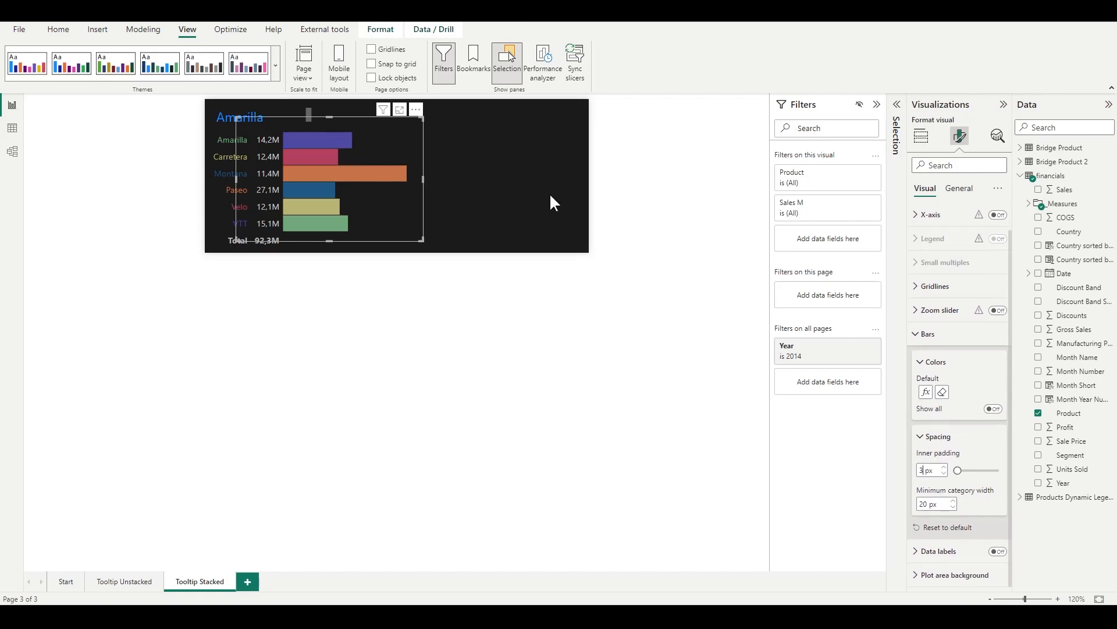
{"action": "left_click_drag", "start_coordinate": [420, 177], "coordinate": [429, 195]}
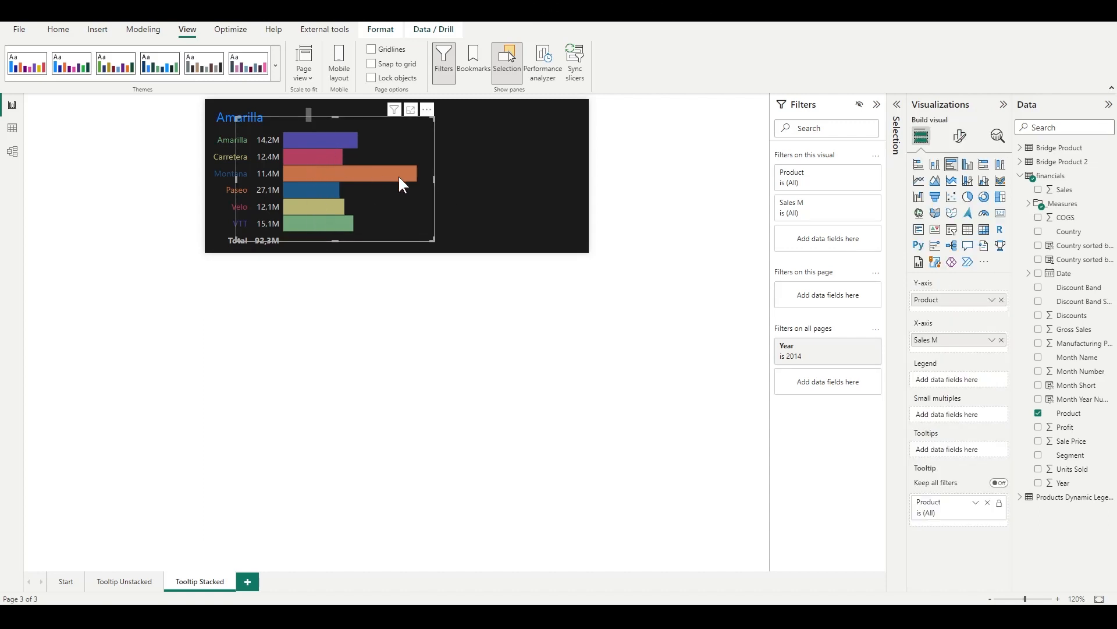
{"action": "left_click", "coordinate": [485, 179]}
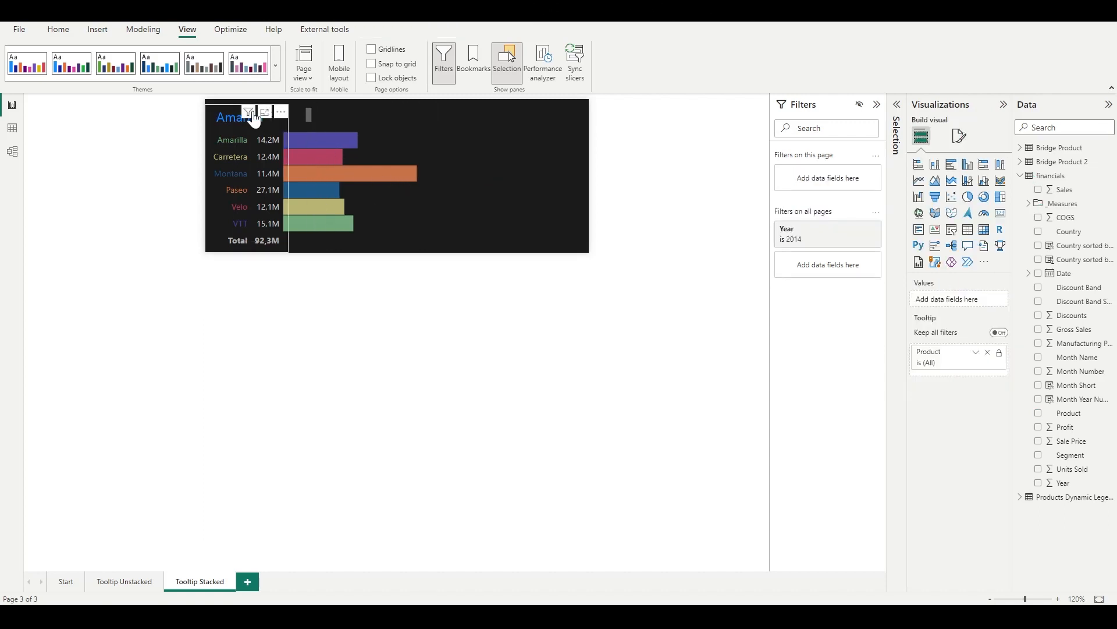
- Delete the product name card and add a new card with the Month Name field near the upper edge of the page
{"action": "left_click", "coordinate": [309, 114]}
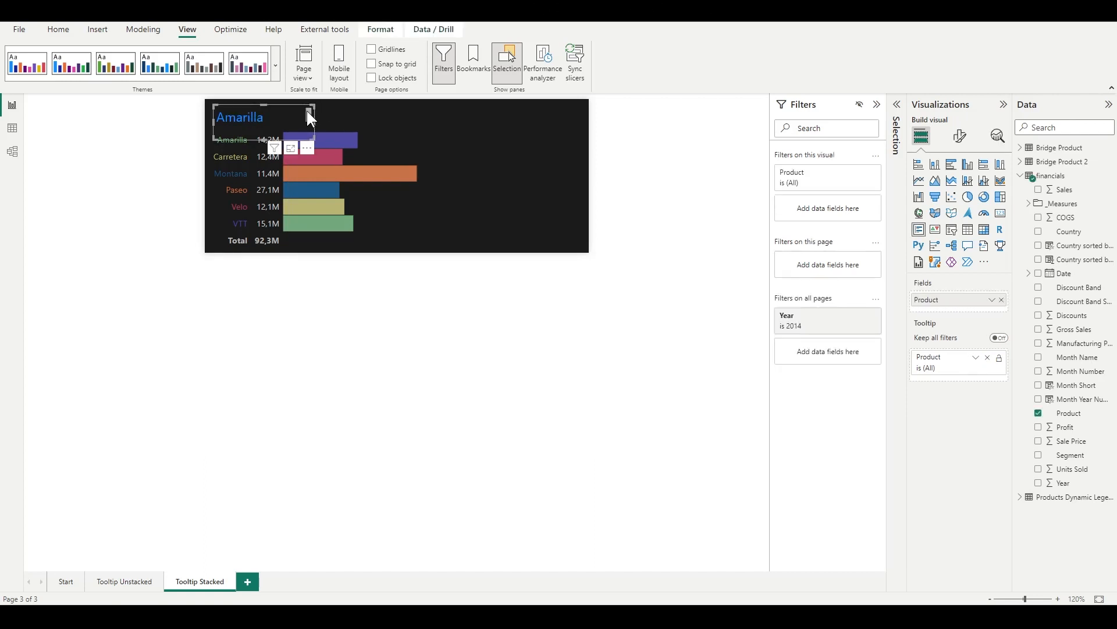
{"action": "key", "text": "Delete"}
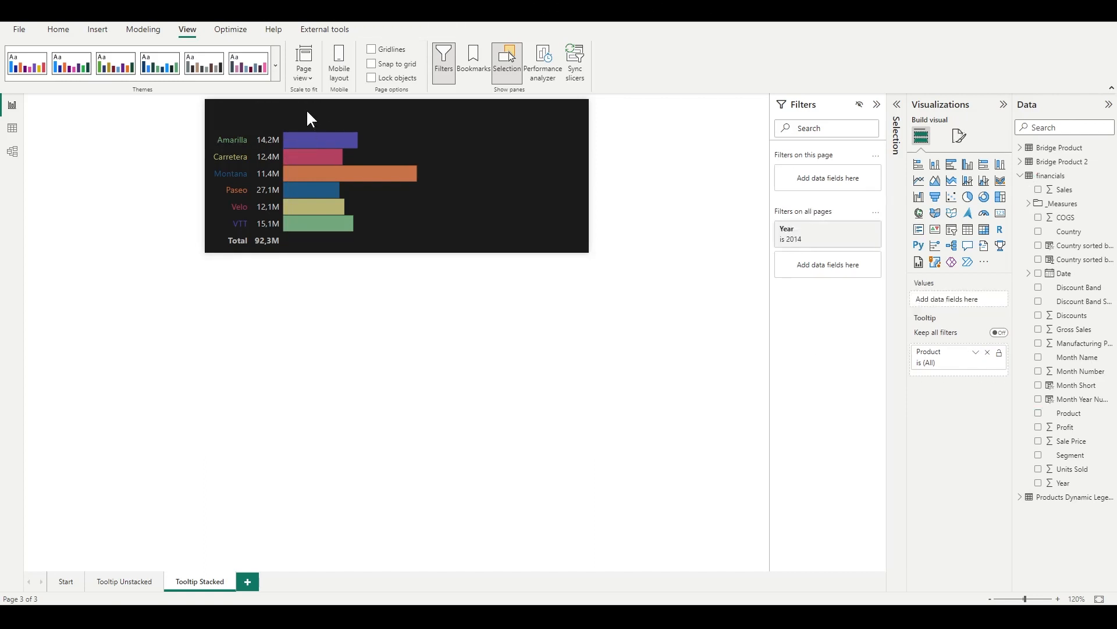
{"action": "left_click", "coordinate": [1001, 215]}
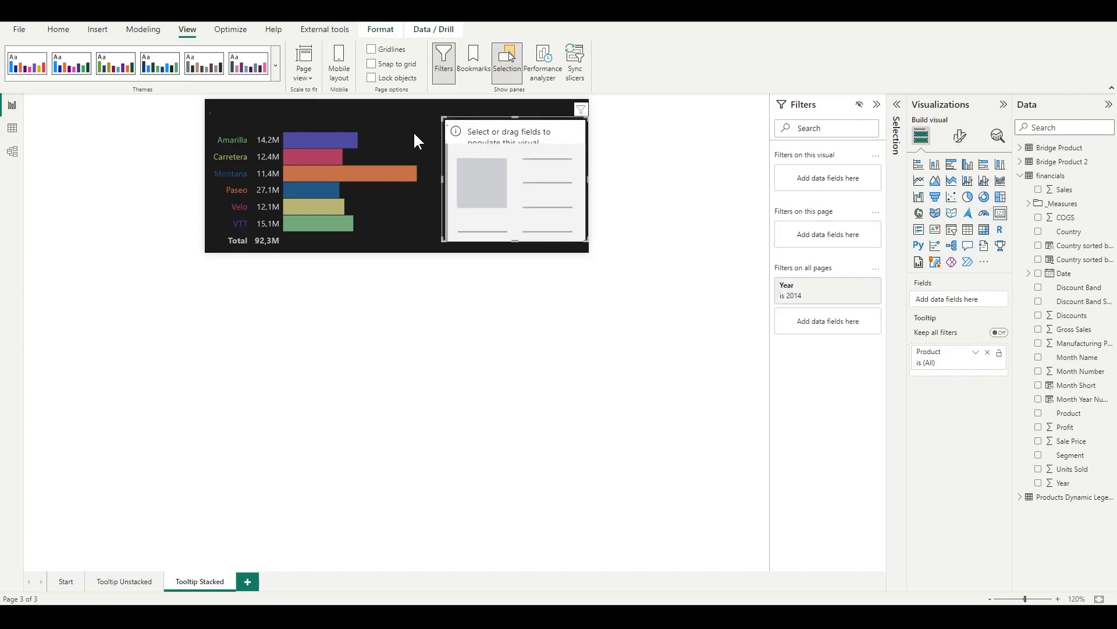
{"action": "left_click_drag", "start_coordinate": [501, 177], "coordinate": [264, 139]}
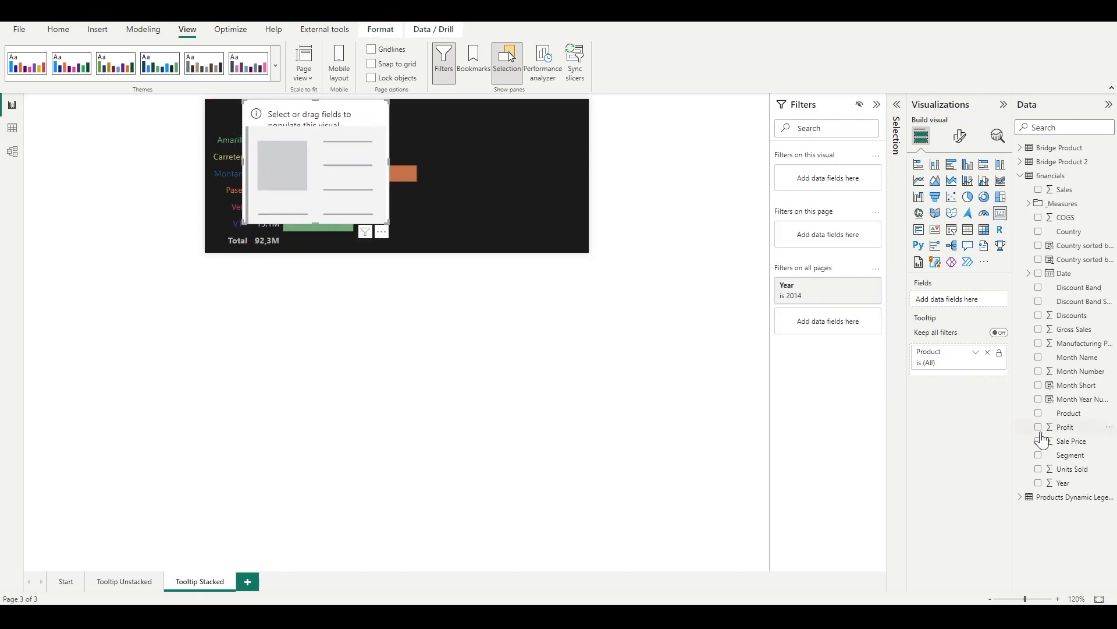
{"action": "left_click_drag", "start_coordinate": [1078, 364], "coordinate": [970, 302]}
- Hide the month card's category label and set its callout value to font size 20 in light gray
{"action": "left_click", "coordinate": [960, 136]}
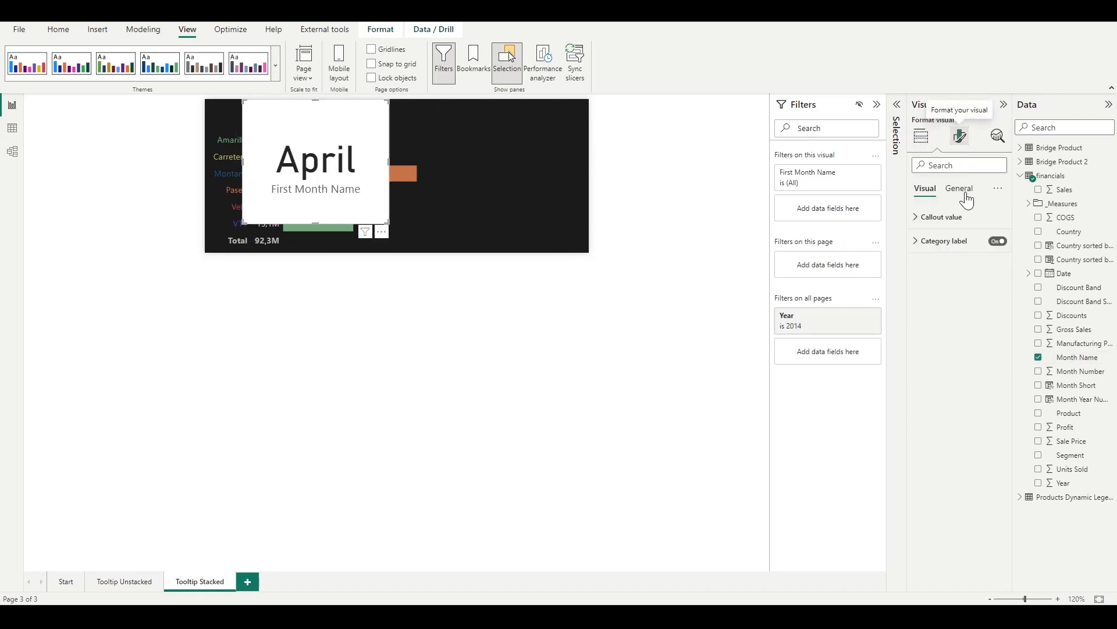
{"action": "left_click", "coordinate": [998, 241]}
{"action": "left_click", "coordinate": [925, 217]}
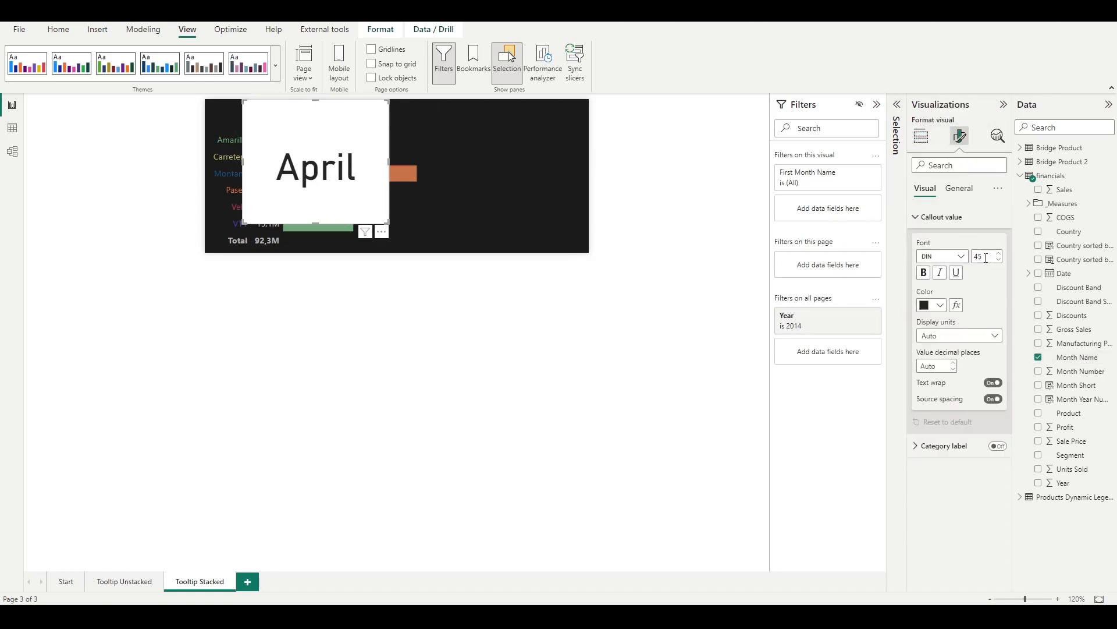
{"action": "left_click_drag", "start_coordinate": [986, 258], "coordinate": [964, 261]}
{"action": "type", "text": "20"}
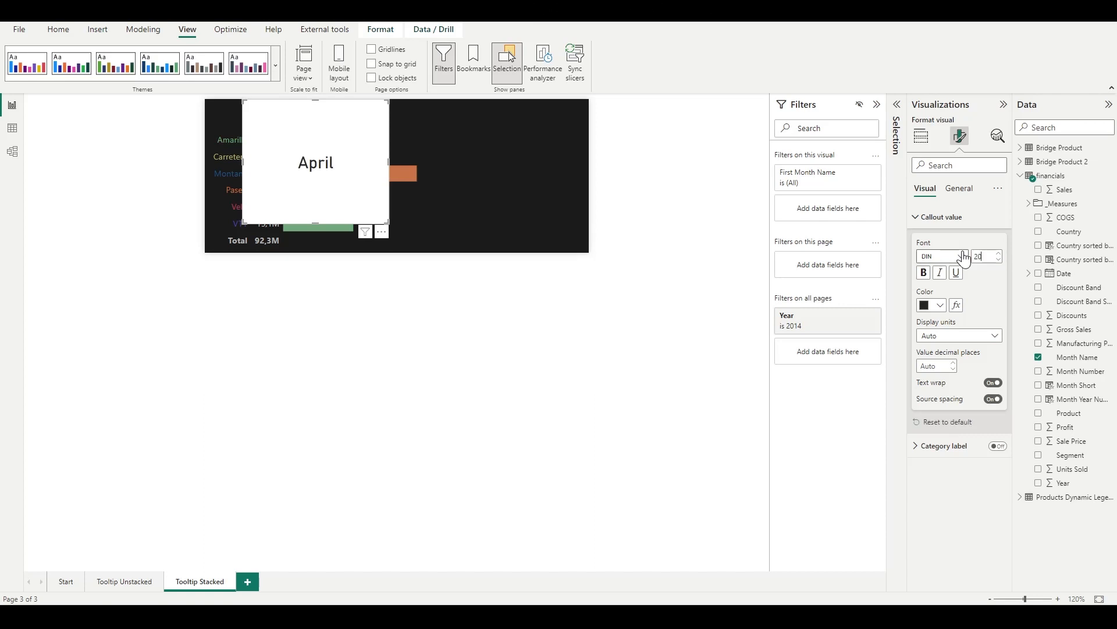
{"action": "left_click", "coordinate": [932, 307]}
{"action": "left_click", "coordinate": [927, 388]}
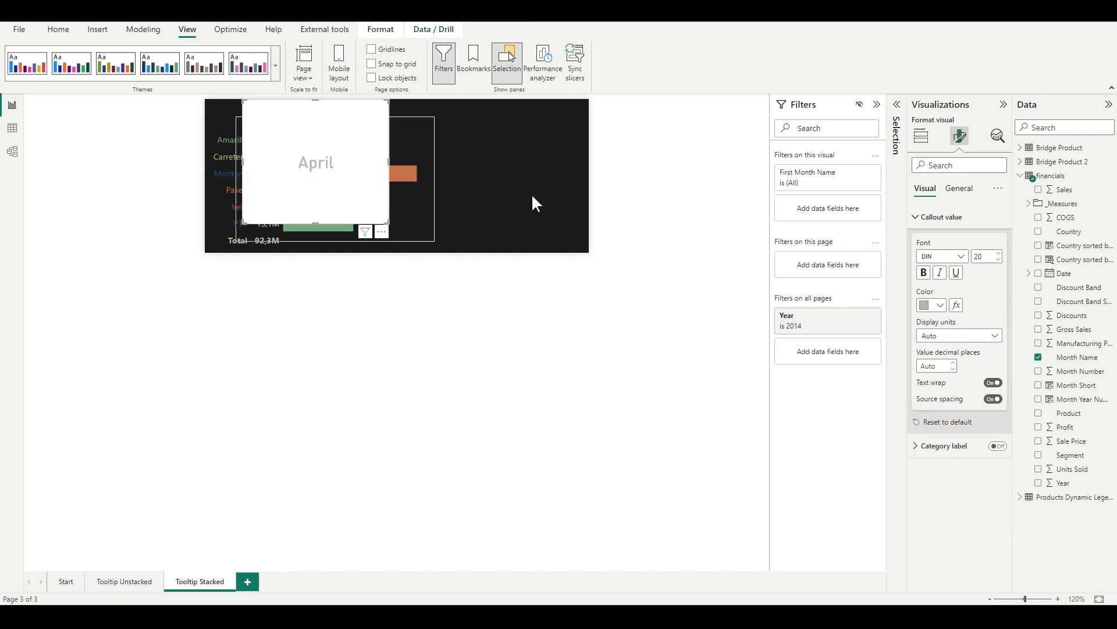
- Turn off the month card's background and reduce its height so the month name sits above the bars
{"action": "left_click", "coordinate": [962, 188]}
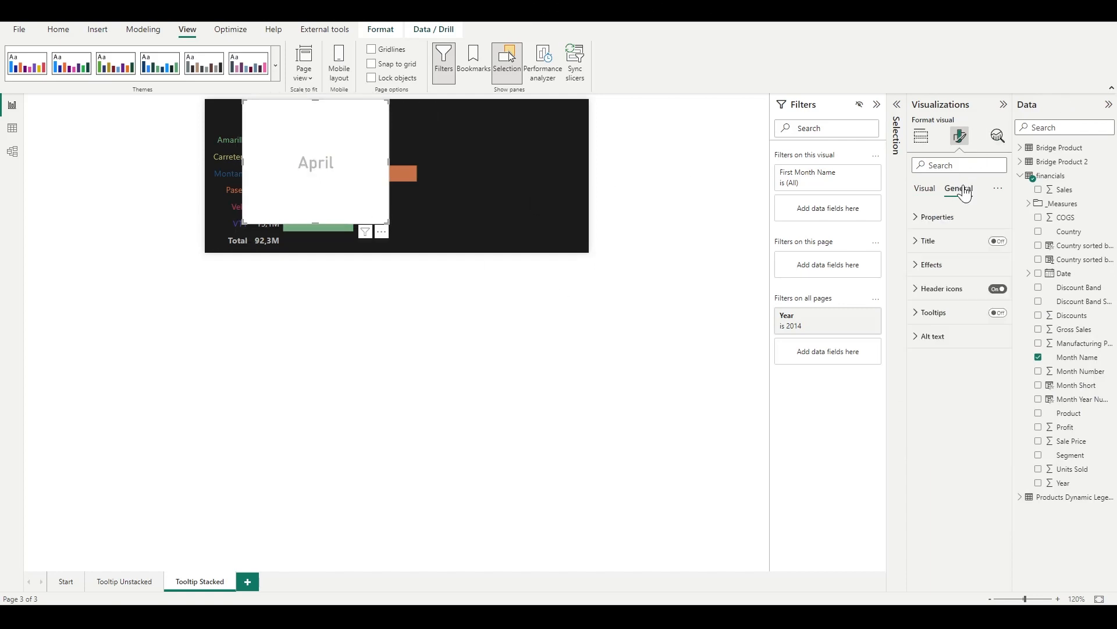
{"action": "left_click", "coordinate": [960, 266]}
{"action": "left_click", "coordinate": [997, 293]}
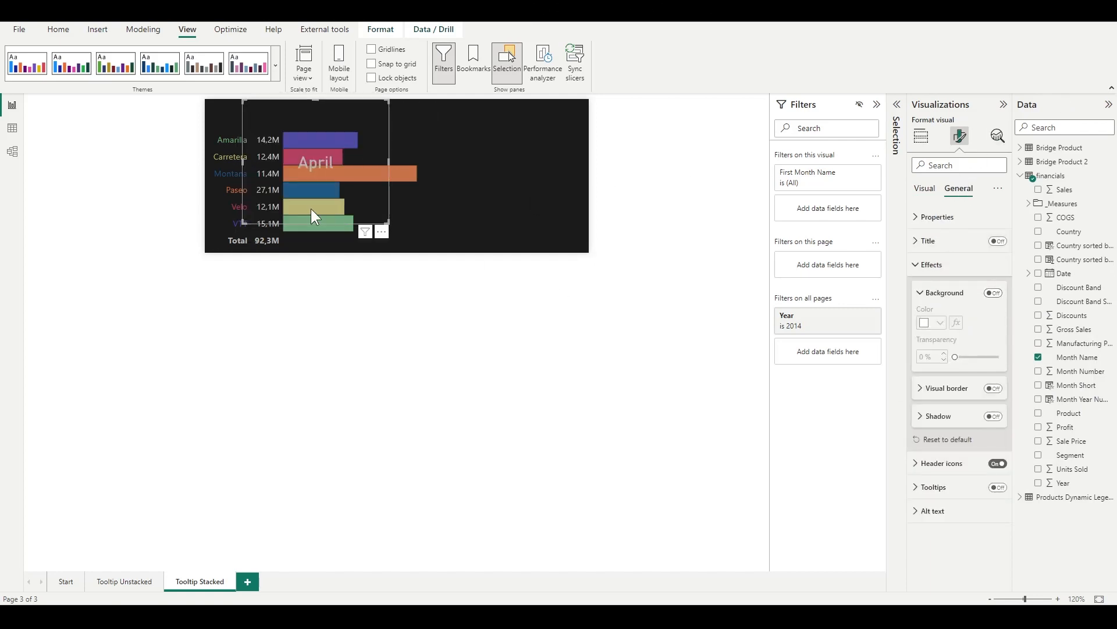
{"action": "left_click_drag", "start_coordinate": [304, 221], "coordinate": [319, 126]}
{"action": "left_click", "coordinate": [678, 181]}
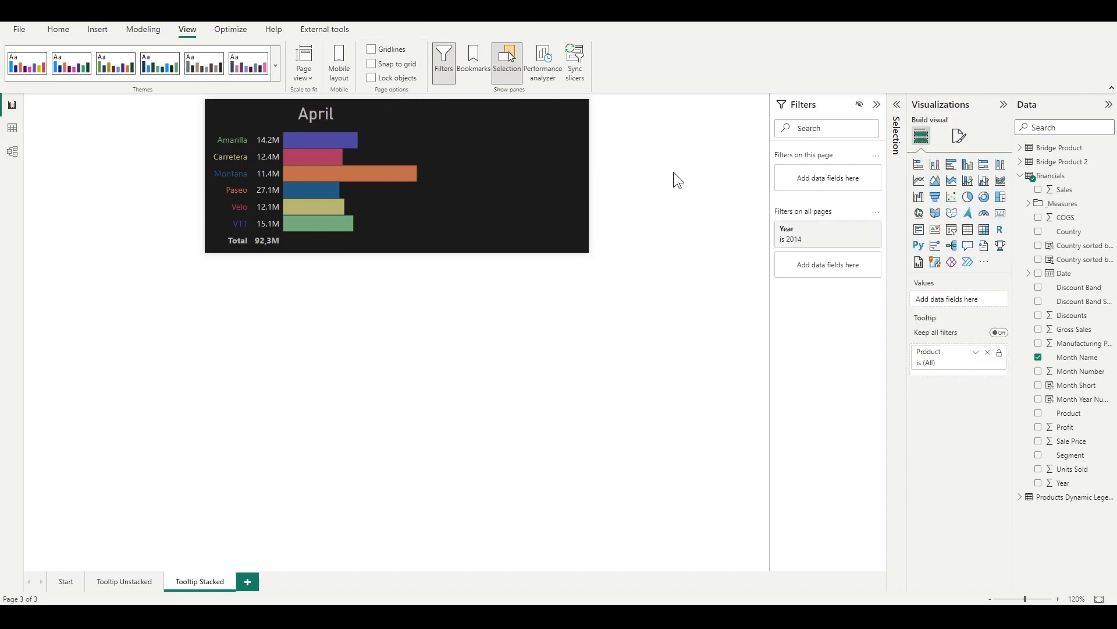
- Set the tooltip page's canvas width to 350 px
{"action": "left_click", "coordinate": [964, 137]}
{"action": "left_click", "coordinate": [925, 220]}
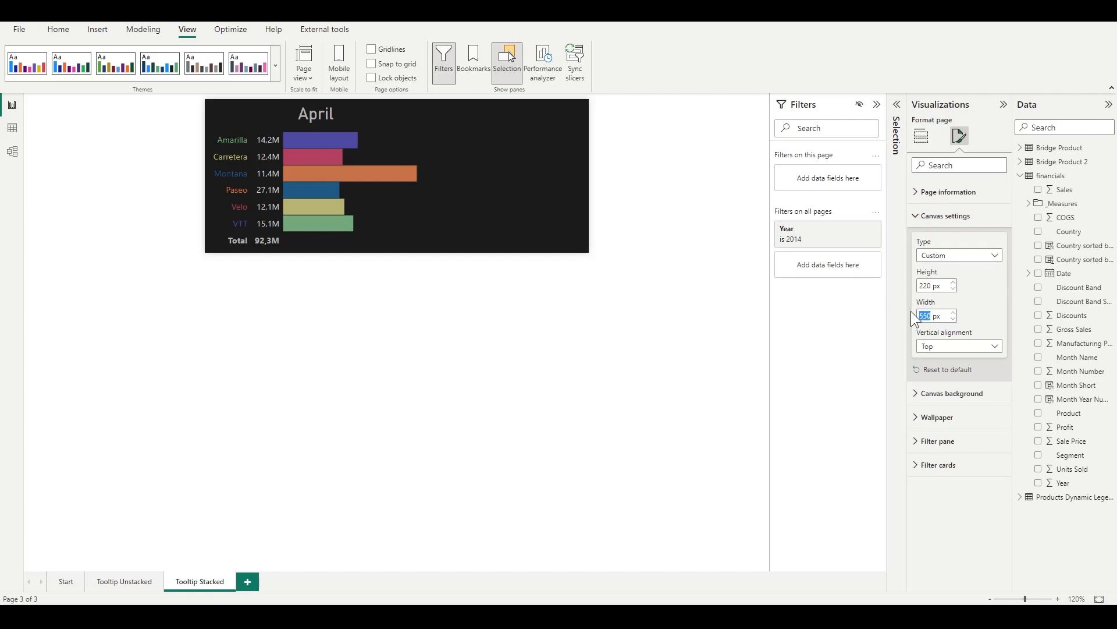
{"action": "type", "text": "350"}
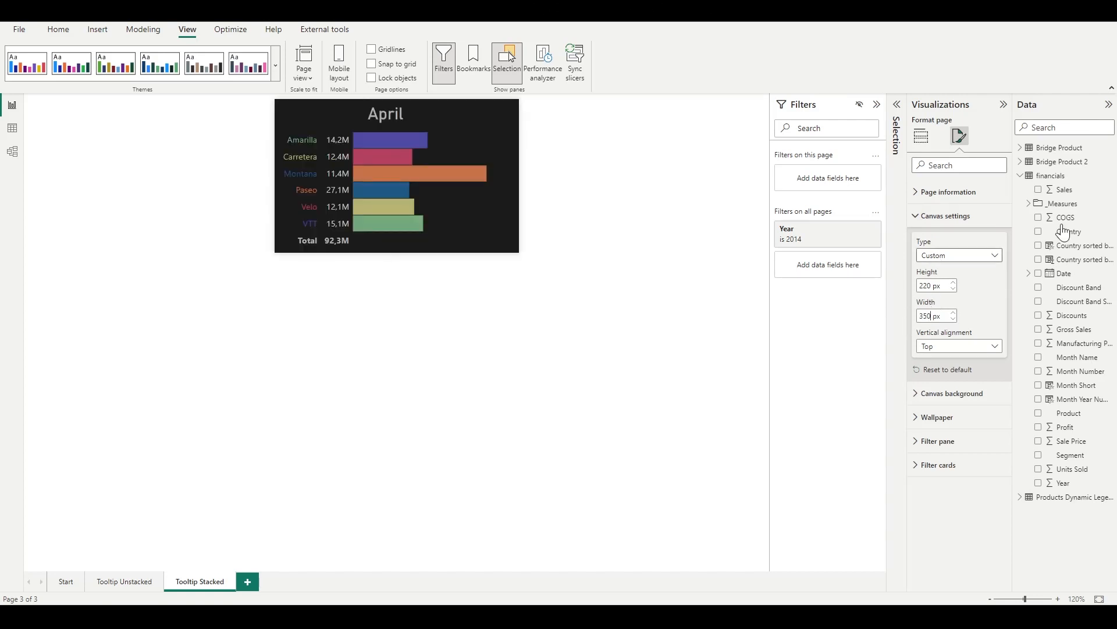
- Fit the bar chart beside the sales values and stretch the month card across the full width of the narrowed page
{"action": "left_click", "coordinate": [495, 178]}
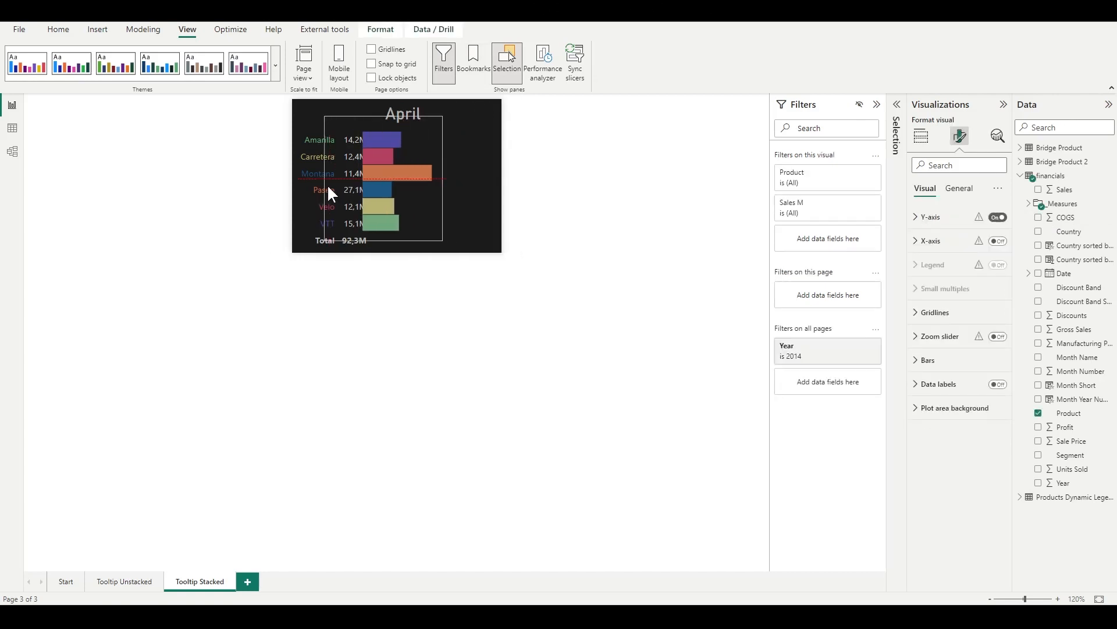
{"action": "left_click", "coordinate": [473, 117]}
{"action": "left_click_drag", "start_coordinate": [475, 113], "coordinate": [512, 112]}
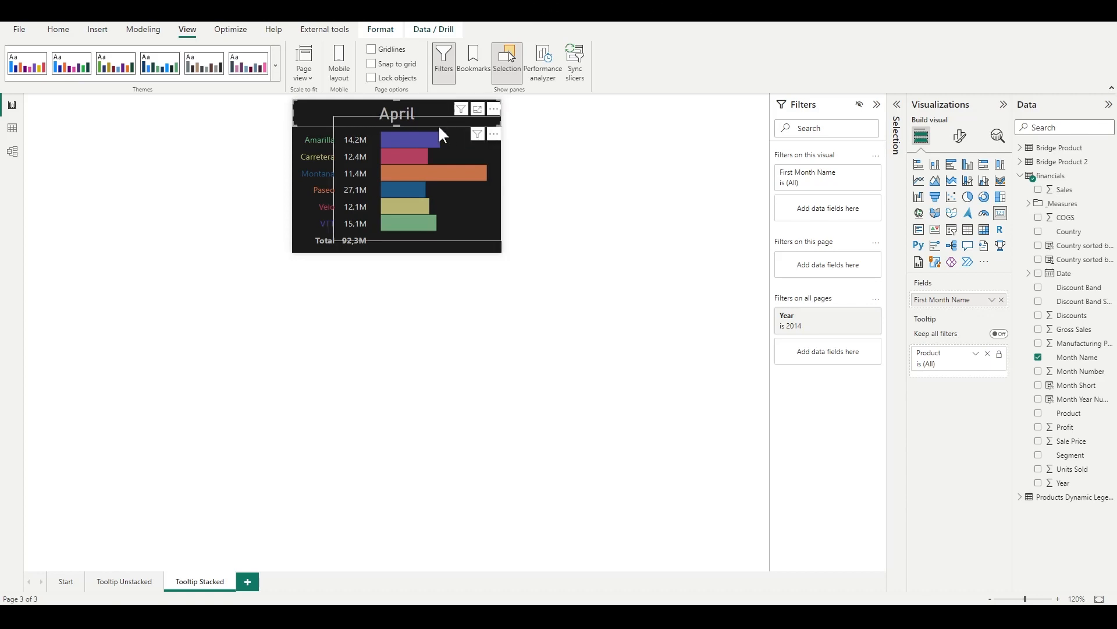
{"action": "left_click", "coordinate": [446, 343]}
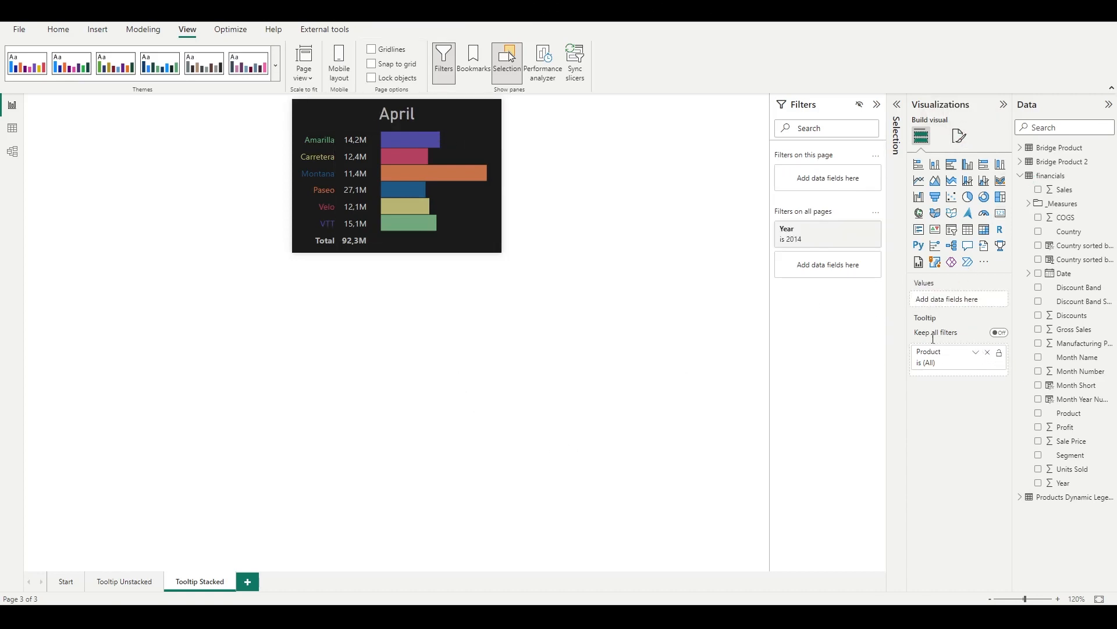
- Replace the page's Product tooltip field with Month Short, and check the stacked chart on the Start page before returning to Tooltip Stacked
{"action": "left_click", "coordinate": [988, 352]}
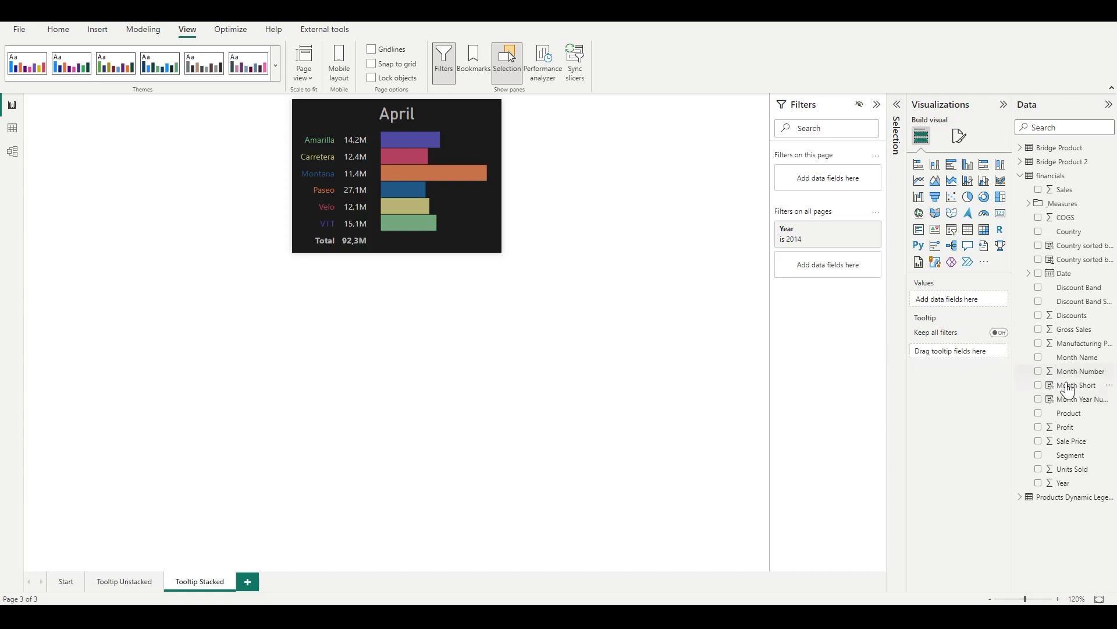
{"action": "left_click_drag", "start_coordinate": [1075, 393], "coordinate": [961, 361]}
{"action": "left_click_drag", "start_coordinate": [965, 354], "coordinate": [963, 356]}
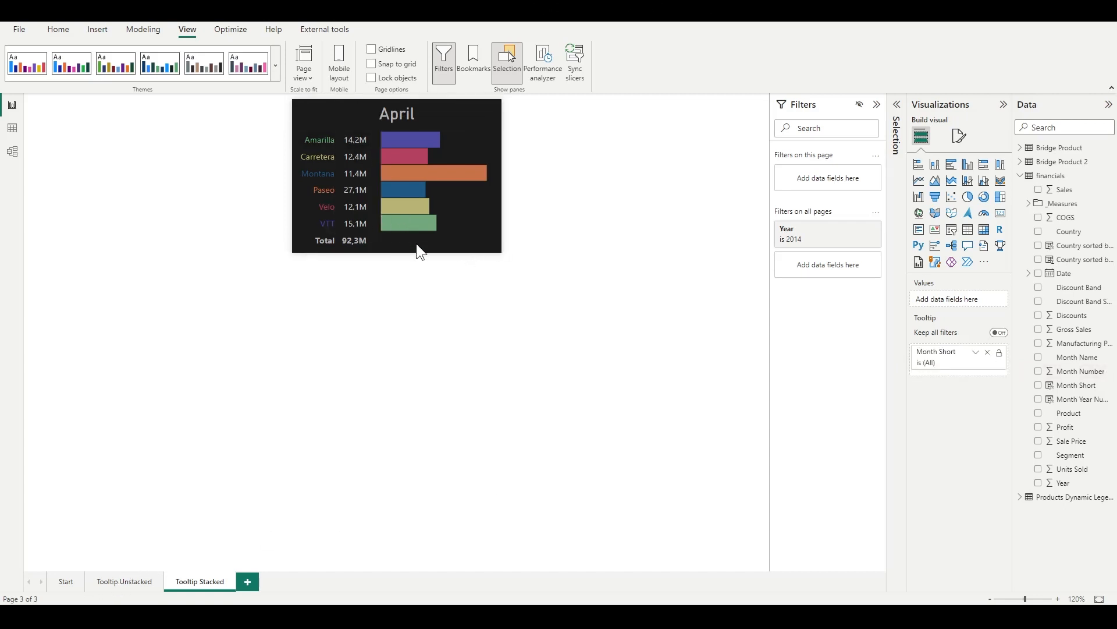
{"action": "left_click", "coordinate": [74, 586]}
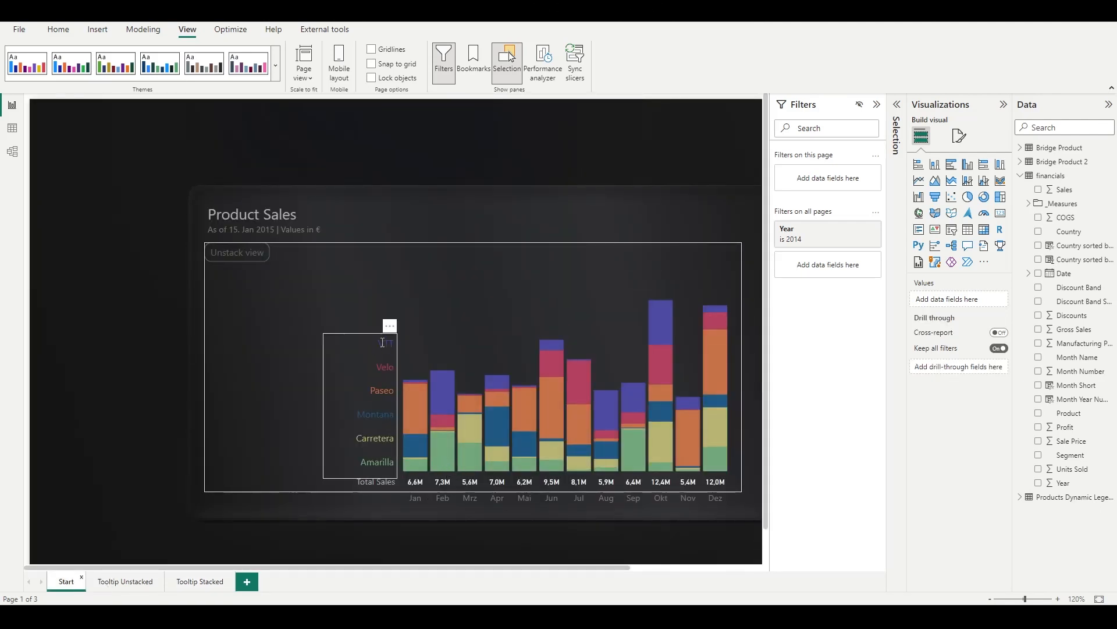
{"action": "left_click", "coordinate": [184, 582]}
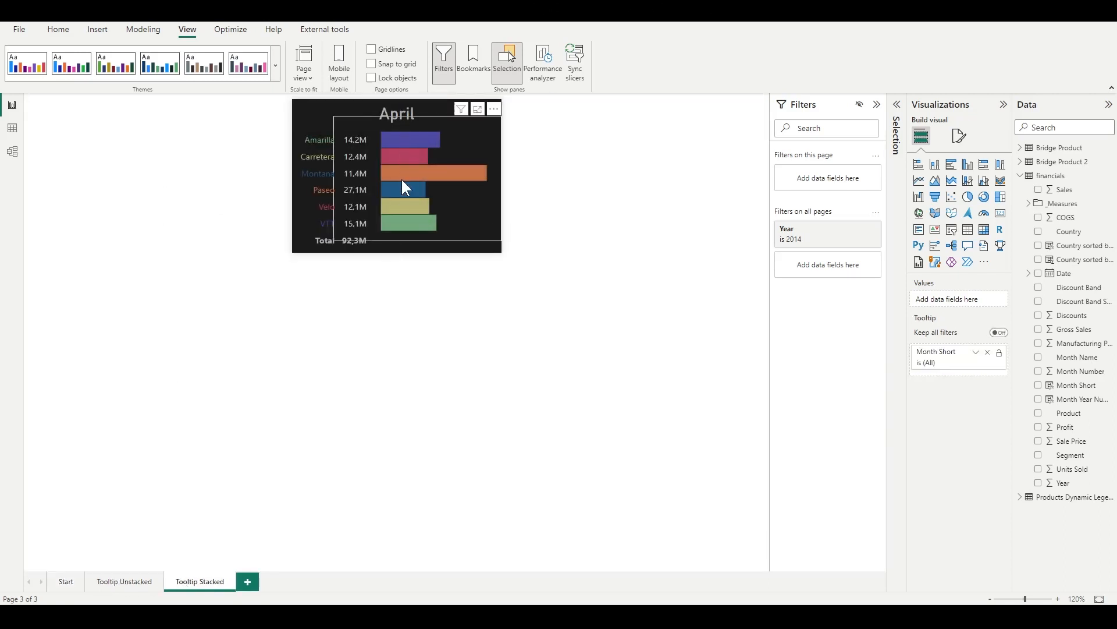
- Sort the product sales table on the Tooltip Stacked page by column P in descending order to match the bars
{"action": "left_click", "coordinate": [295, 182]}
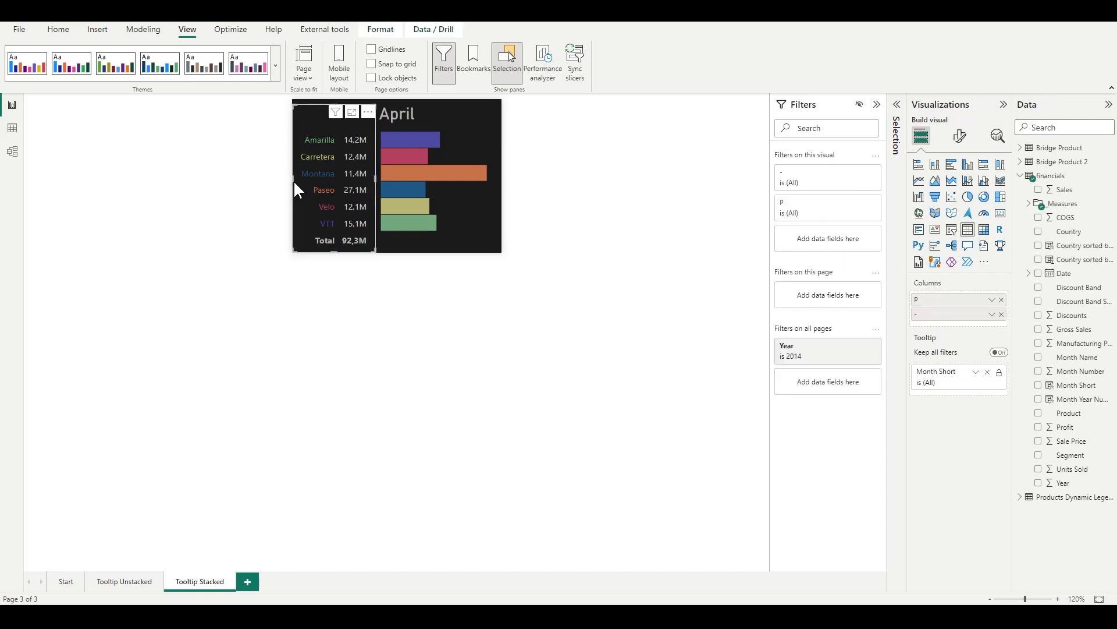
{"action": "left_click", "coordinate": [369, 113]}
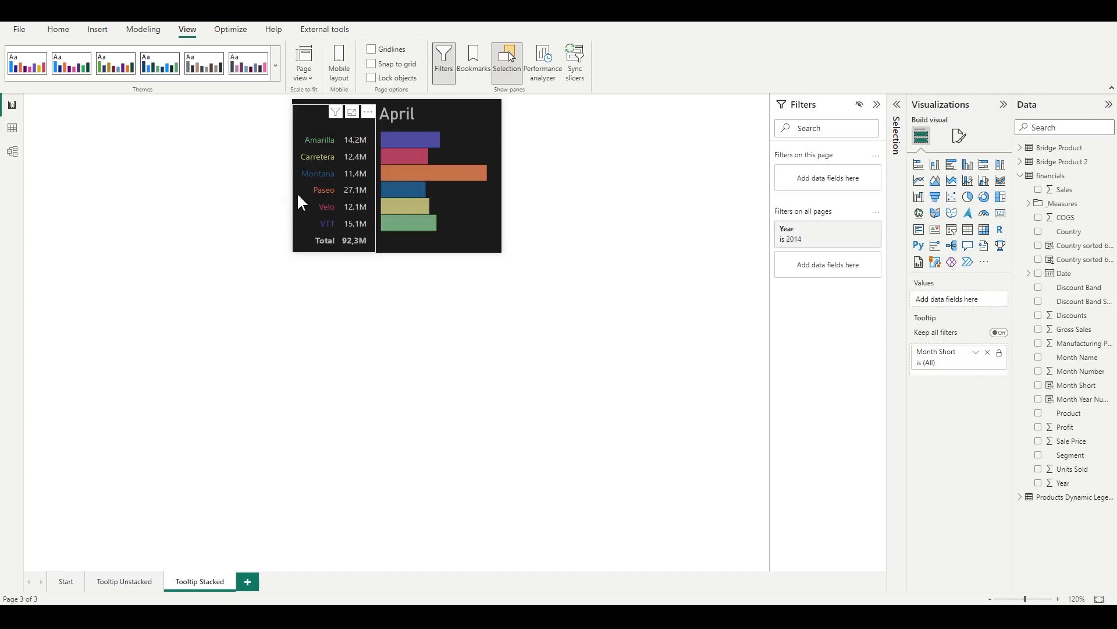
{"action": "left_click", "coordinate": [298, 200]}
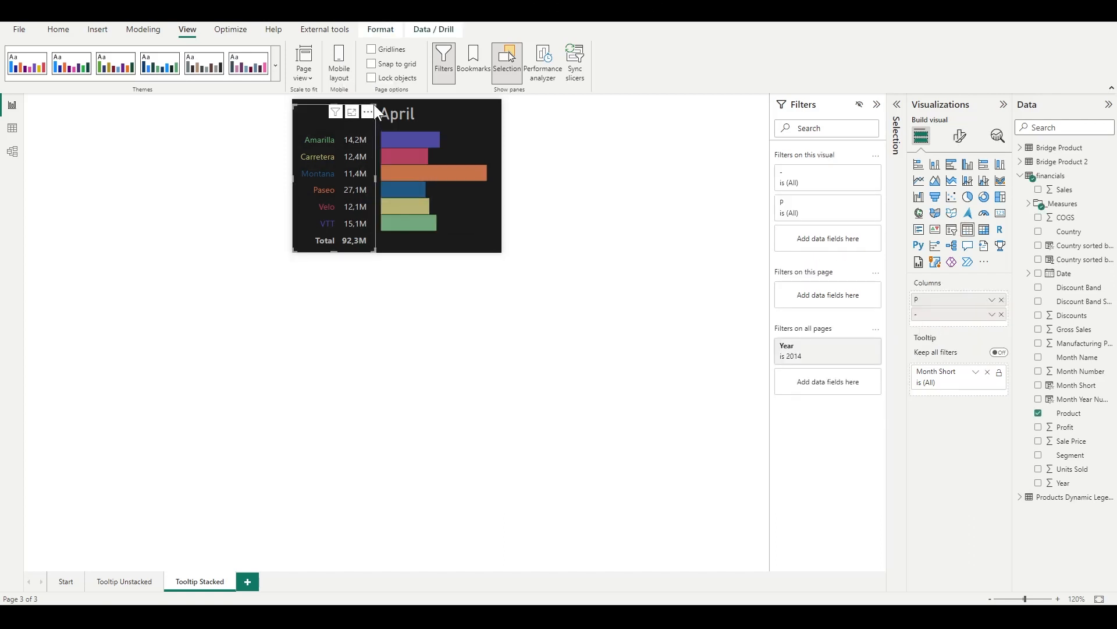
{"action": "left_click", "coordinate": [369, 112]}
{"action": "mouse_move", "coordinate": [437, 226]}
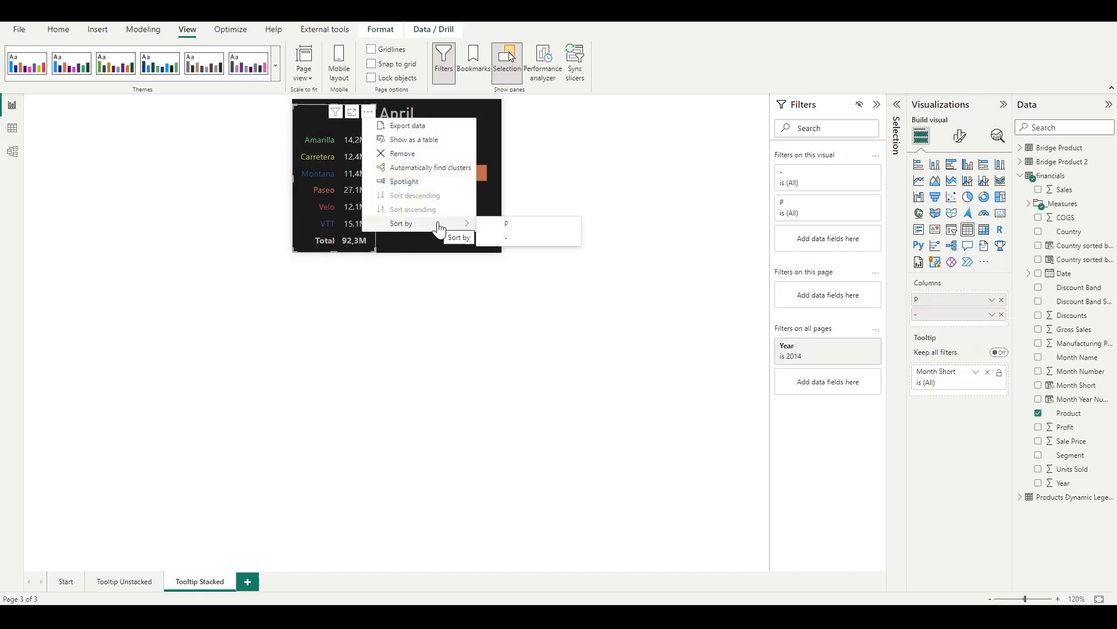
{"action": "left_click", "coordinate": [498, 231]}
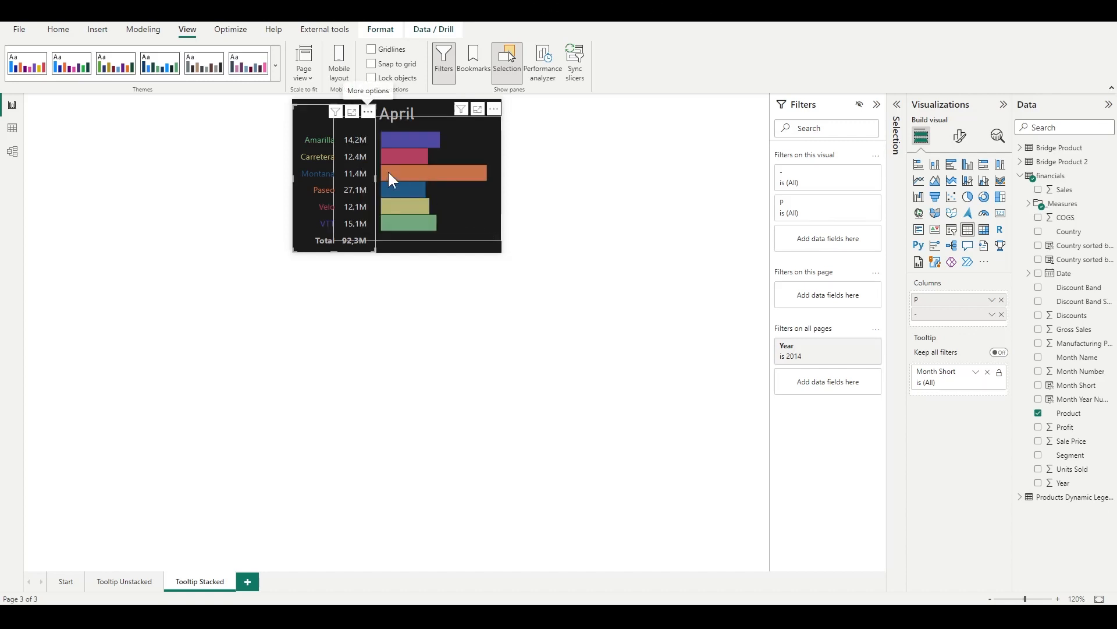
{"action": "left_click", "coordinate": [368, 113]}
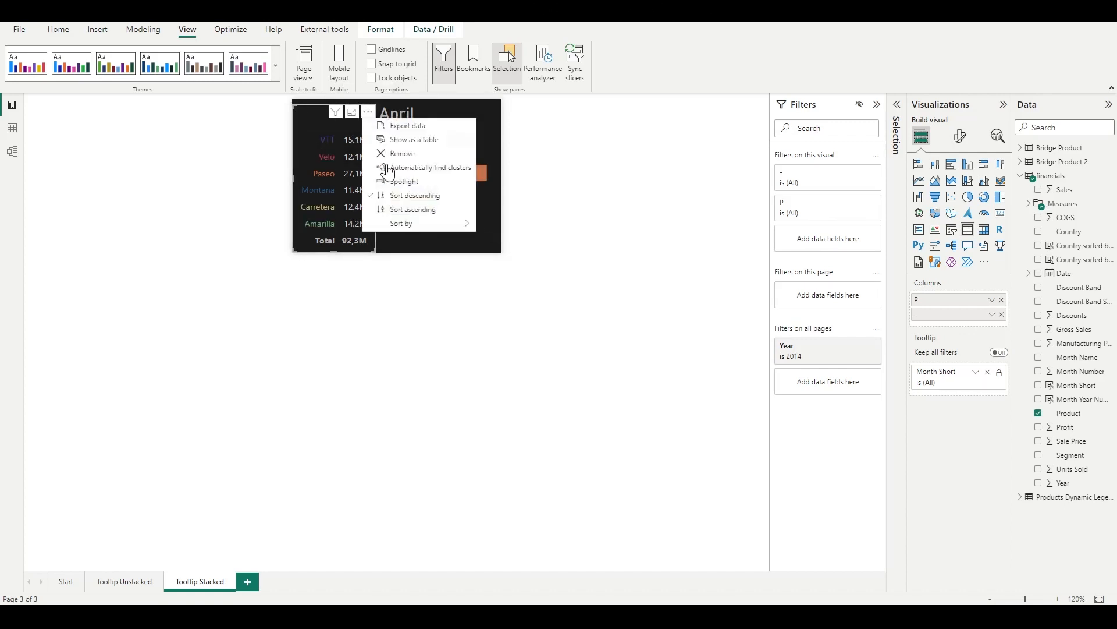
{"action": "left_click", "coordinate": [410, 243]}
{"action": "left_click", "coordinate": [409, 244]}
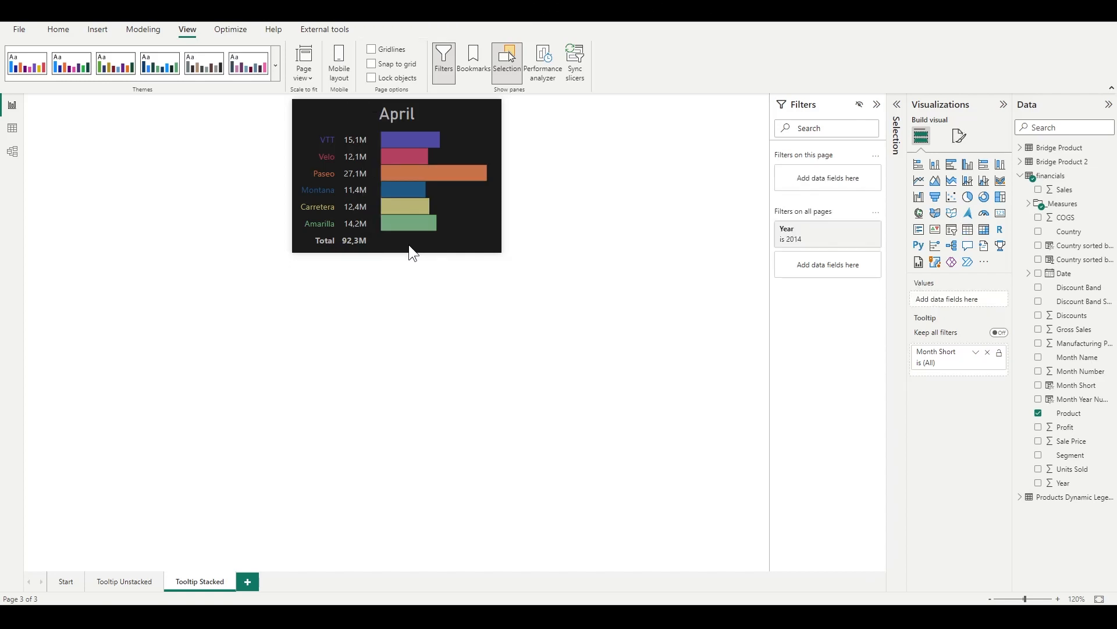
- On the Start page, assign Tooltip Stacked as the stacked column chart's report-page tooltip and check it on the January column
{"action": "left_click", "coordinate": [67, 578]}
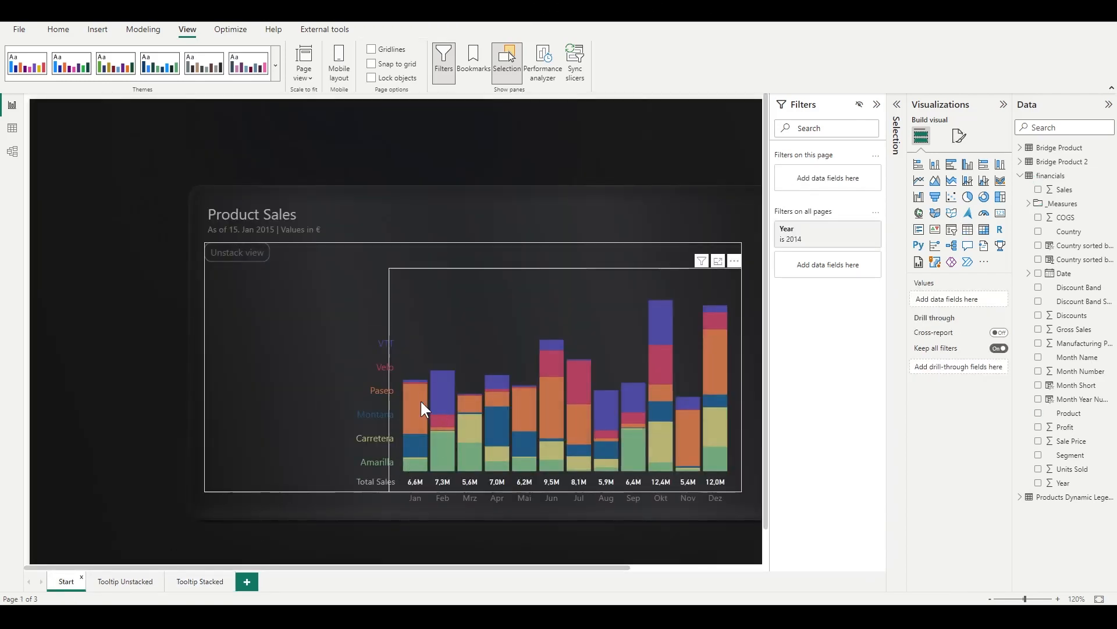
{"action": "mouse_move", "coordinate": [412, 399]}
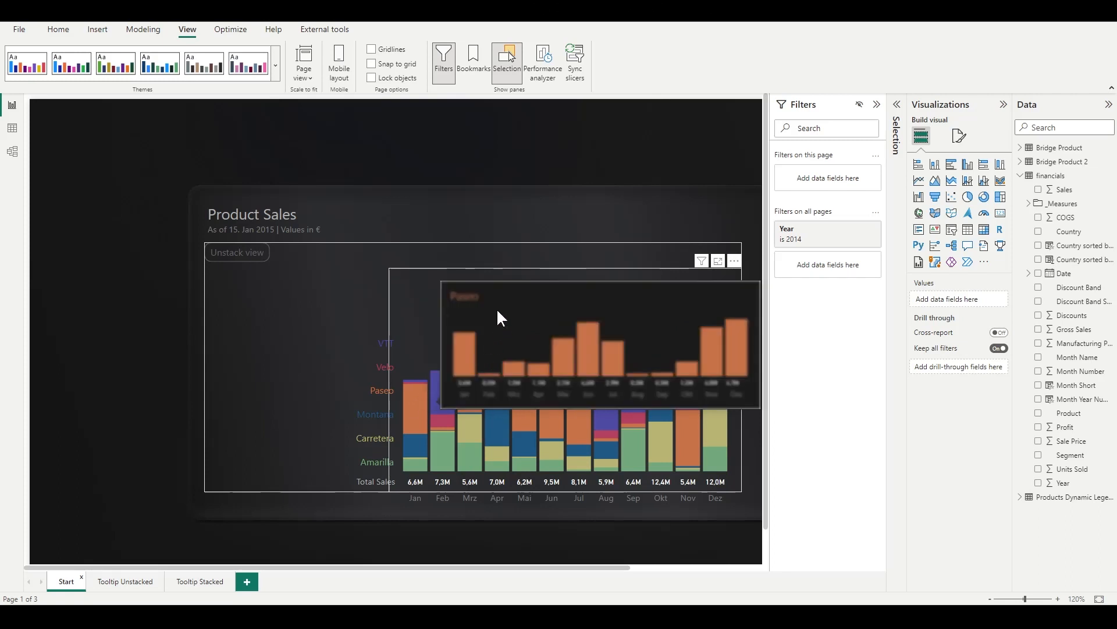
{"action": "left_click", "coordinate": [503, 269]}
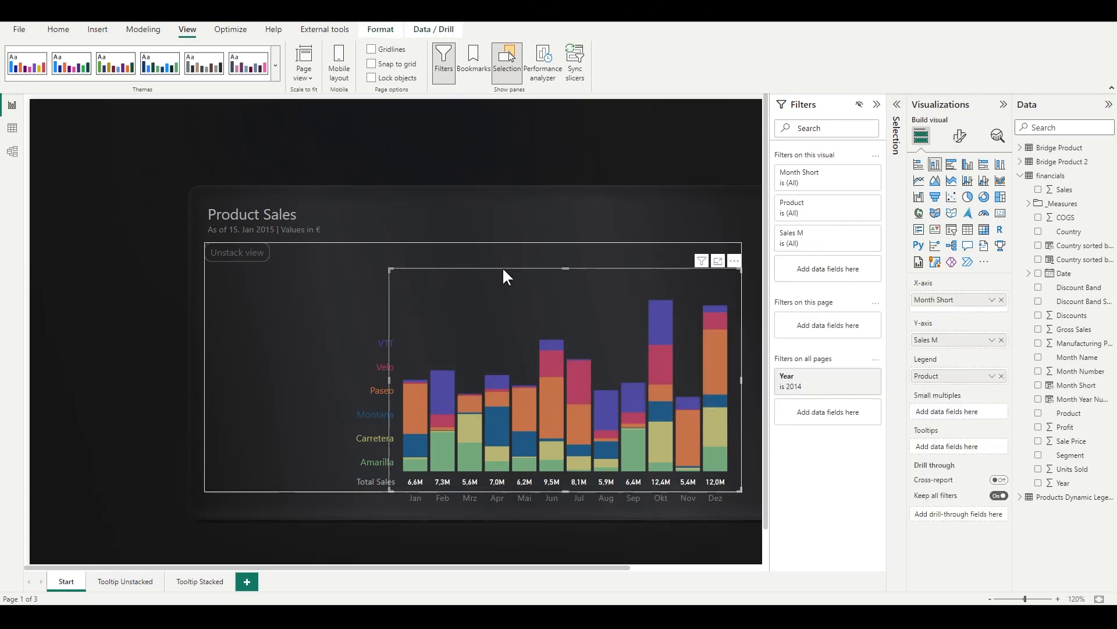
{"action": "left_click", "coordinate": [961, 136]}
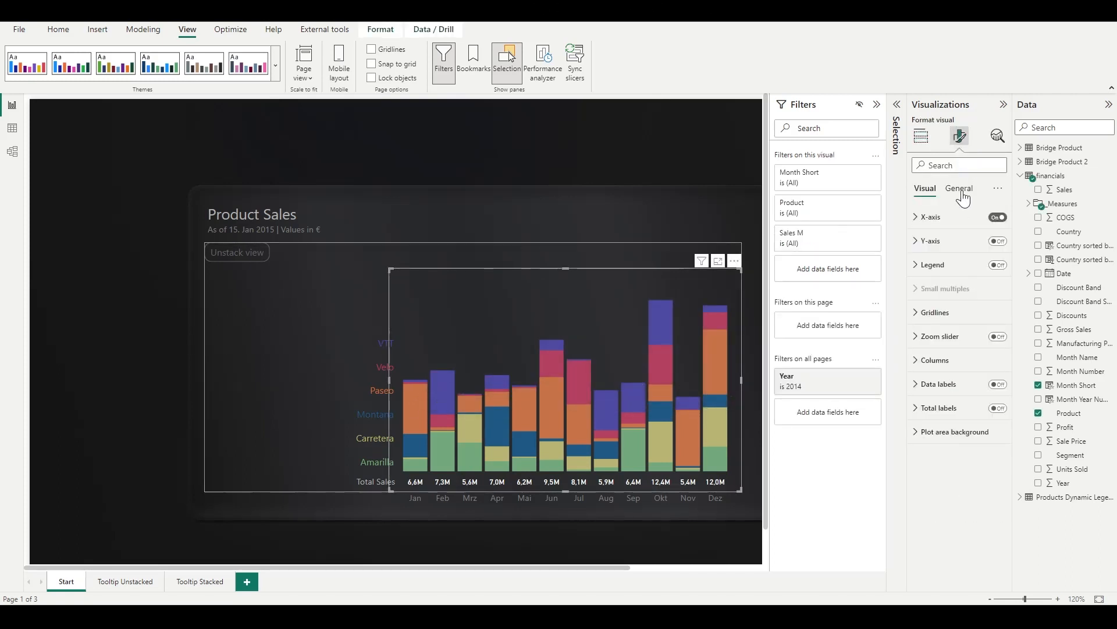
{"action": "left_click", "coordinate": [960, 188]}
{"action": "left_click", "coordinate": [931, 313]}
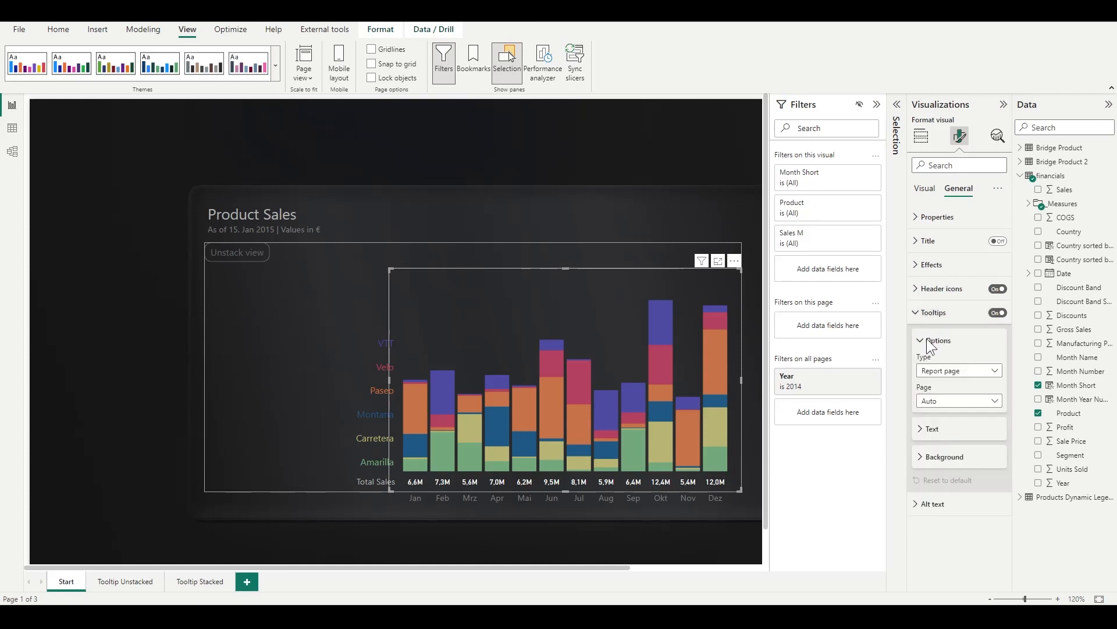
{"action": "left_click", "coordinate": [943, 400]}
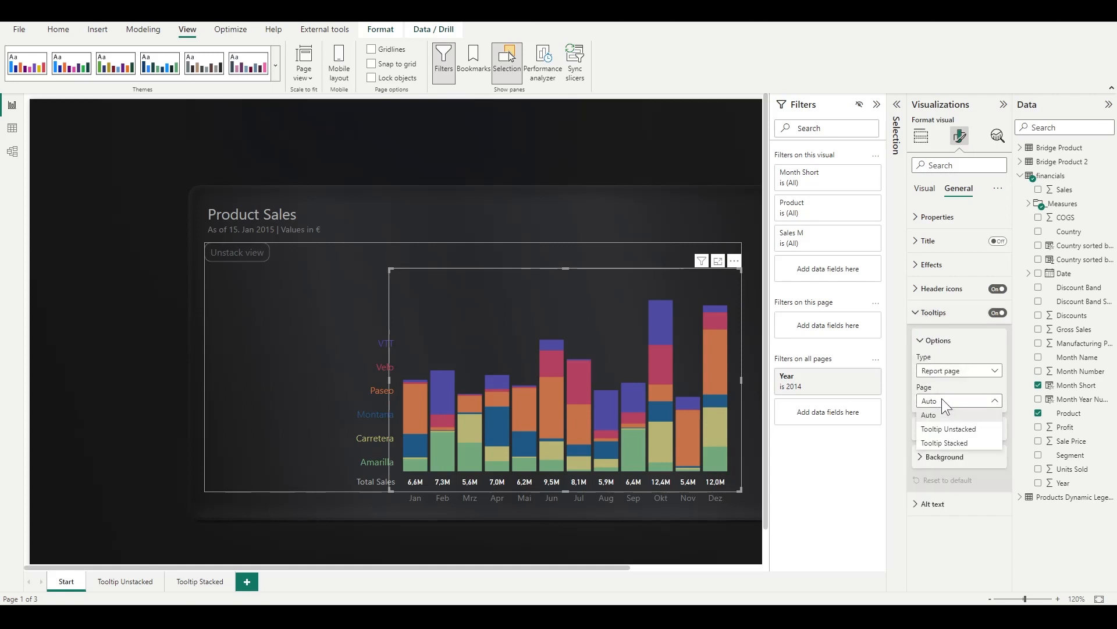
{"action": "left_click", "coordinate": [948, 443]}
{"action": "left_click", "coordinate": [417, 529]}
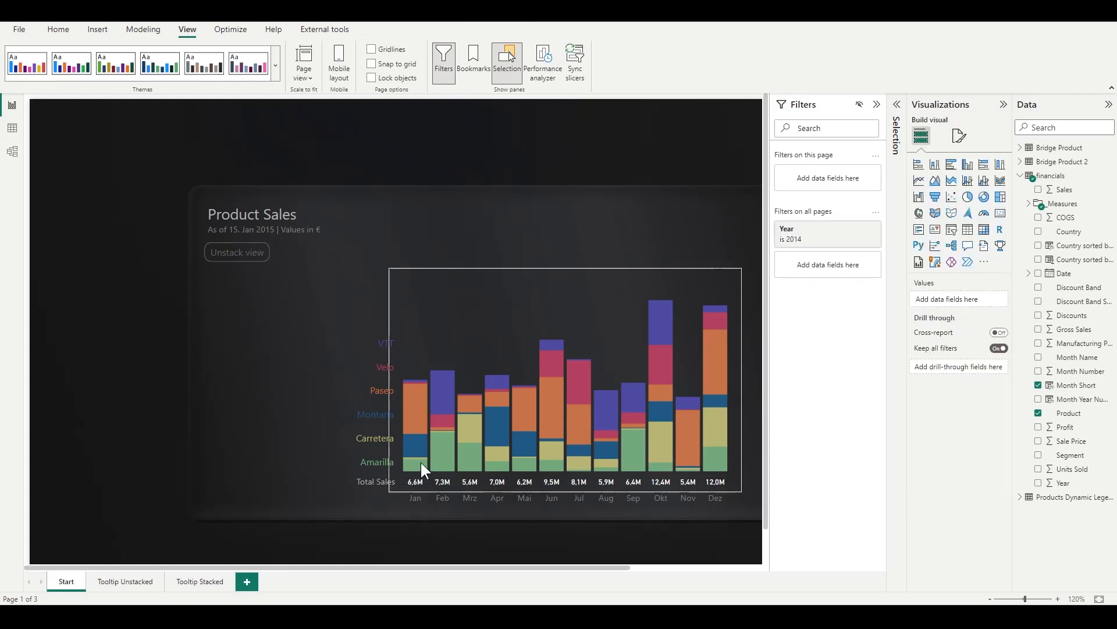
{"action": "mouse_move", "coordinate": [416, 405]}
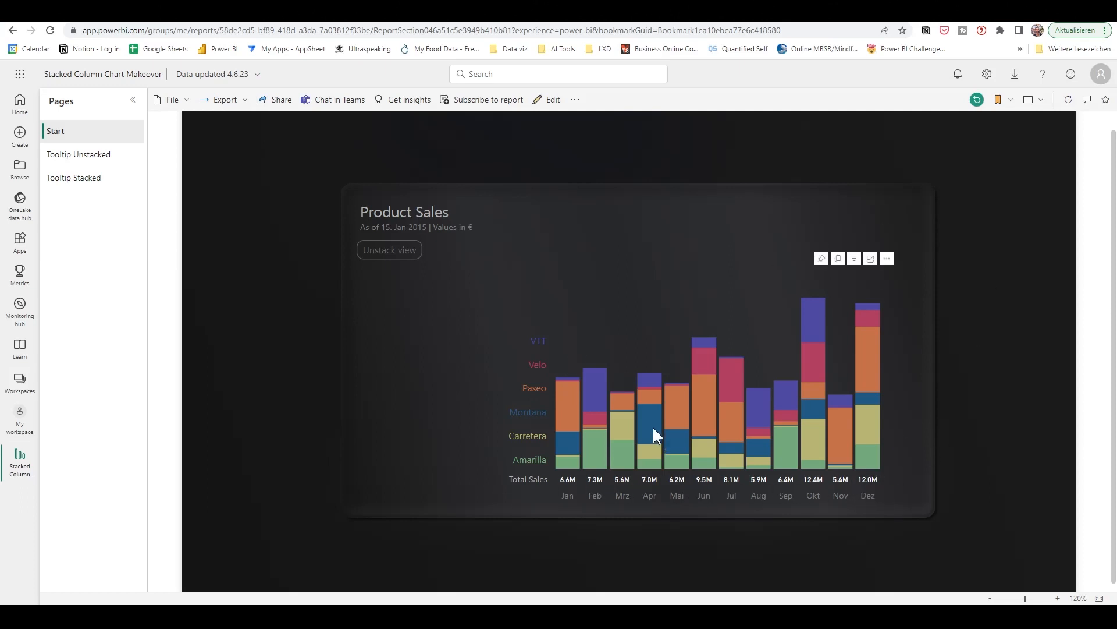
- In the published report in the Power BI service, check the stacked chart's tooltips, then unstack the view and check the Paseo tooltip
{"action": "mouse_move", "coordinate": [653, 429]}
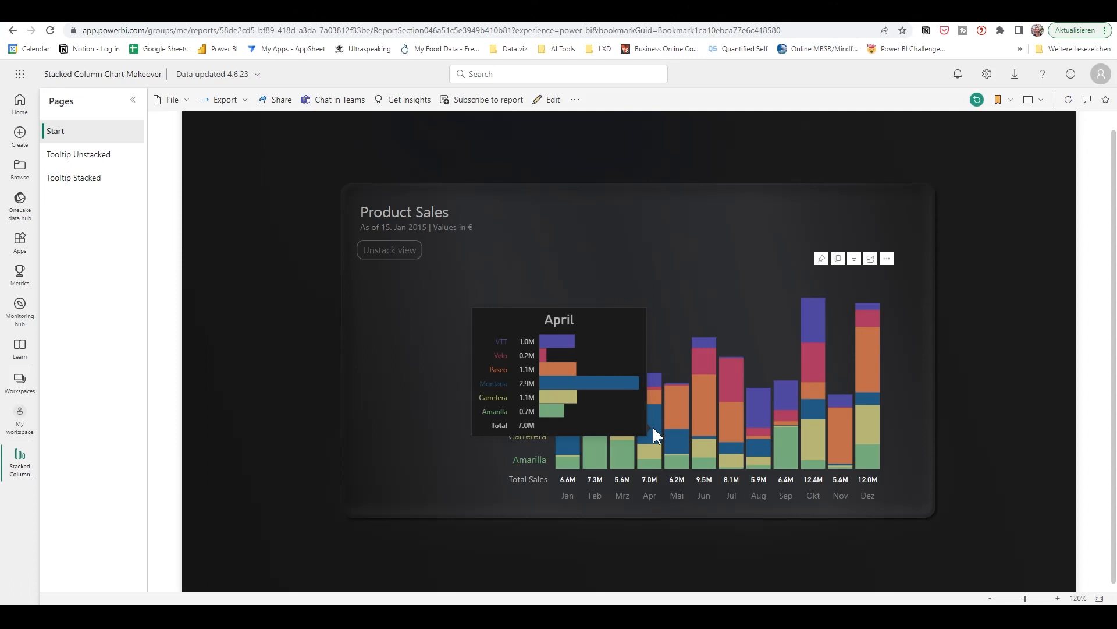
{"action": "mouse_move", "coordinate": [679, 416]}
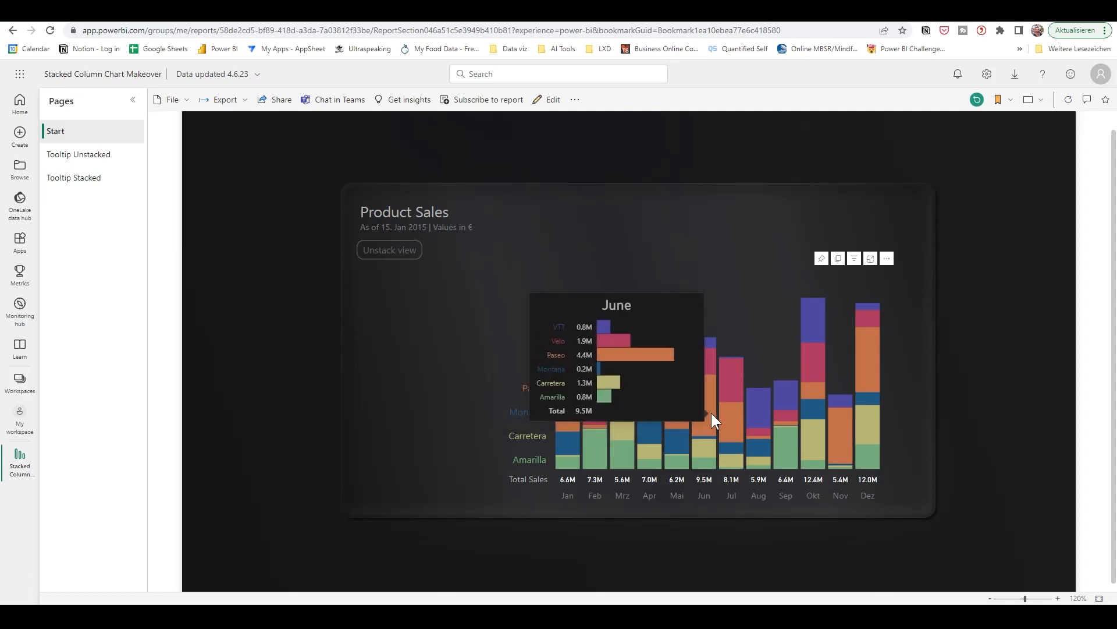
{"action": "mouse_move", "coordinate": [646, 405]}
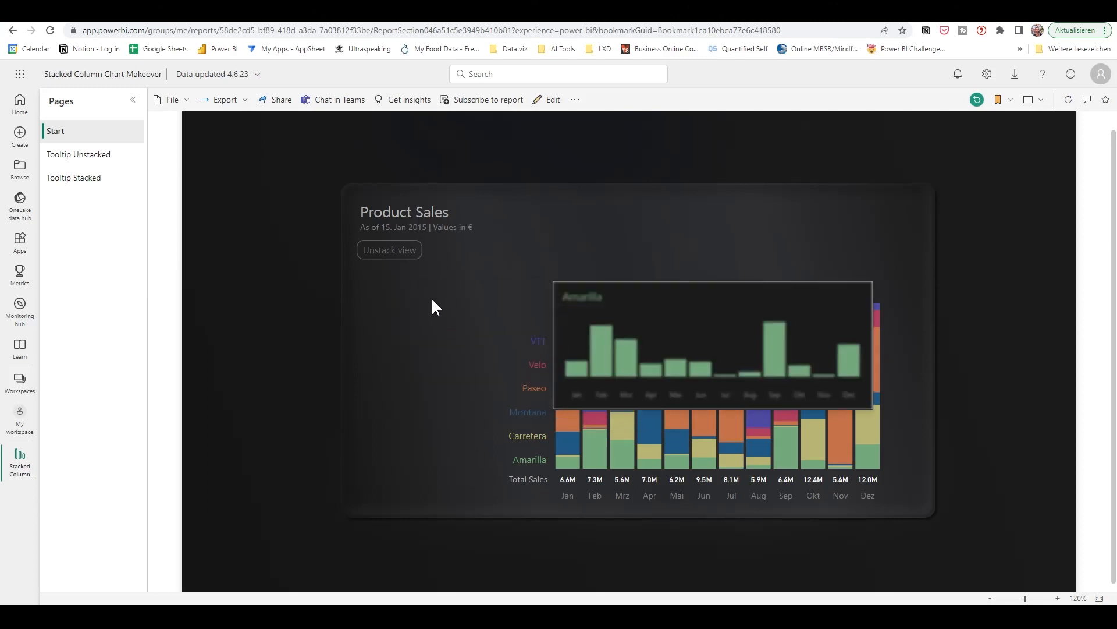
{"action": "left_click", "coordinate": [387, 252]}
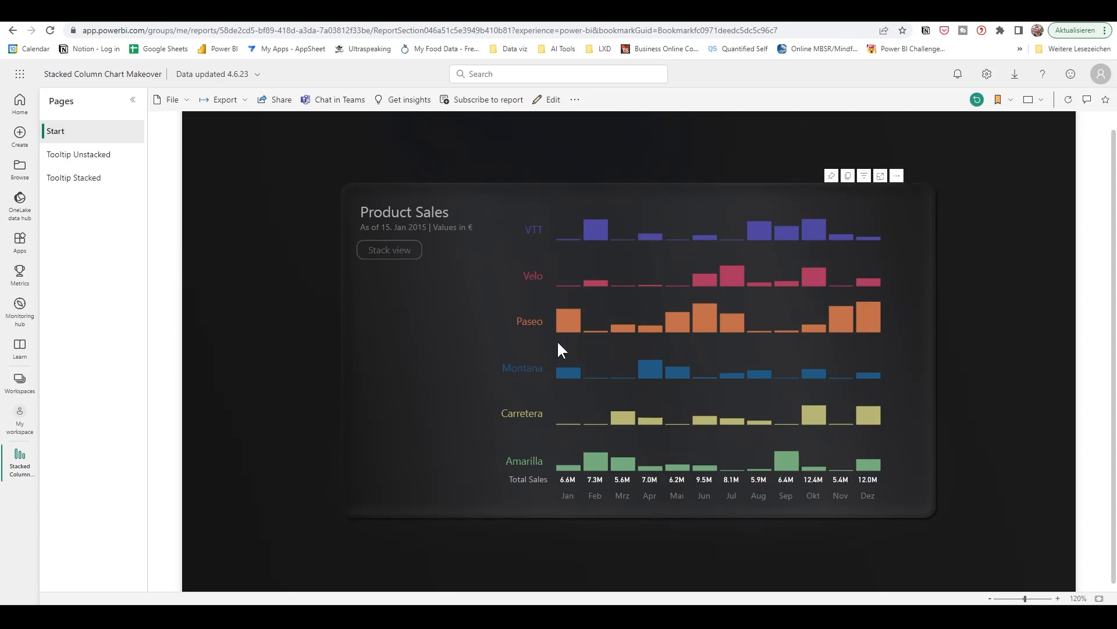
{"action": "mouse_move", "coordinate": [564, 315]}
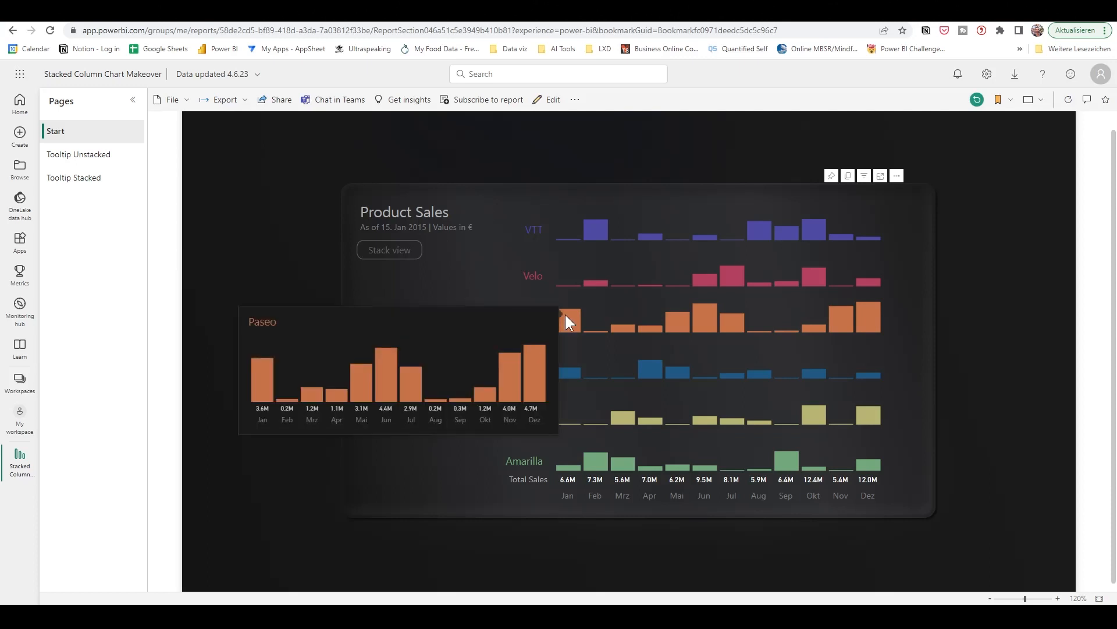